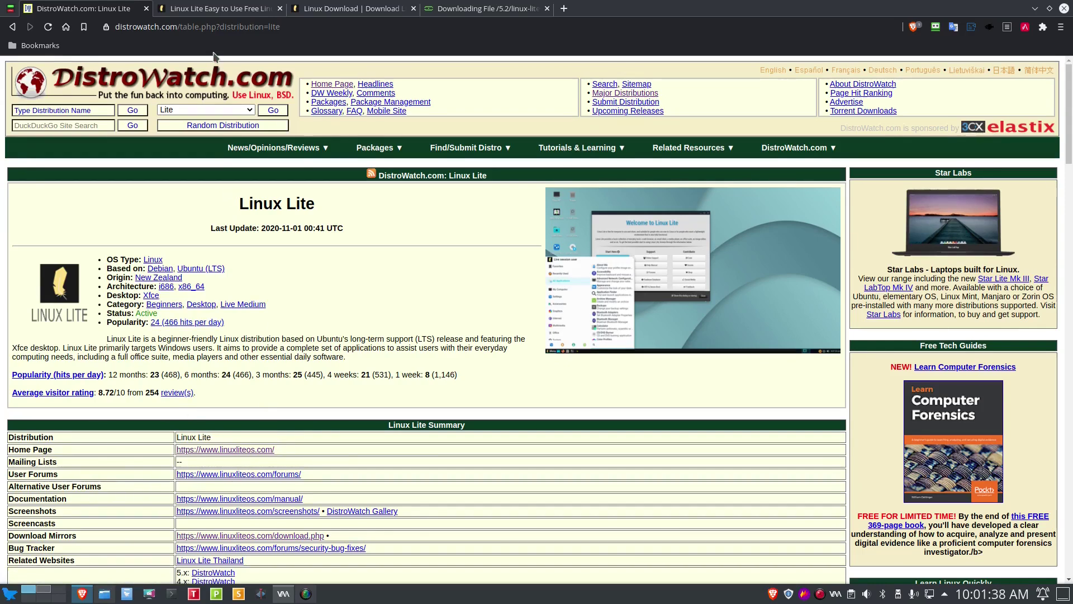
# Step: Switch from DistroWatch to the linuxliteos.com homepage in the neighbouring tab
pyautogui.click(222, 10)
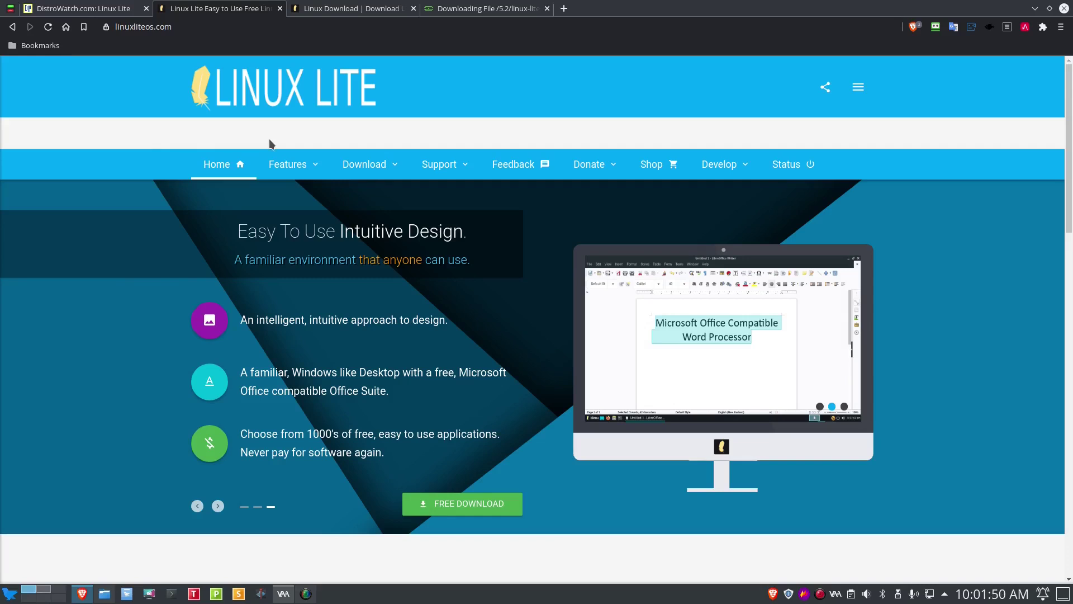
# Step: Look over the Linux Lite site's menus, then show the Linux Lite 5.2 64bit download page
pyautogui.moveTo(294, 174)
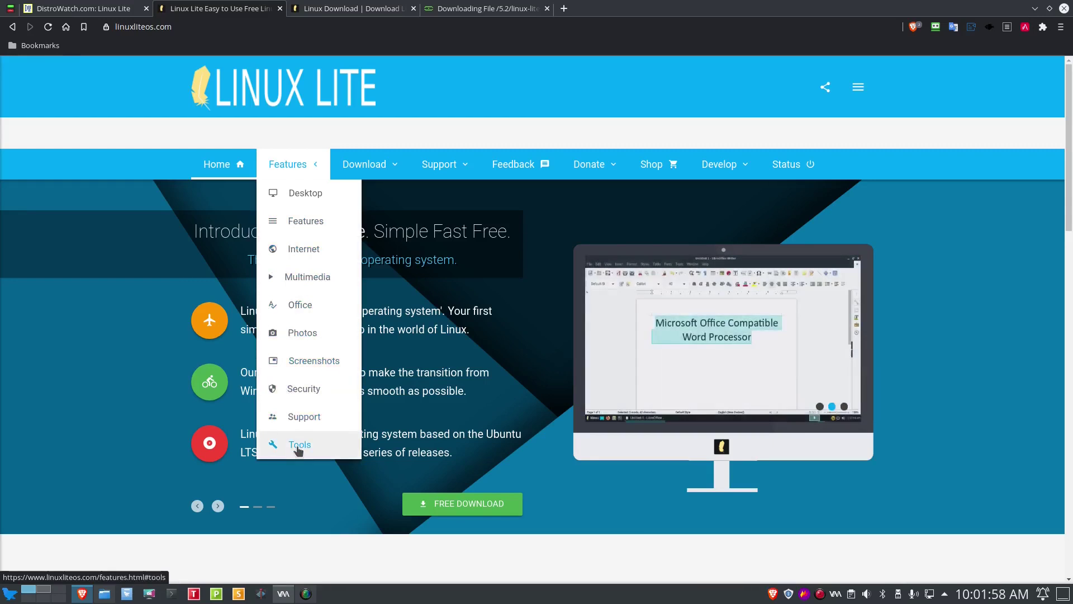
pyautogui.moveTo(370, 168)
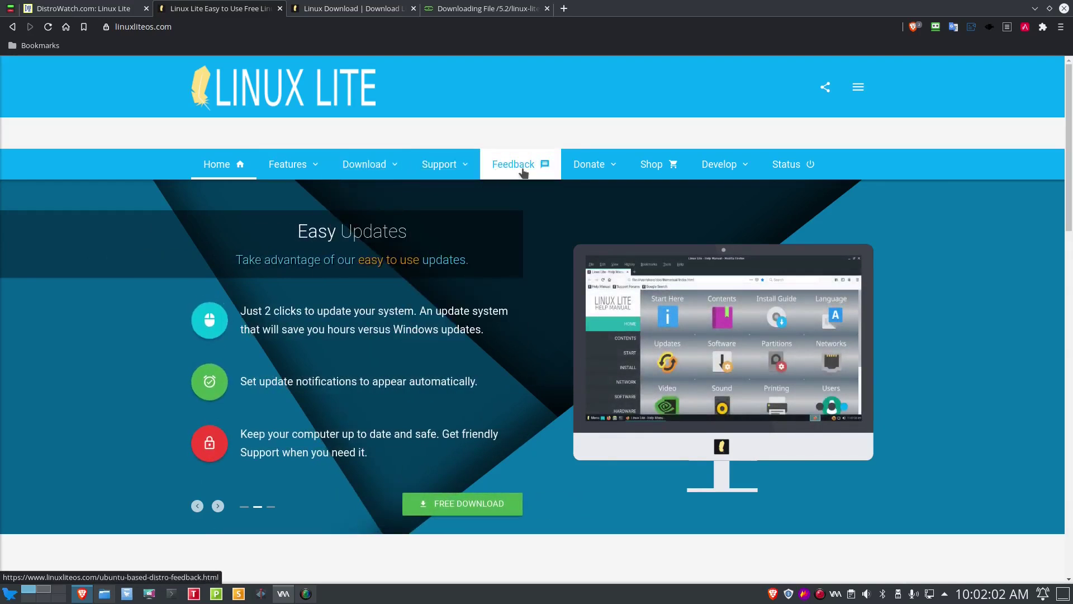
pyautogui.moveTo(590, 175)
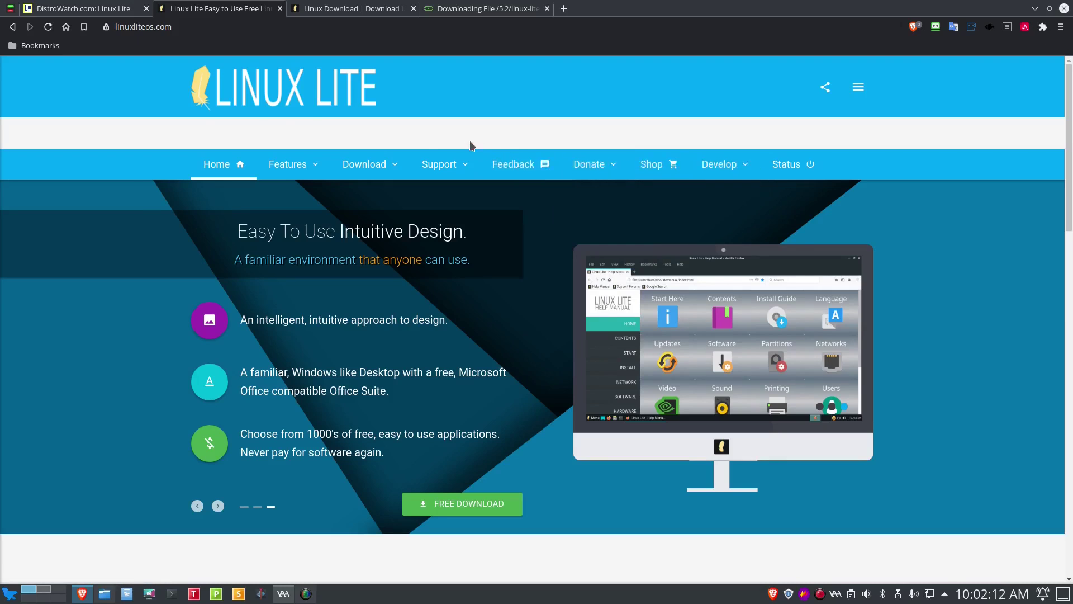
pyautogui.click(333, 13)
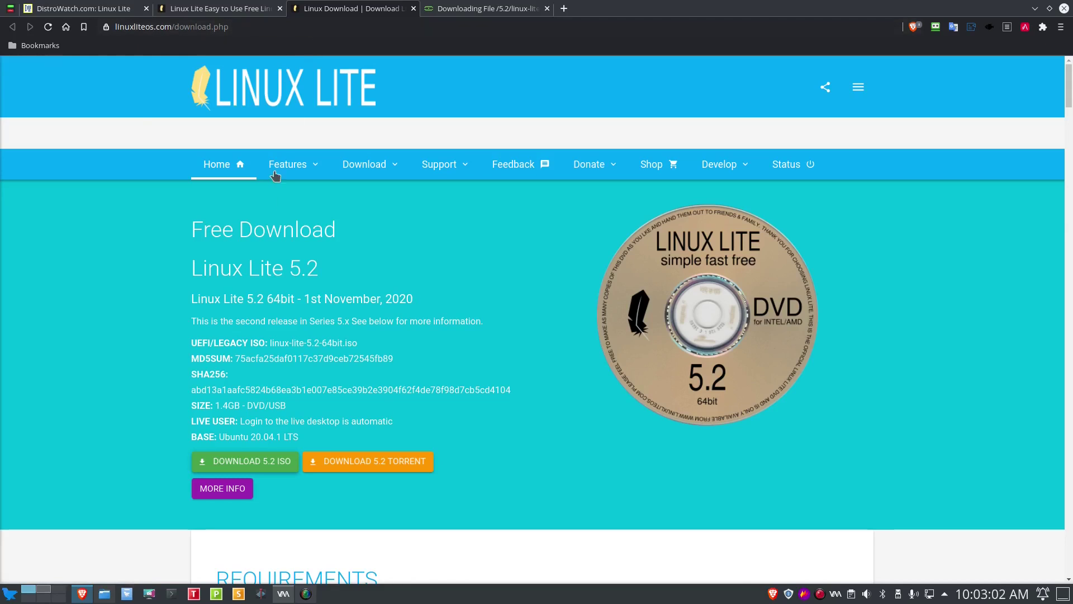
# Step: Check in Help > About that Virtual Machine Manager is version 1.5.1
pyautogui.click(283, 593)
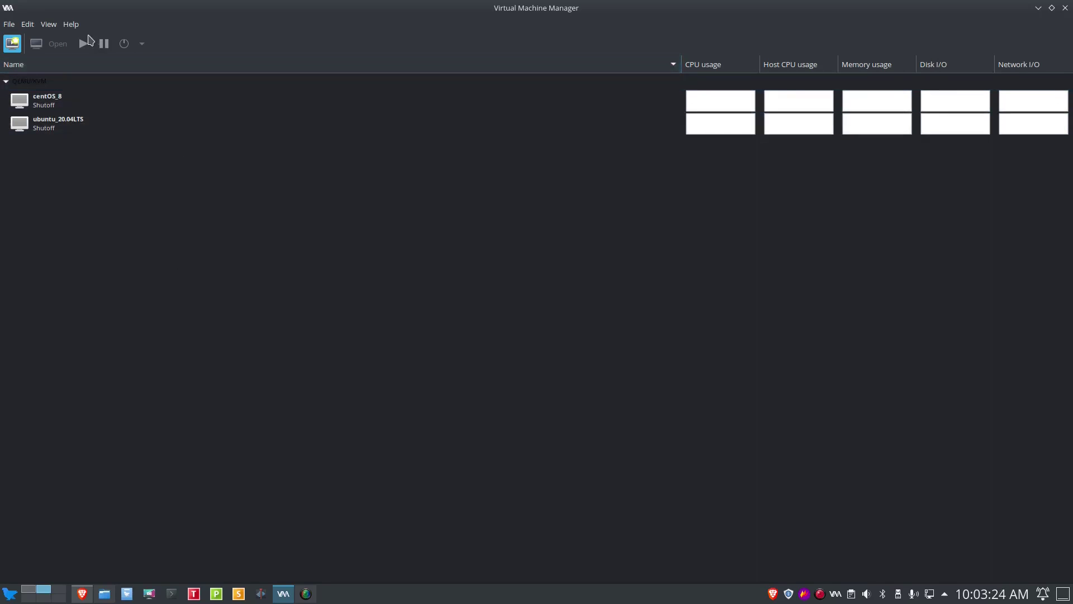
pyautogui.click(71, 27)
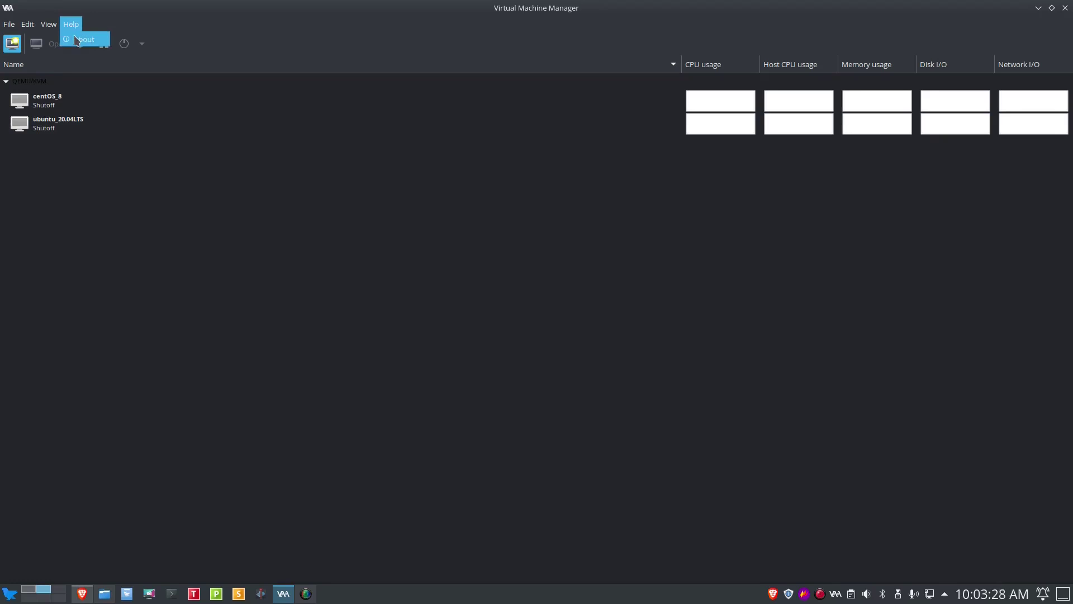
pyautogui.click(79, 40)
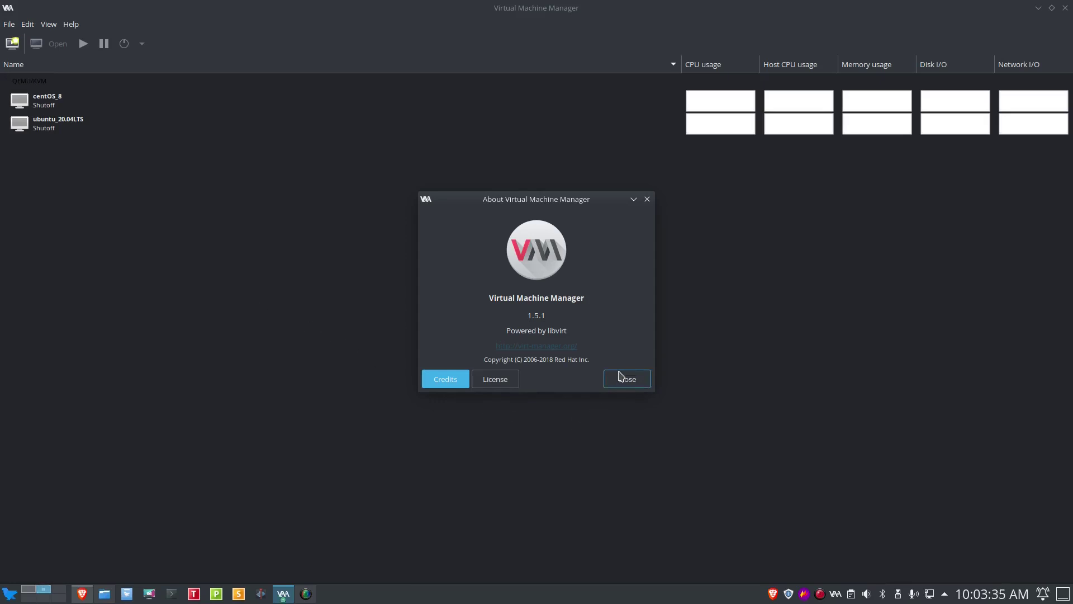
pyautogui.click(620, 377)
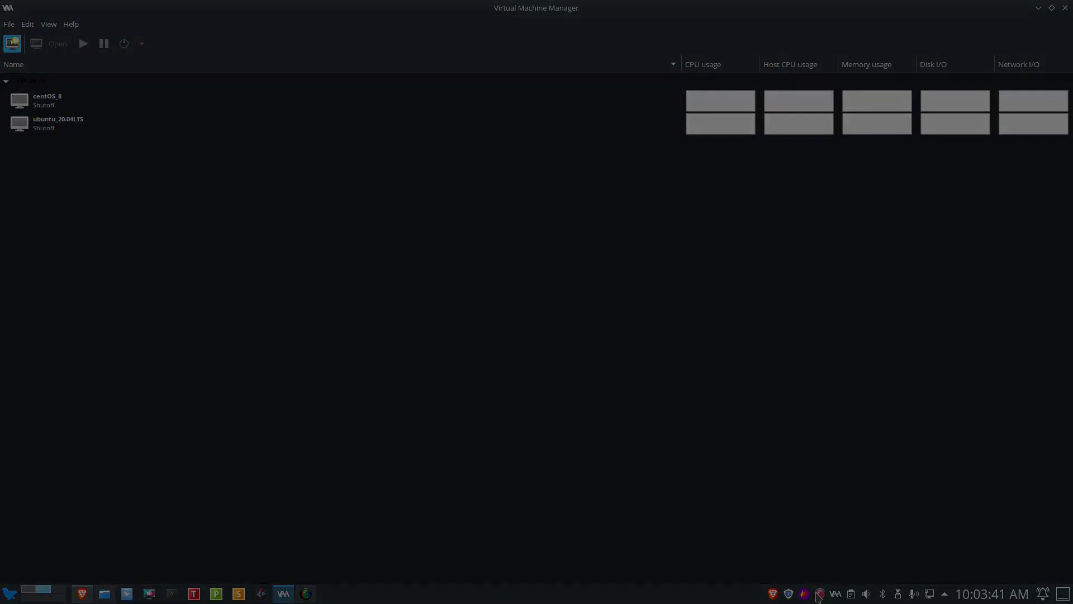
pyautogui.rightClick(819, 596)
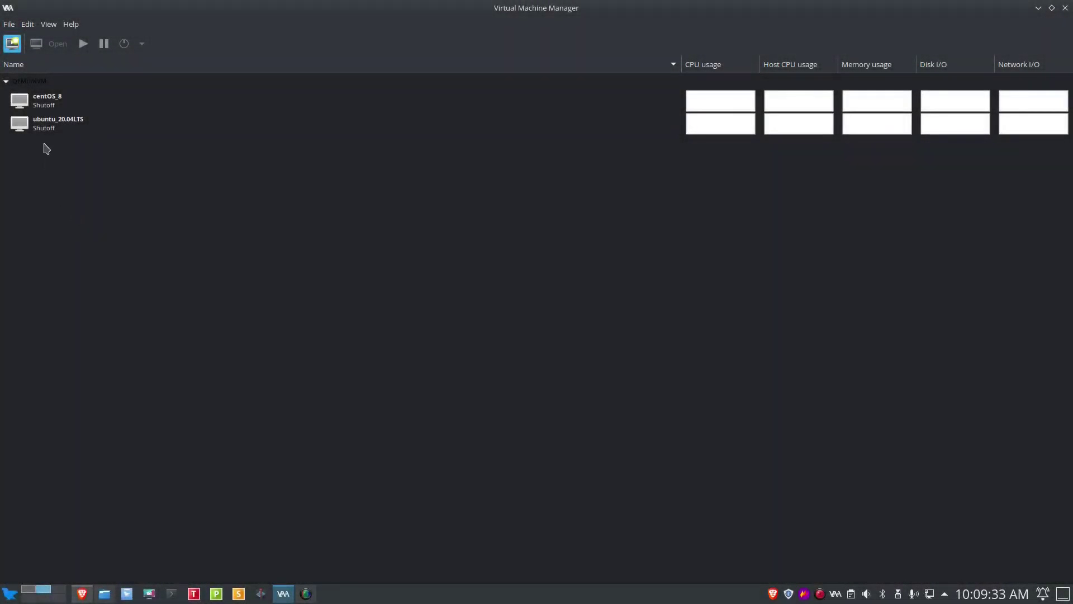
# Step: Start a new VM from local install media using an ISO image, and browse for the image
pyautogui.click(13, 26)
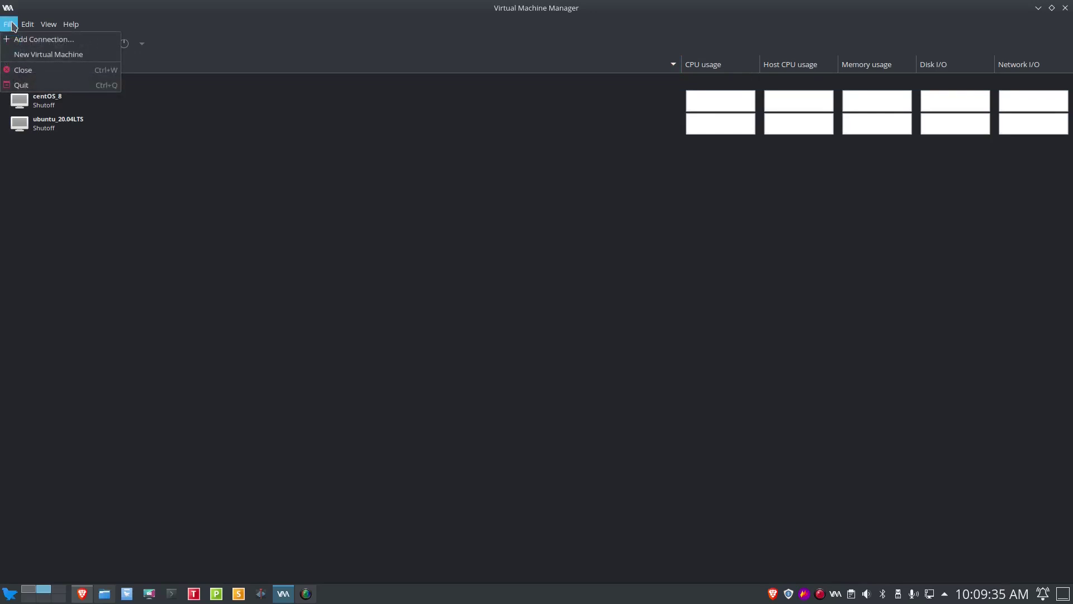
pyautogui.click(24, 55)
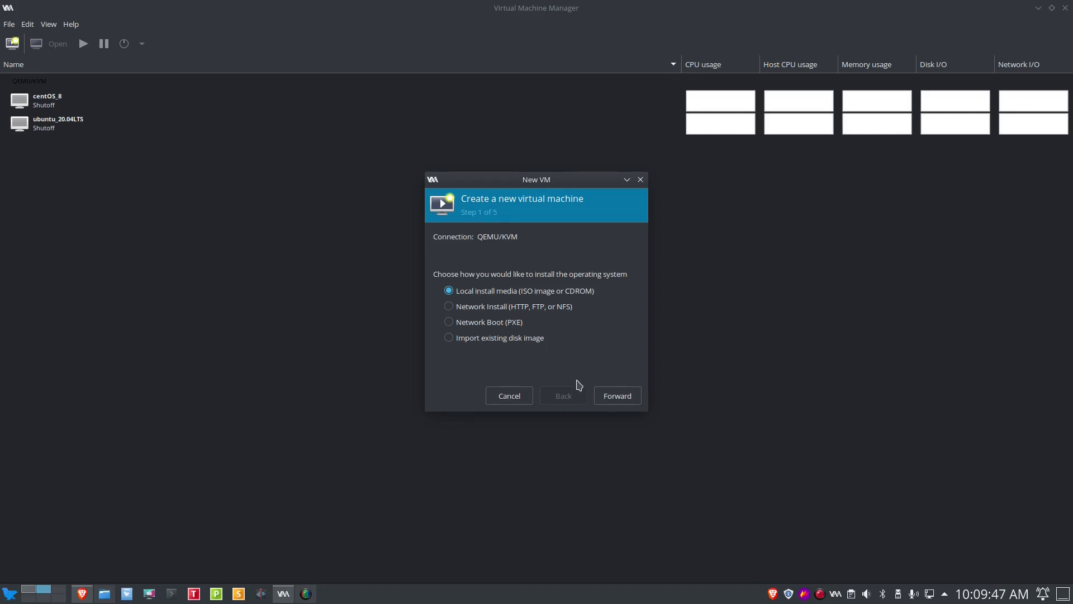
pyautogui.click(607, 397)
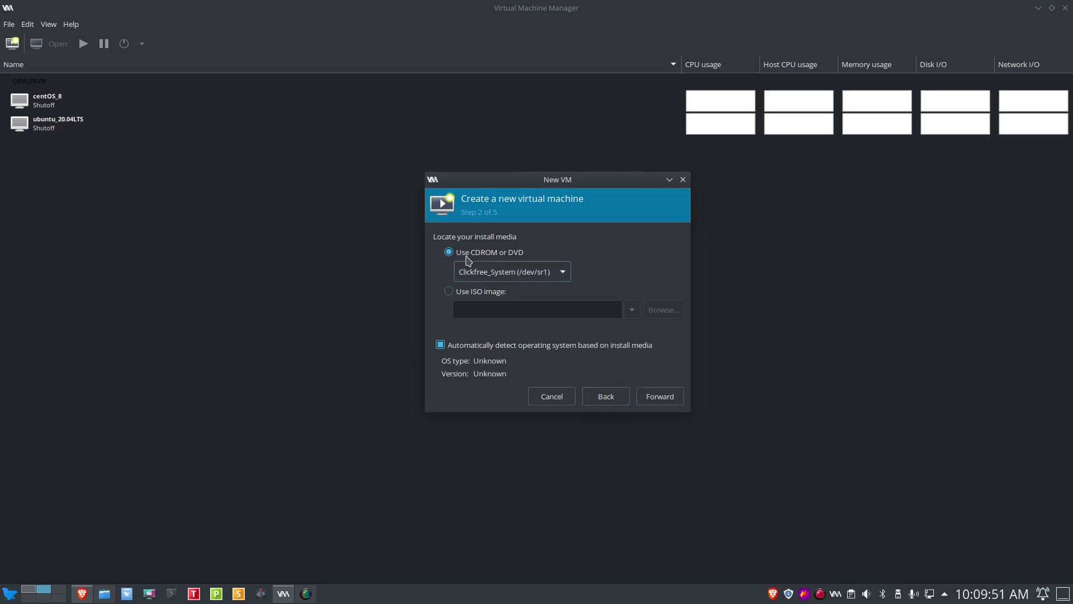
pyautogui.click(449, 294)
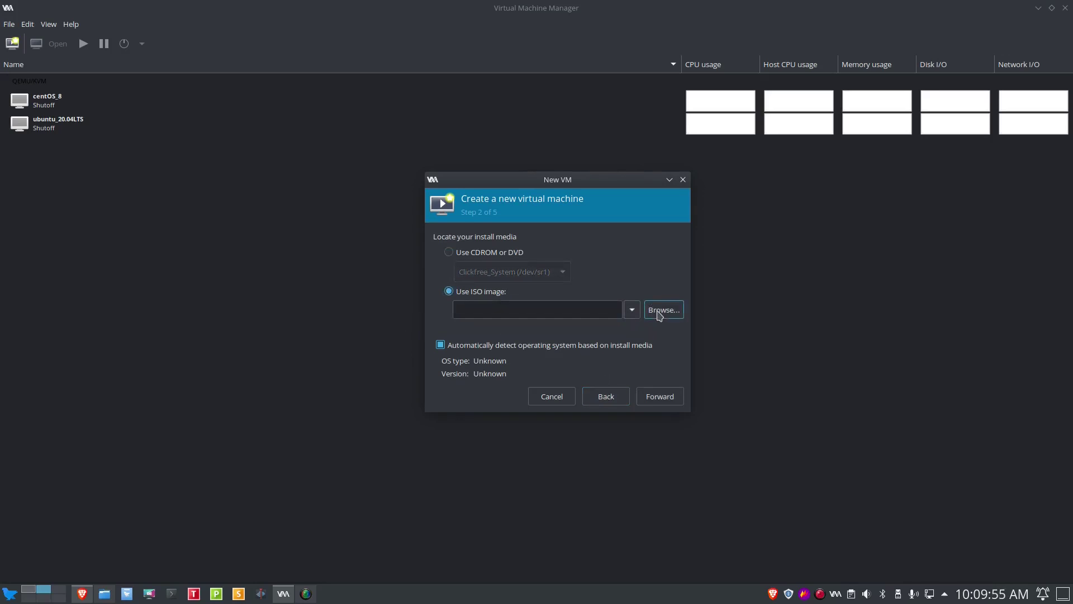
pyautogui.click(660, 316)
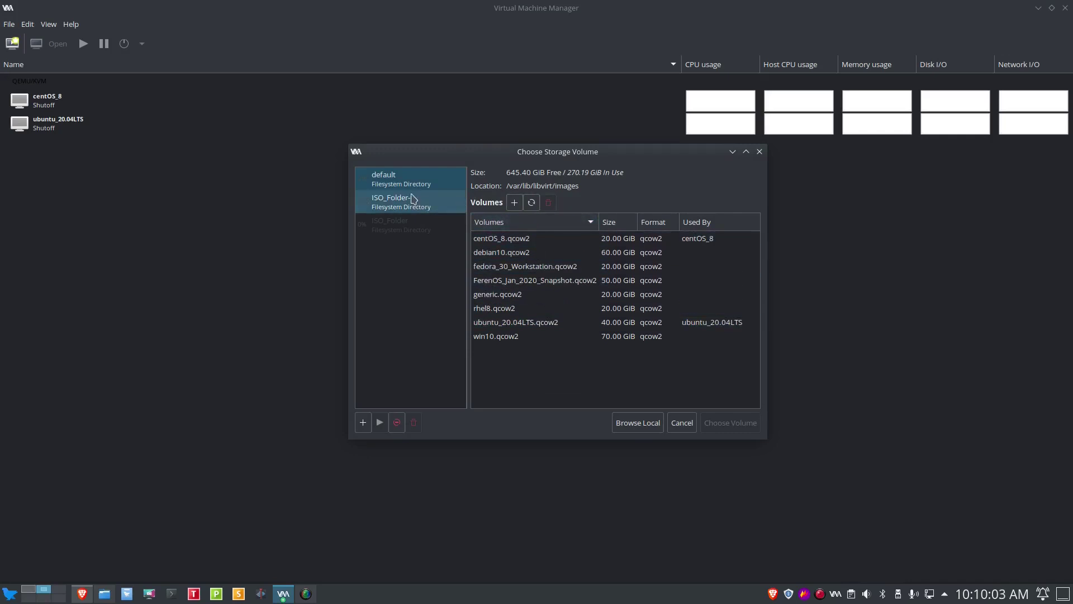
# Step: Choose linux-lite-5.2-64bit.iso from the ISO_Folder-1 pool as the install media
pyautogui.click(395, 202)
pyautogui.click(395, 202)
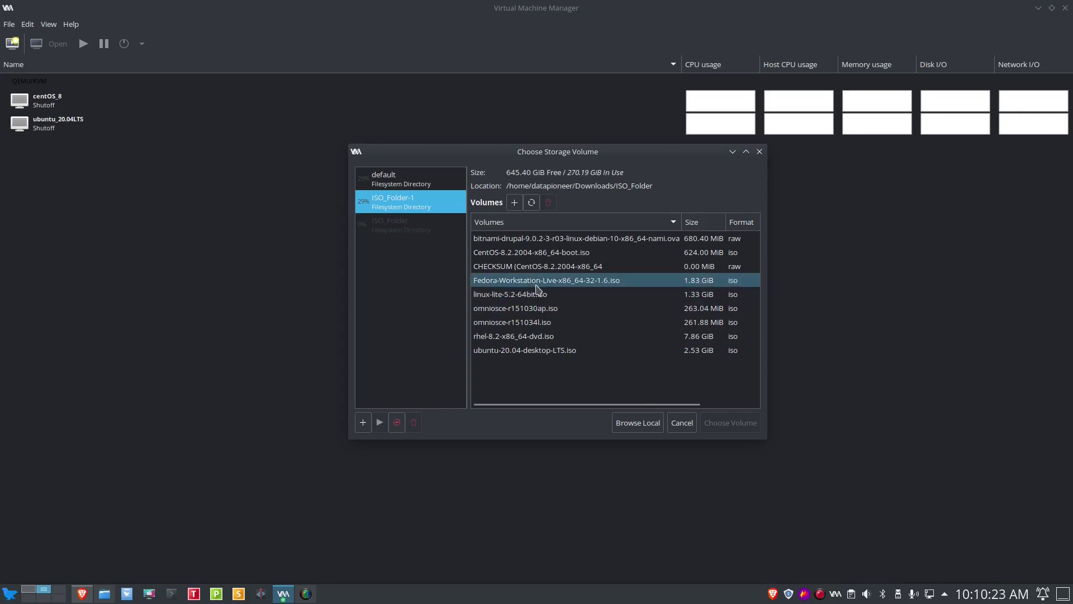
pyautogui.click(527, 294)
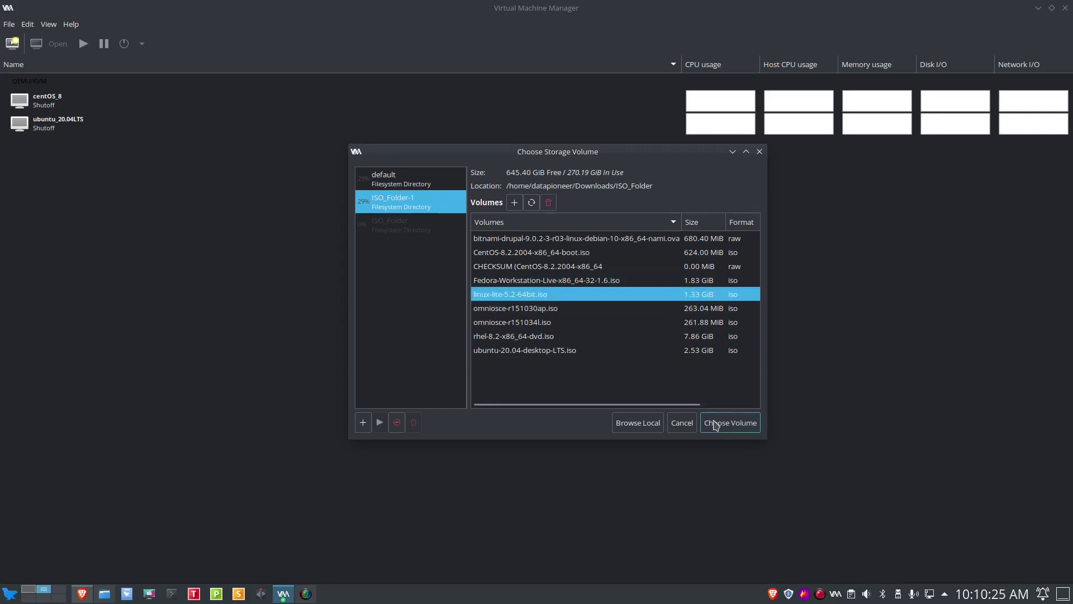
pyautogui.click(721, 423)
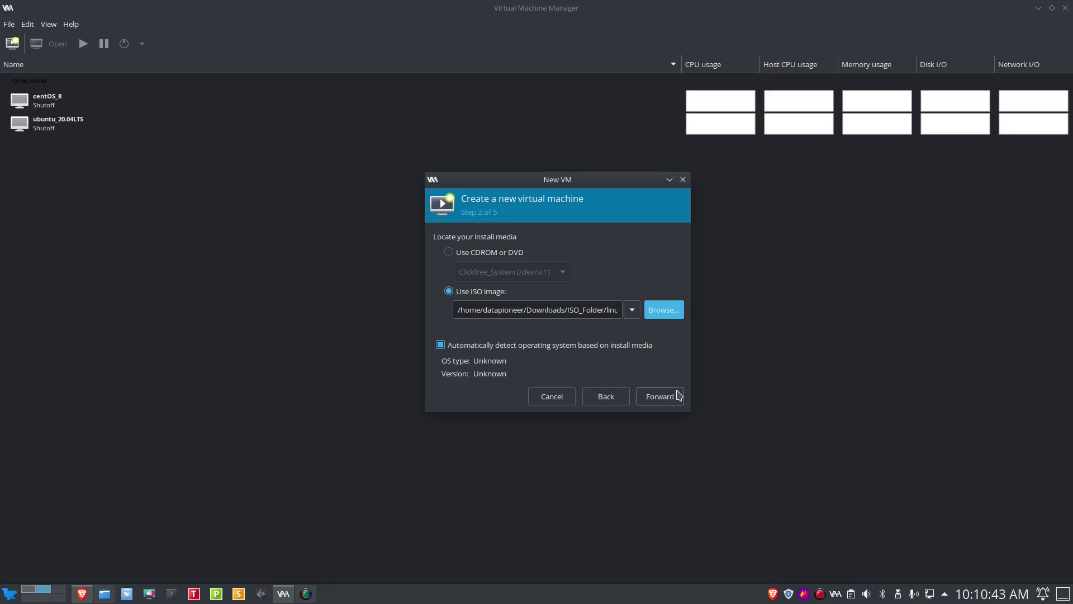
# Step: Raise the VM's memory from 1024 to 4096 MiB, keeping 1 CPU
pyautogui.click(677, 397)
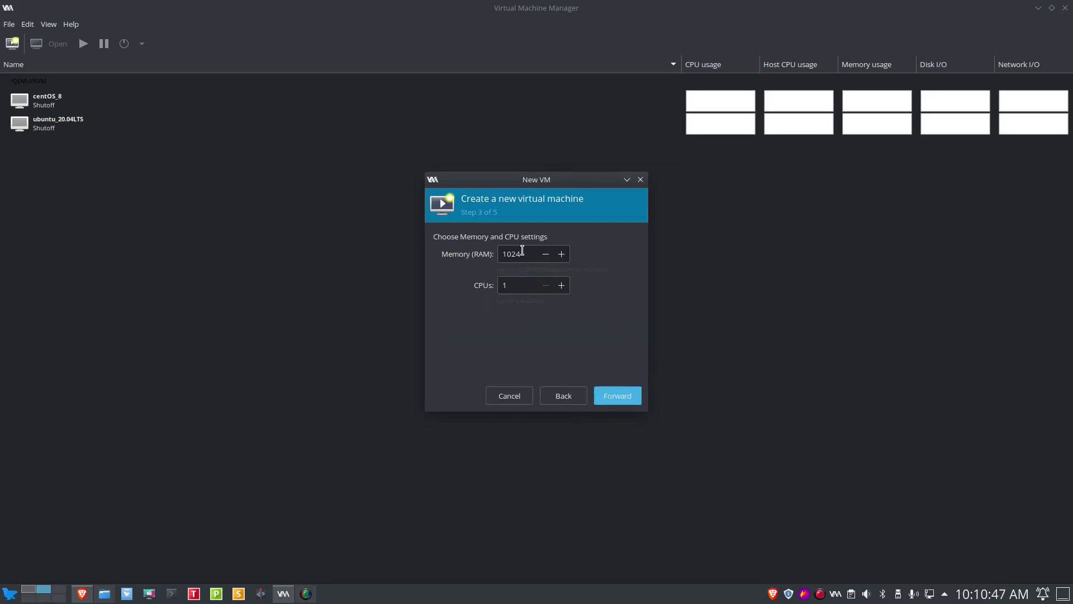
pyautogui.click(523, 252)
pyautogui.press('BackSpace')
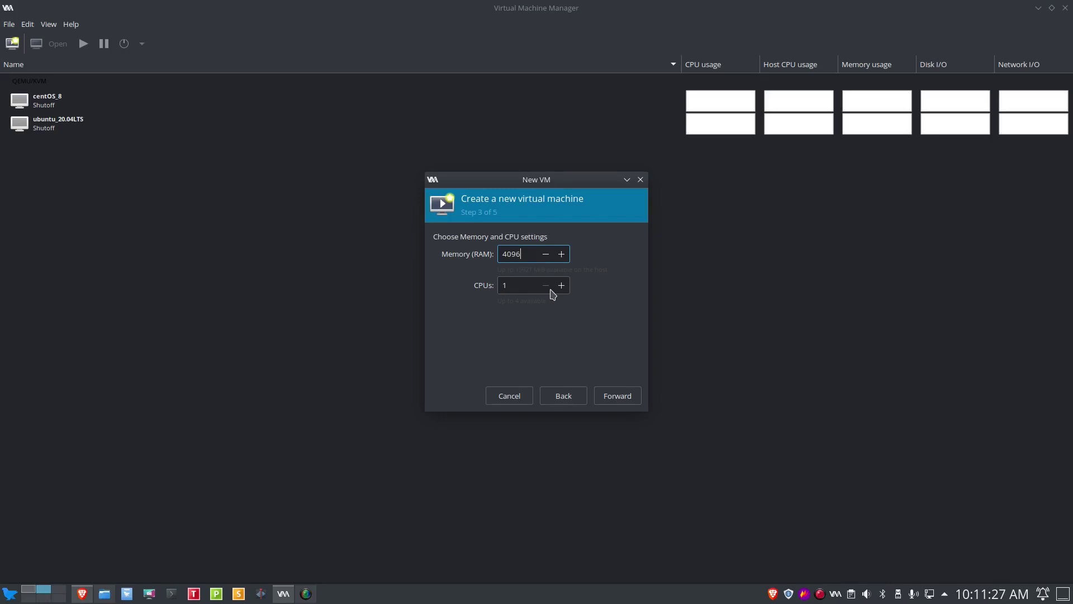
pyautogui.click(618, 400)
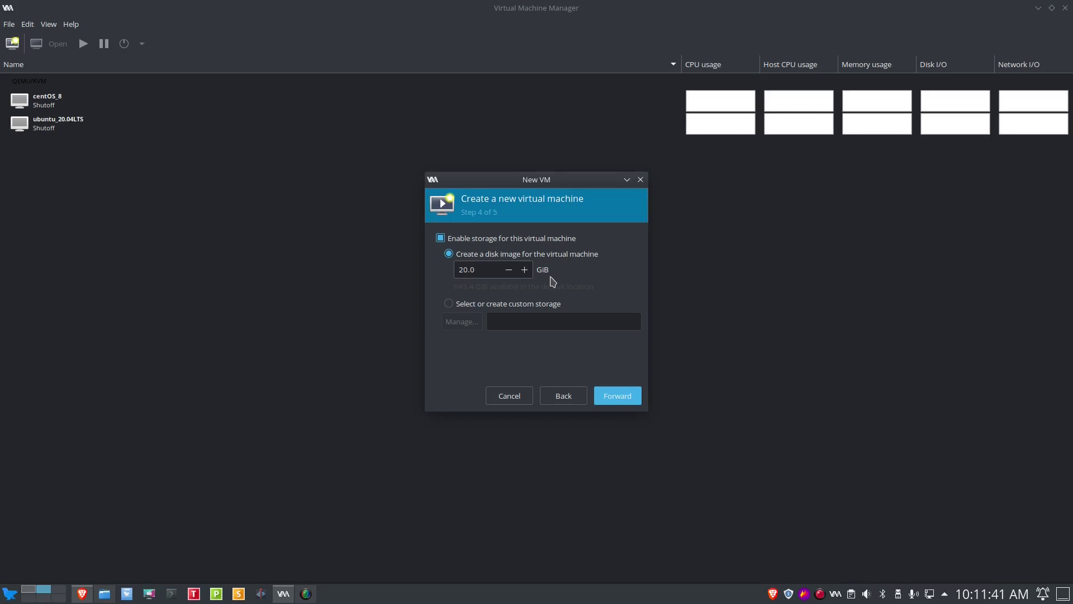
# Step: Accept the 20.0 GiB disk and enable Customize configuration before install
pyautogui.click(614, 403)
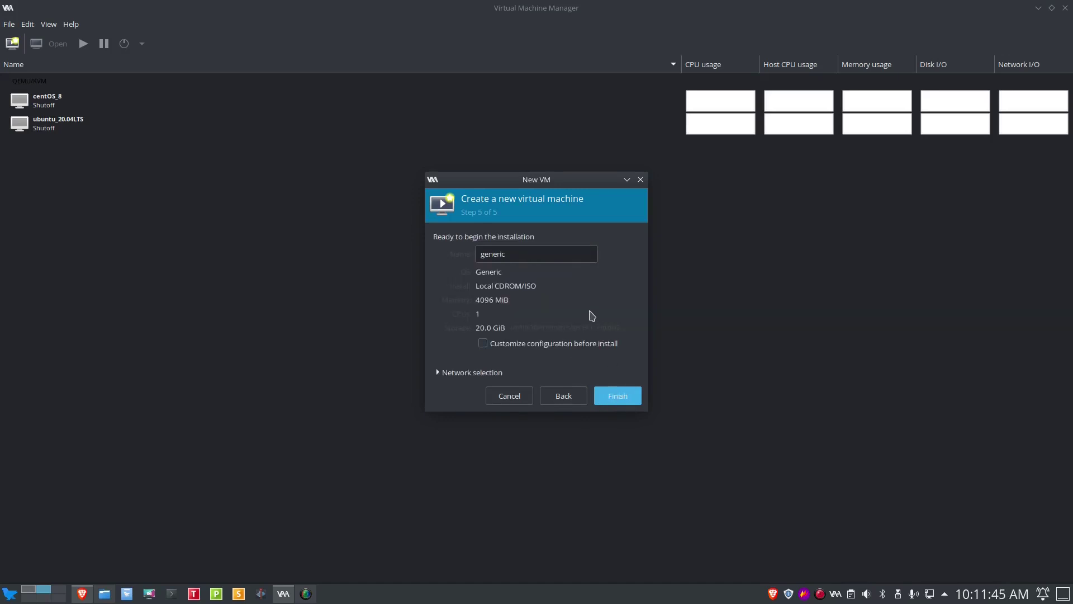
pyautogui.click(482, 345)
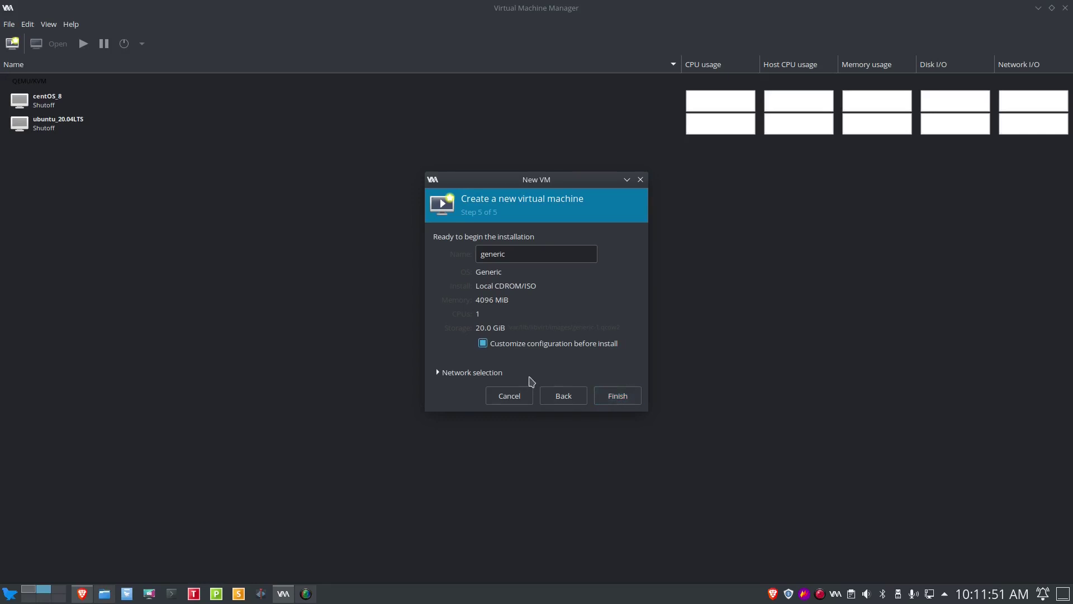
# Step: Rename the VM from 'generic' to LinuxLite5.2
pyautogui.click(511, 253)
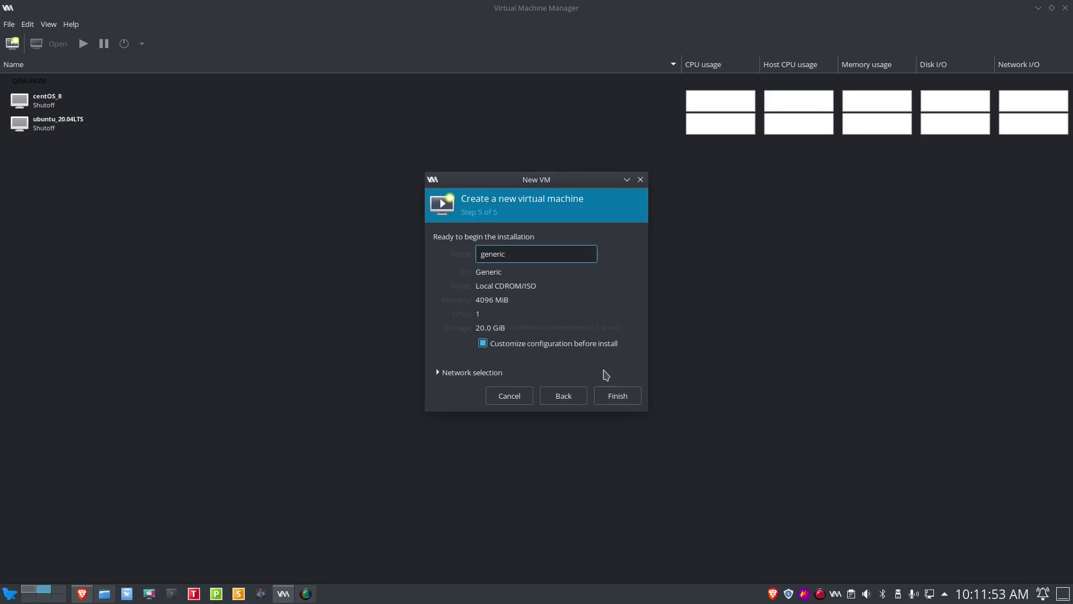
pyautogui.press('BackSpace')
pyautogui.press('BackSpace')
pyautogui.press('BackSpace')
pyautogui.write('LinuxLite5.')
# Step: Keep the default NAT virtual network and finish the new-VM wizard
pyautogui.click(437, 373)
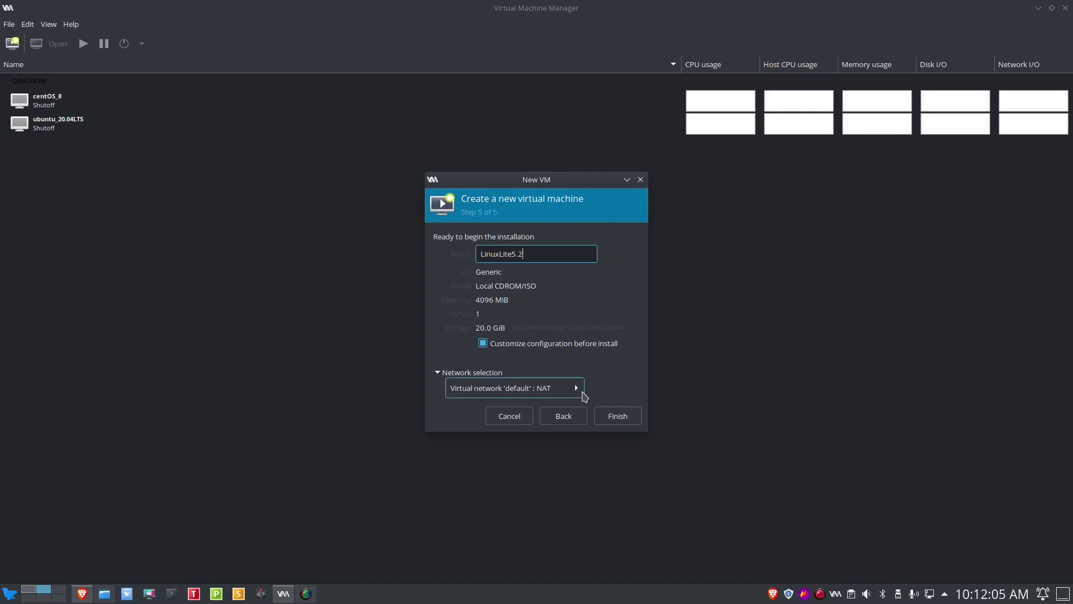
pyautogui.click(579, 390)
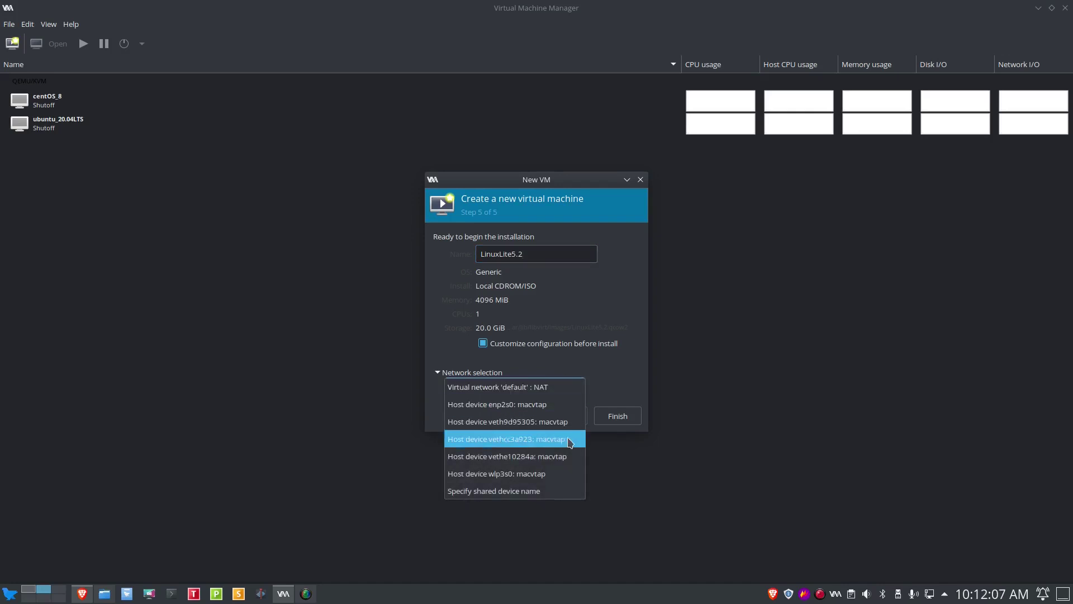
pyautogui.click(628, 386)
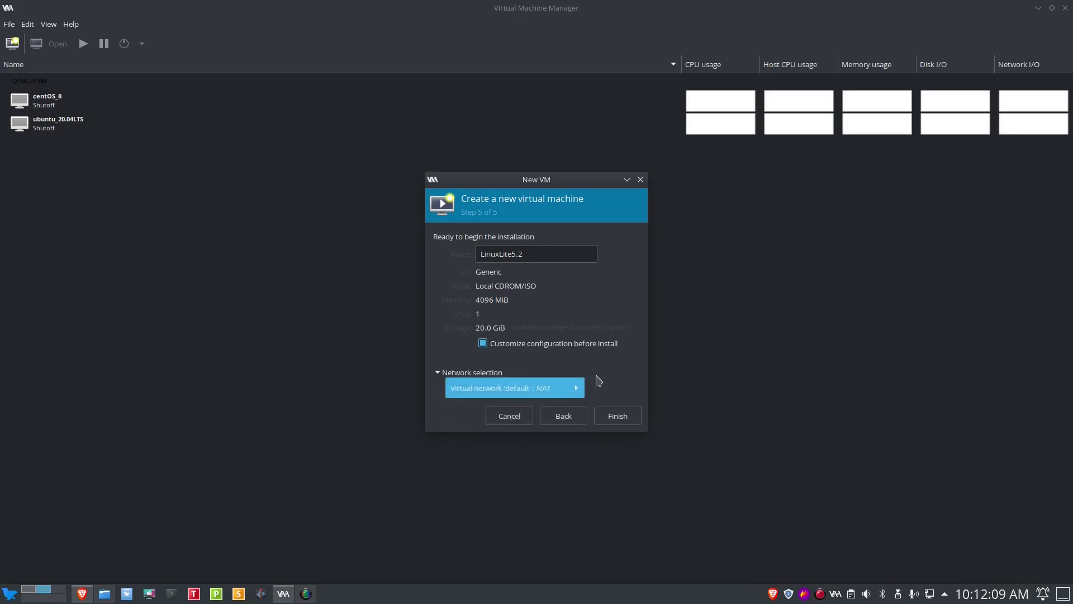
pyautogui.click(618, 419)
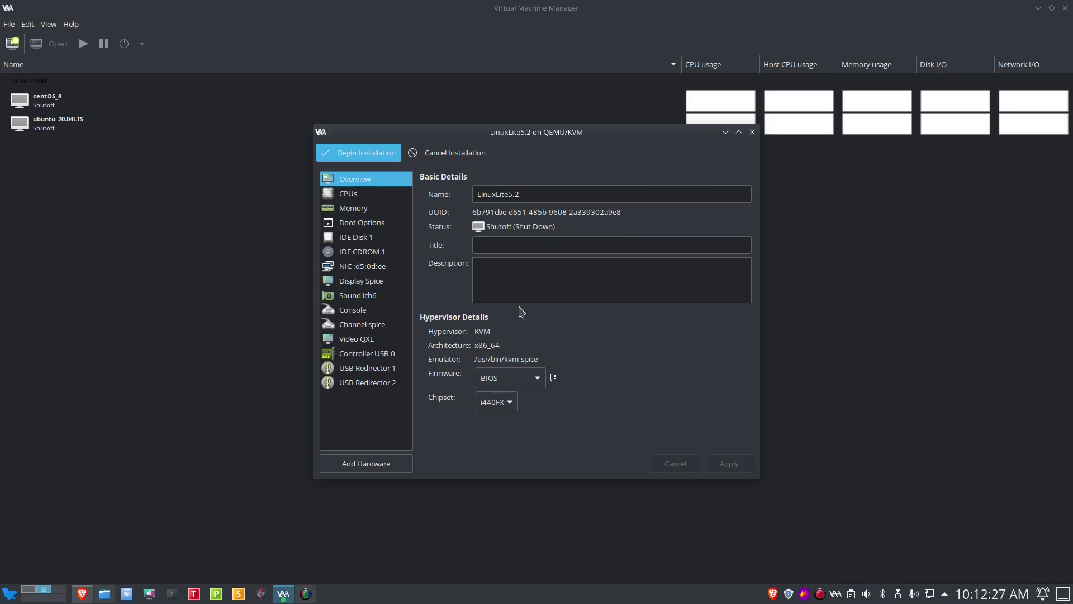
# Step: Enter LinuxLite5.2 as the title and 'Lite version of Linux for beginners' as the description
pyautogui.click(506, 246)
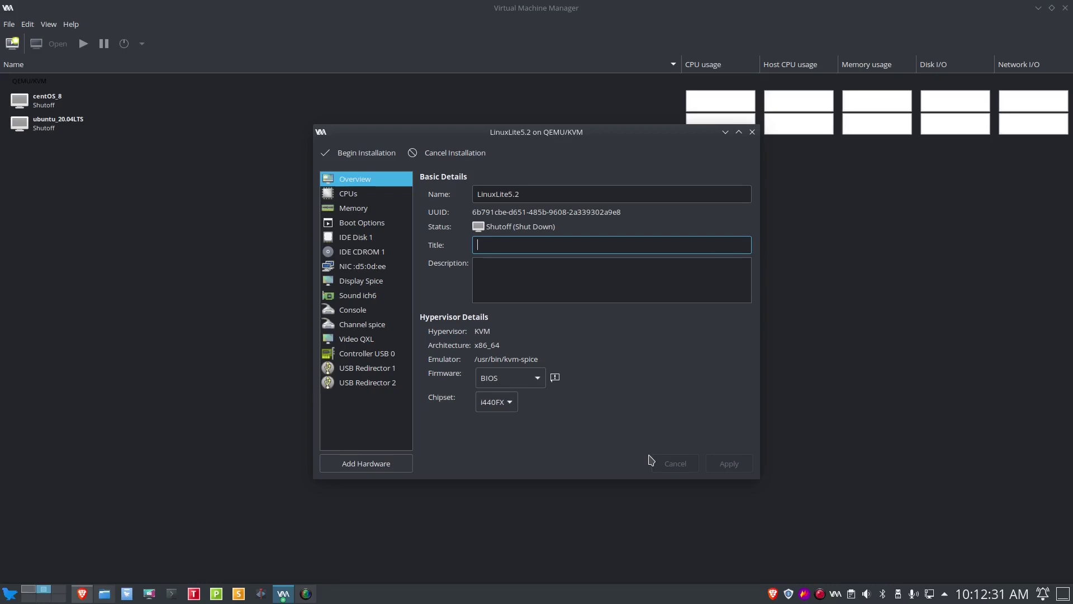
pyautogui.write('LinuxLite5.2')
pyautogui.press('Tab')
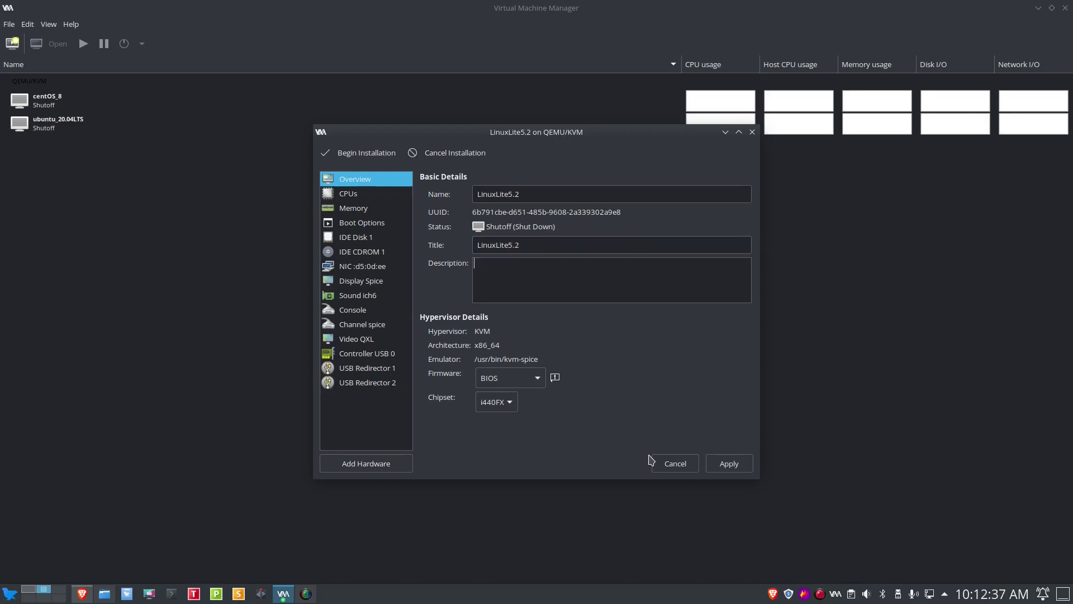
pyautogui.write('Lite version of Linux for beginners')
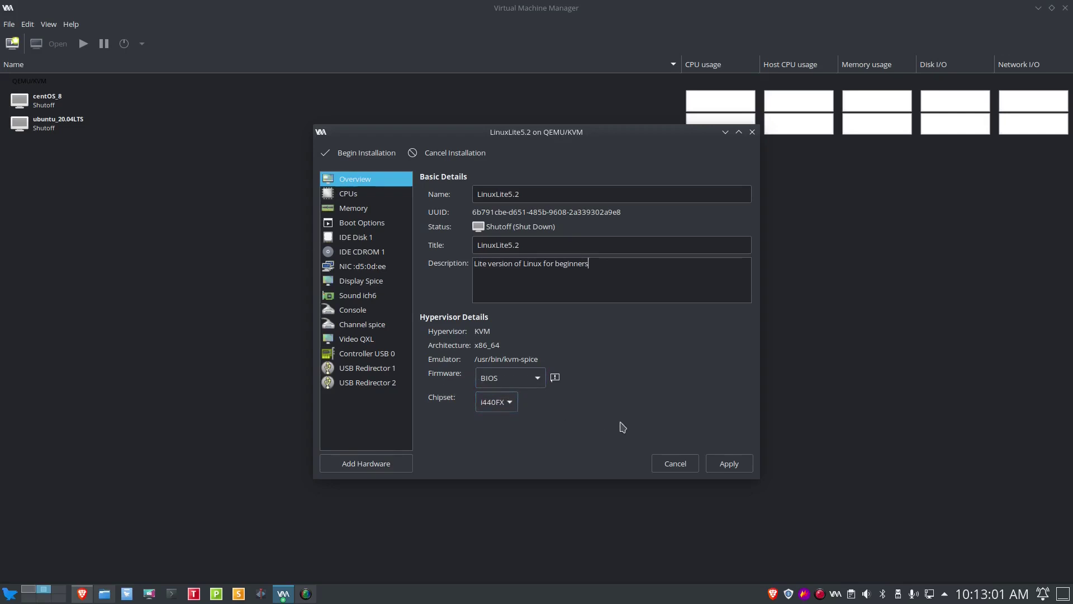
pyautogui.click(362, 196)
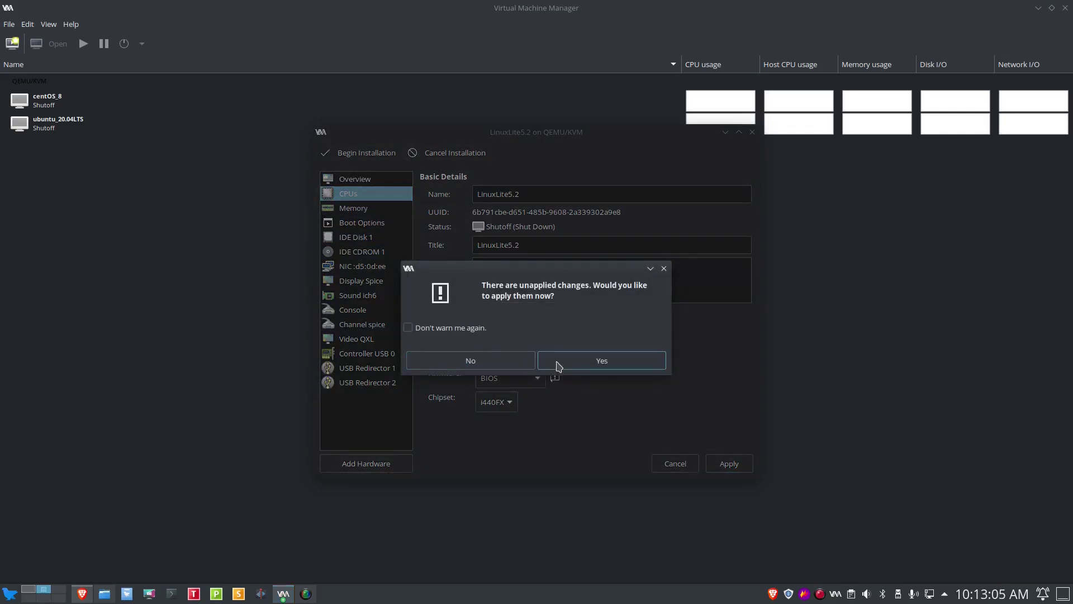
# Step: Apply the title and description changes, then review the Memory, Boot Options and IDE Disk 1 settings
pyautogui.click(553, 362)
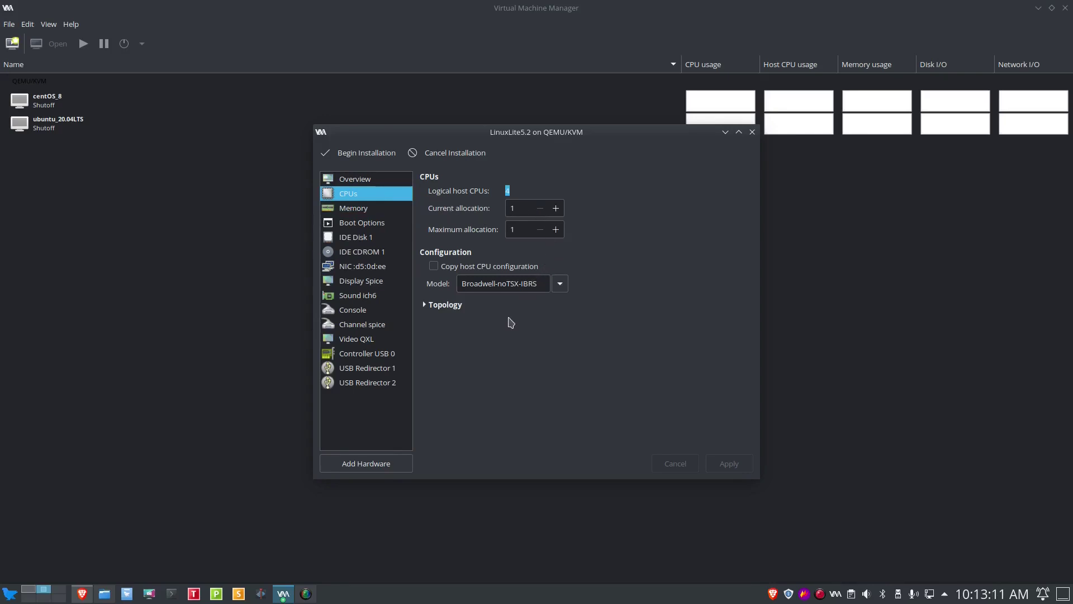
pyautogui.click(356, 215)
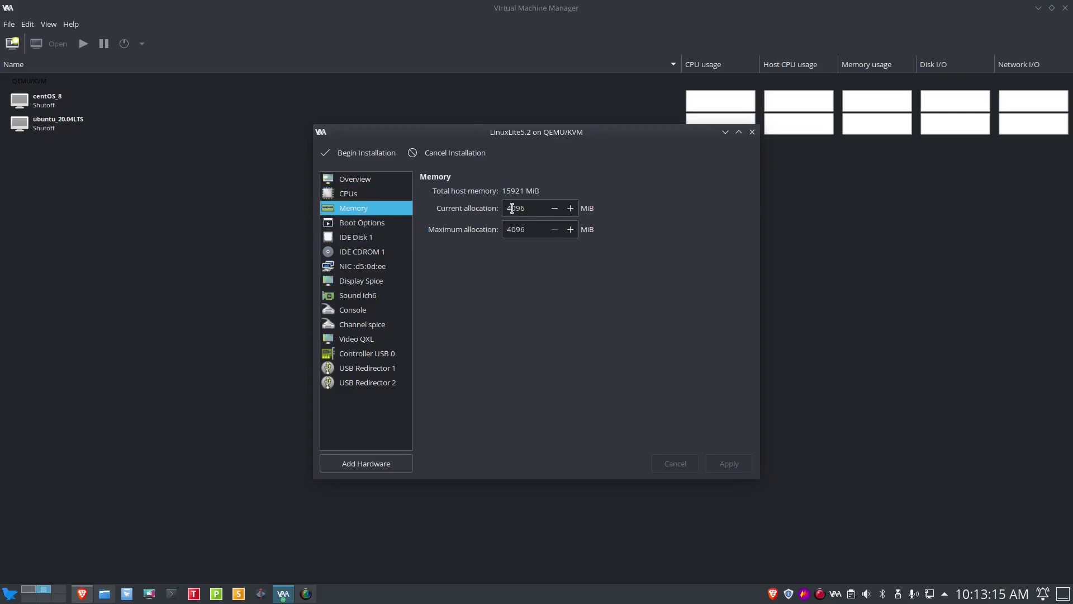
pyautogui.click(374, 225)
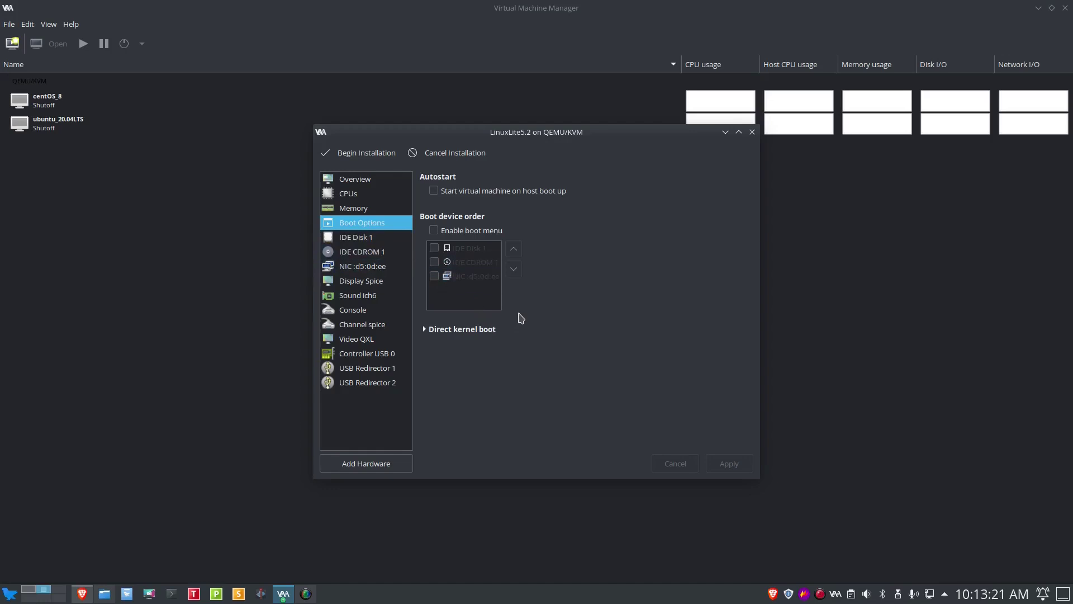
pyautogui.click(381, 241)
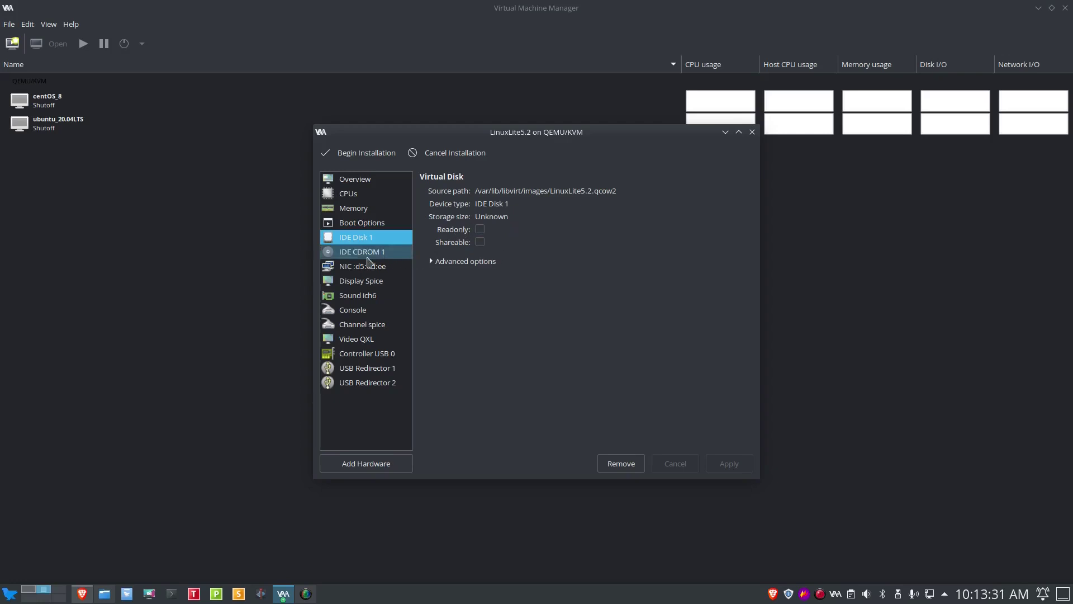
# Step: Review the IDE CDROM 1 and NIC settings, then confirm the sound device model stays ich6
pyautogui.click(370, 255)
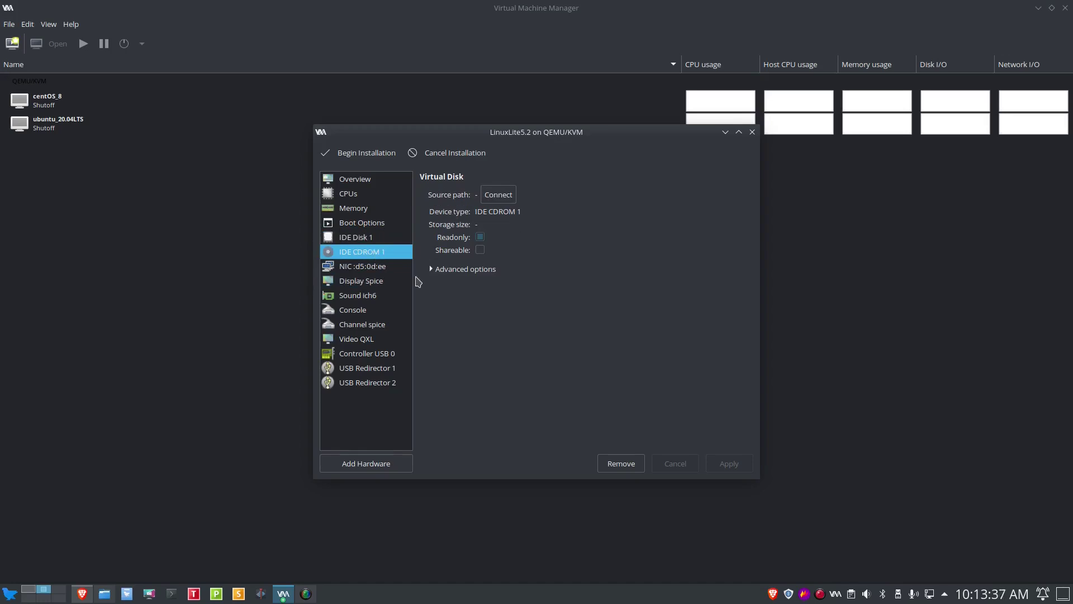
pyautogui.click(375, 267)
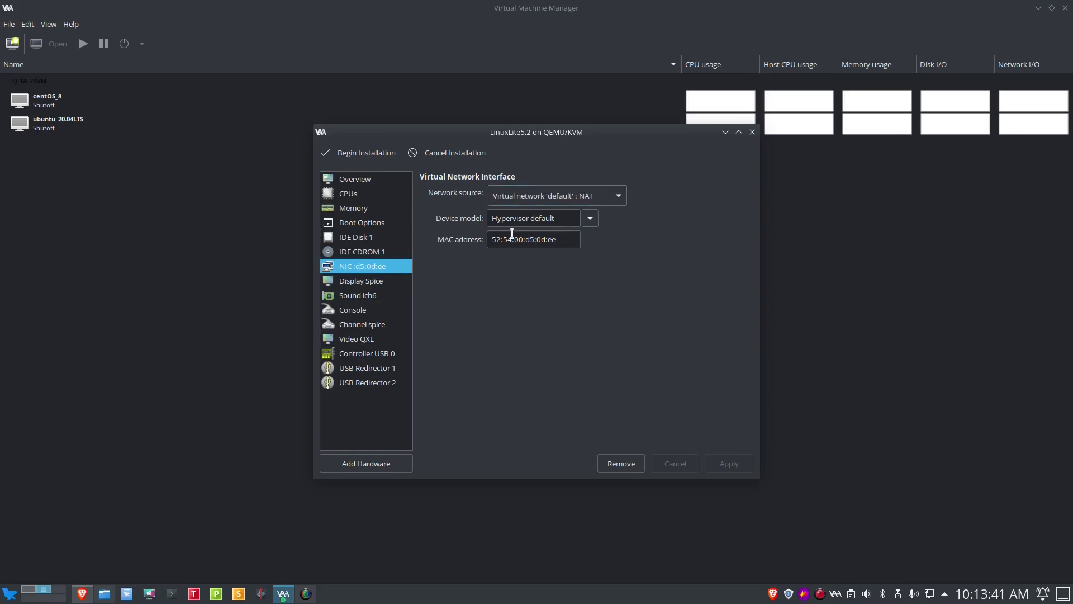
pyautogui.click(368, 299)
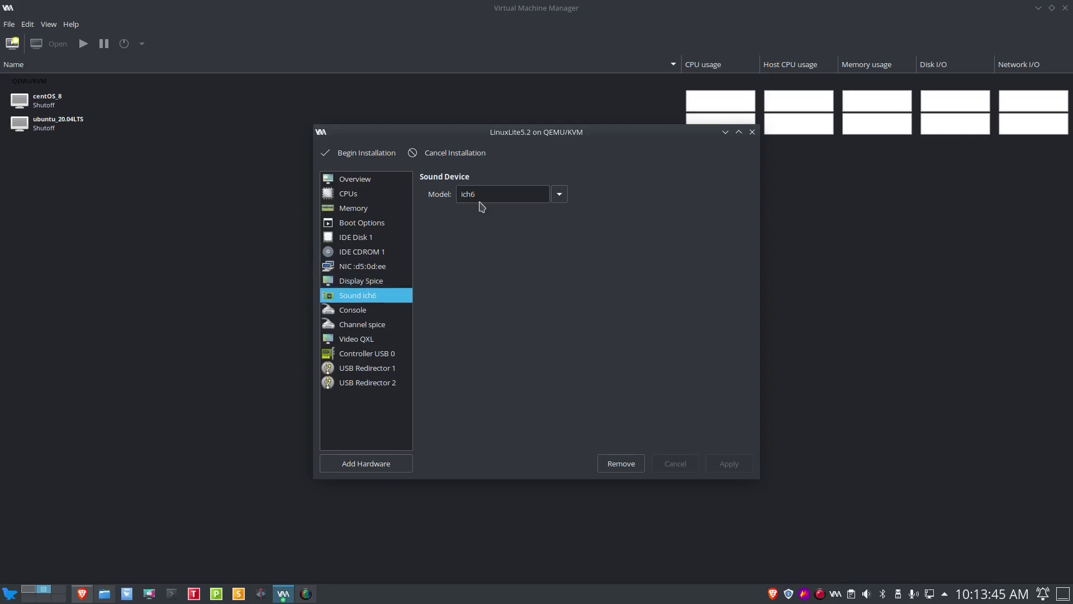
pyautogui.click(560, 199)
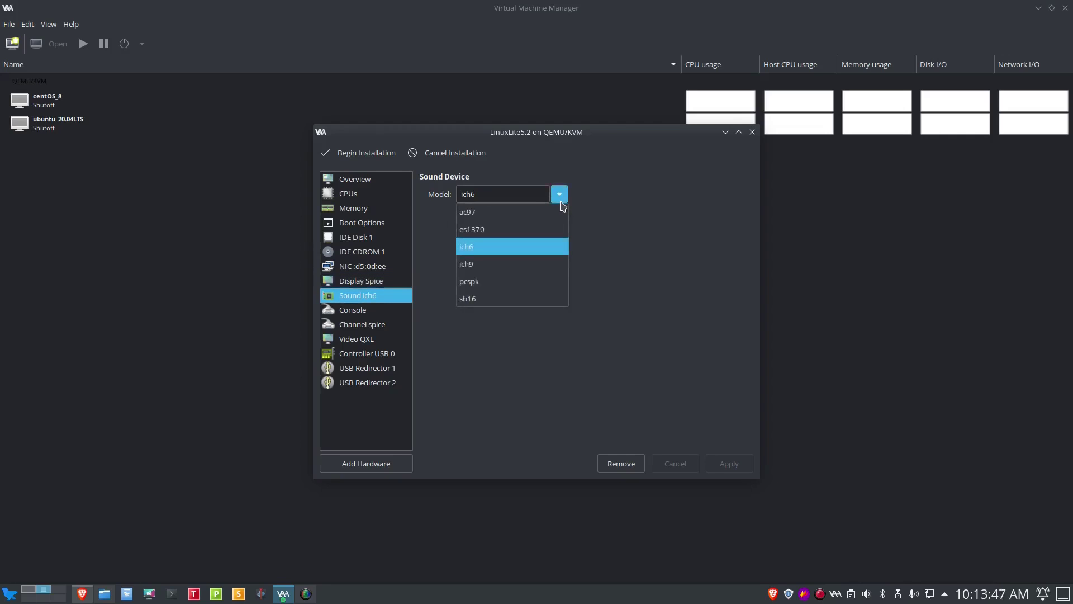
pyautogui.click(518, 250)
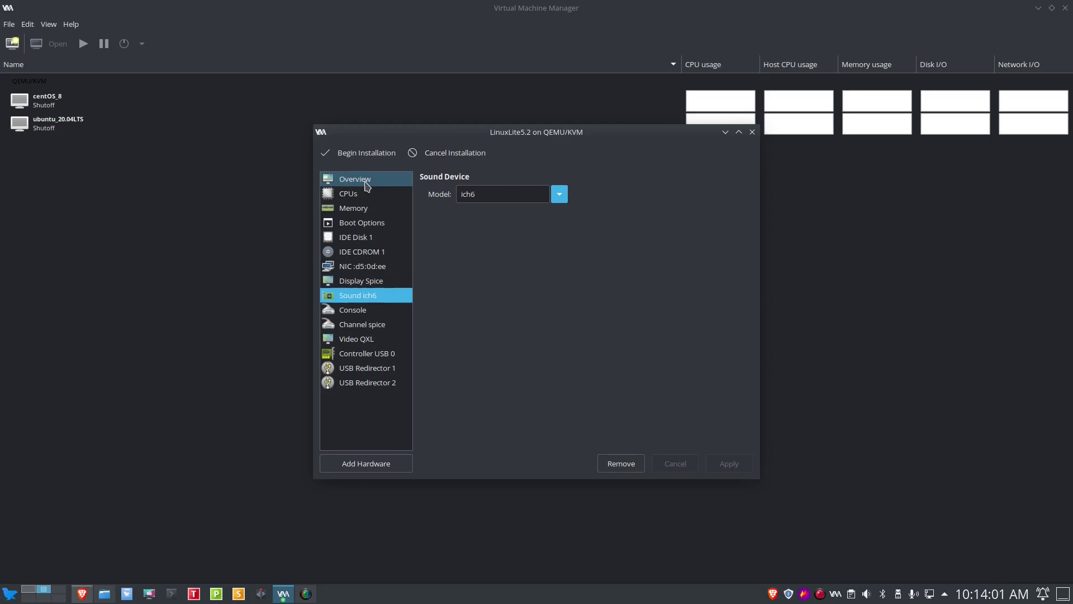
# Step: Begin the LinuxLite5.2 installation, centre the console, and choose 'Install Linux Lite now' from the boot menu
pyautogui.click(366, 153)
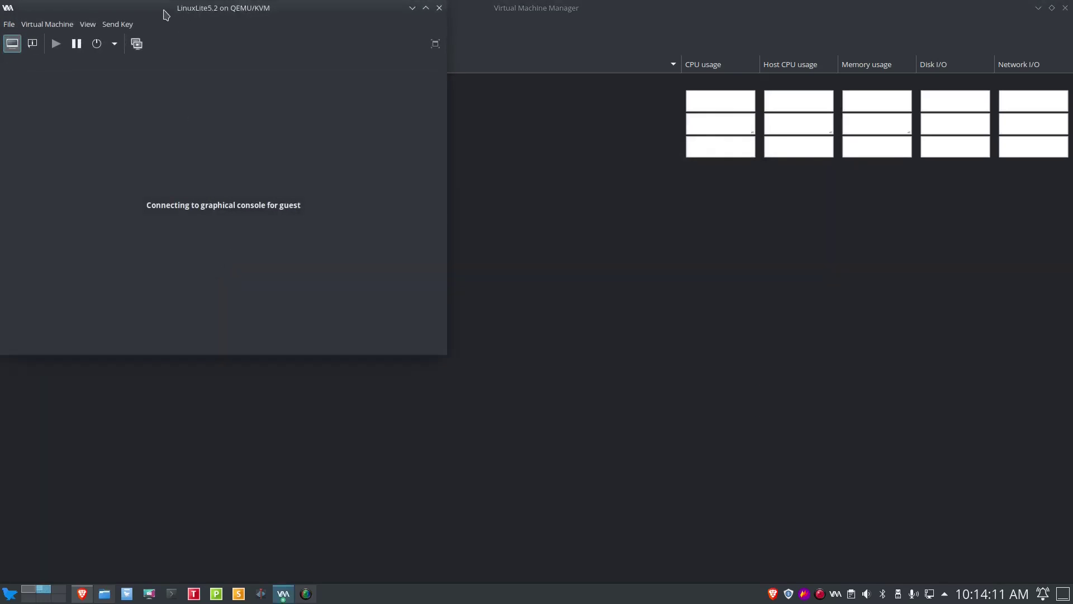
pyautogui.moveTo(166, 15); pyautogui.dragTo(455, 166)
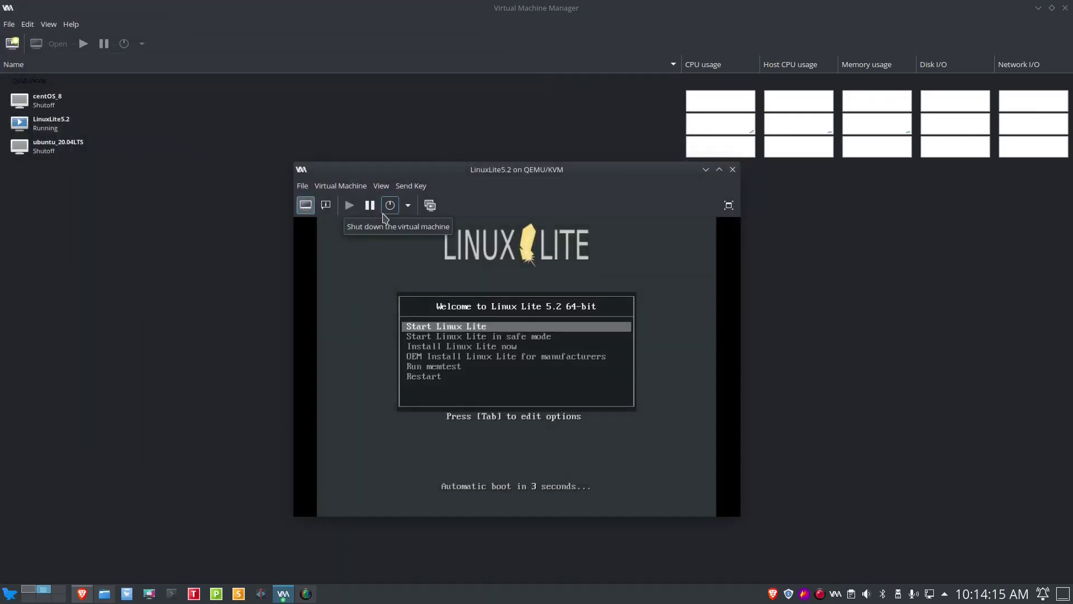
pyautogui.press('Down')
pyautogui.press('Down')
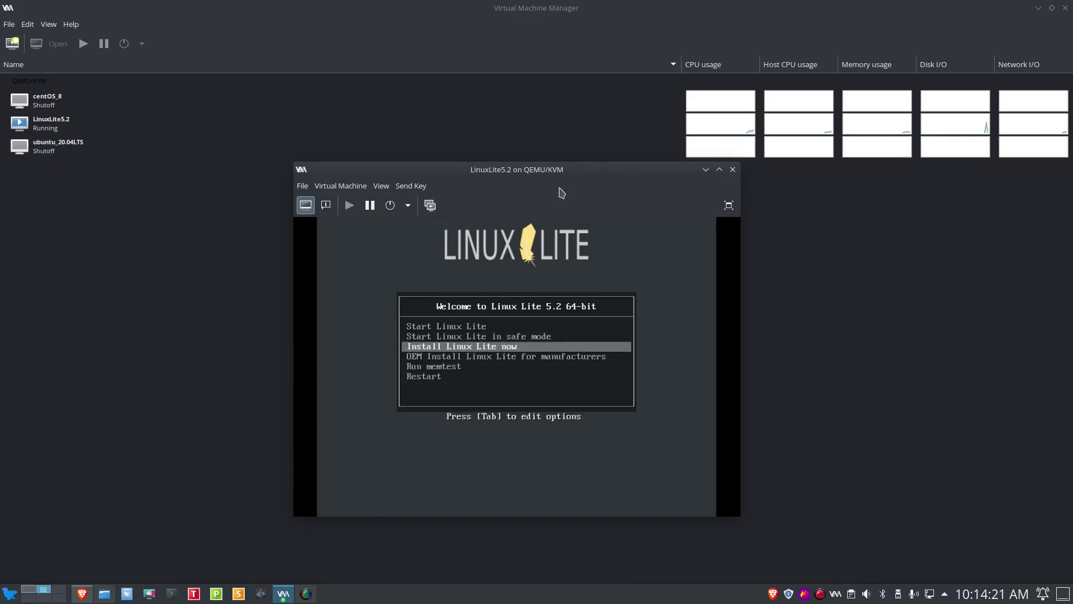
pyautogui.click(381, 186)
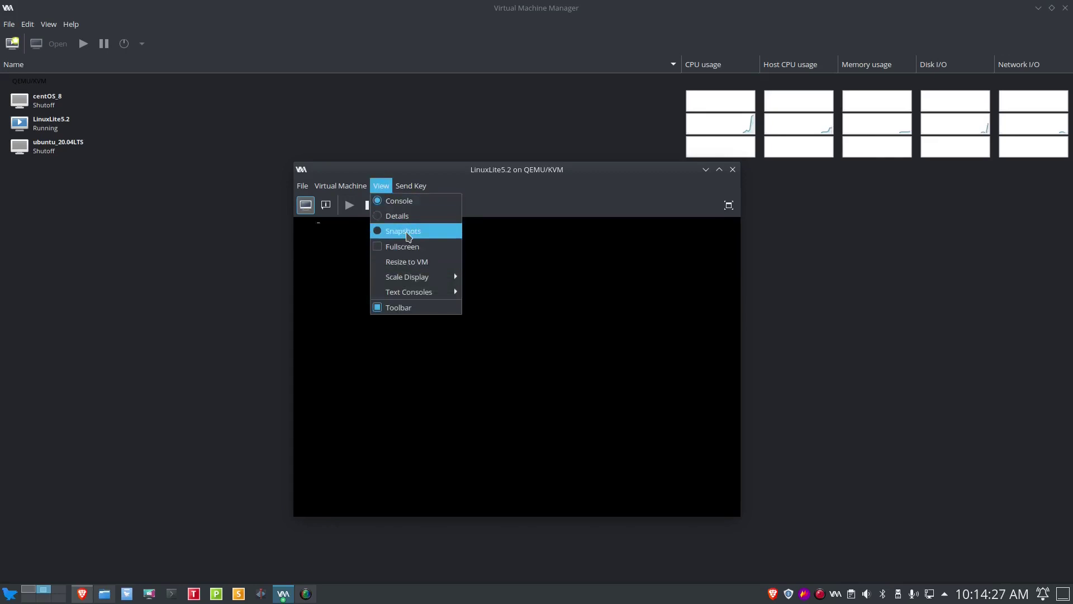
# Step: Switch the LinuxLite5.2 console to fullscreen from the View menu
pyautogui.click(407, 247)
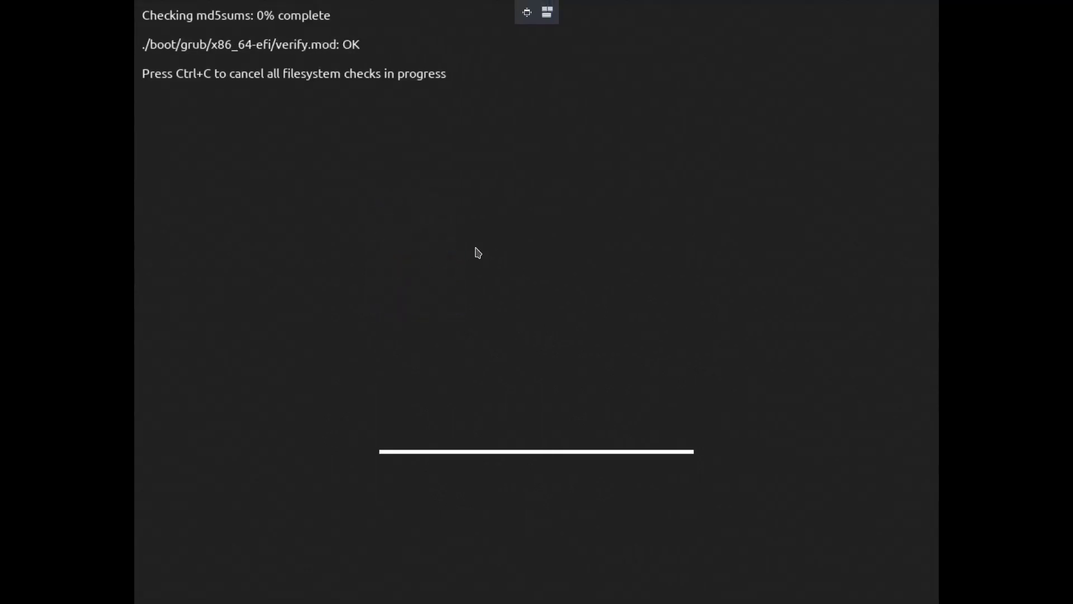
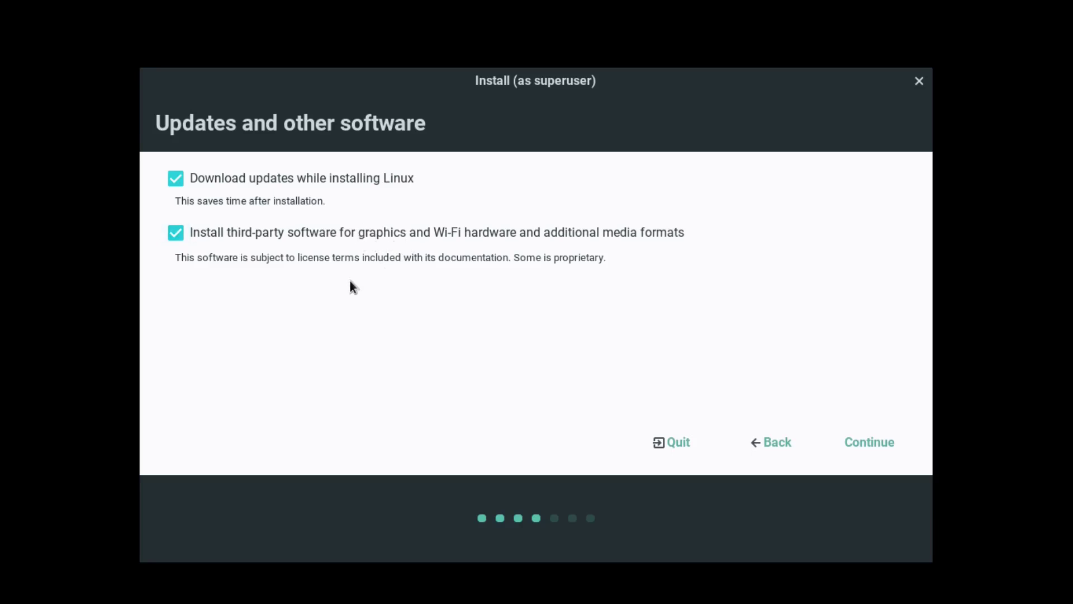
# Step: Keep both update options and choose Erase disk and install Linux with Install Now
pyautogui.click(871, 437)
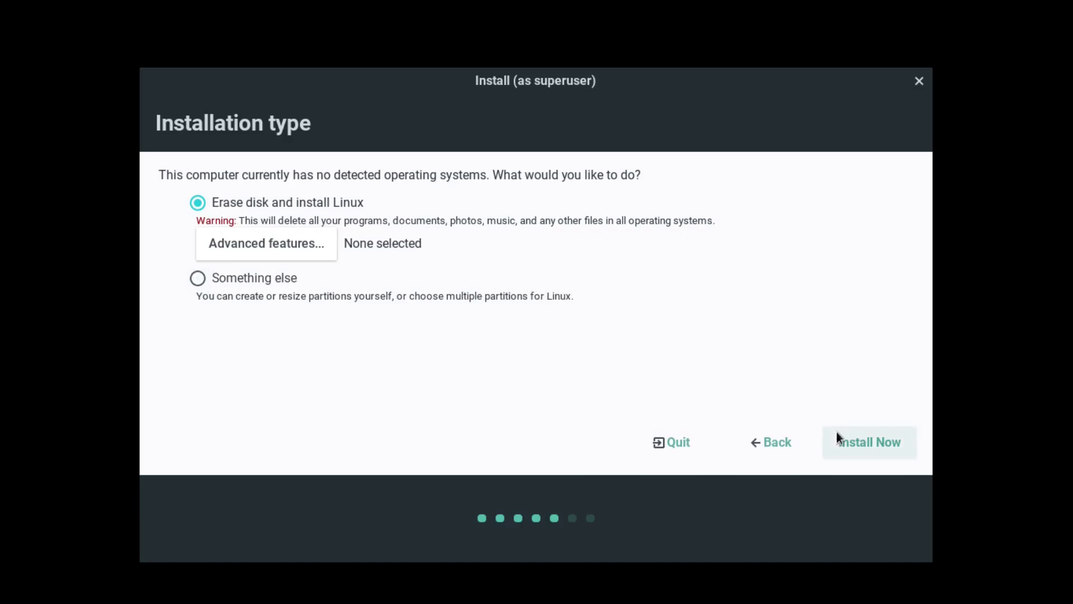
pyautogui.click(850, 444)
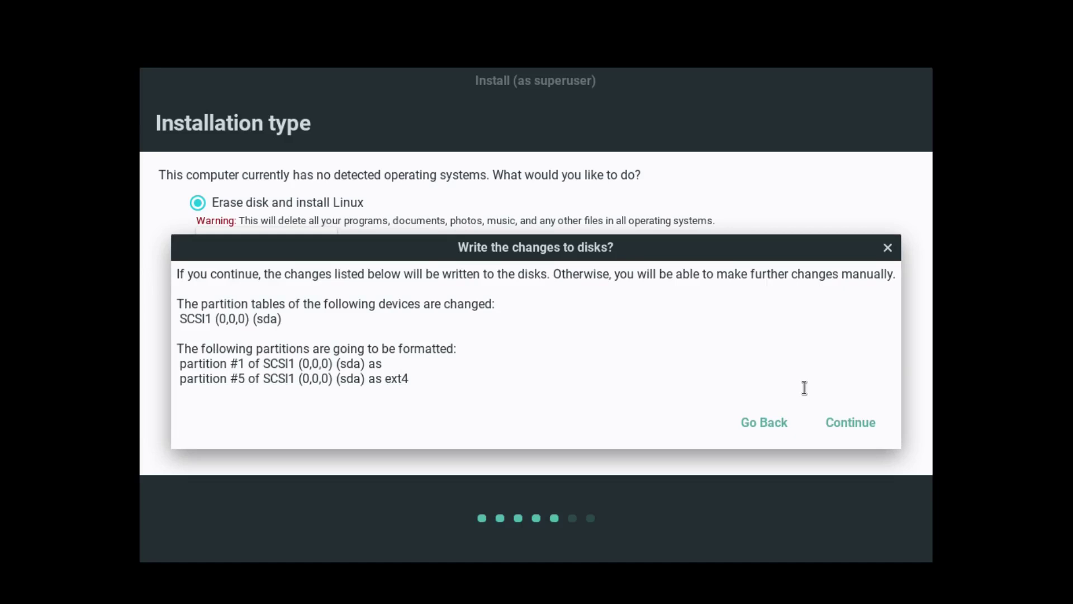
# Step: Confirm writing disk changes, keep New York as location, and enter the user's full name
pyautogui.click(831, 423)
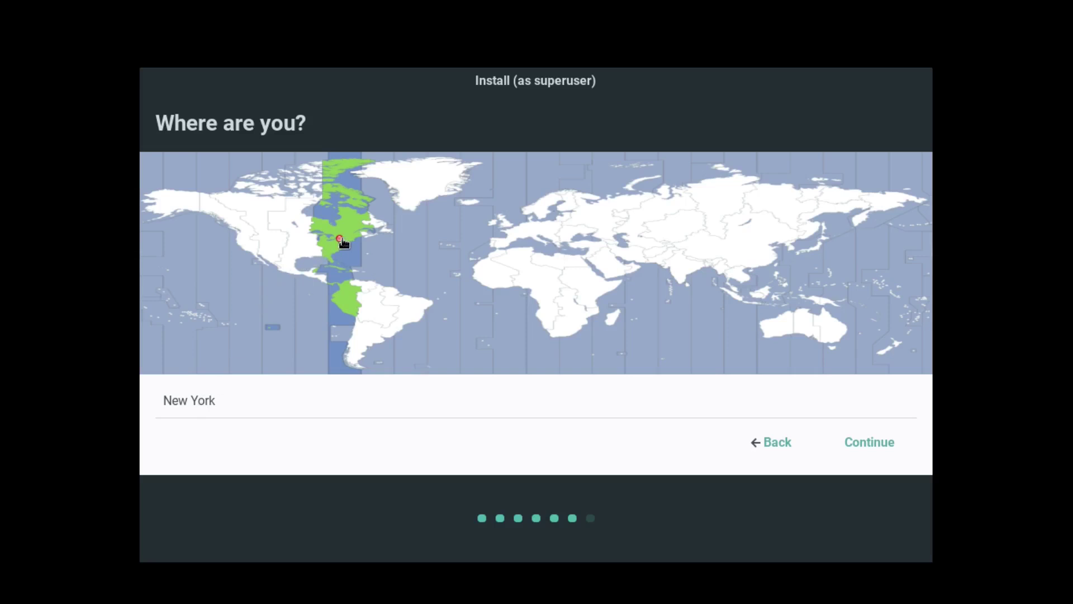
pyautogui.click(882, 448)
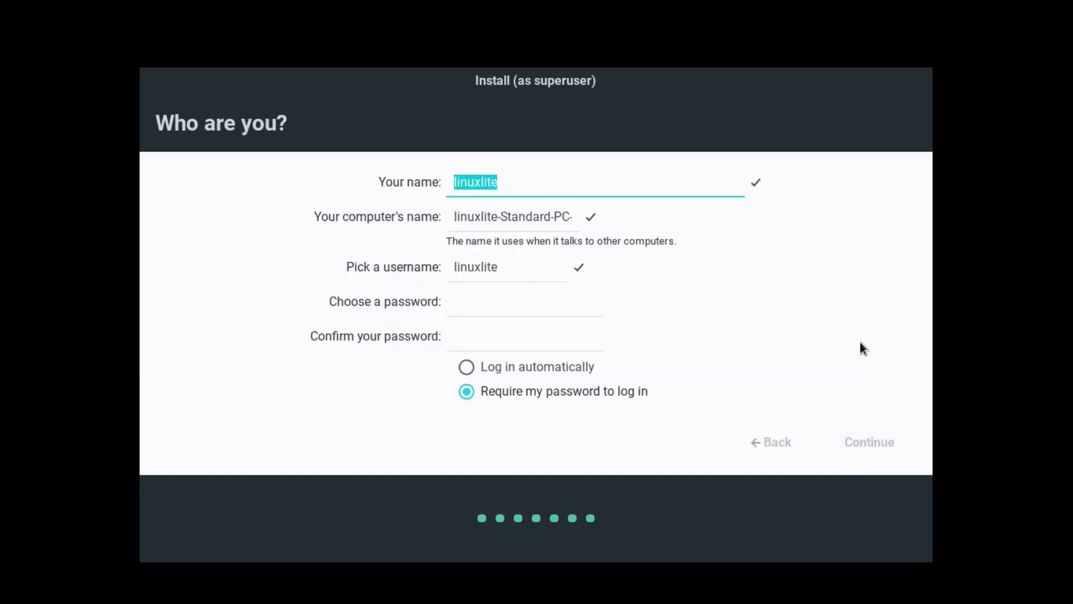
pyautogui.write('Dan ')
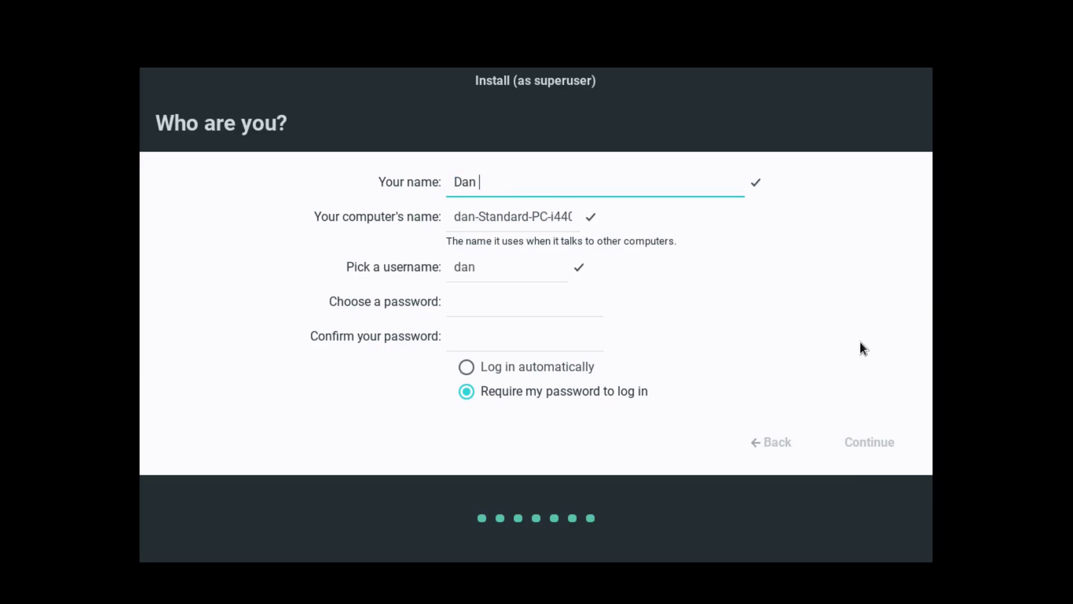
pyautogui.write('Calloway')
pyautogui.press('Tab')
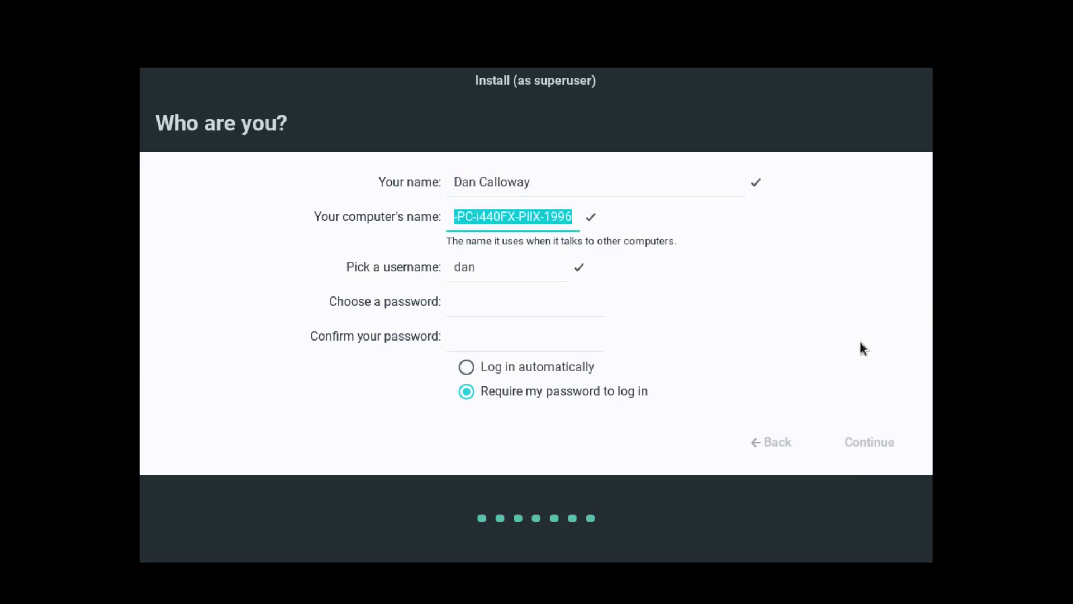
pyautogui.press('Tab')
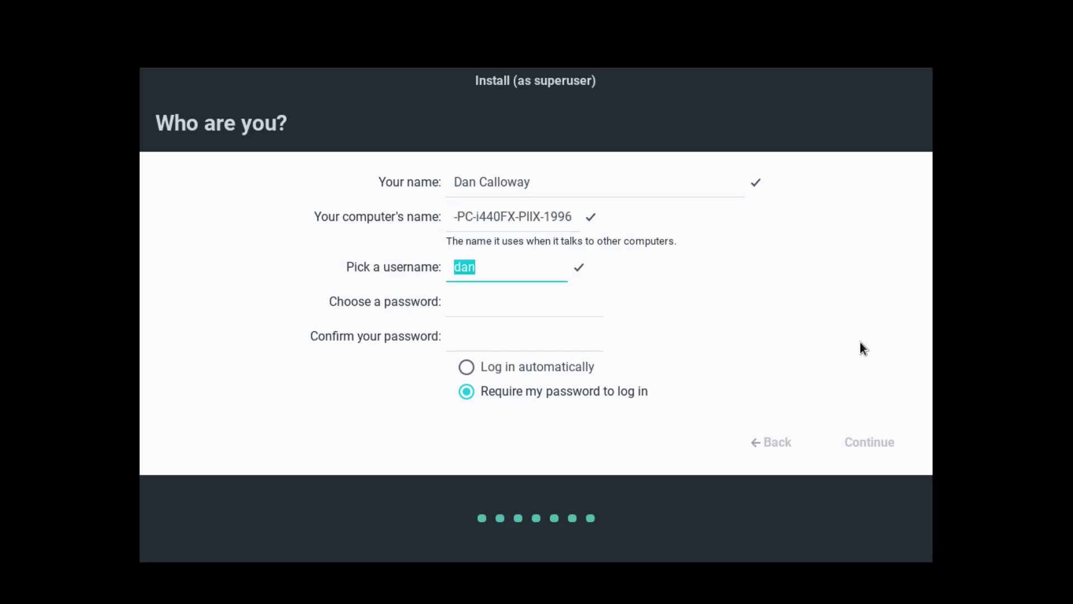
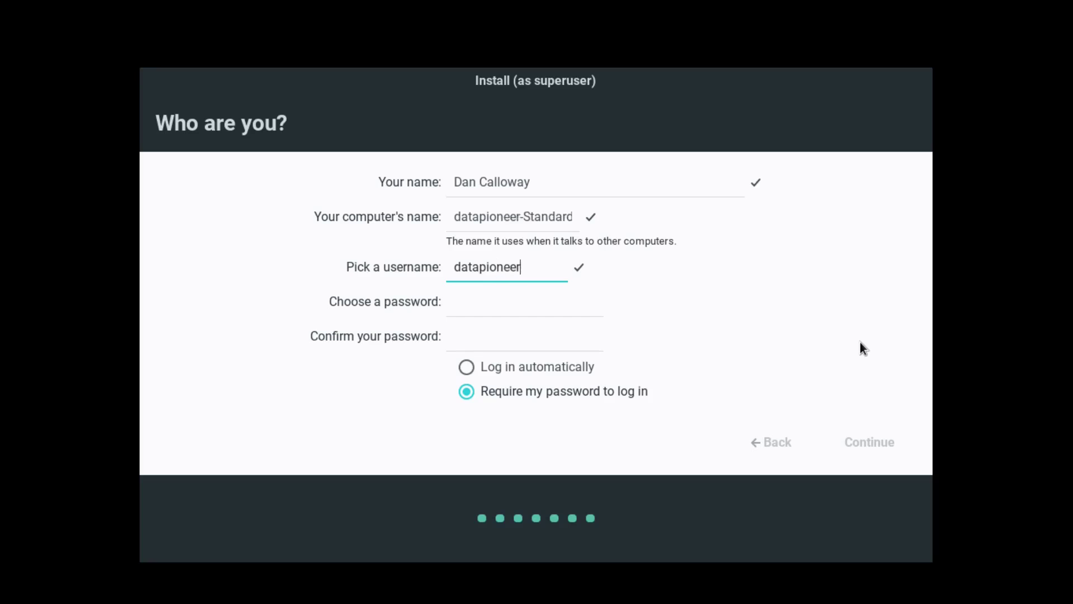
# Step: Enter the username, then type the account password and confirm it
pyautogui.press('Tab')
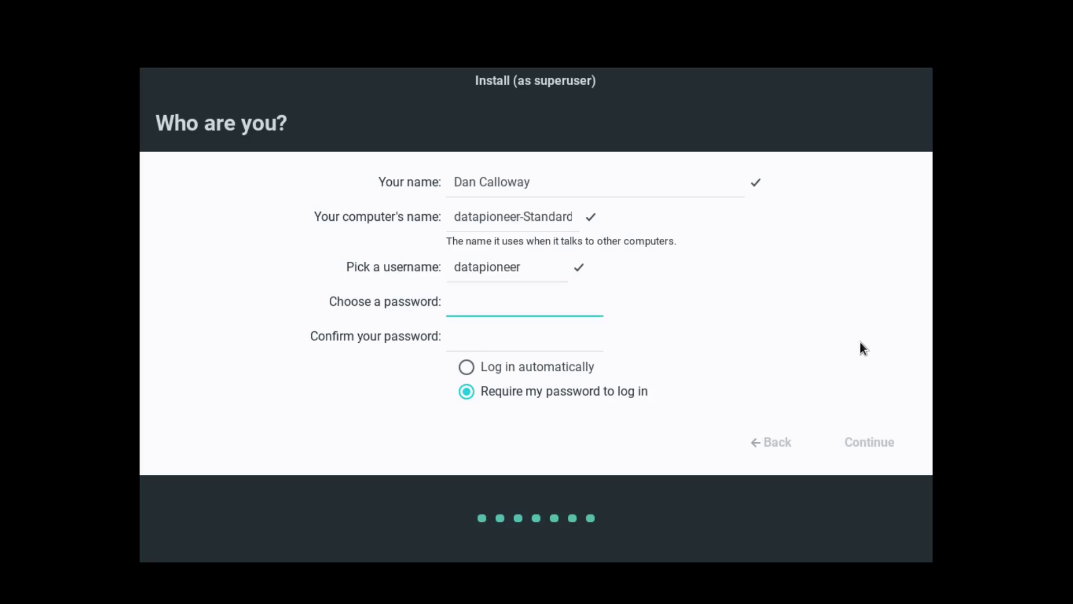
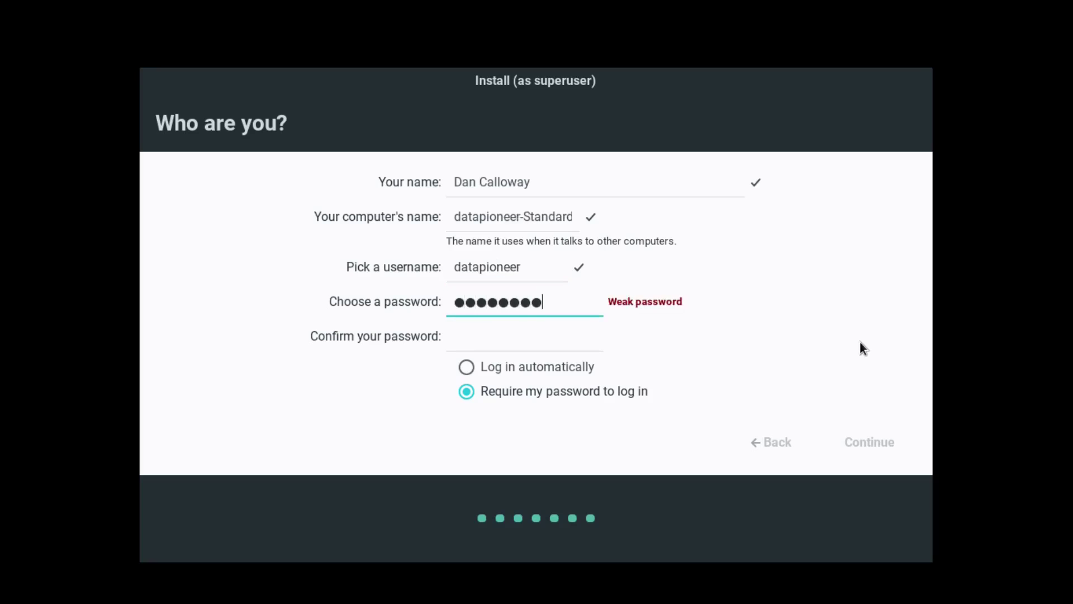
pyautogui.press('Tab')
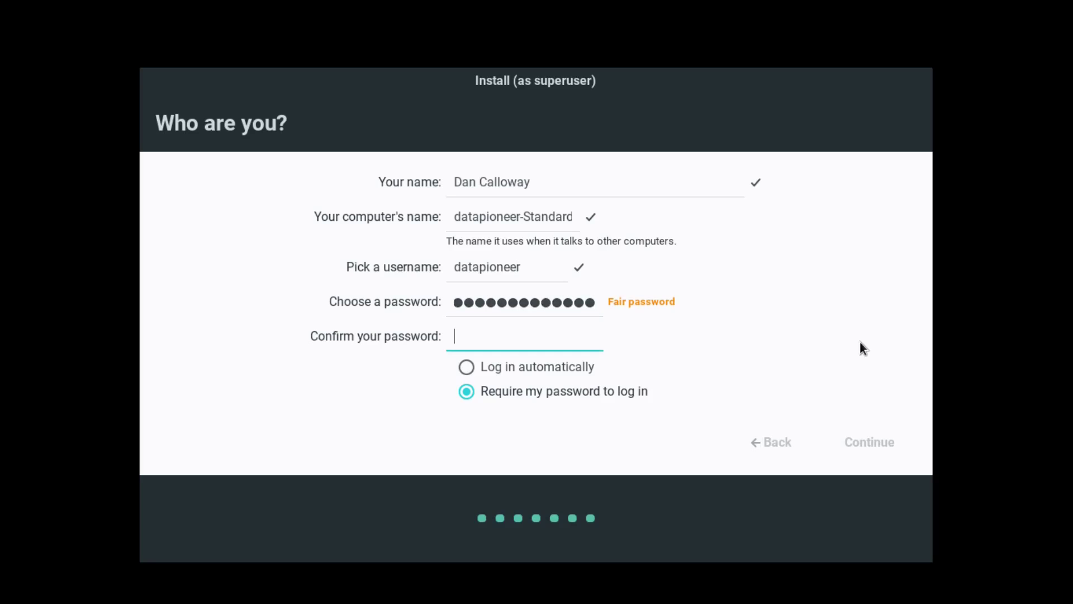
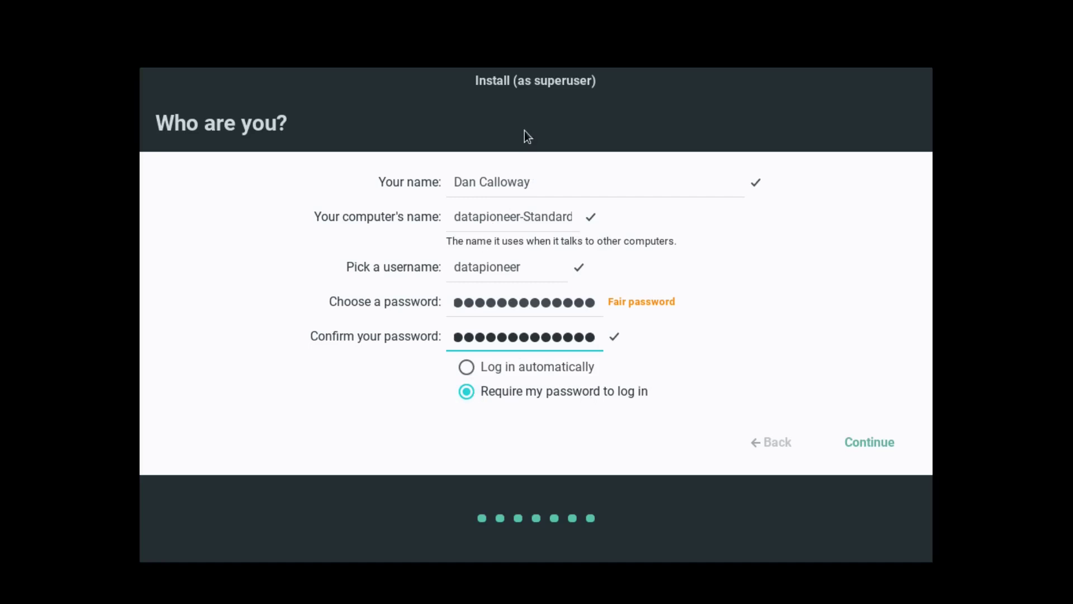
# Step: Submit the Who are you? details and let the installation run to Installation Complete
pyautogui.click(877, 450)
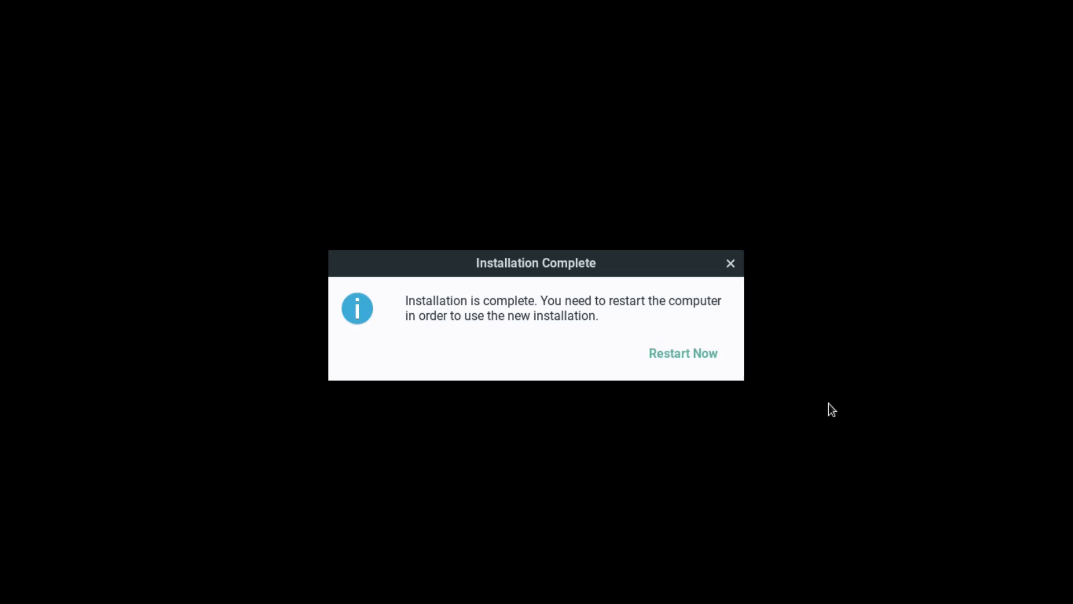
# Step: Restart into the new install with the guest console maximized and fullscreen
pyautogui.click(699, 360)
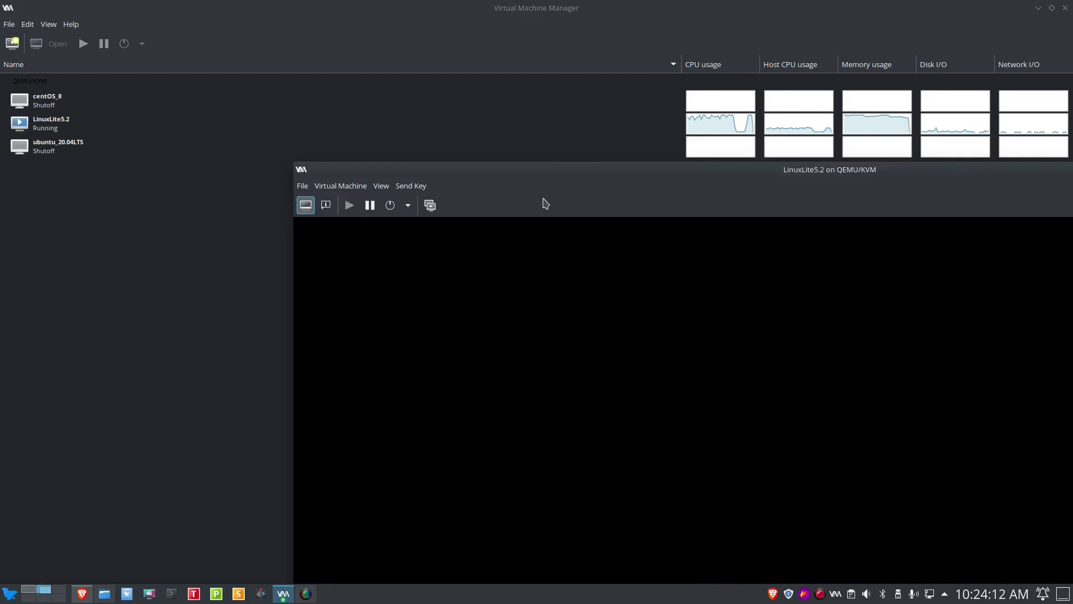
pyautogui.moveTo(717, 171); pyautogui.dragTo(423, 66)
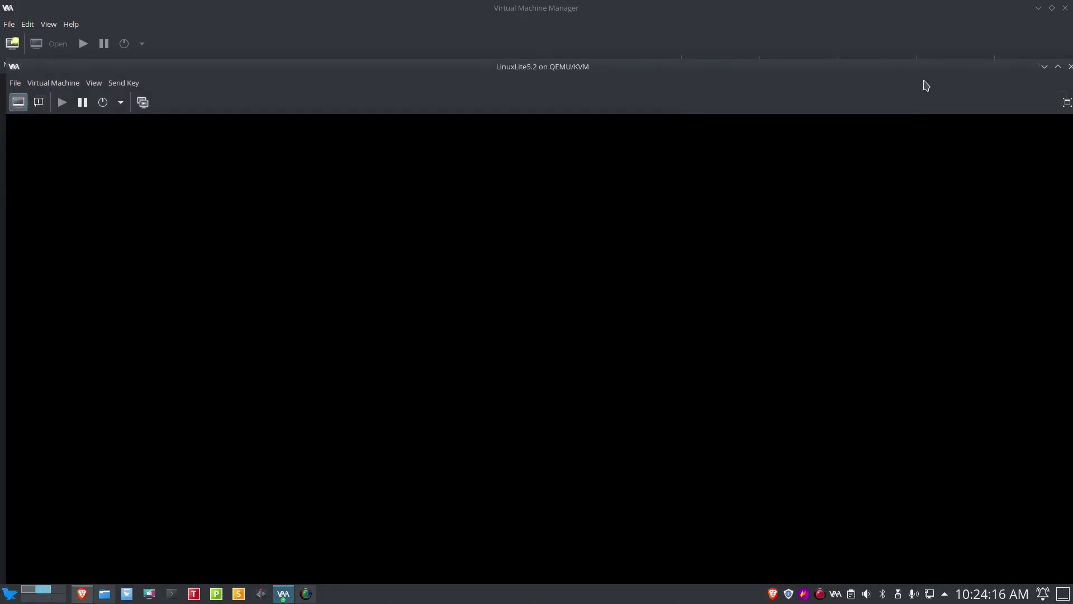
pyautogui.click(1058, 67)
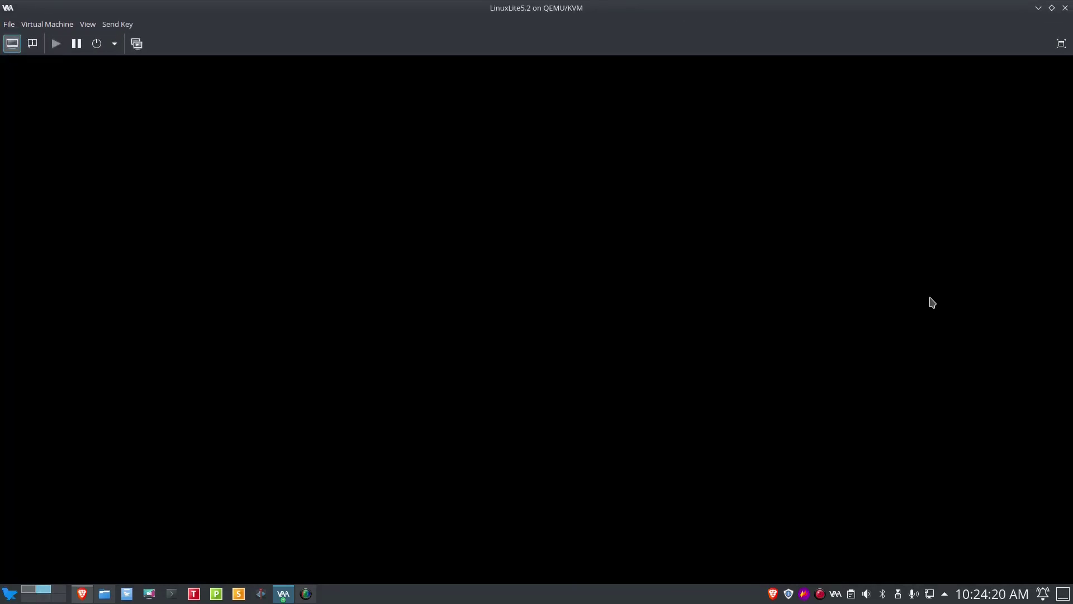
pyautogui.click(1061, 44)
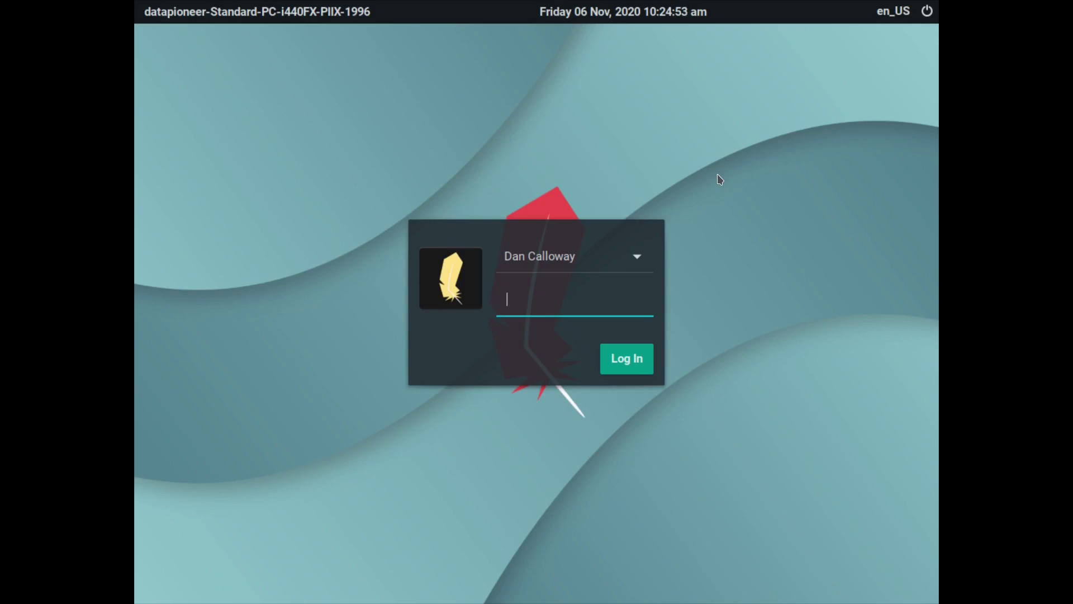
# Step: Log in to the new Linux Lite account with its password
pyautogui.write('•••••••••••••')
pyautogui.click(642, 359)
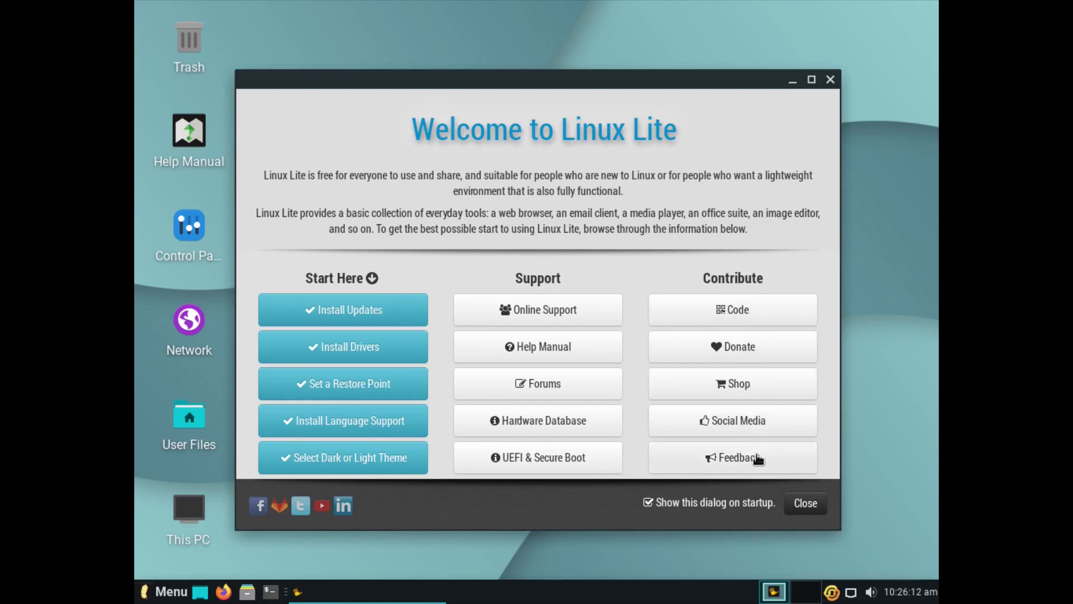
# Step: Close the Welcome to Linux Lite window, glance at the calendar, and open the application menu
pyautogui.click(790, 505)
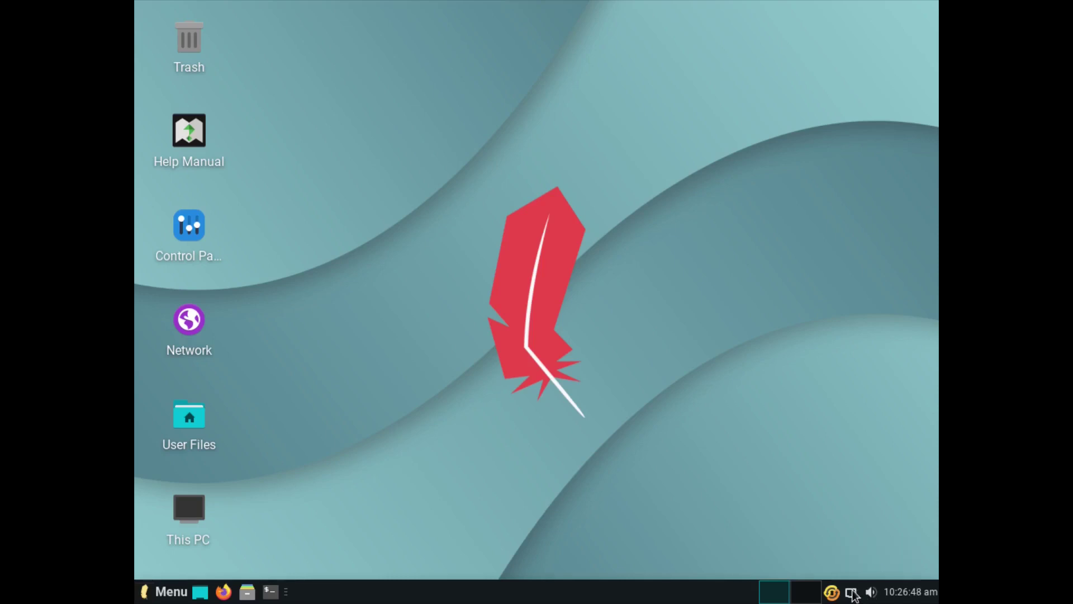
pyautogui.click(896, 595)
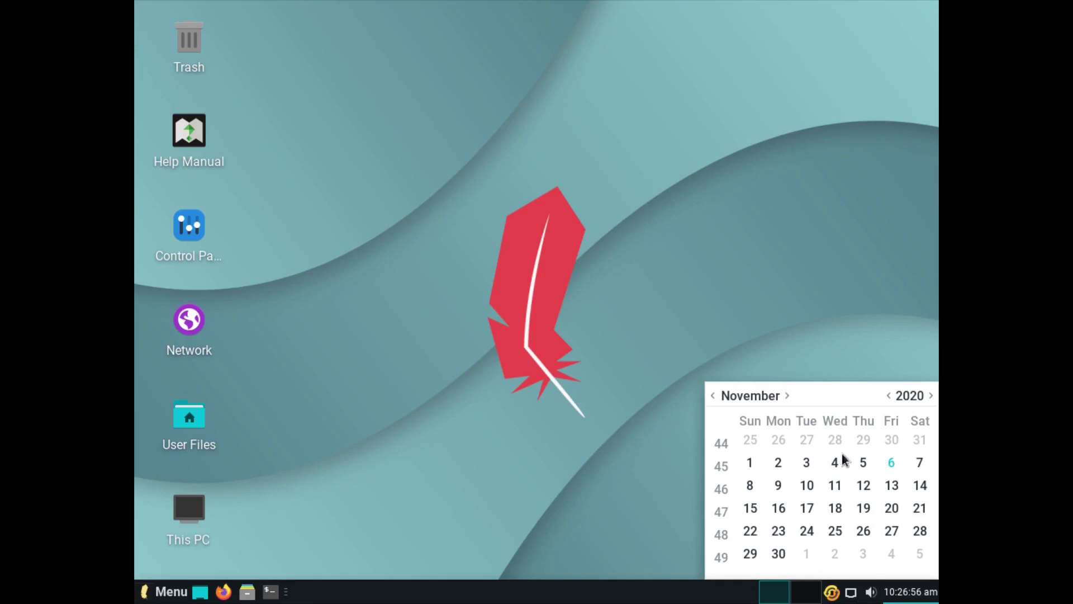
pyautogui.click(909, 599)
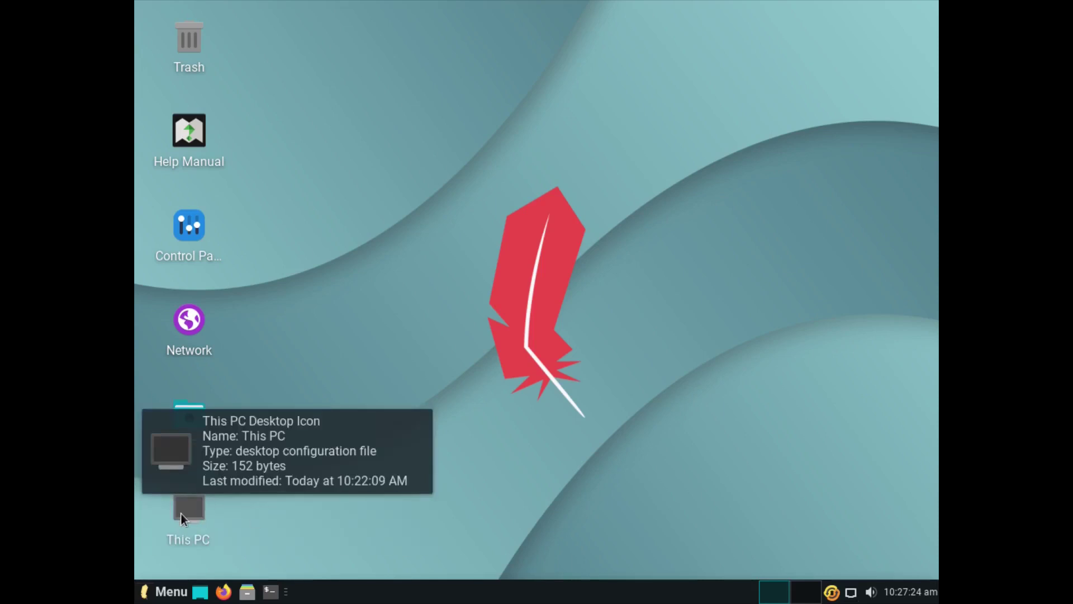
pyautogui.click(165, 591)
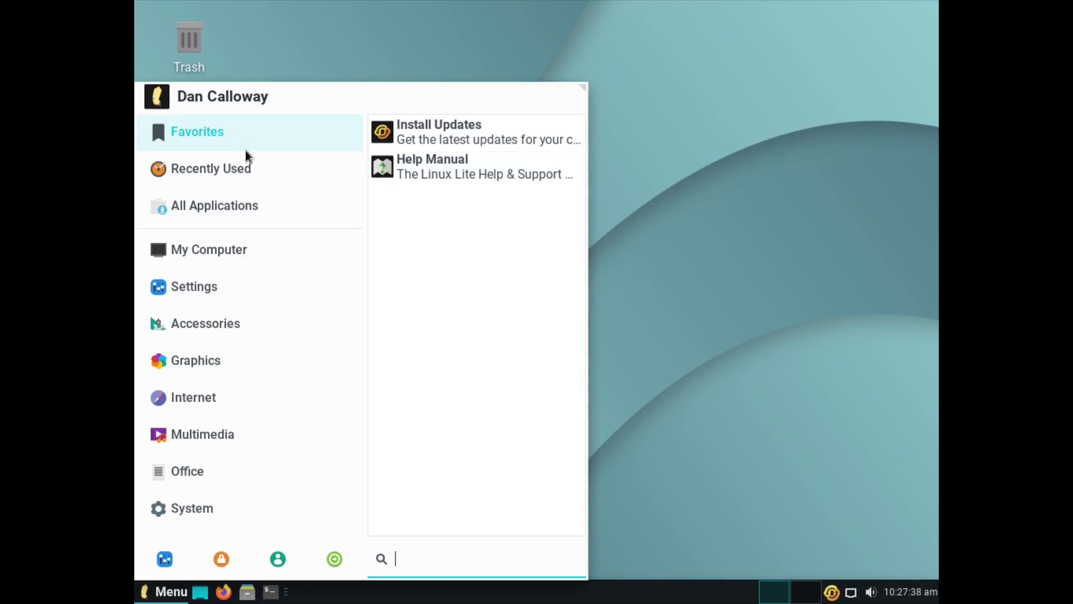
# Step: Browse the Recent, All, and My Computer menu categories, then scroll through the Settings apps
pyautogui.click(221, 164)
pyautogui.click(216, 201)
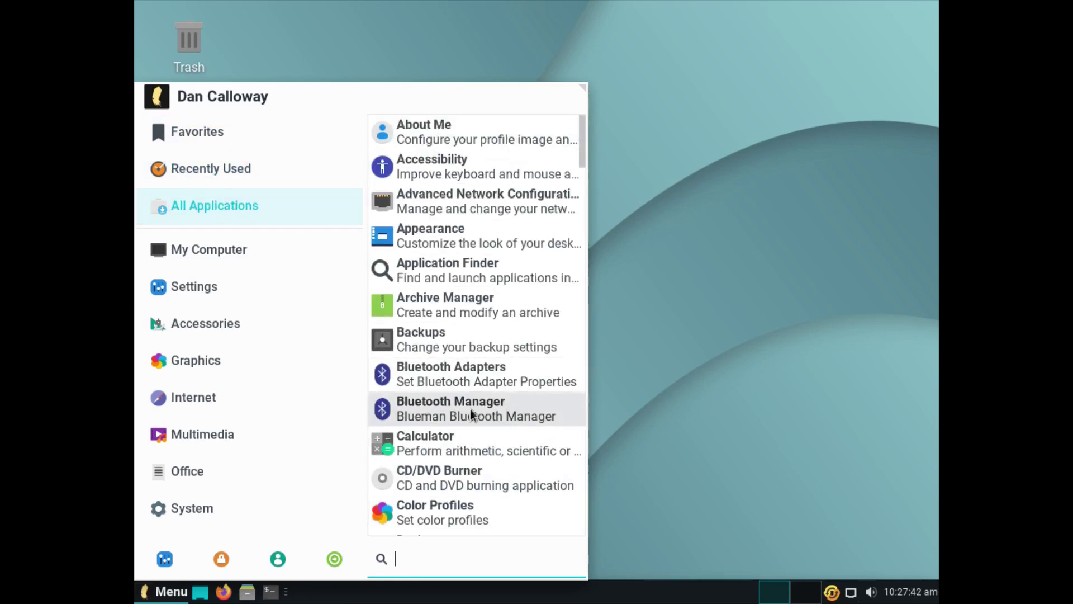
pyautogui.click(182, 251)
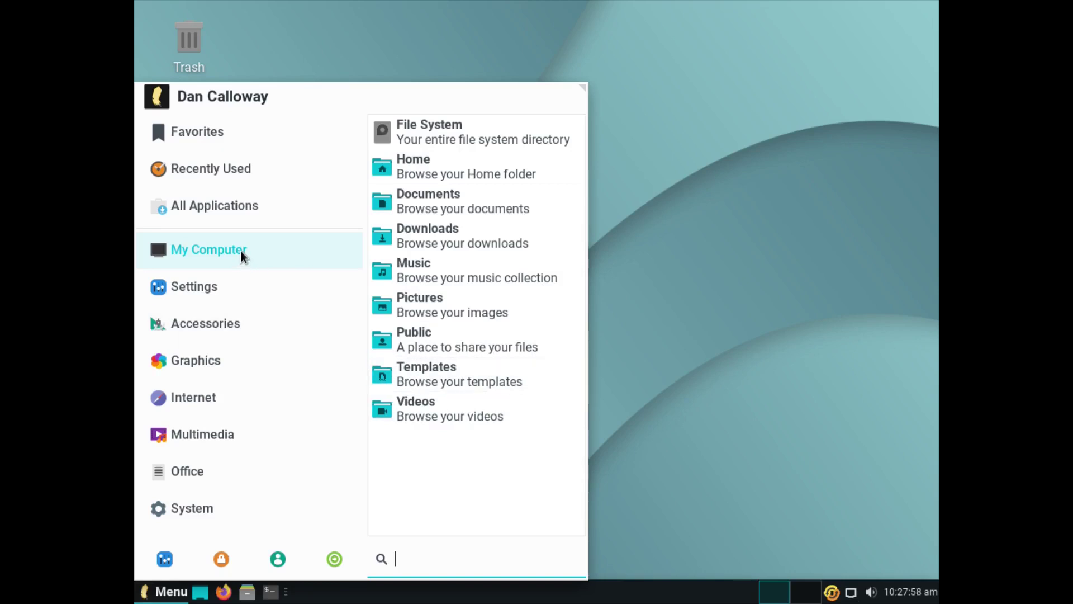
pyautogui.click(209, 292)
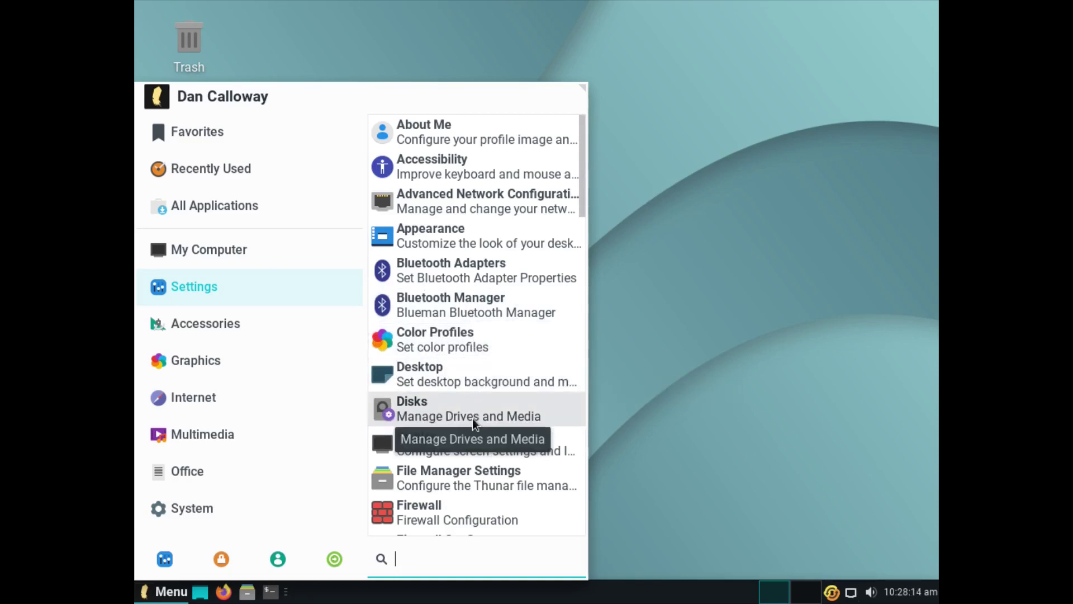
pyautogui.scroll(-5, 501, 436)
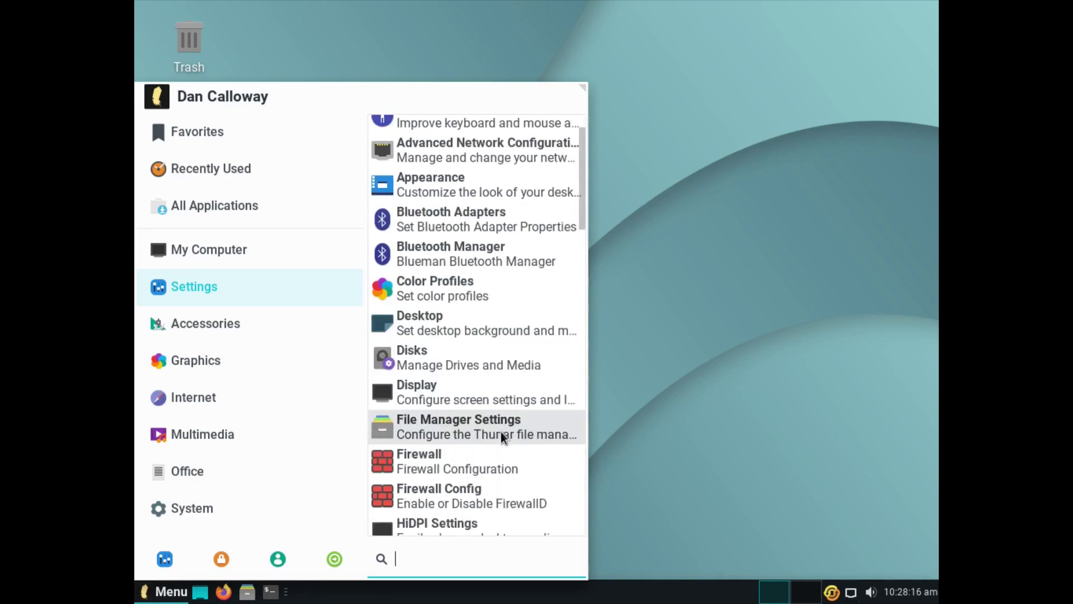
pyautogui.scroll(-2, 501, 436)
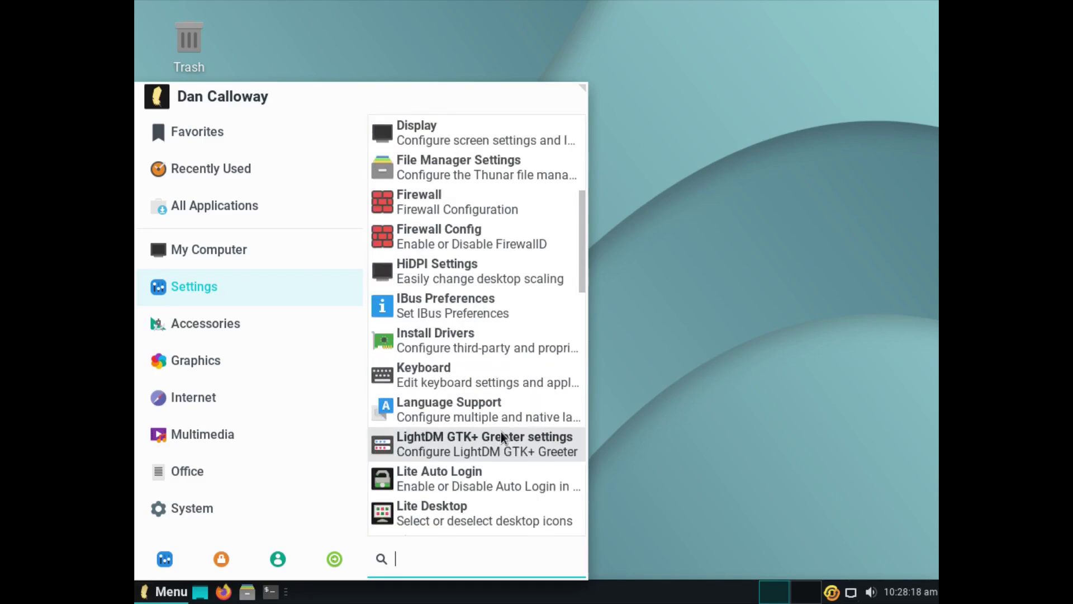
pyautogui.scroll(-3, 500, 436)
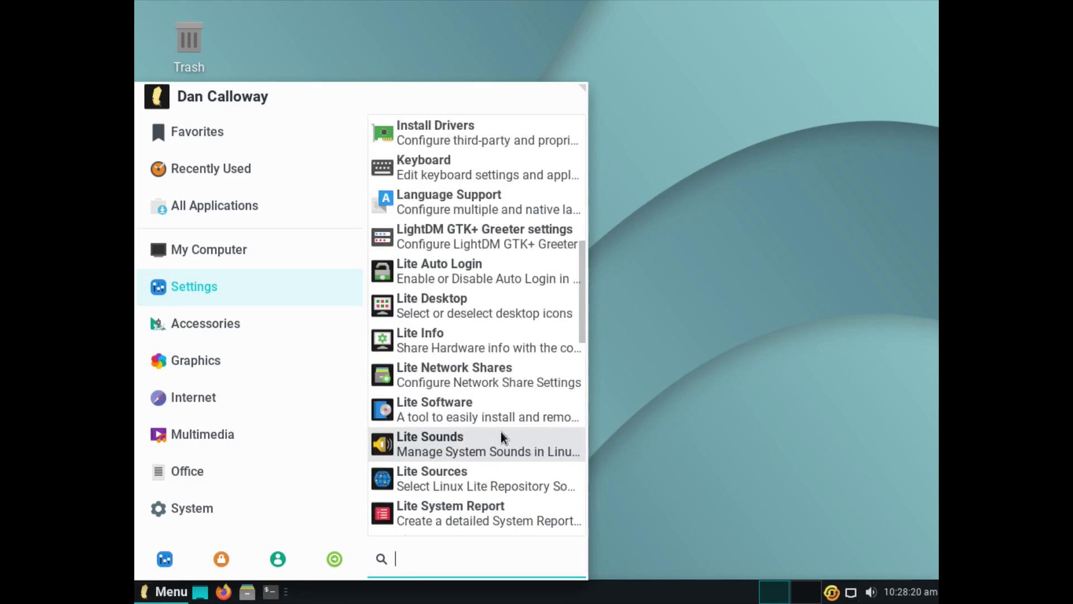
pyautogui.scroll(-5, 501, 437)
pyautogui.scroll(-3, 500, 433)
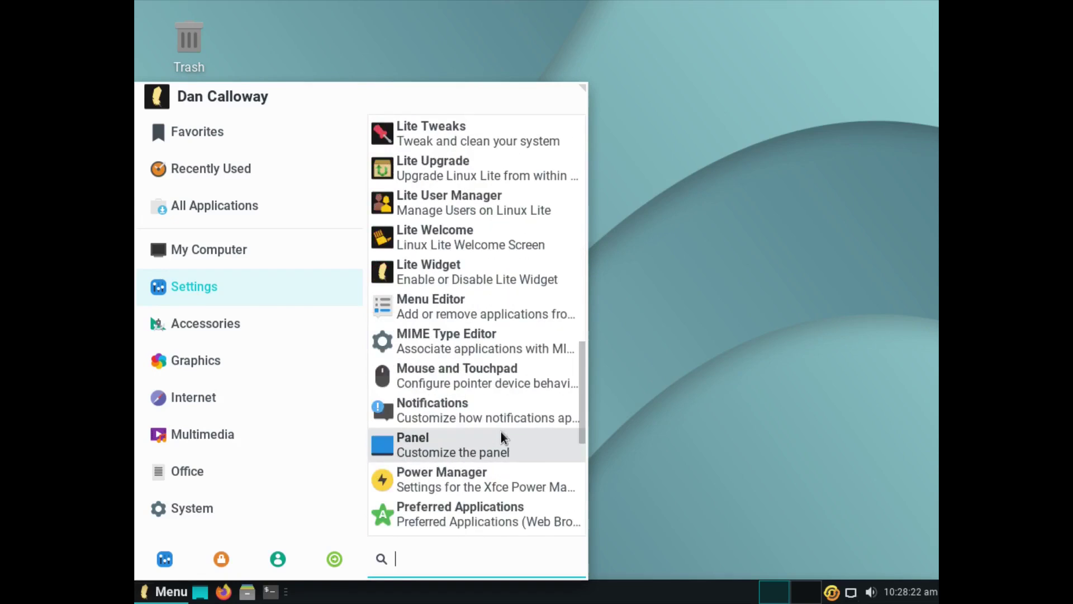
pyautogui.scroll(11, 501, 433)
pyautogui.scroll(4, 500, 431)
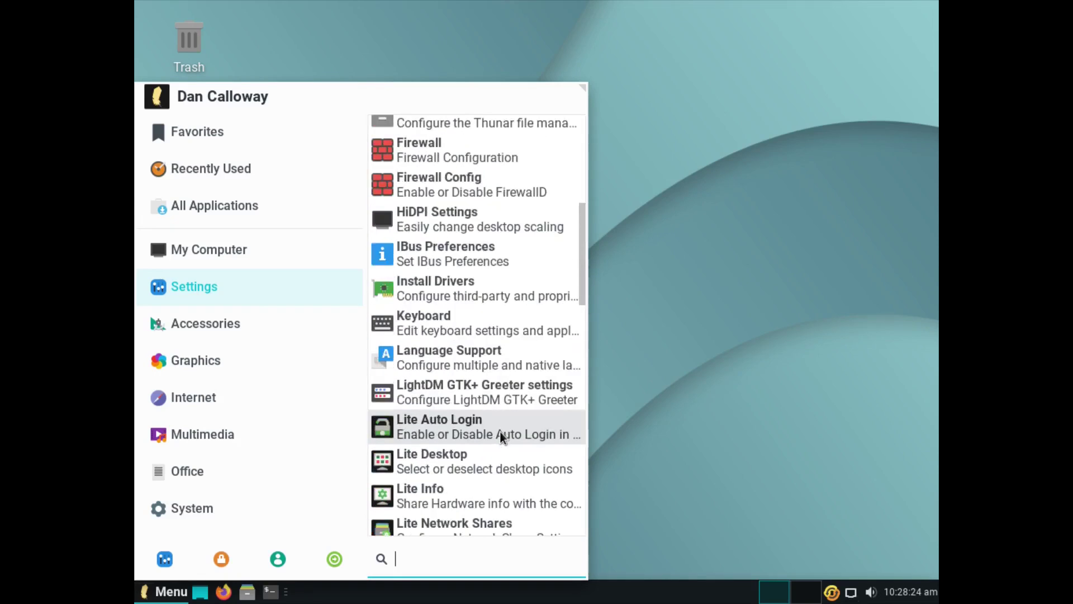
# Step: Set the Display resolution to 1920x1080, apply it, and keep the configuration
pyautogui.click(444, 237)
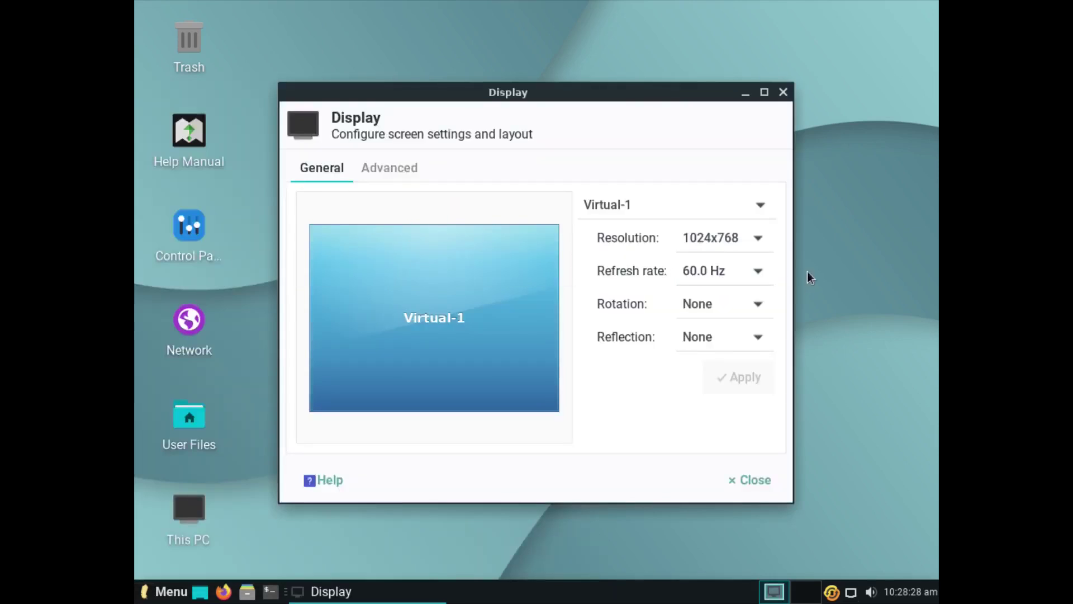
pyautogui.click(759, 241)
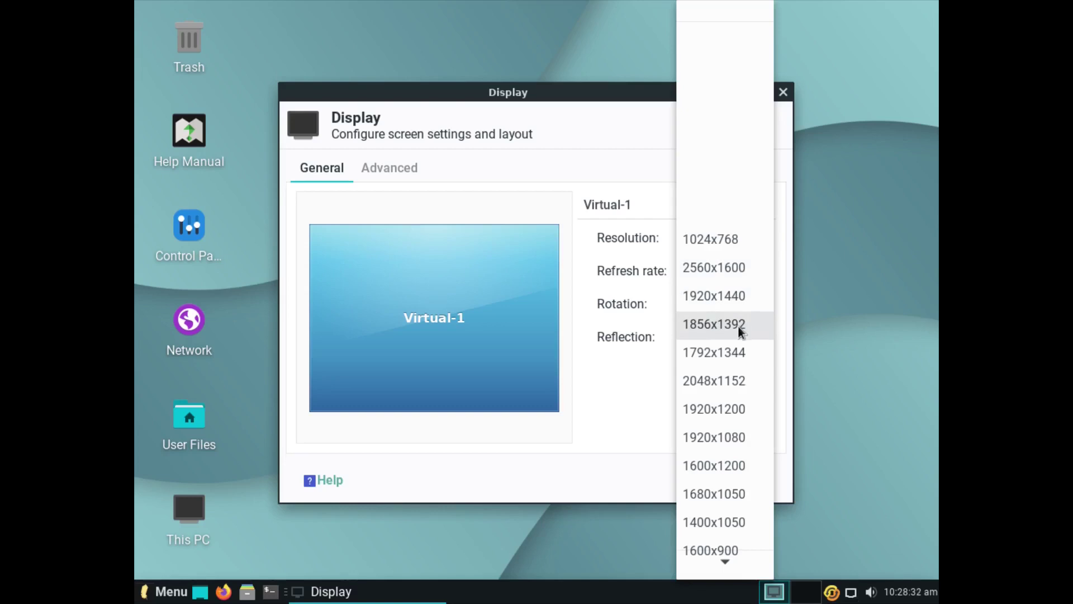
pyautogui.click(722, 437)
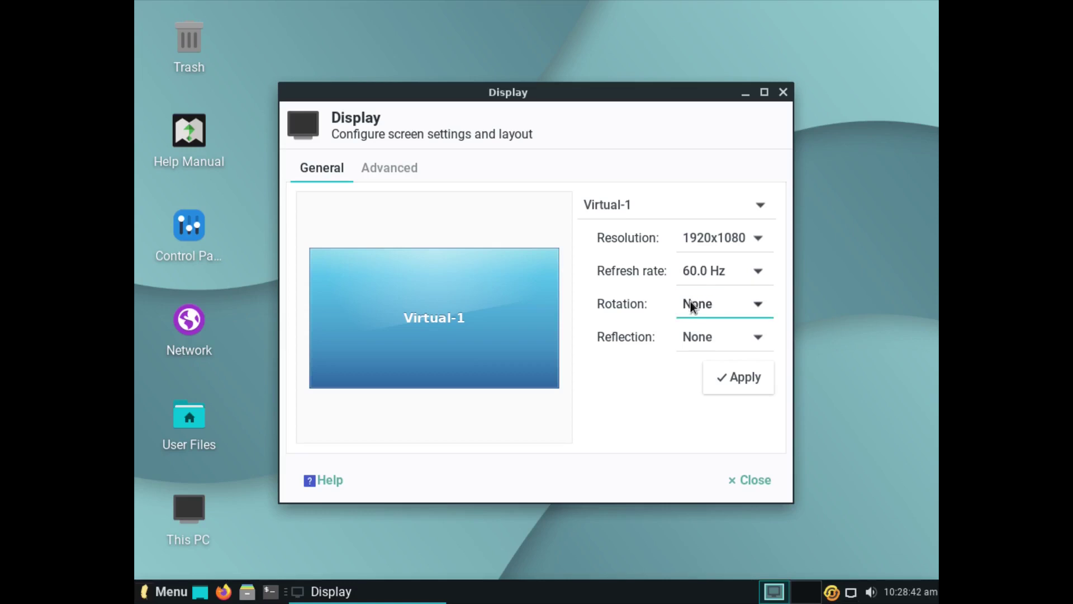
pyautogui.click(731, 377)
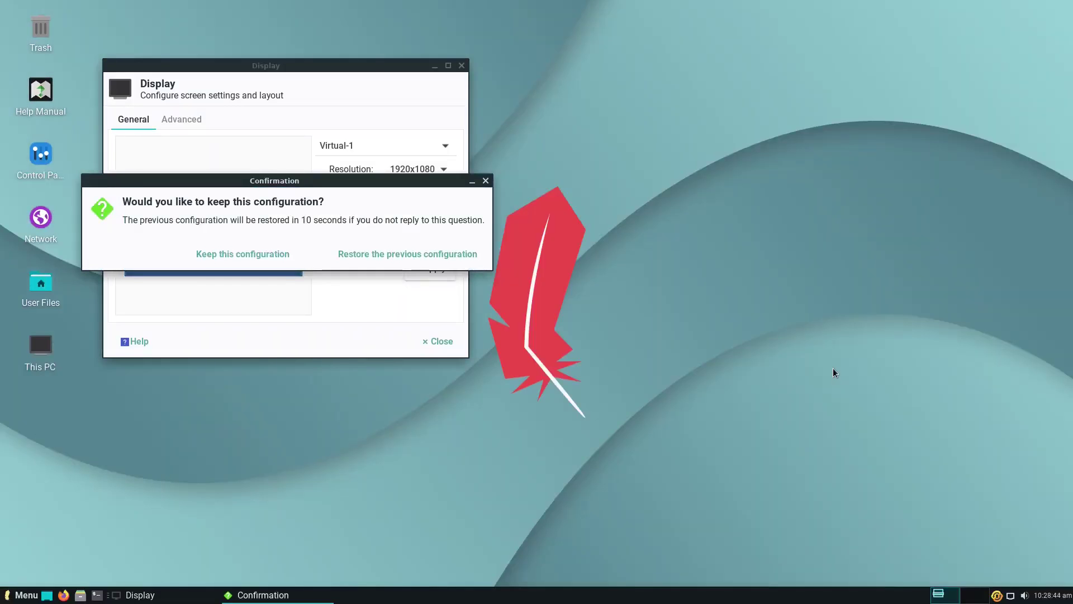
pyautogui.click(205, 249)
# Step: Close the Display settings window and reopen the application menu
pyautogui.click(414, 341)
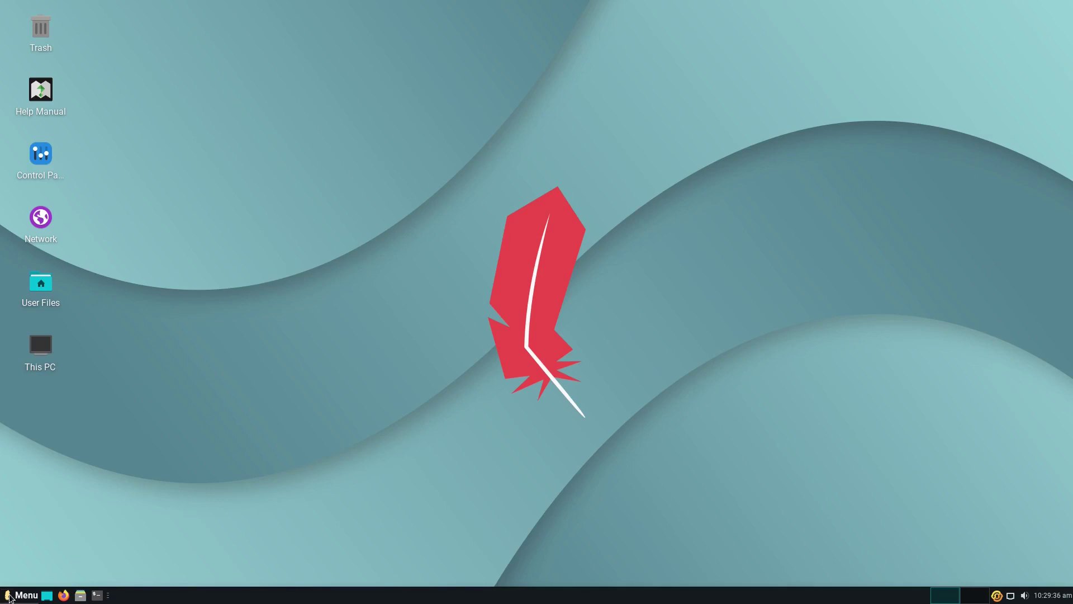
pyautogui.click(15, 596)
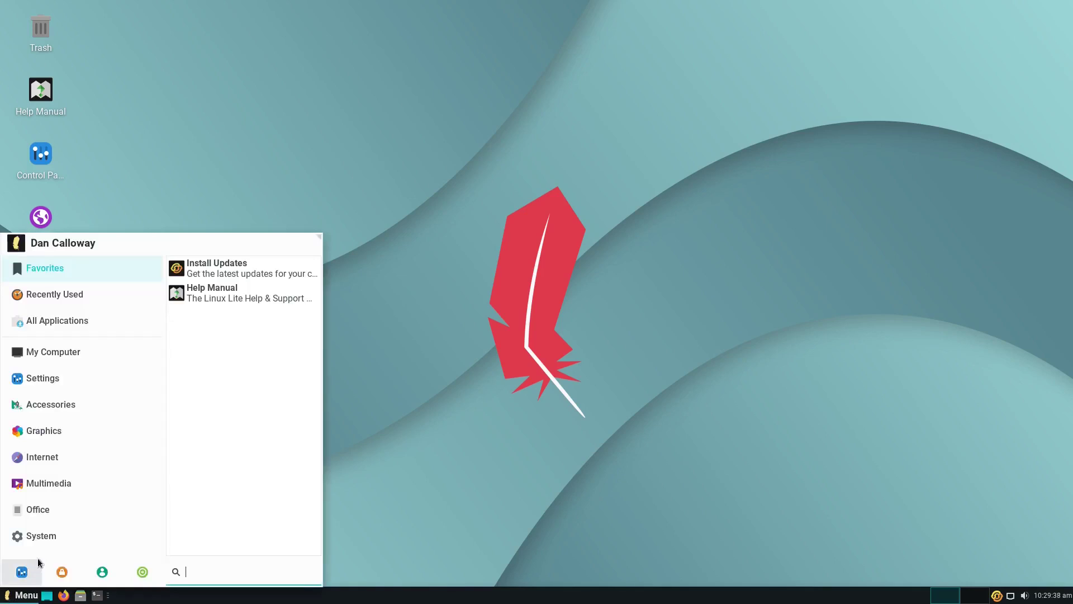
# Step: Open Appearance from Settings and pick Ubuntu-Mono-Dark on the Icons tab
pyautogui.click(54, 457)
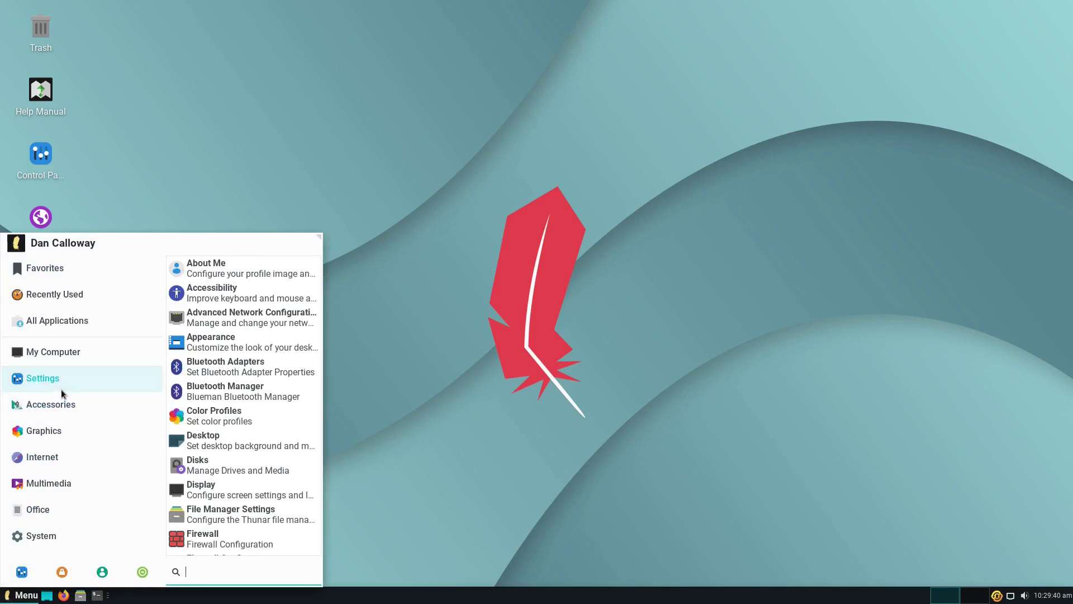
pyautogui.moveTo(50, 385)
pyautogui.click(195, 347)
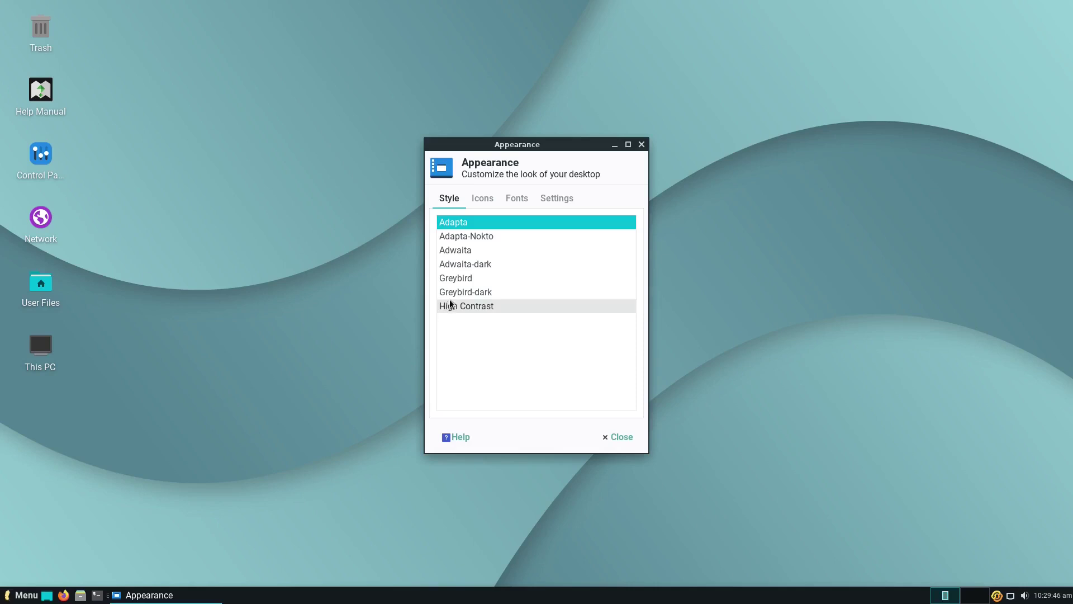
pyautogui.click(473, 200)
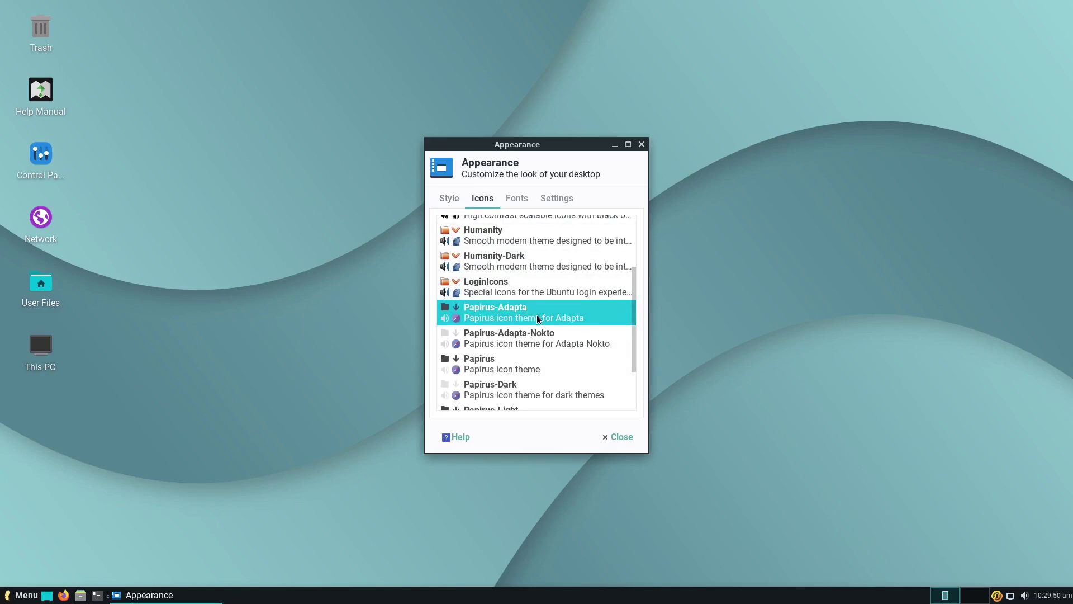
pyautogui.scroll(3, 536, 315)
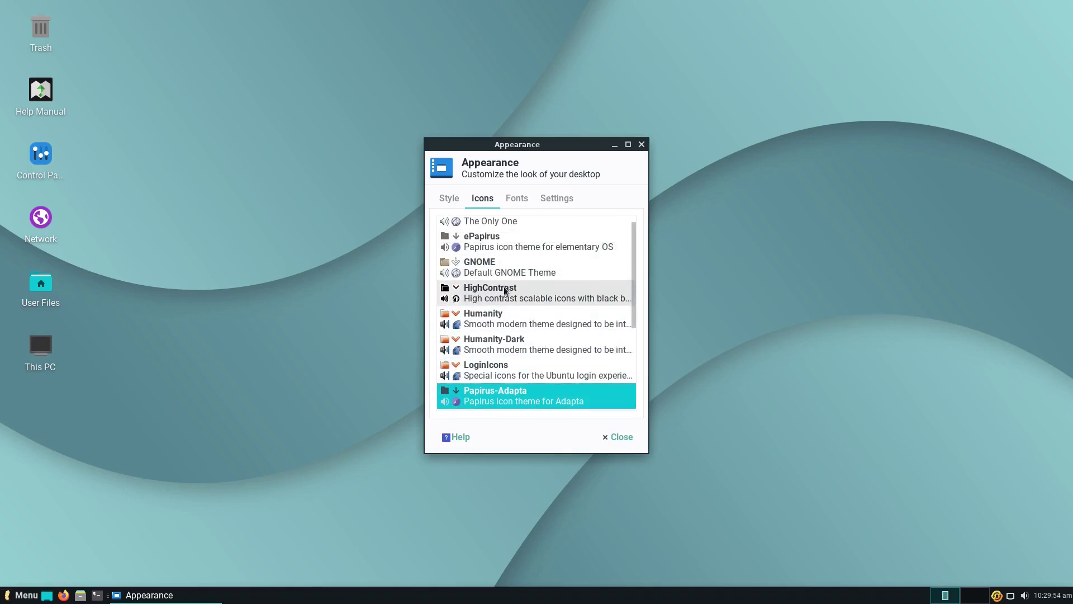
pyautogui.scroll(1, 505, 279)
pyautogui.scroll(-5, 505, 289)
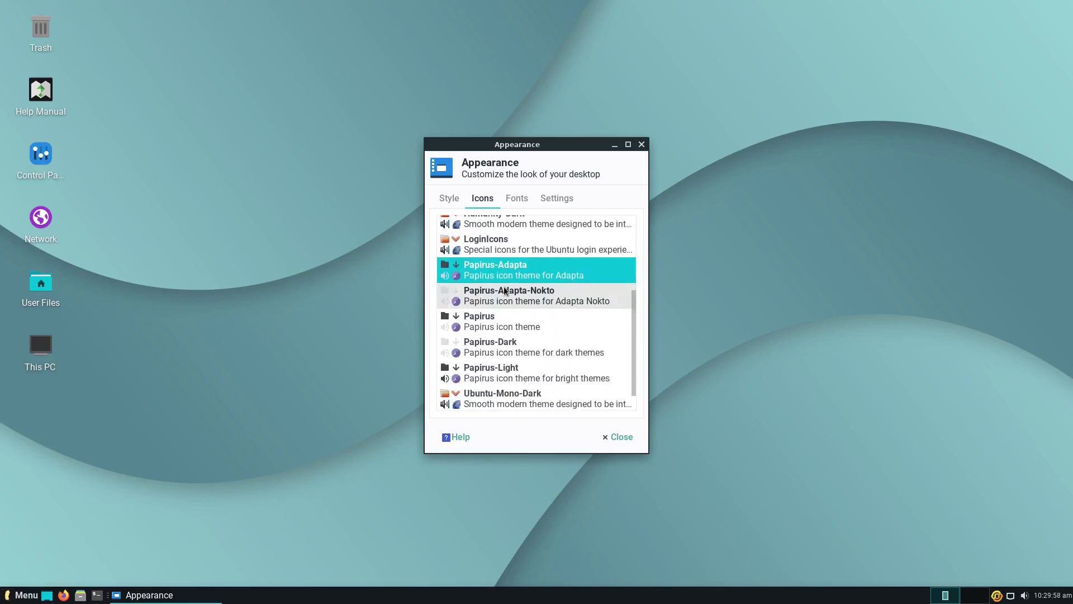
pyautogui.scroll(-1, 505, 293)
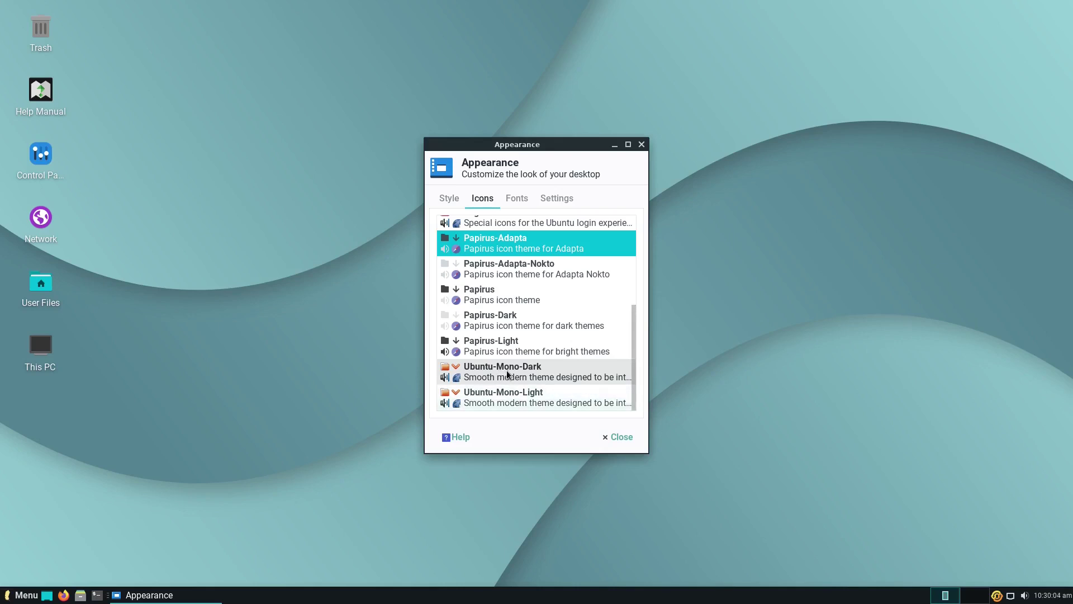
pyautogui.click(503, 370)
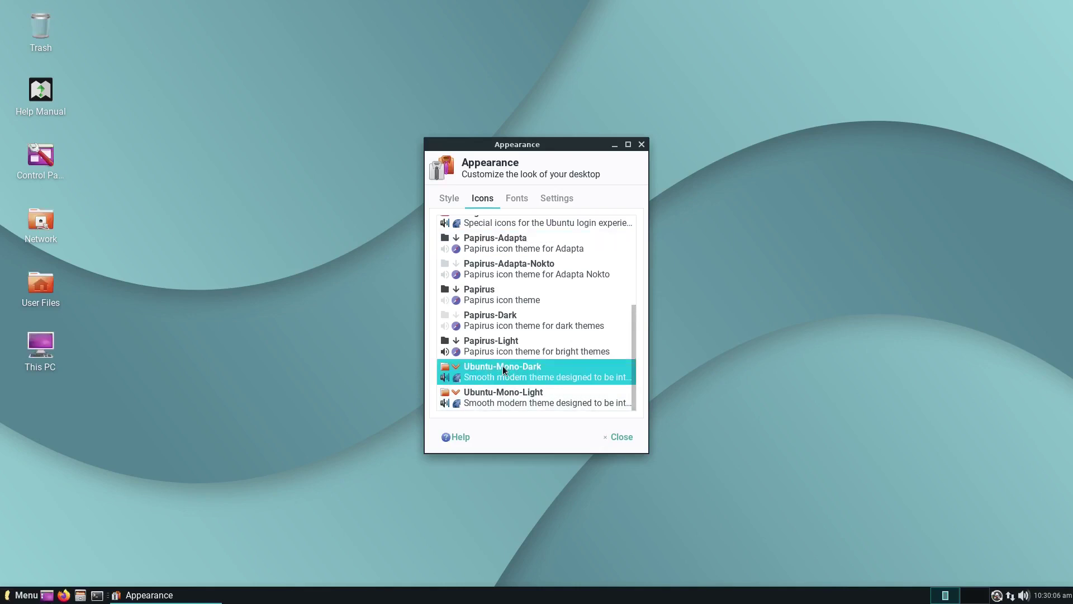
# Step: Set the Roboto Regular default font size to 14 on the Fonts tab, then view the Settings page
pyautogui.click(519, 202)
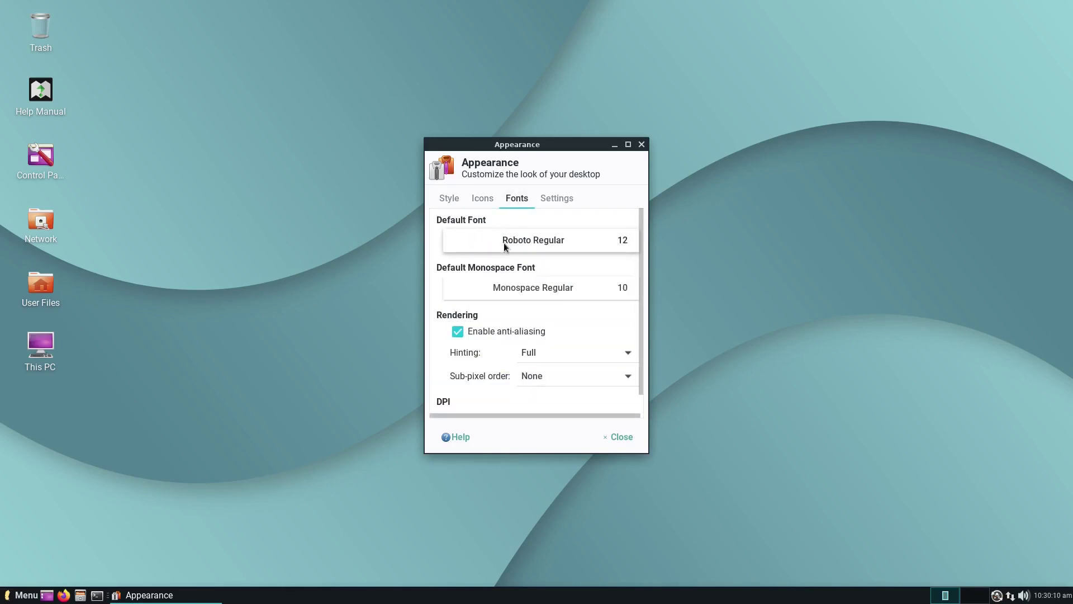
pyautogui.click(623, 242)
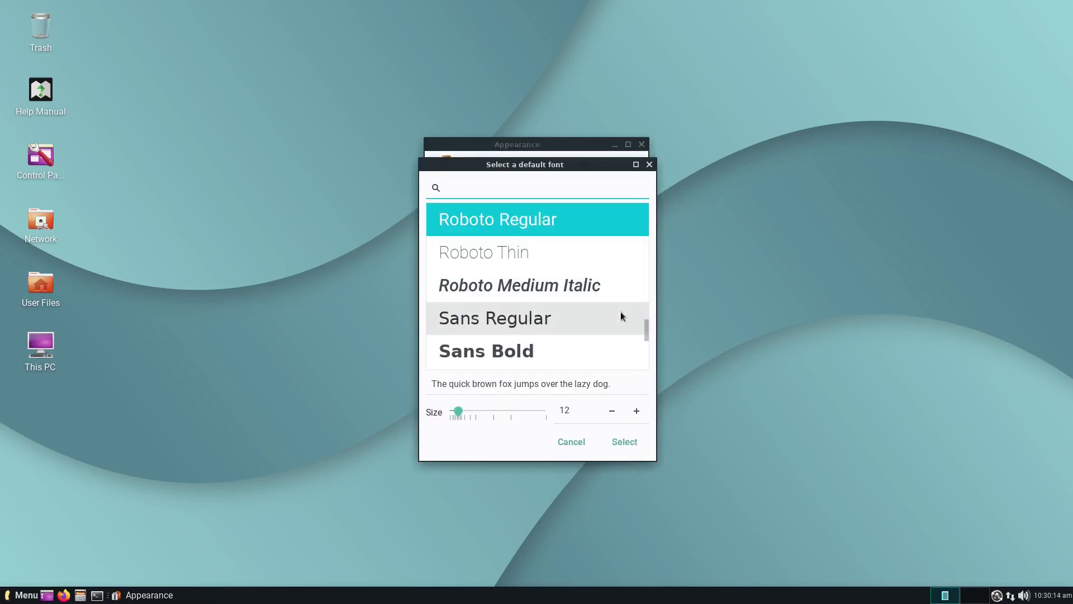
pyautogui.click(637, 411)
pyautogui.click(636, 411)
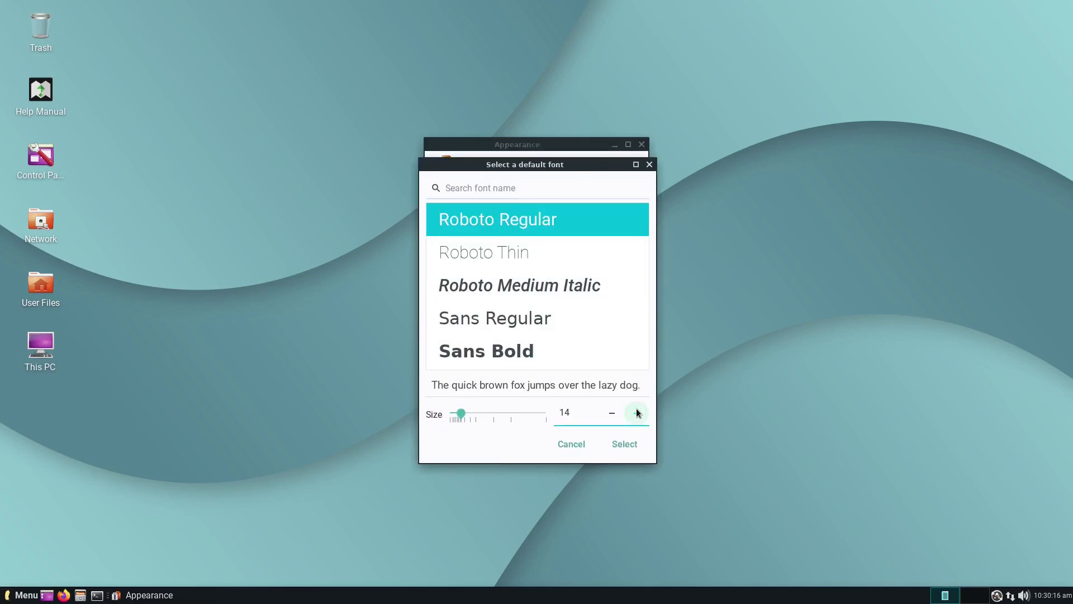
pyautogui.click(624, 442)
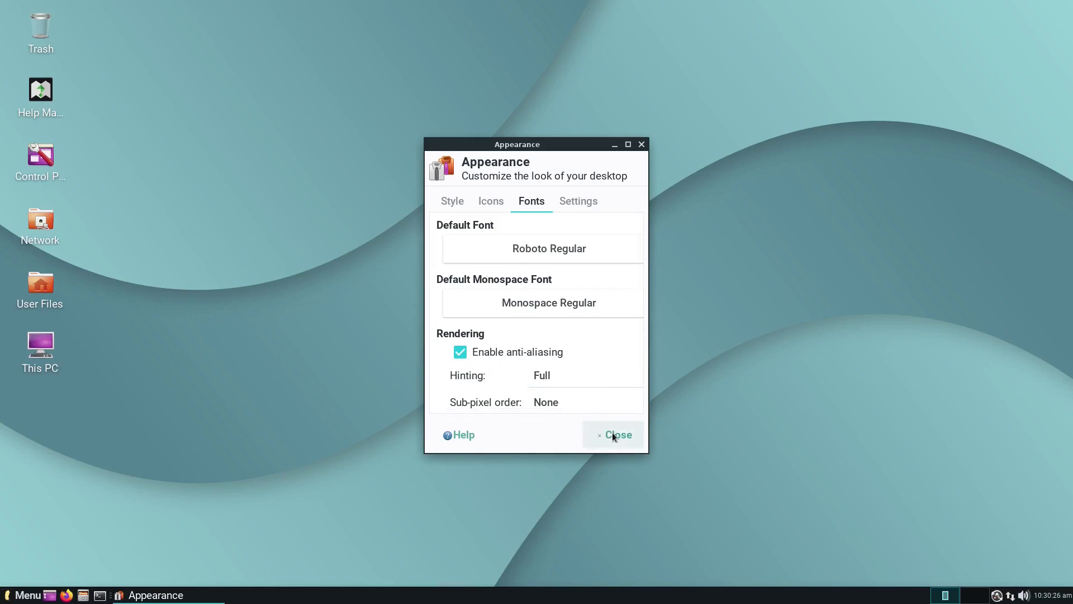
pyautogui.click(562, 200)
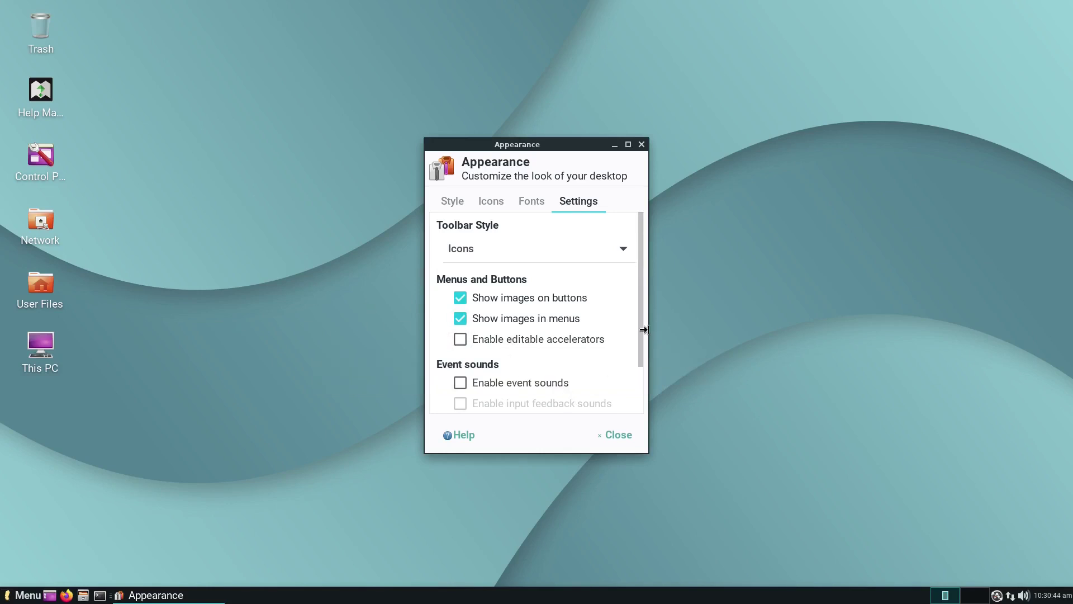
# Step: Scroll through the Settings page options and close the Appearance window
pyautogui.moveTo(642, 330); pyautogui.dragTo(638, 387)
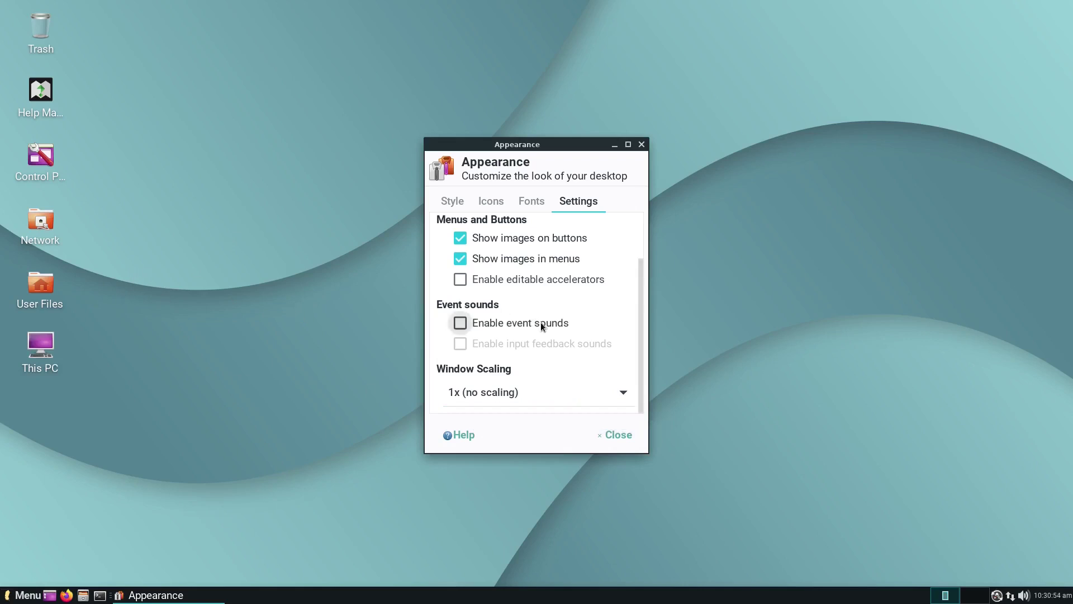
pyautogui.click(608, 431)
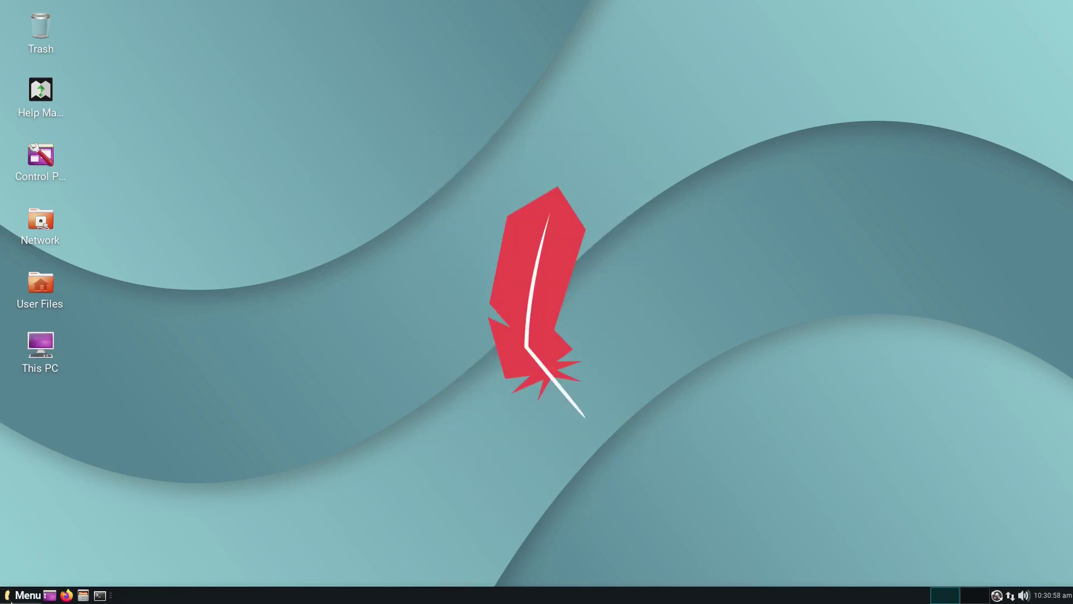
pyautogui.click(25, 595)
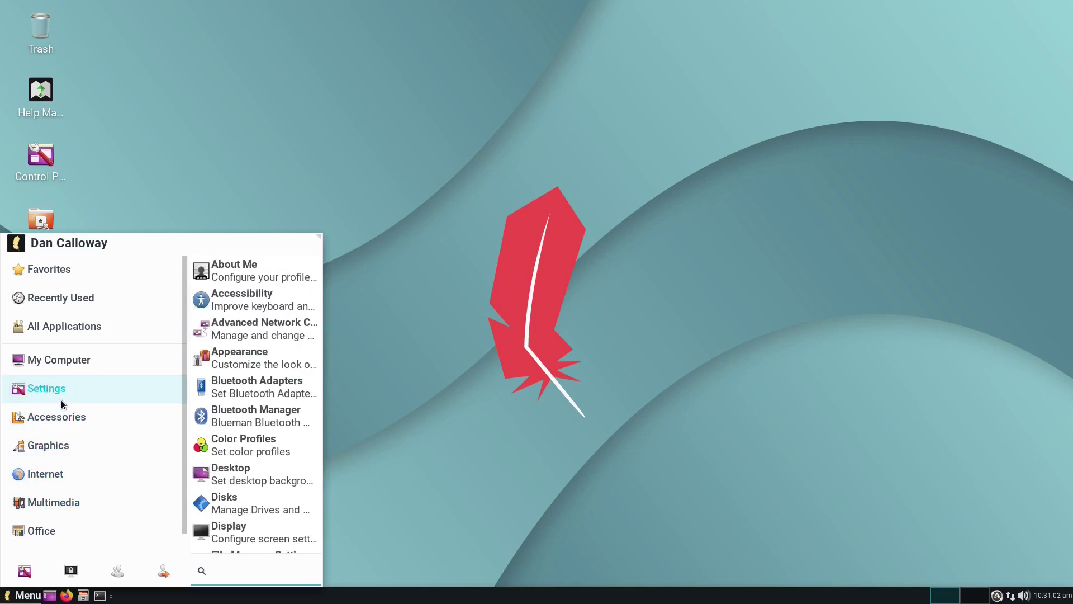
pyautogui.moveTo(91, 390)
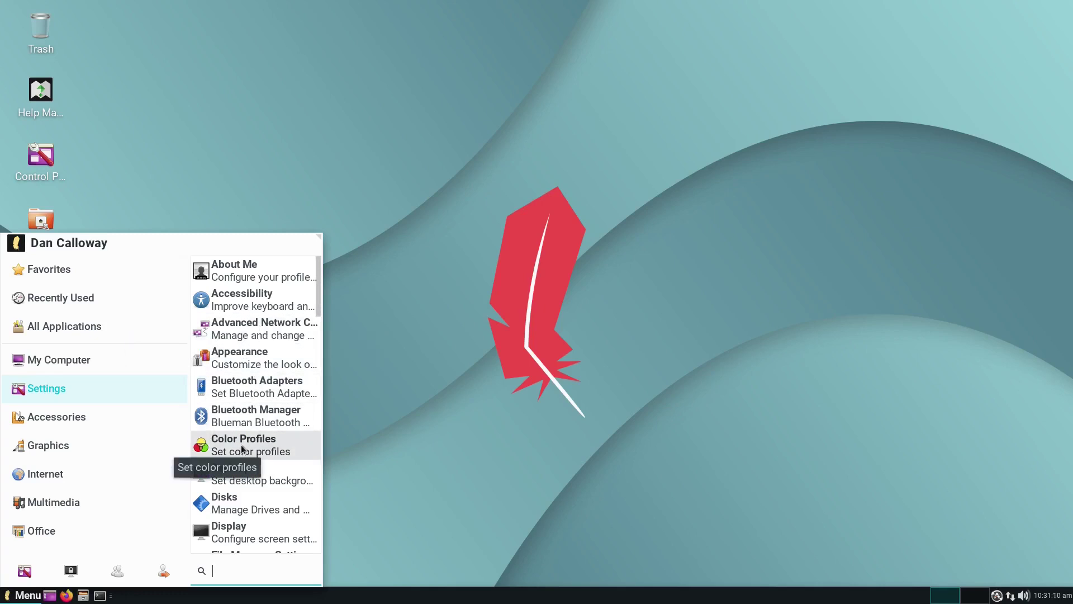
pyautogui.scroll(-1, 242, 449)
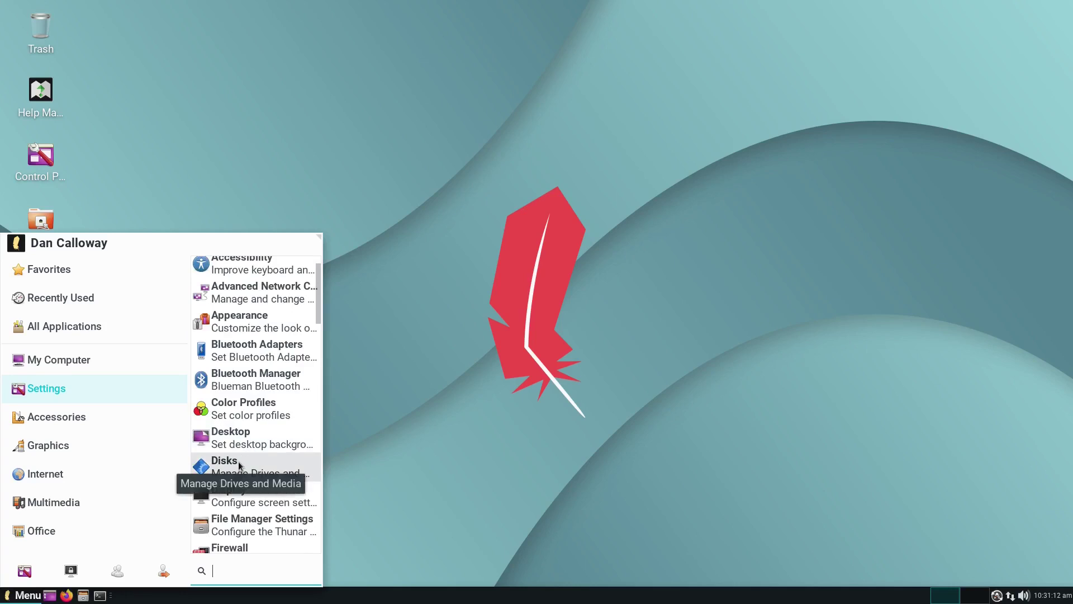
pyautogui.click(239, 465)
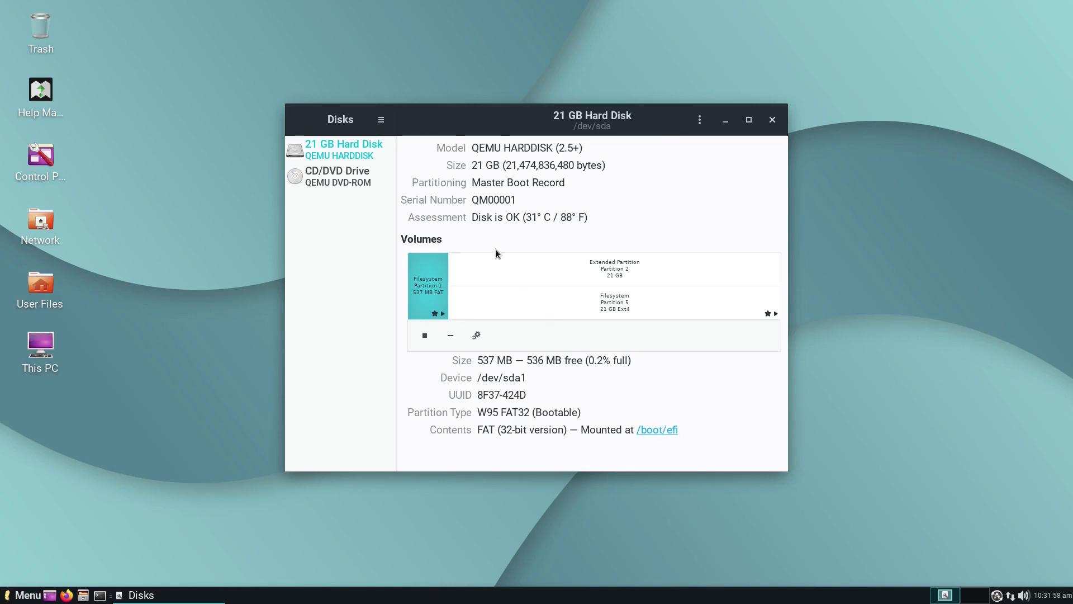
pyautogui.click(773, 123)
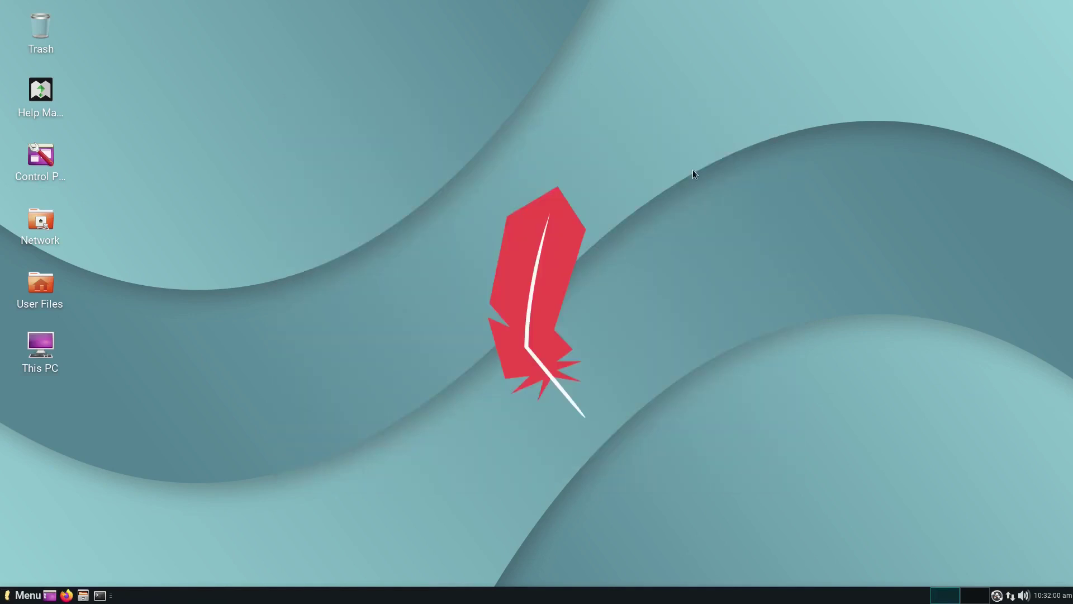
# Step: Find Lite Software near the bottom of the menu's Settings list and launch it
pyautogui.click(34, 596)
pyautogui.moveTo(78, 417)
pyautogui.moveTo(82, 398)
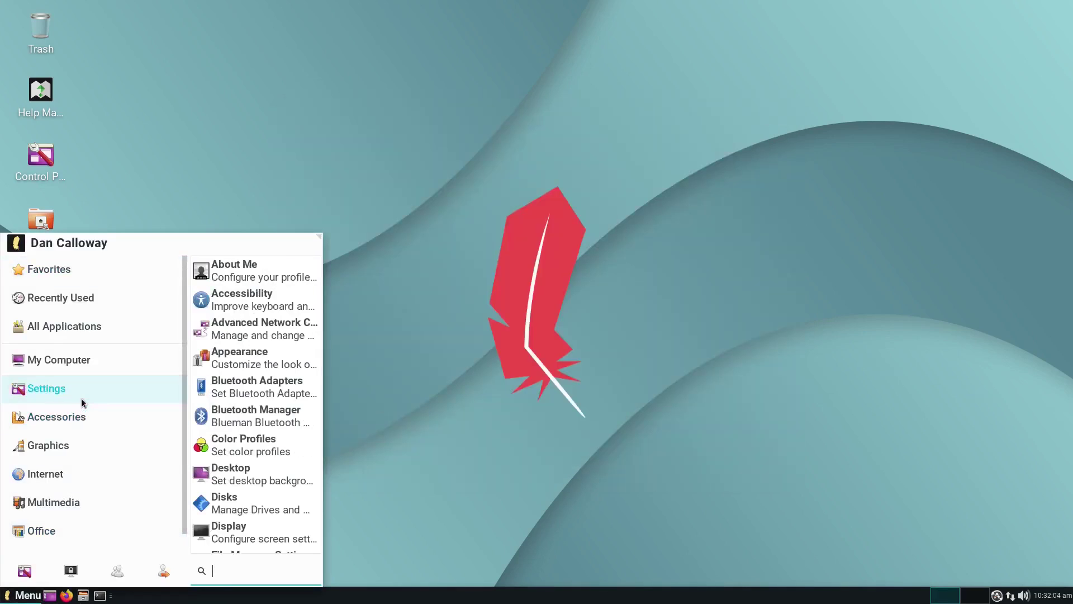
pyautogui.scroll(-3, 260, 425)
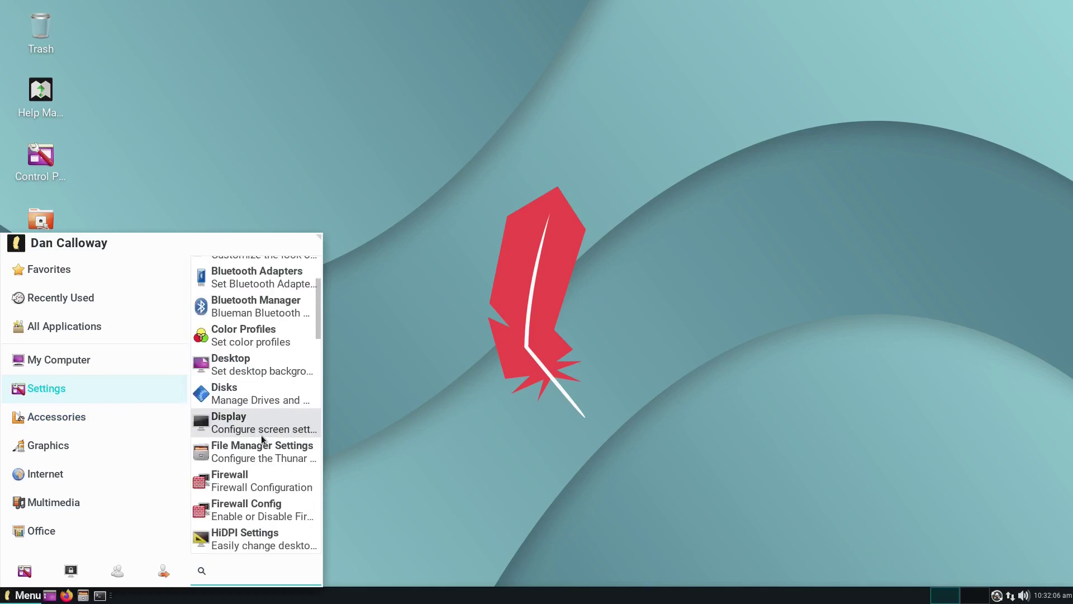
pyautogui.scroll(-1, 262, 440)
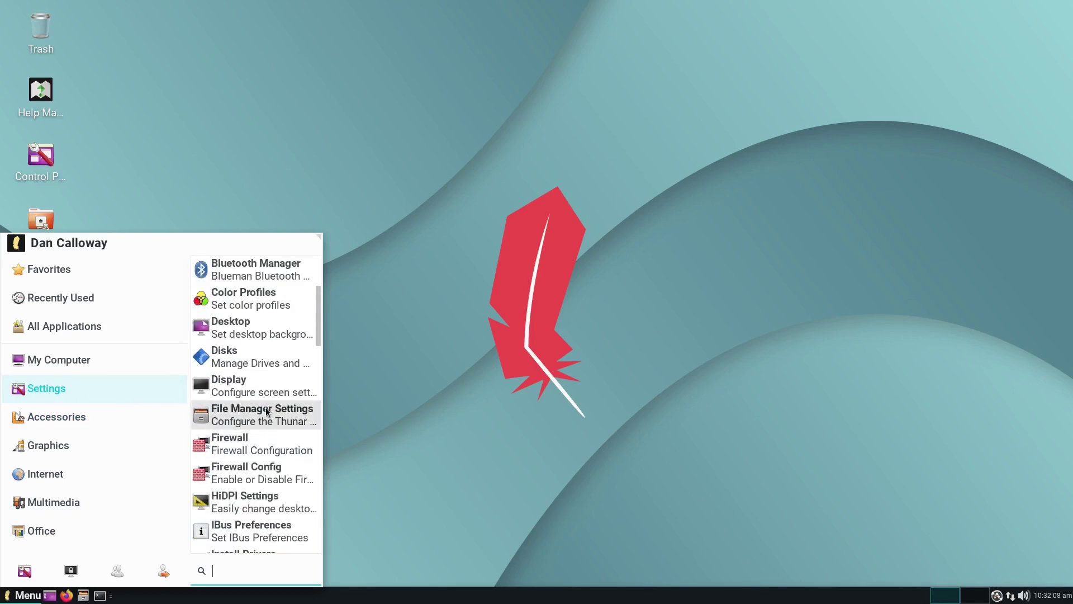
pyautogui.scroll(-1, 264, 450)
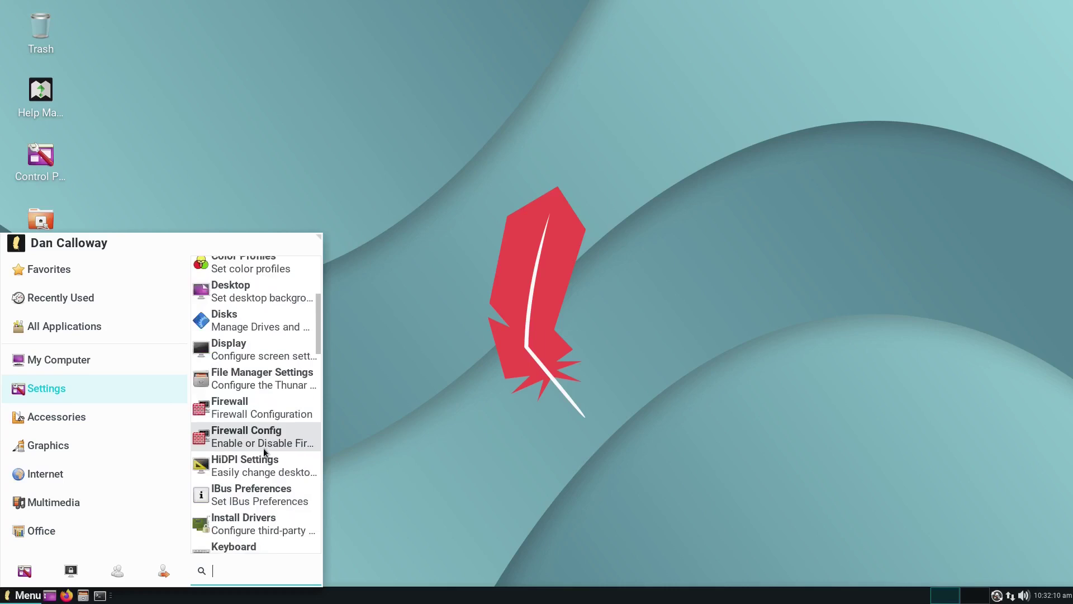
pyautogui.scroll(-2, 264, 453)
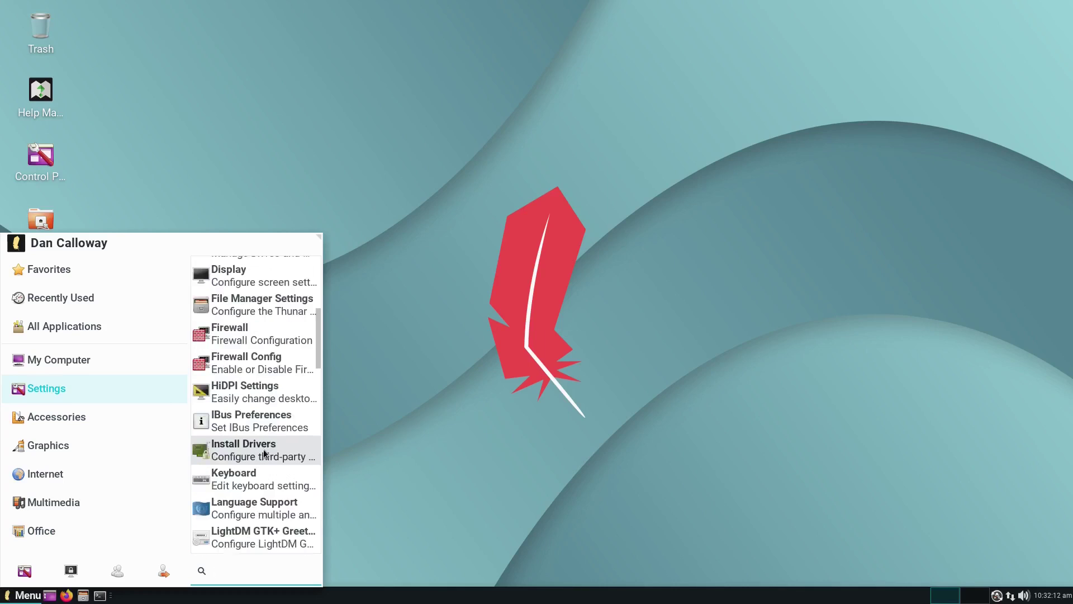
pyautogui.scroll(-2, 264, 453)
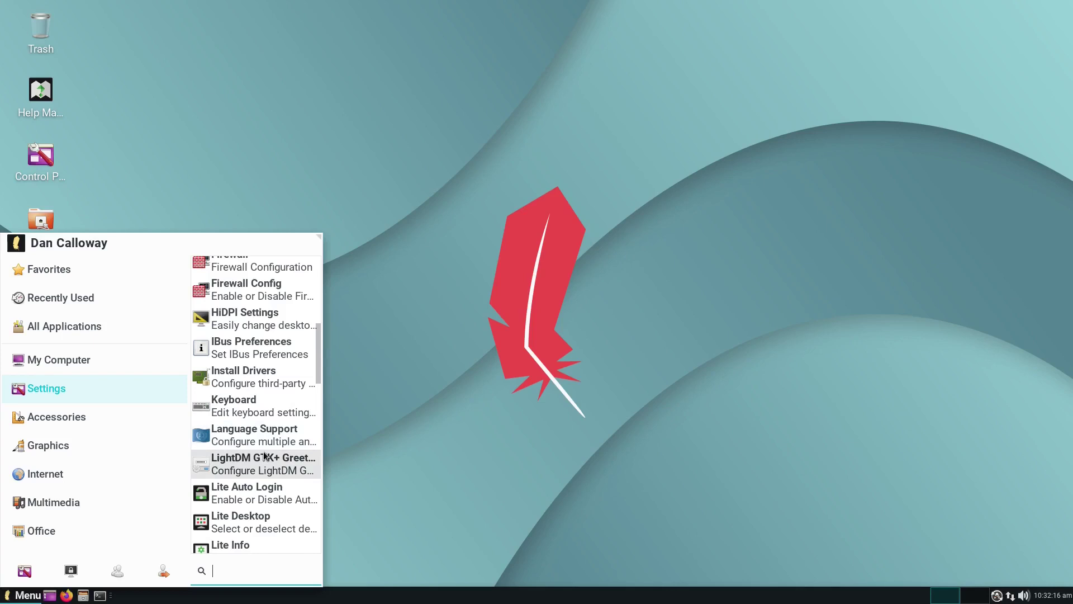
pyautogui.scroll(-1, 264, 456)
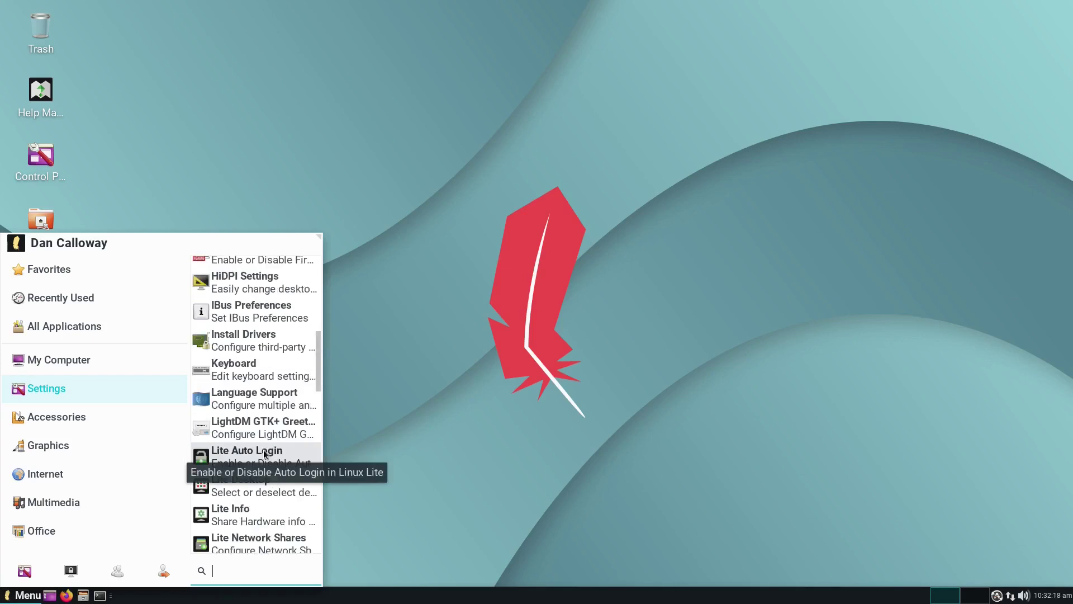
pyautogui.scroll(-2, 266, 482)
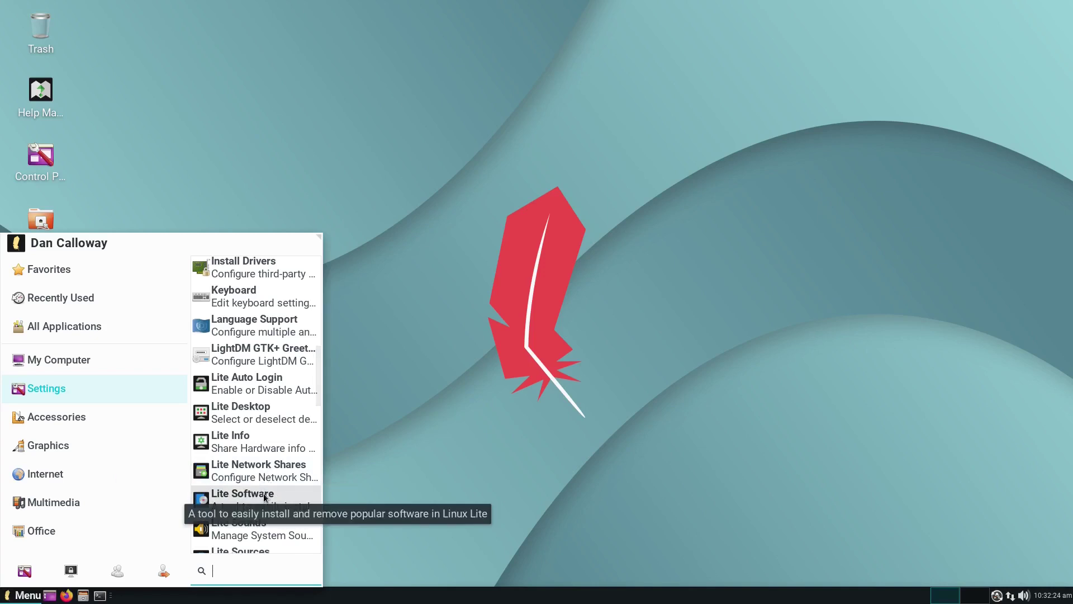
pyautogui.click(265, 496)
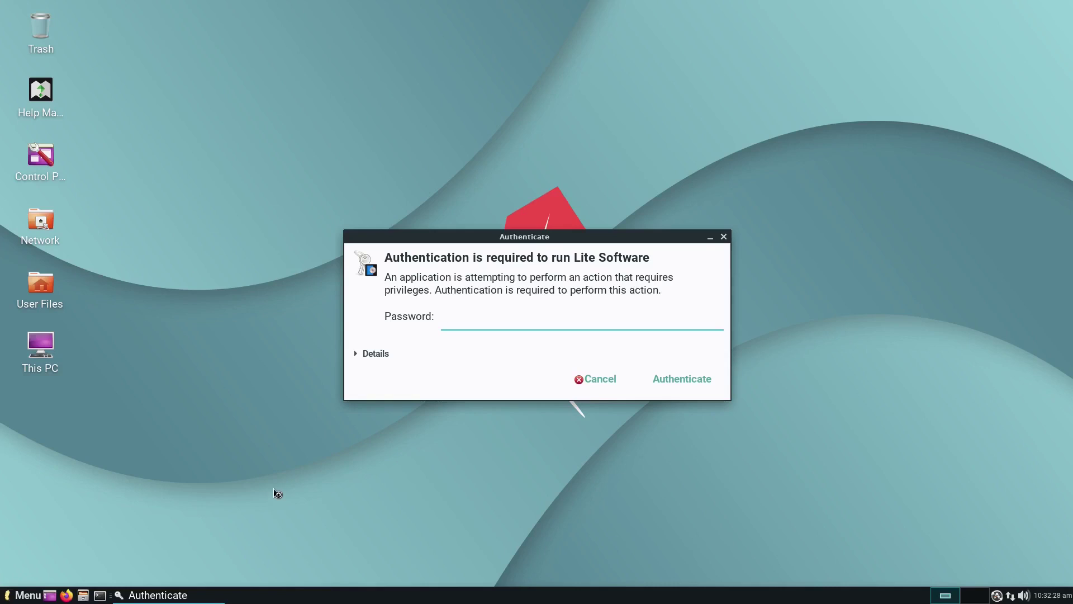
# Step: Authenticate with the account password, update software sources, and choose the Install Software task
pyautogui.write('••••••••••••')
pyautogui.press('Return')
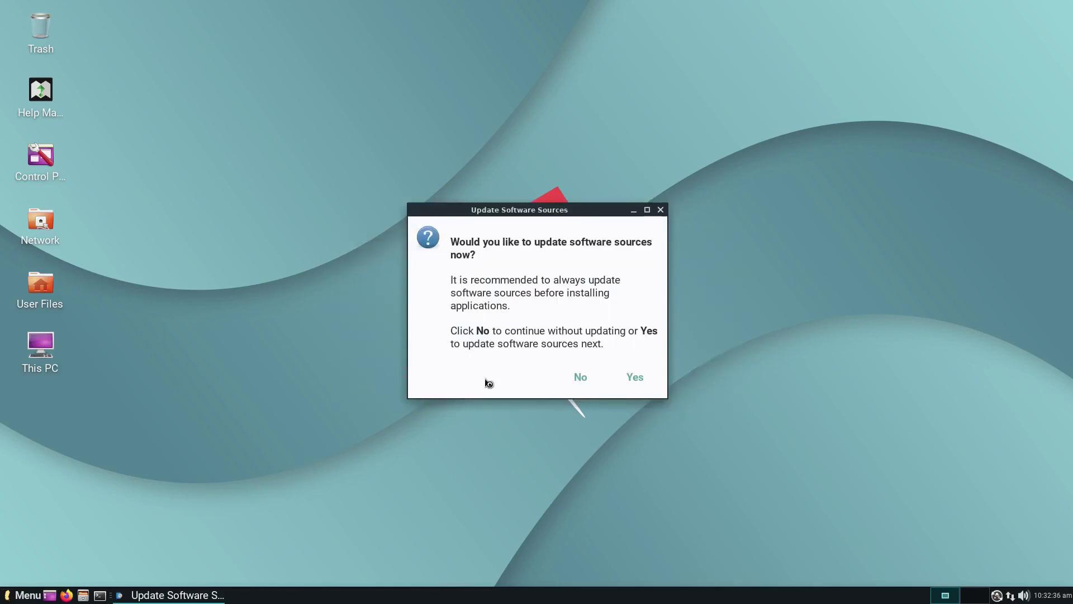
pyautogui.click(647, 382)
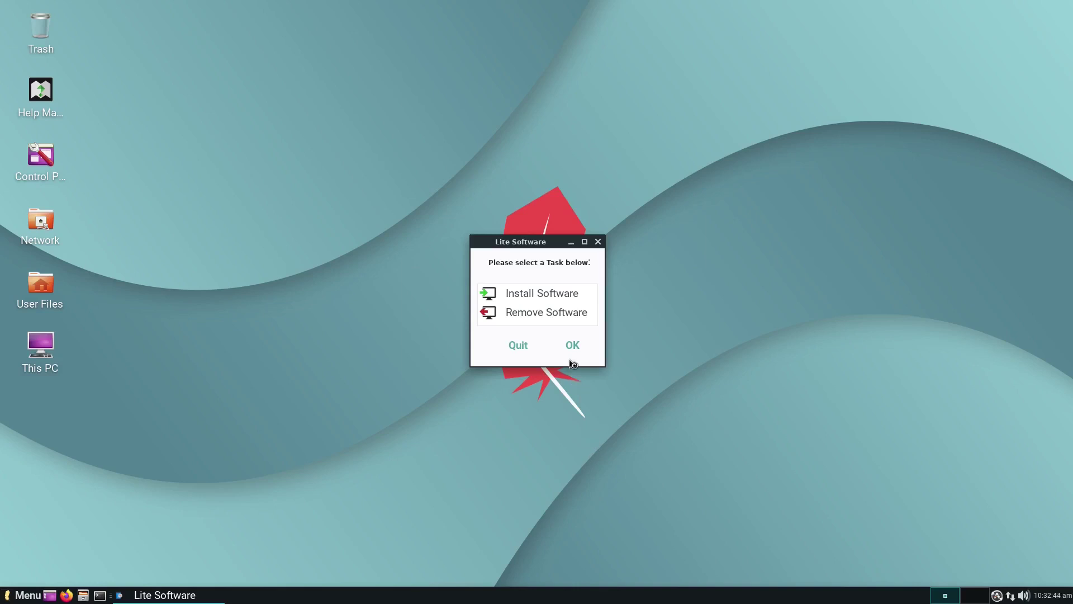
pyautogui.click(562, 301)
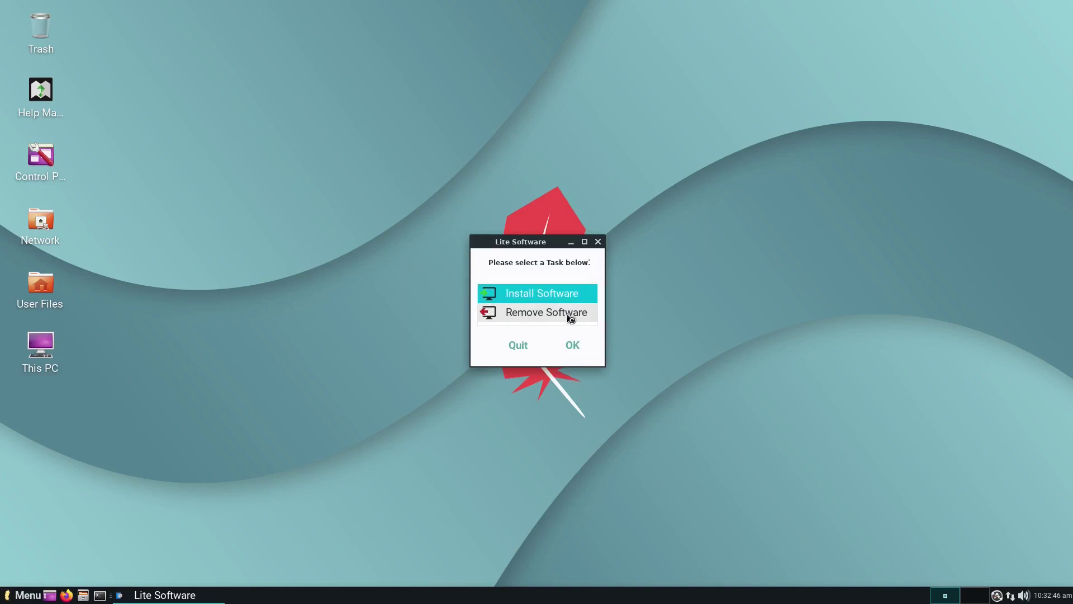
pyautogui.click(573, 347)
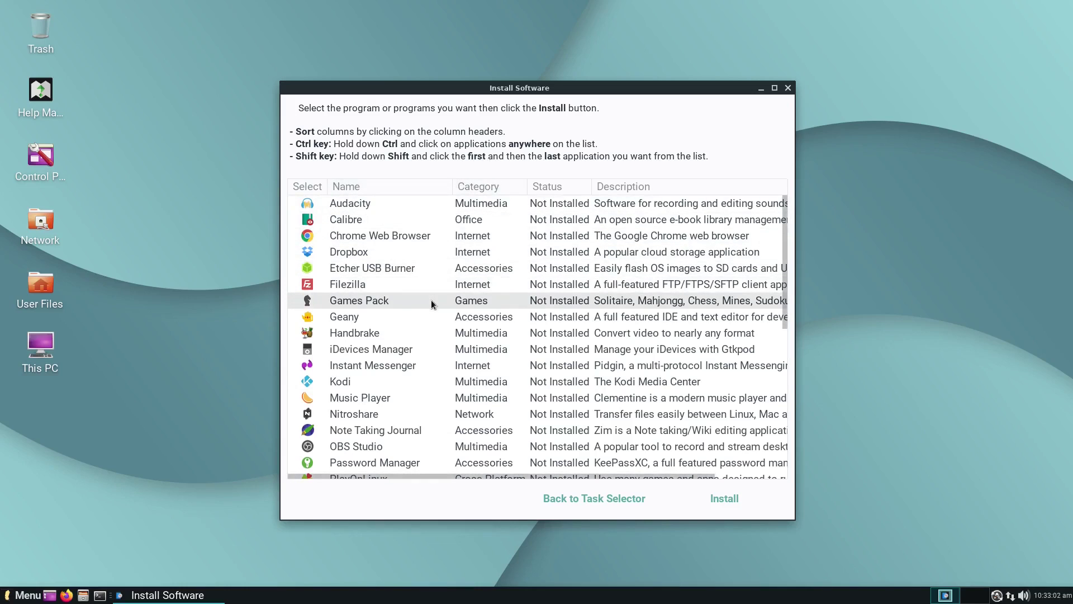
# Step: Select Filezilla, install it after confirming with Yes, and acknowledge the success message
pyautogui.click(355, 285)
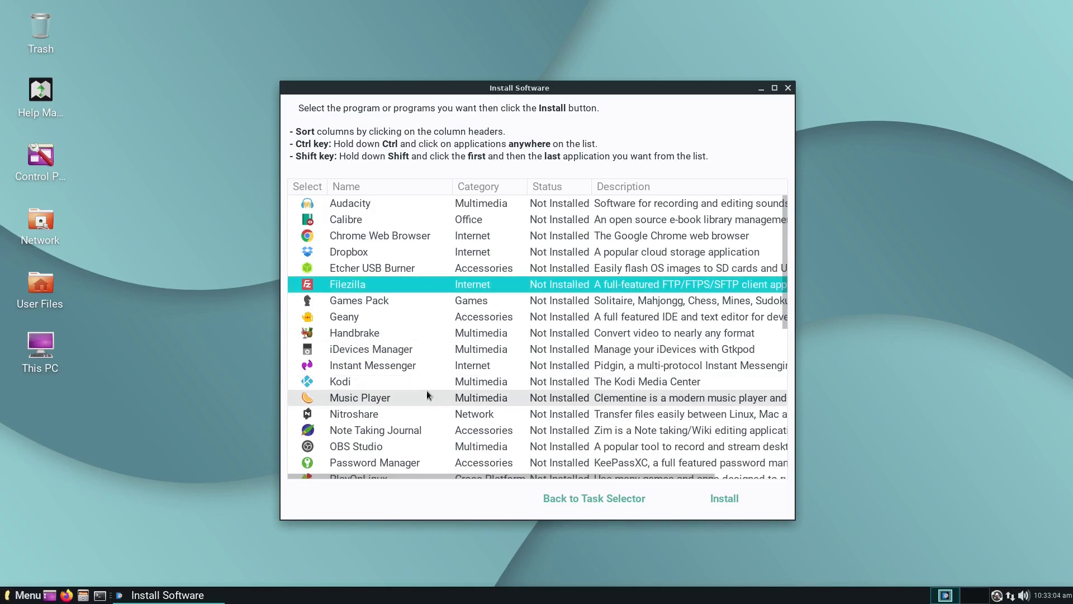
pyautogui.click(723, 499)
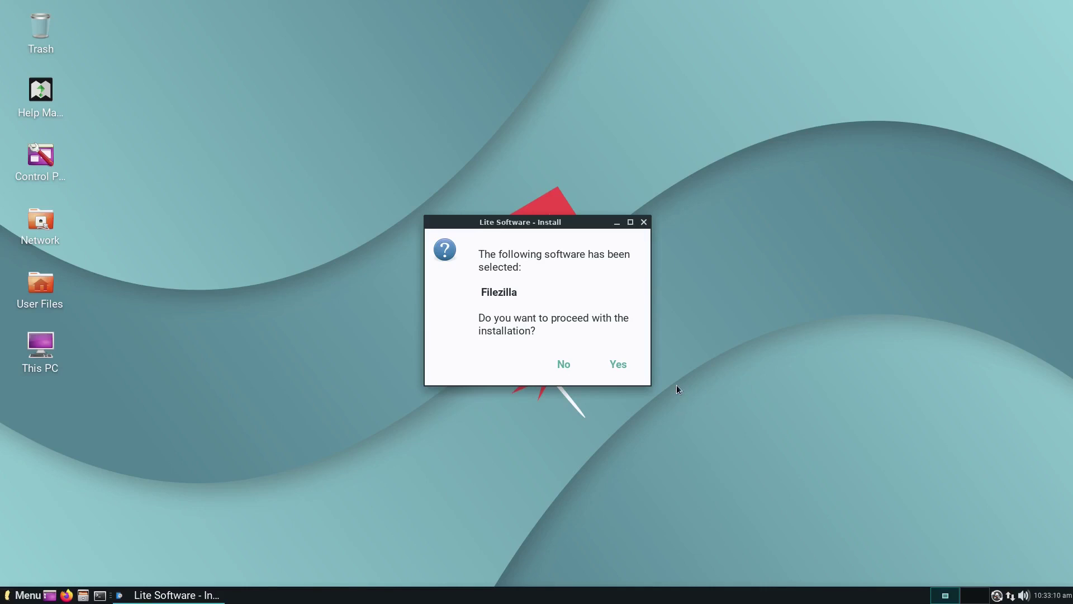
pyautogui.click(618, 364)
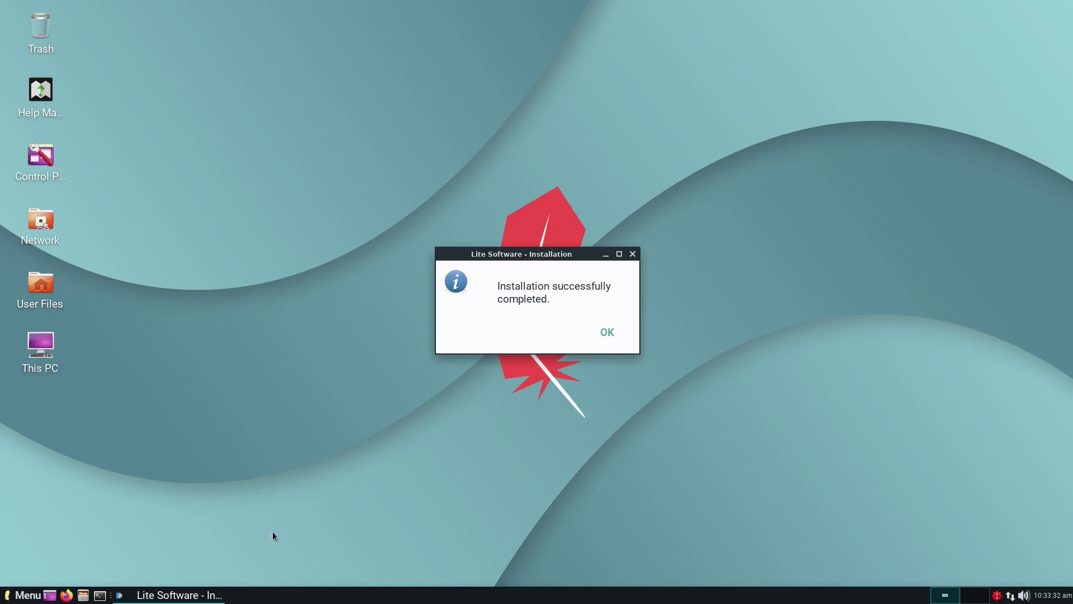
pyautogui.click(607, 335)
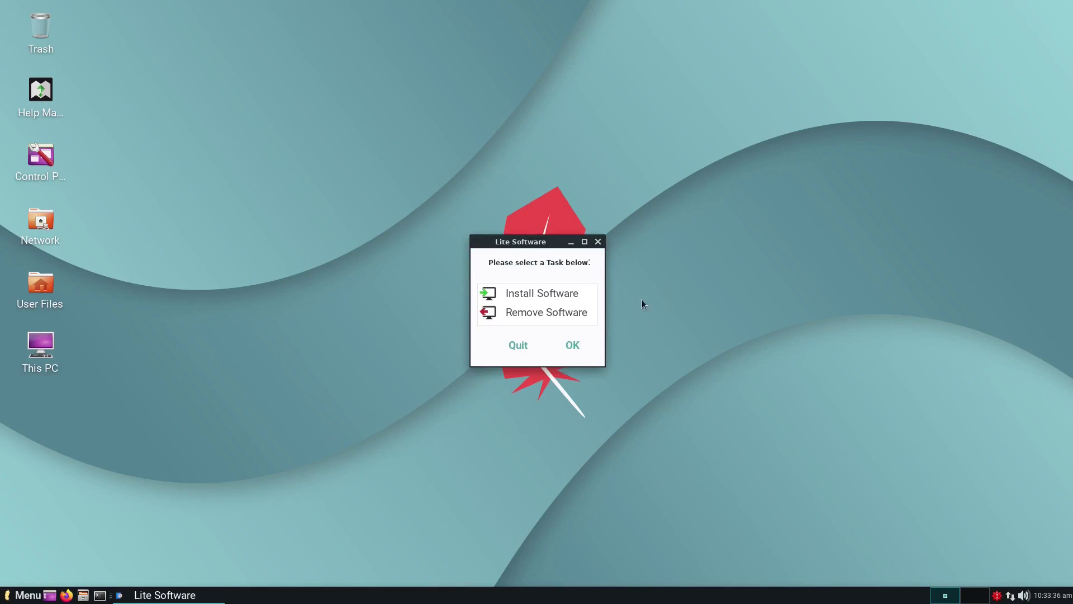
# Step: Quit Lite Software and scroll down the applications menu categories
pyautogui.click(502, 346)
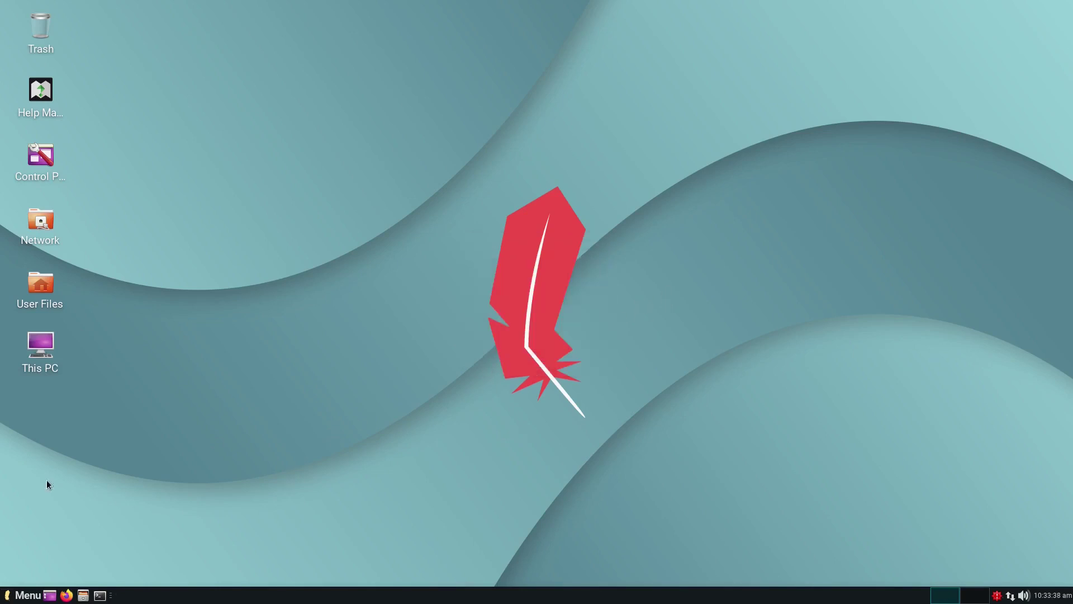
pyautogui.click(28, 595)
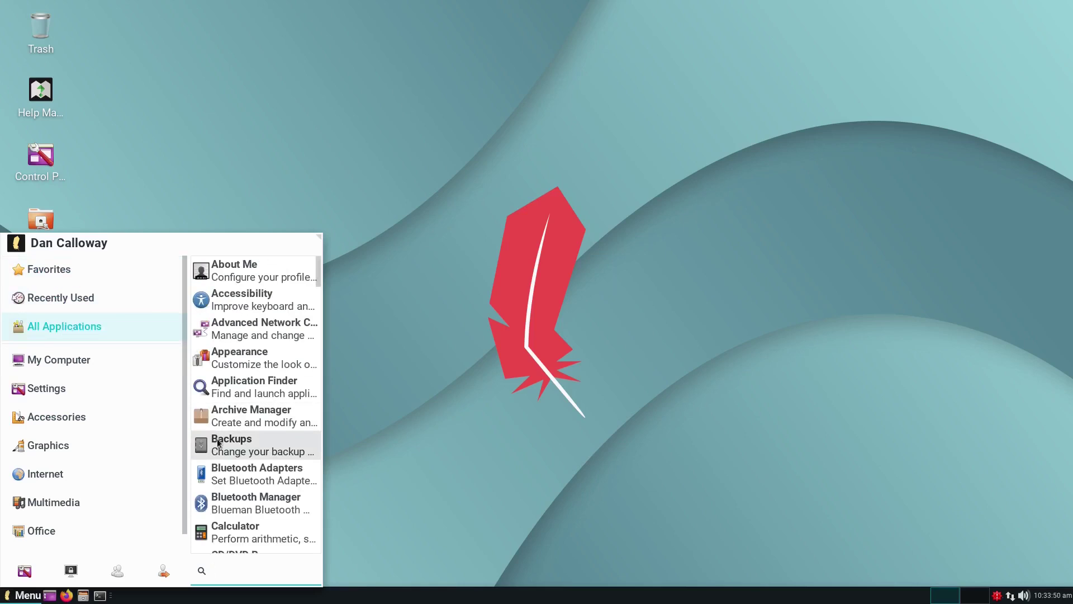
pyautogui.scroll(-5, 218, 443)
pyautogui.scroll(-5, 218, 443)
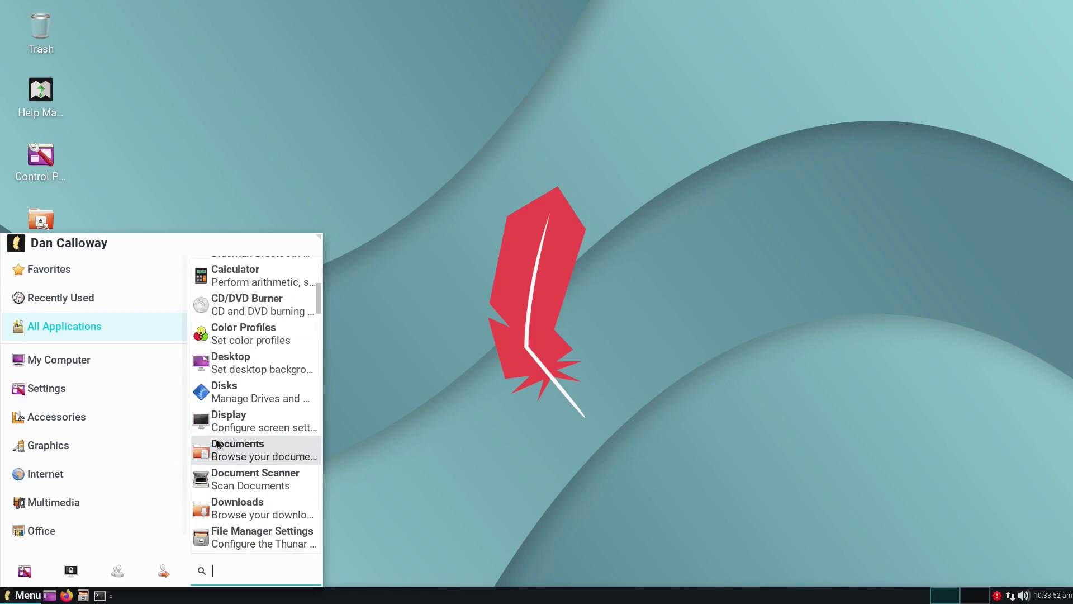
pyautogui.scroll(-3, 218, 444)
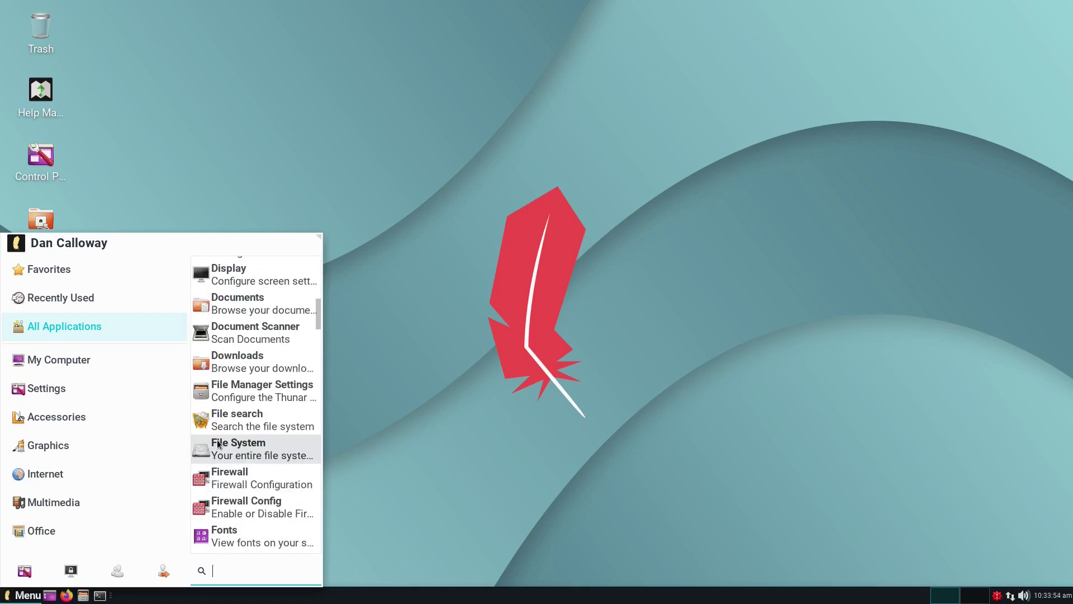
pyautogui.scroll(-1, 217, 443)
pyautogui.scroll(-3, 223, 478)
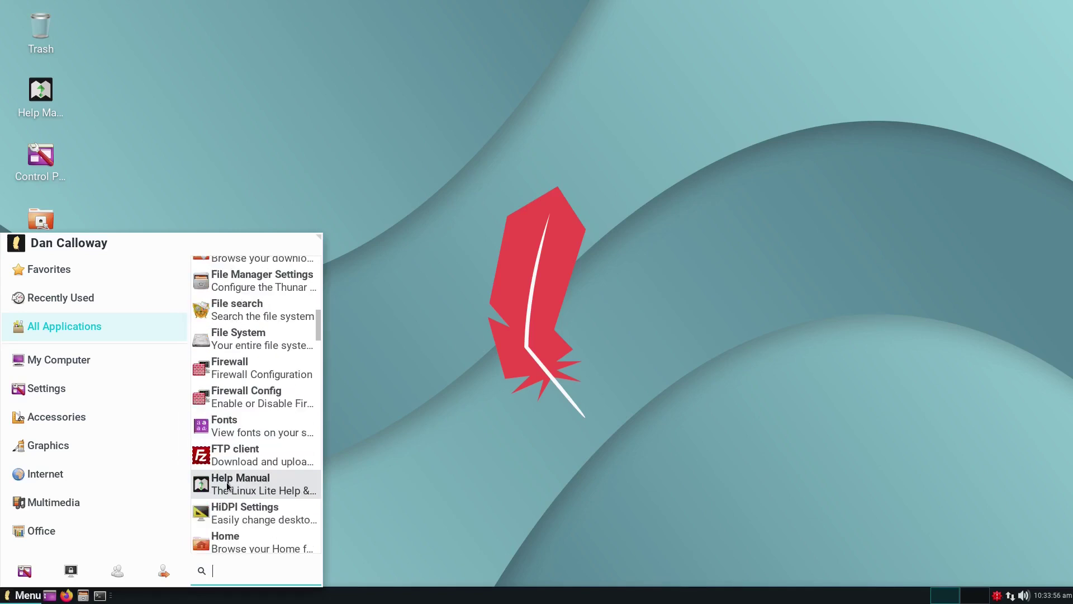
# Step: Browse the application list and scroll down until the FTP client entry is visible
pyautogui.click(140, 446)
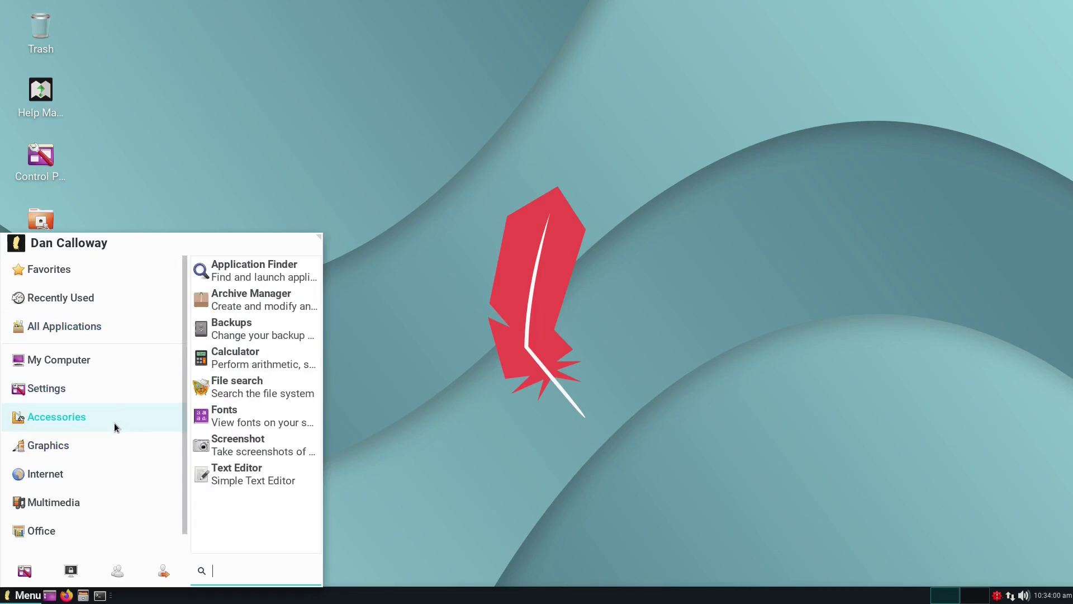
pyautogui.moveTo(98, 352)
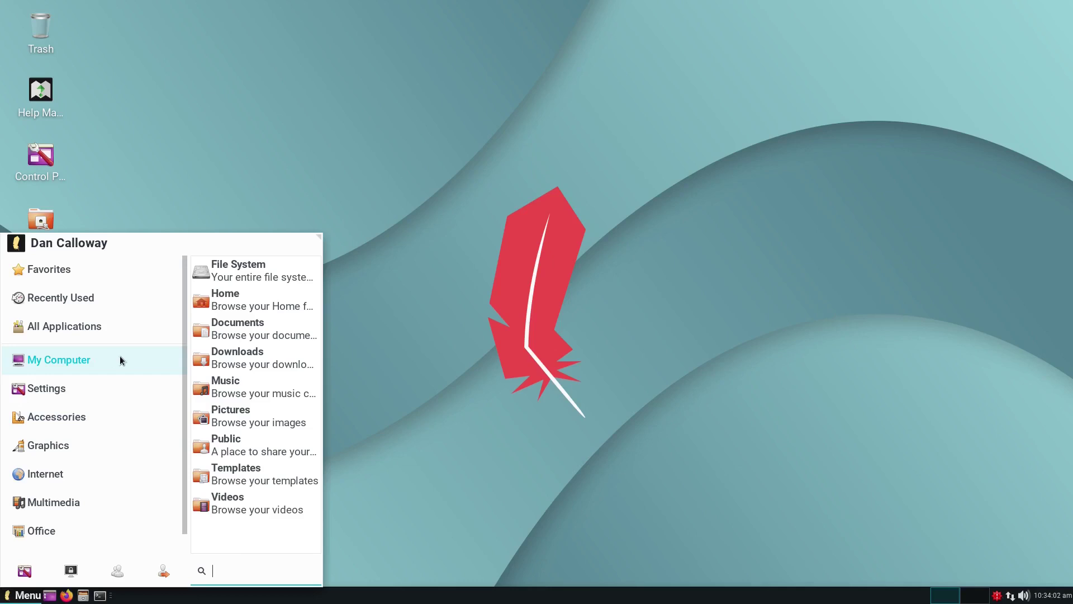
pyautogui.moveTo(106, 331)
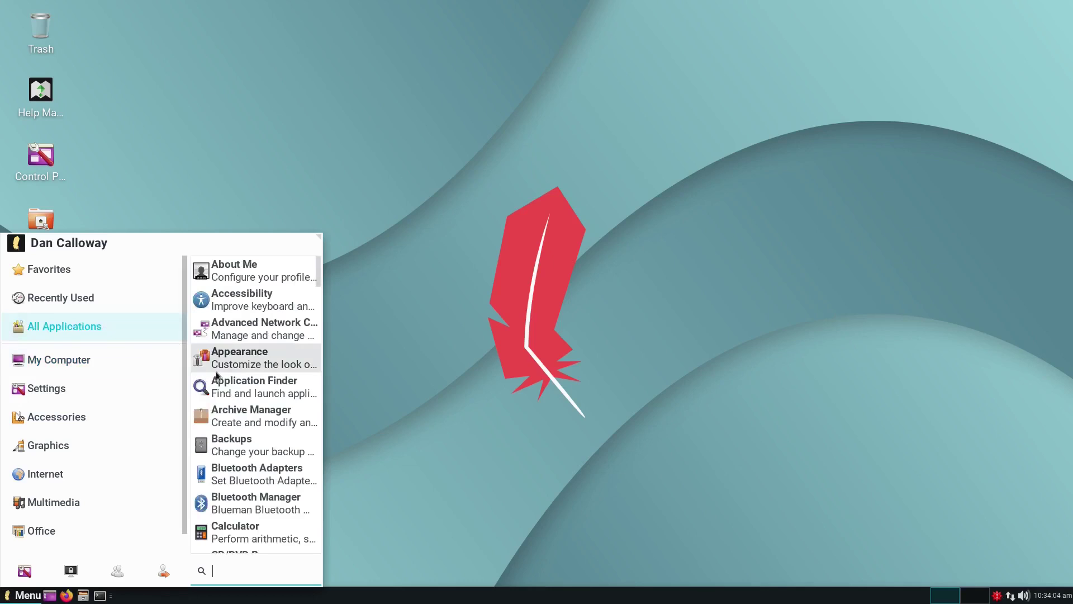
pyautogui.moveTo(134, 353)
pyautogui.scroll(-1, 134, 353)
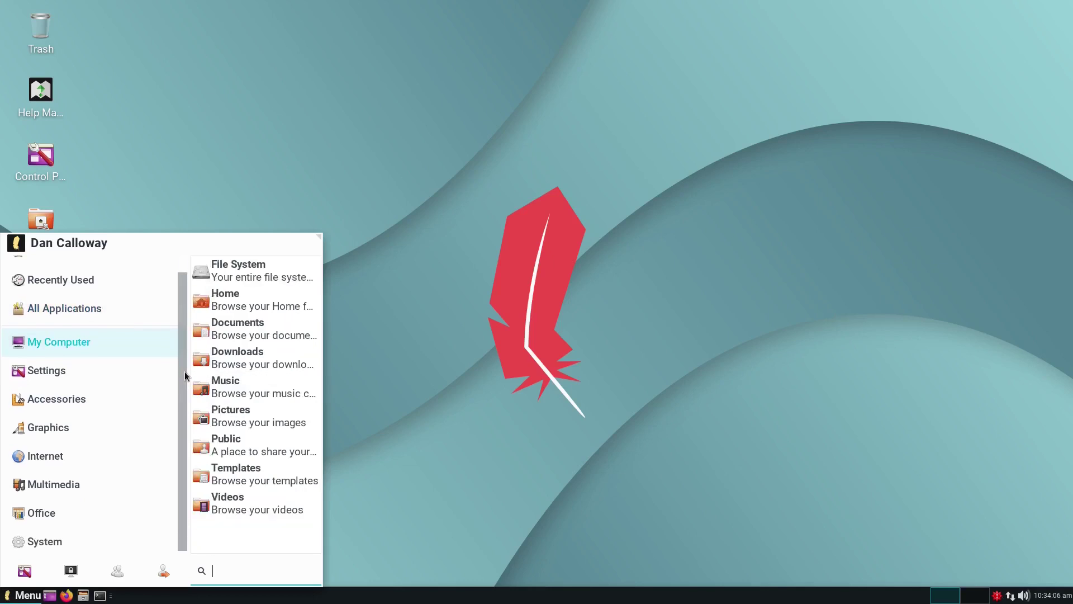
pyautogui.moveTo(48, 307)
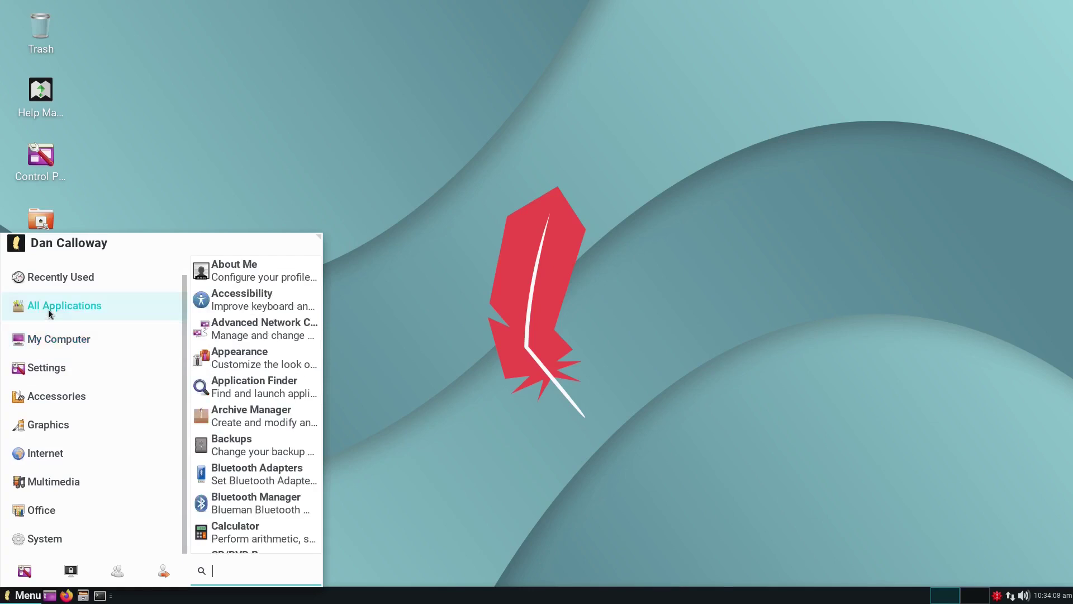
pyautogui.scroll(-3, 258, 360)
pyautogui.scroll(-15, 258, 366)
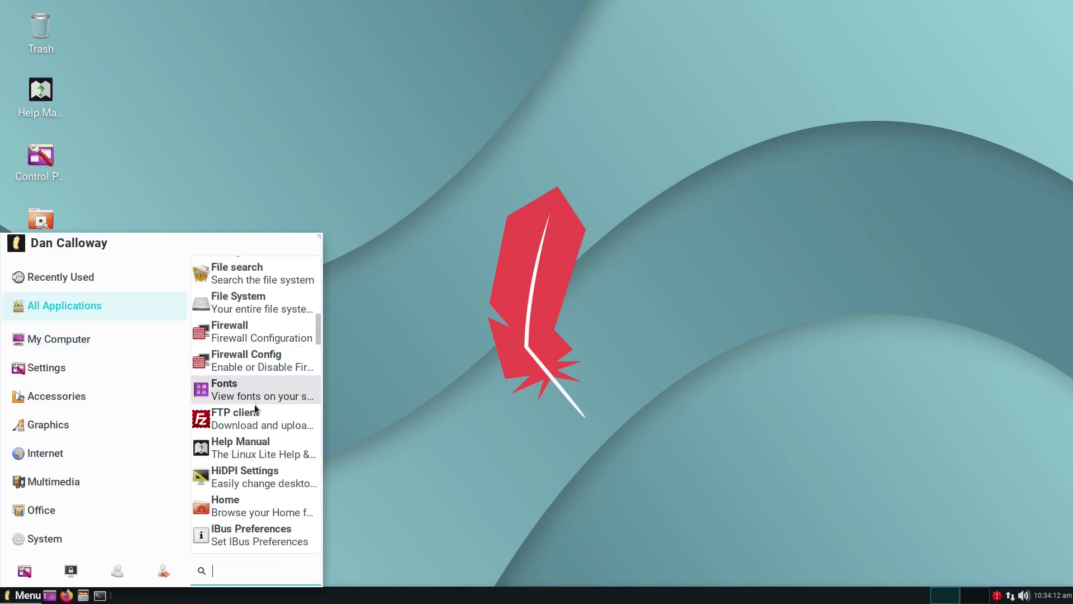
# Step: Launch the FTP client, dismiss the FileZilla welcome message and maximize the window
pyautogui.click(249, 421)
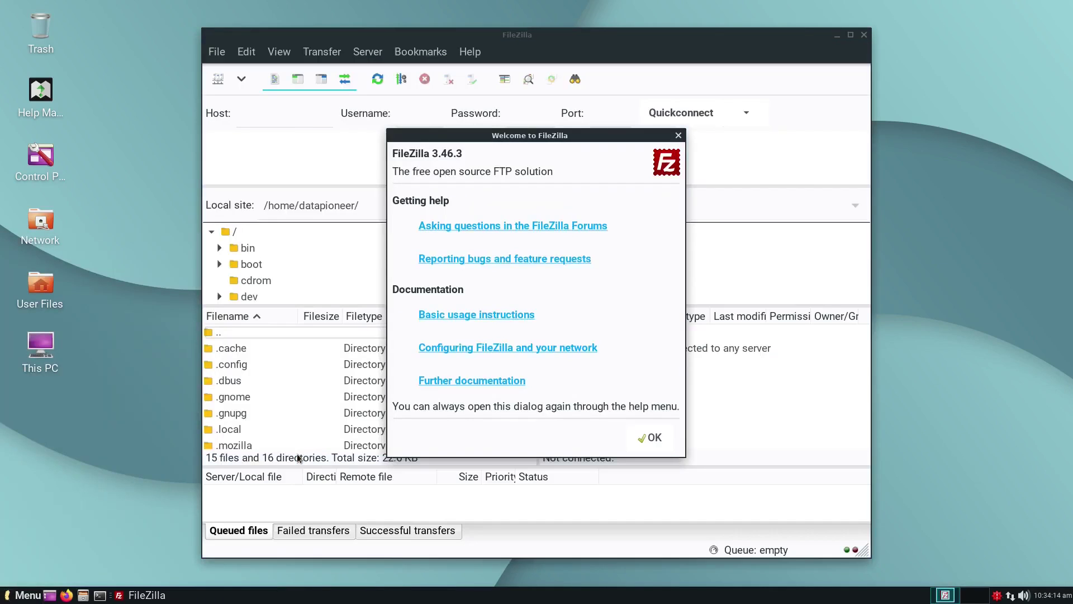
pyautogui.click(653, 437)
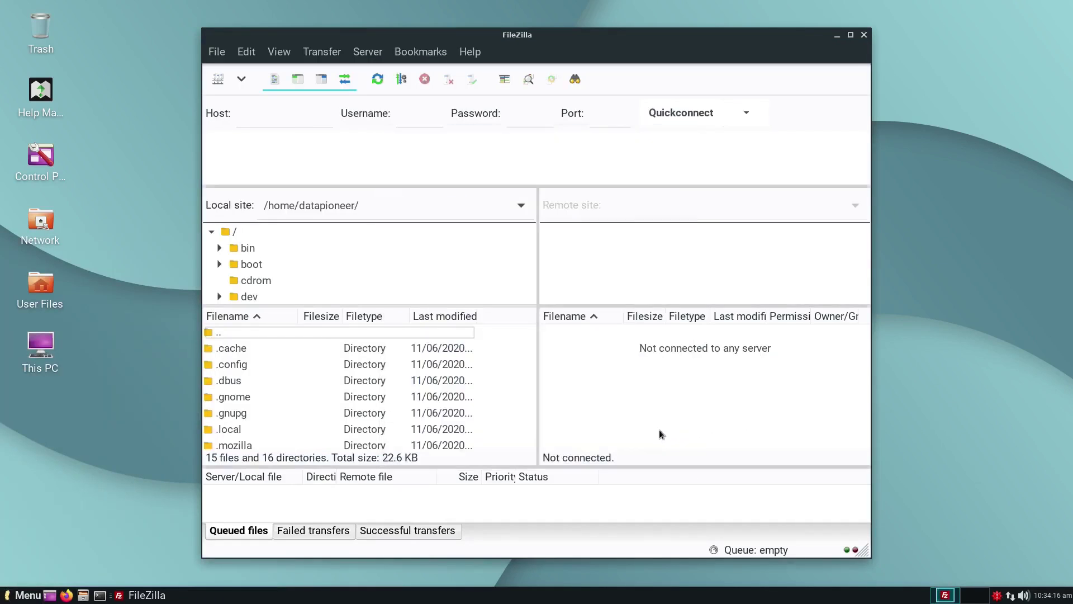
pyautogui.click(851, 36)
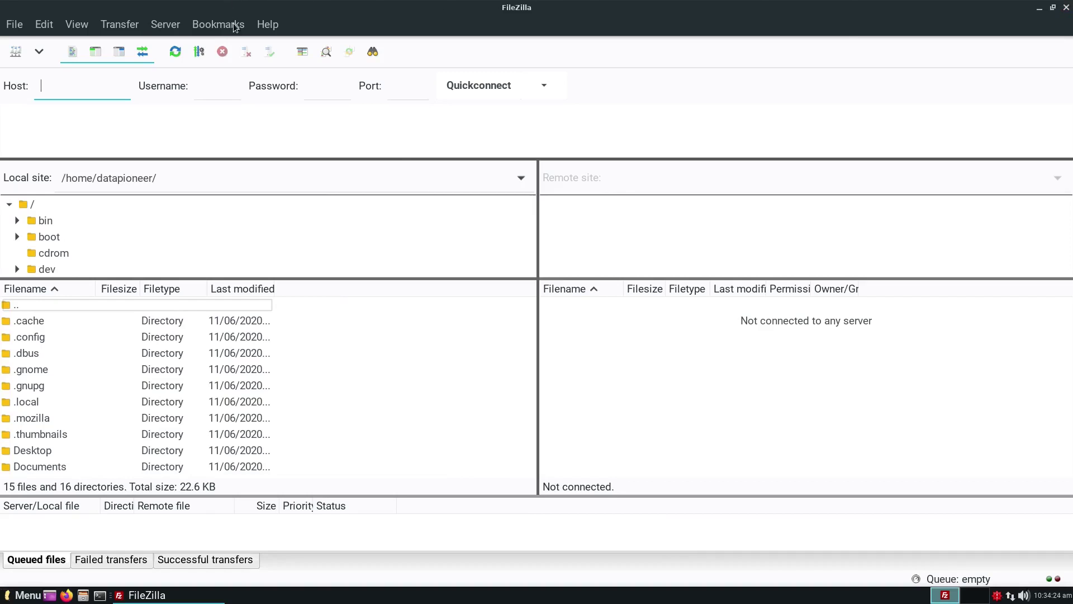
# Step: Check FileZilla version 3.46.3 in Help > About, then quit FileZilla
pyautogui.click(267, 25)
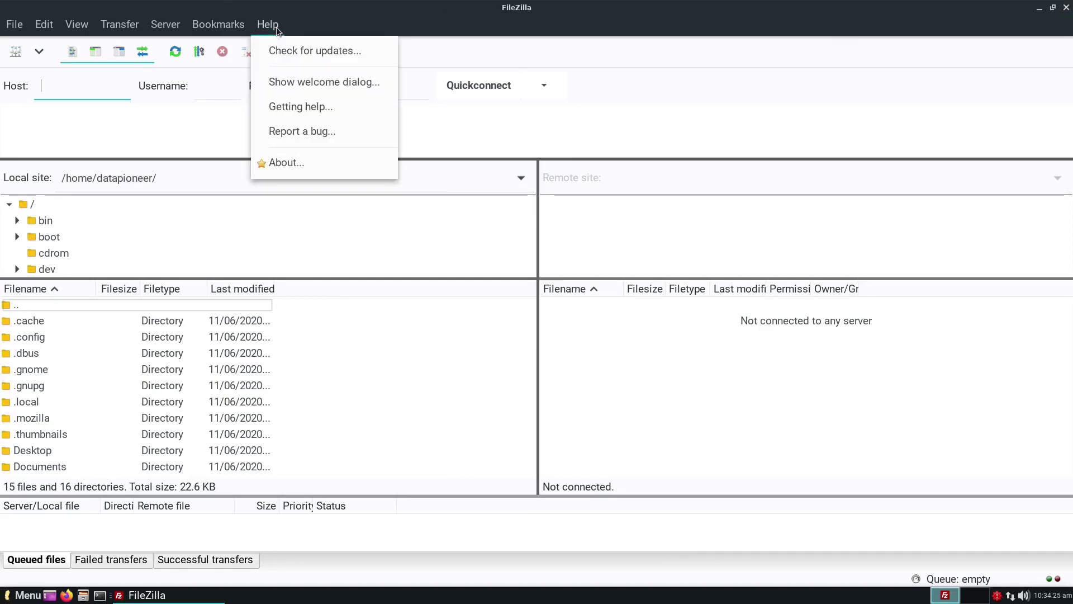
pyautogui.click(290, 161)
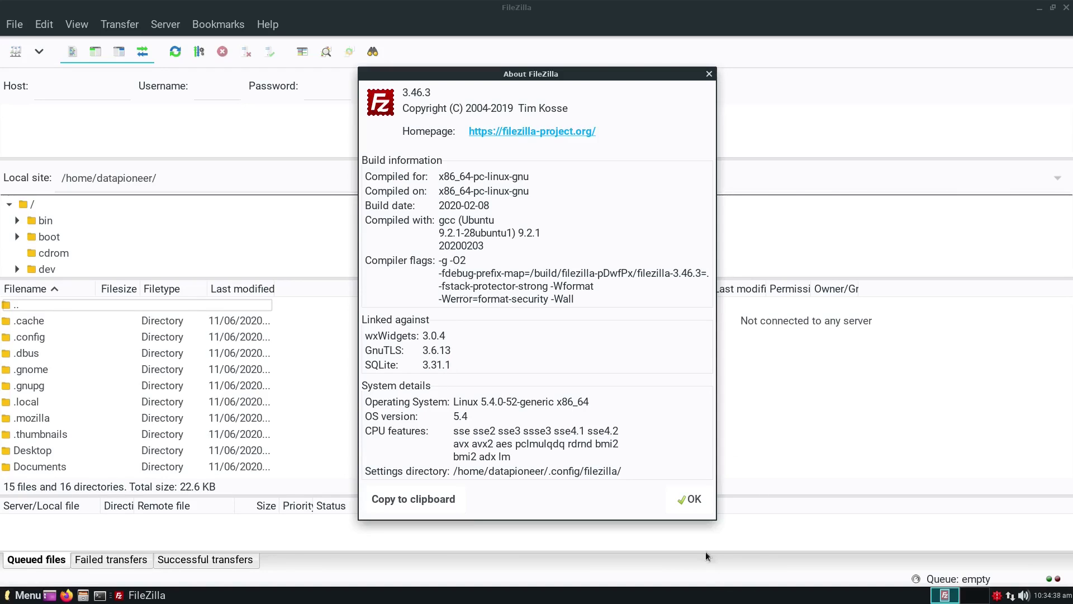
pyautogui.click(700, 500)
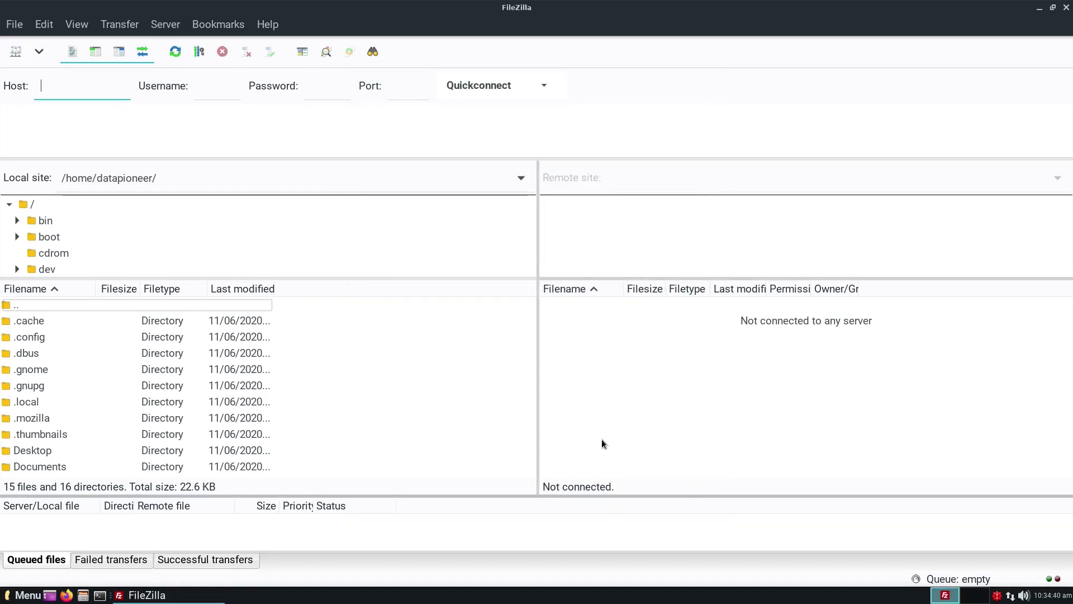
pyautogui.click(1066, 7)
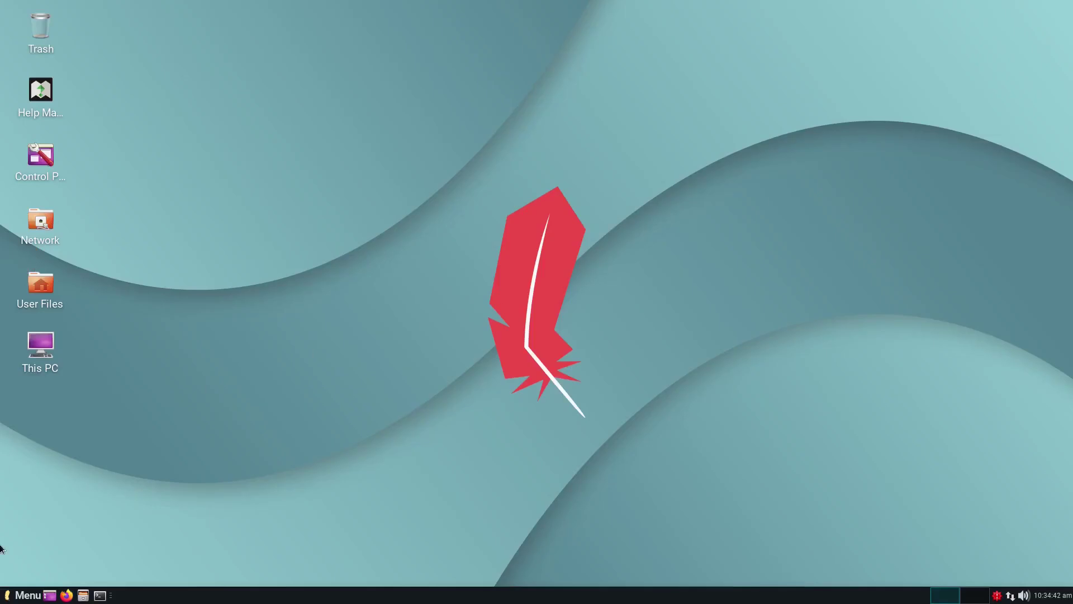
# Step: Open the Whisker menu and scroll All Applications down to the Web Browser entry
pyautogui.click(13, 593)
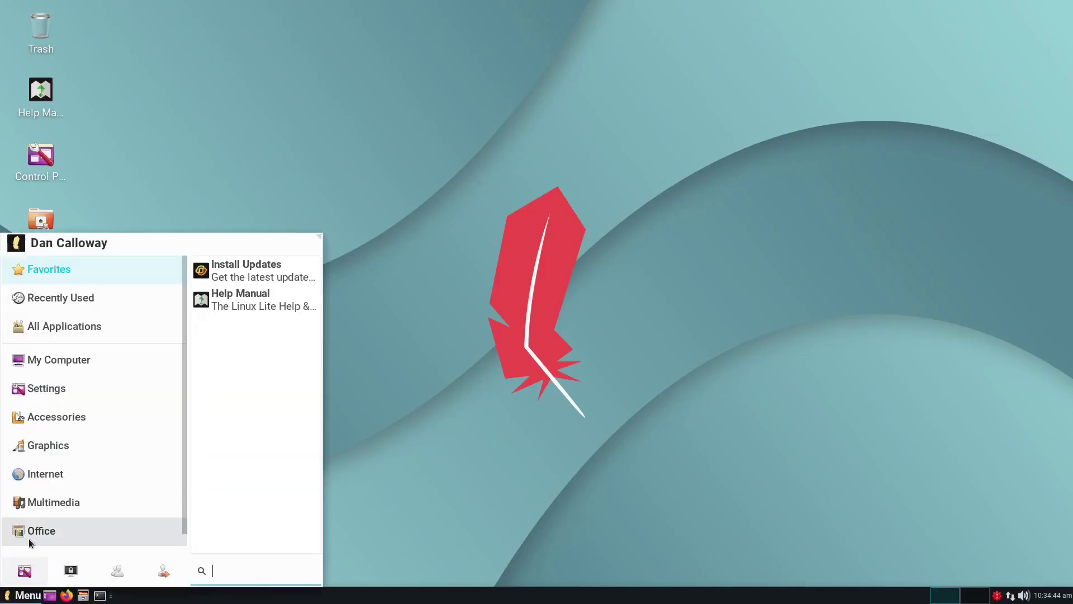
pyautogui.moveTo(75, 324)
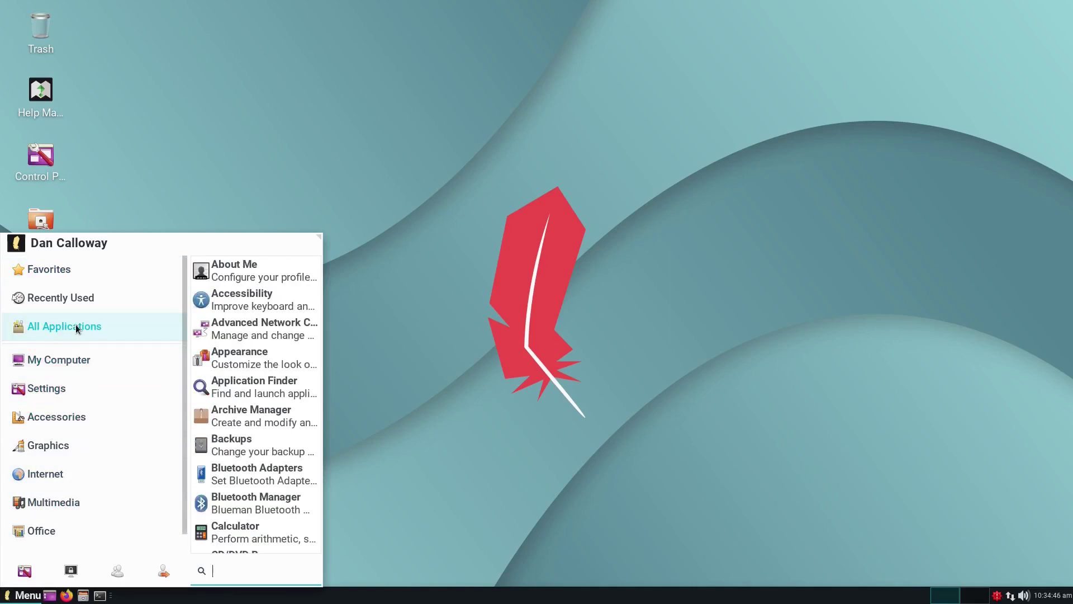
pyautogui.scroll(-5, 232, 428)
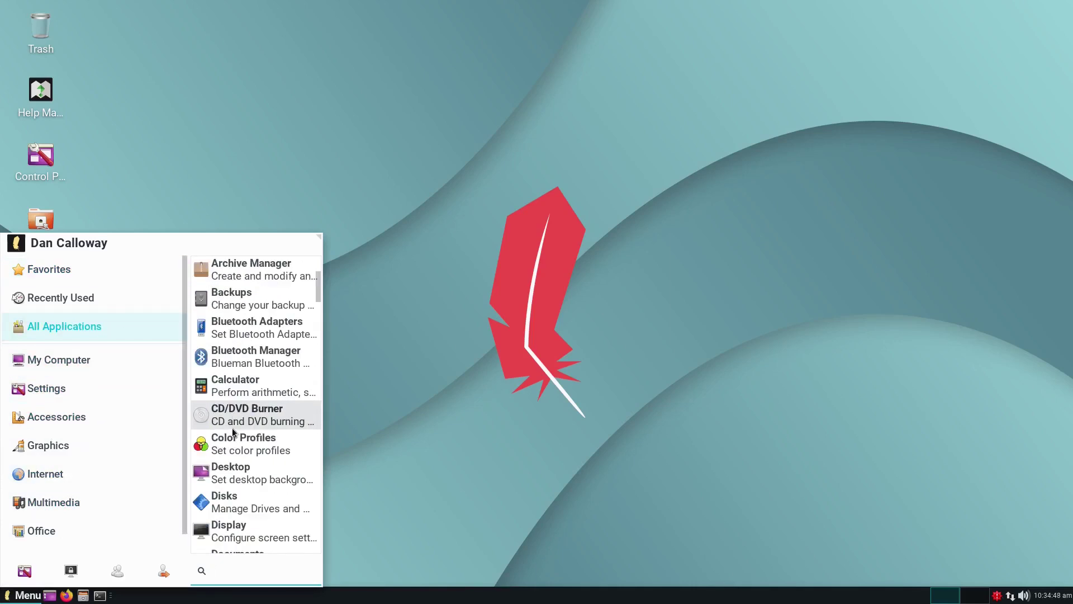
pyautogui.scroll(-3, 232, 427)
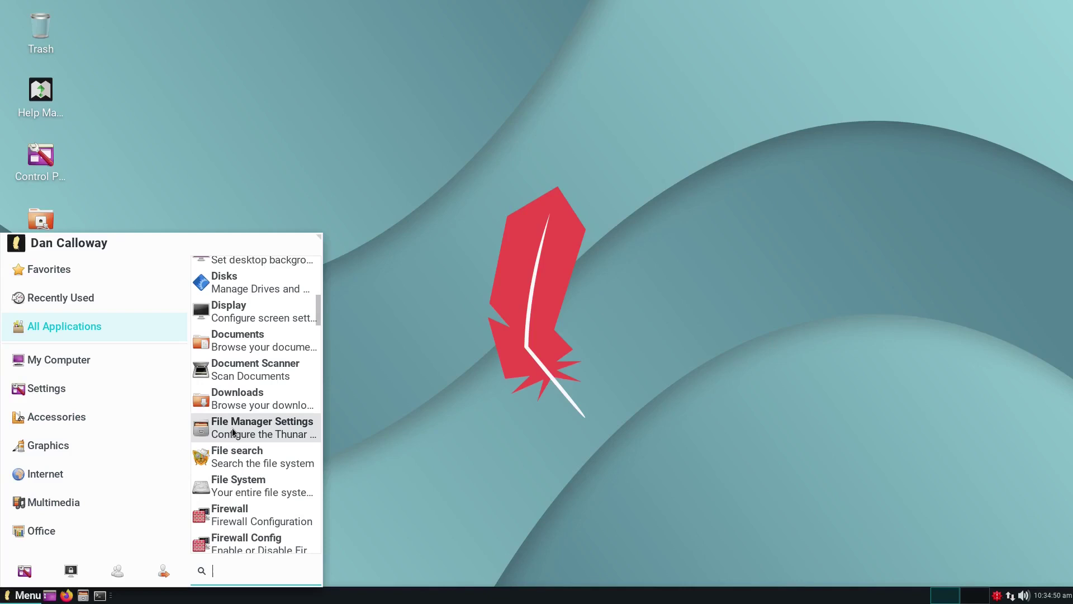
pyautogui.scroll(-3, 232, 428)
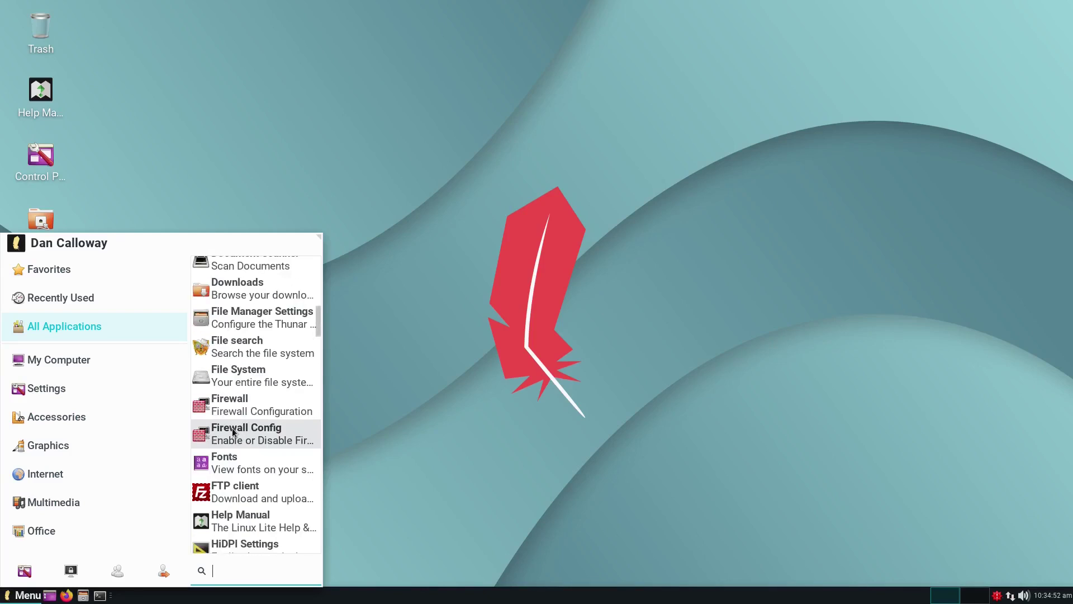
pyautogui.scroll(-3, 233, 432)
pyautogui.scroll(-3, 232, 432)
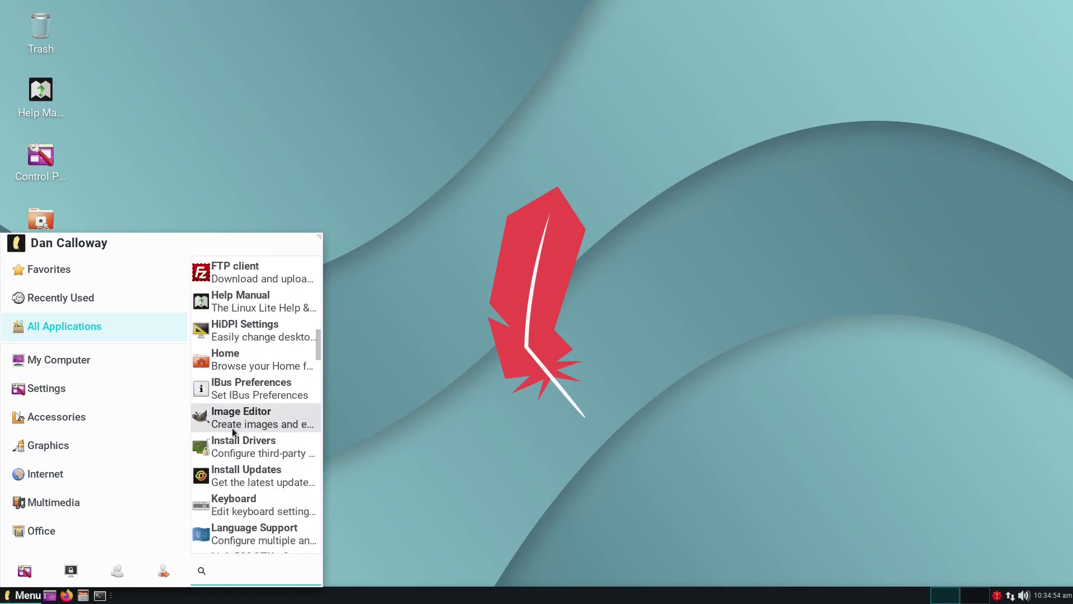
pyautogui.scroll(3, 233, 432)
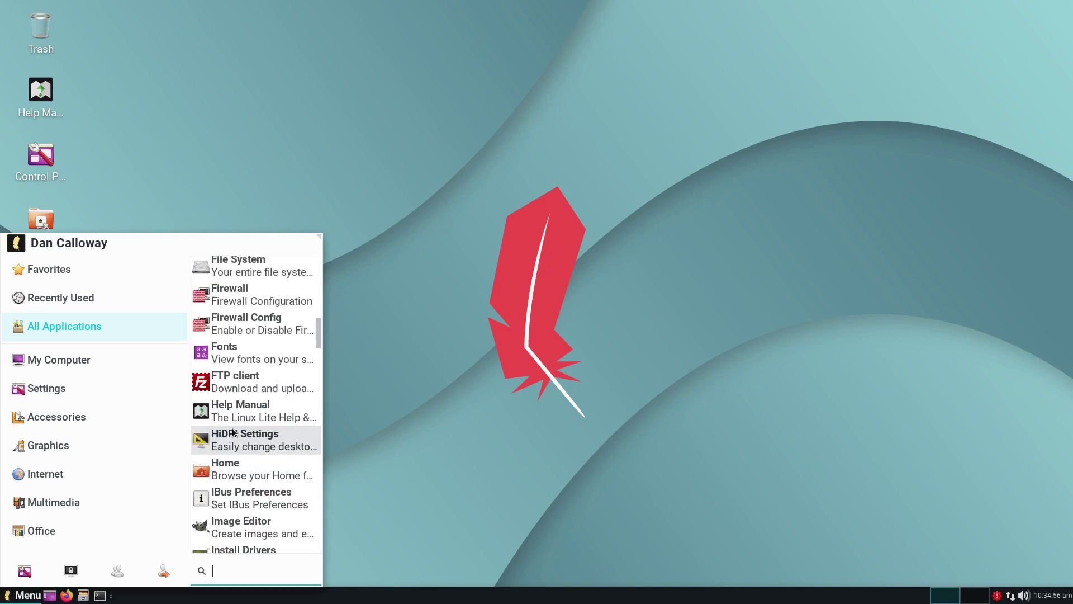
pyautogui.scroll(4, 232, 432)
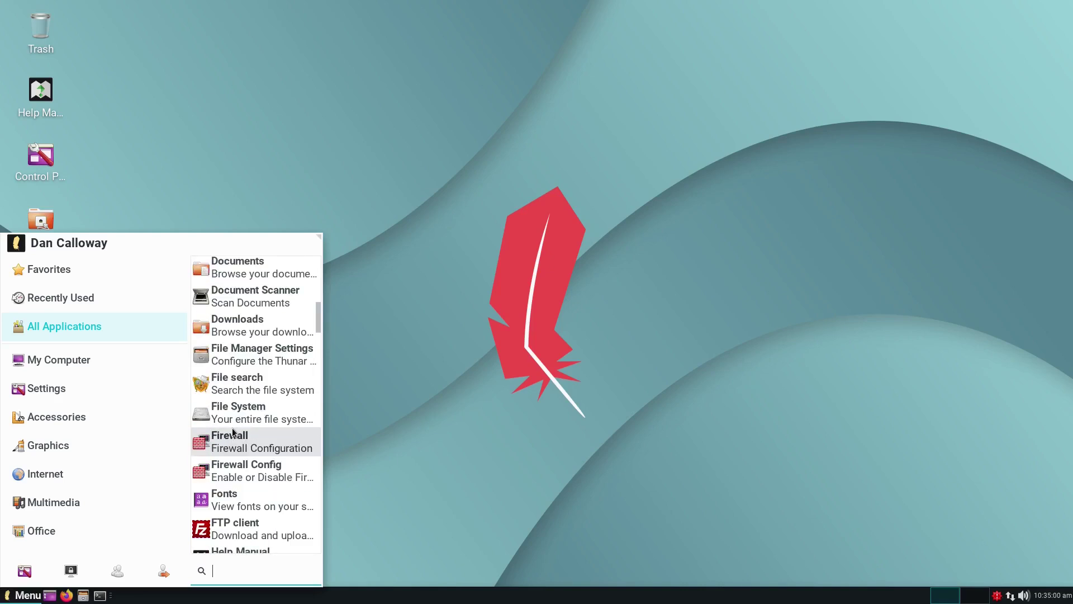
pyautogui.scroll(-7, 233, 432)
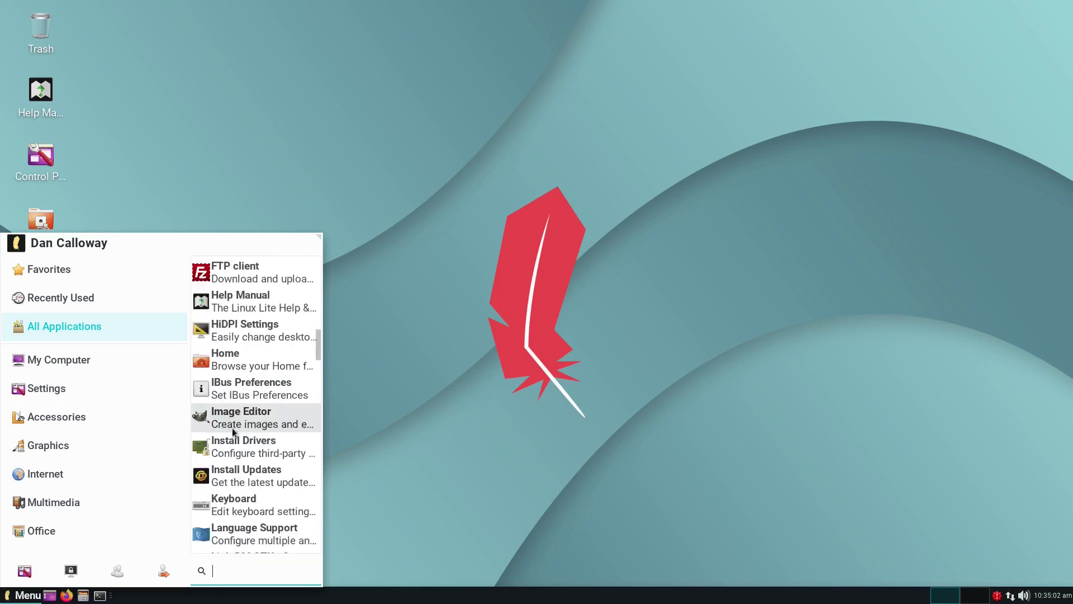
pyautogui.scroll(-10, 232, 432)
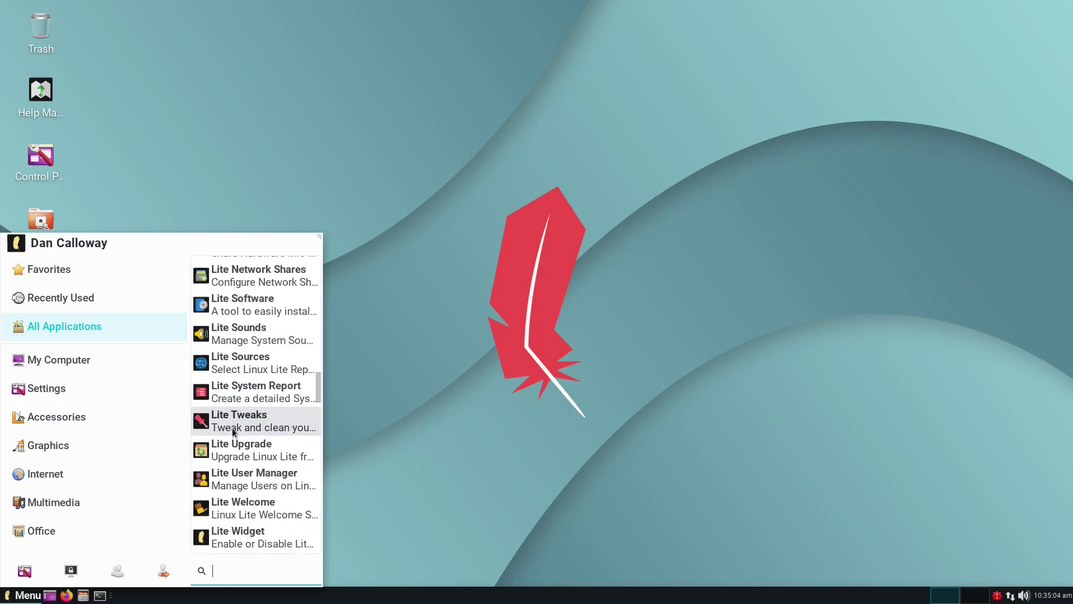
pyautogui.scroll(-10, 233, 432)
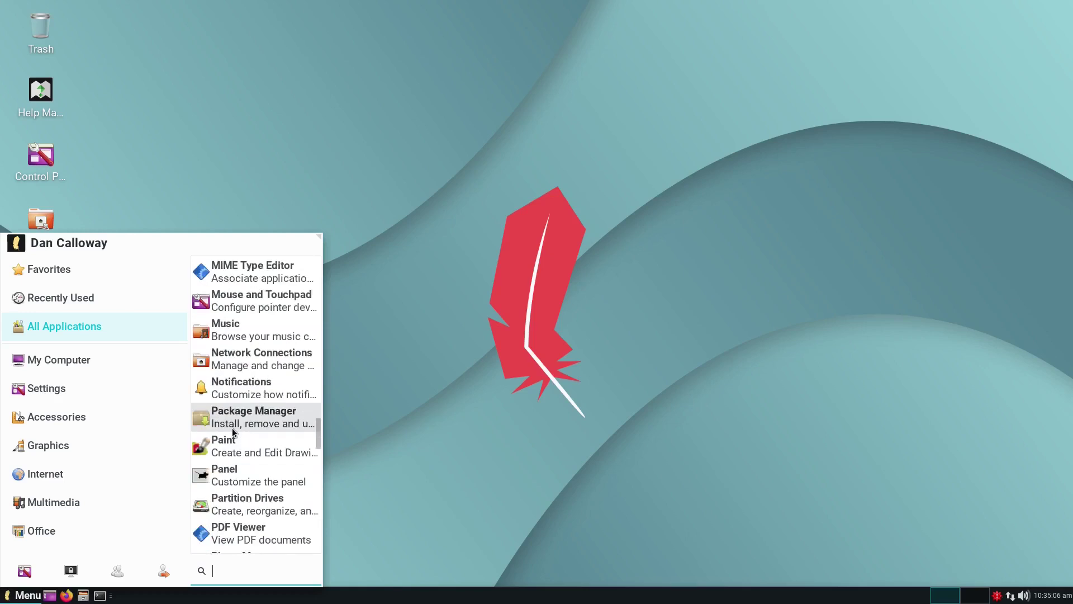
pyautogui.scroll(-3, 232, 432)
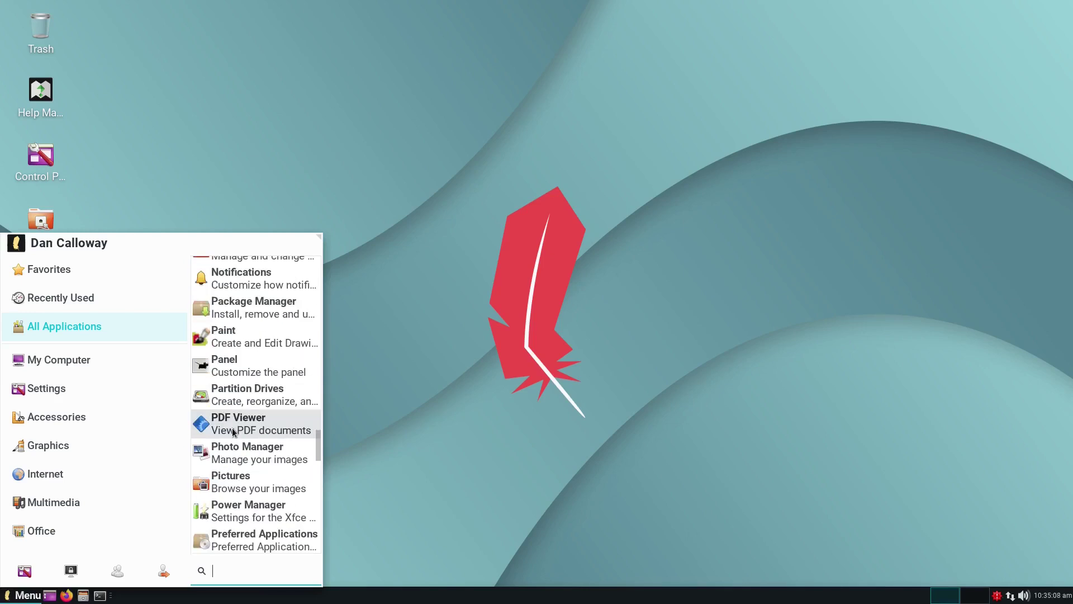
pyautogui.scroll(-3, 233, 432)
pyautogui.scroll(-5, 232, 432)
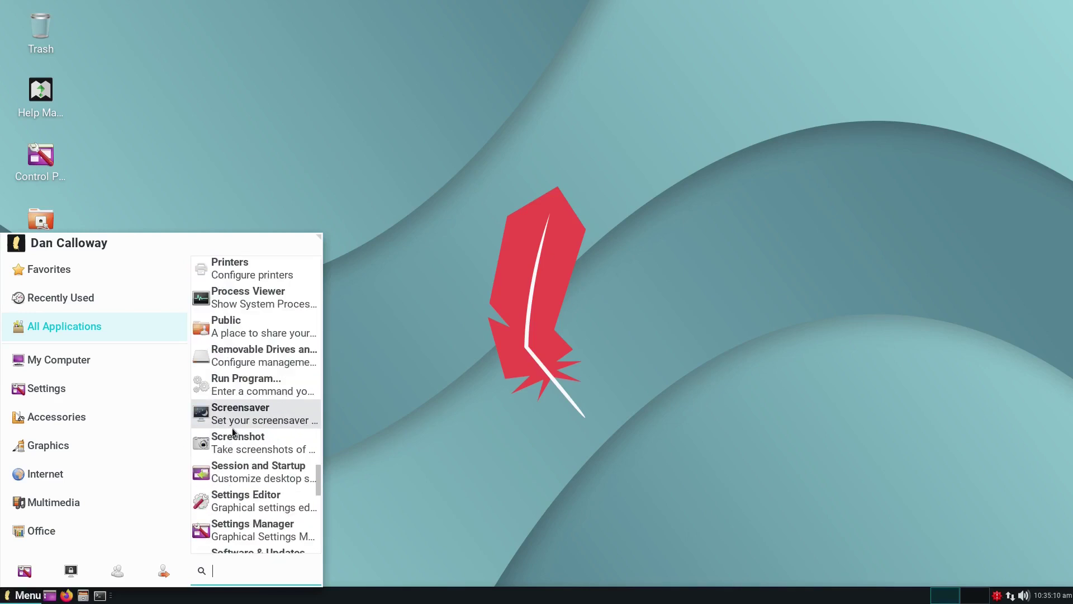
pyautogui.scroll(-3, 233, 432)
pyautogui.scroll(-3, 233, 429)
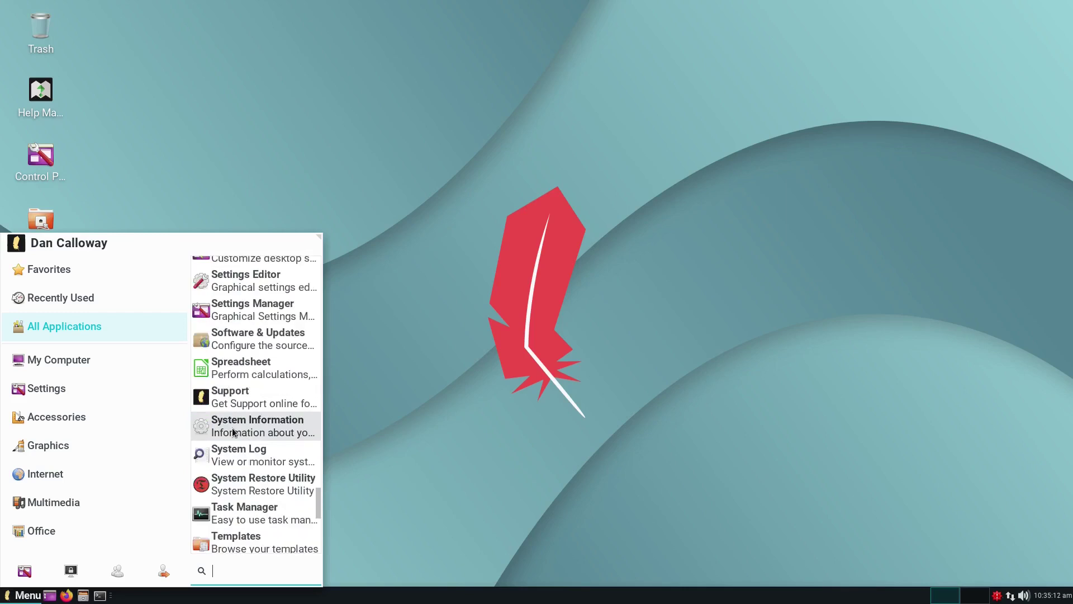
pyautogui.scroll(-6, 232, 432)
pyautogui.scroll(-3, 232, 431)
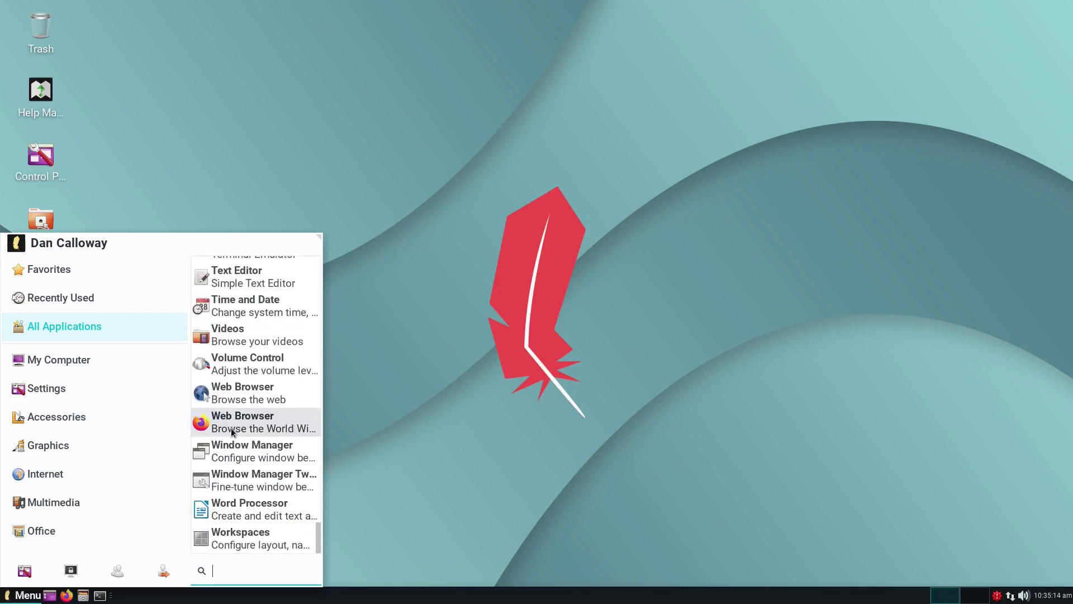
# Step: Launch Firefox, confirm version 82.0 under Help > About Firefox, and open a new tab
pyautogui.click(233, 426)
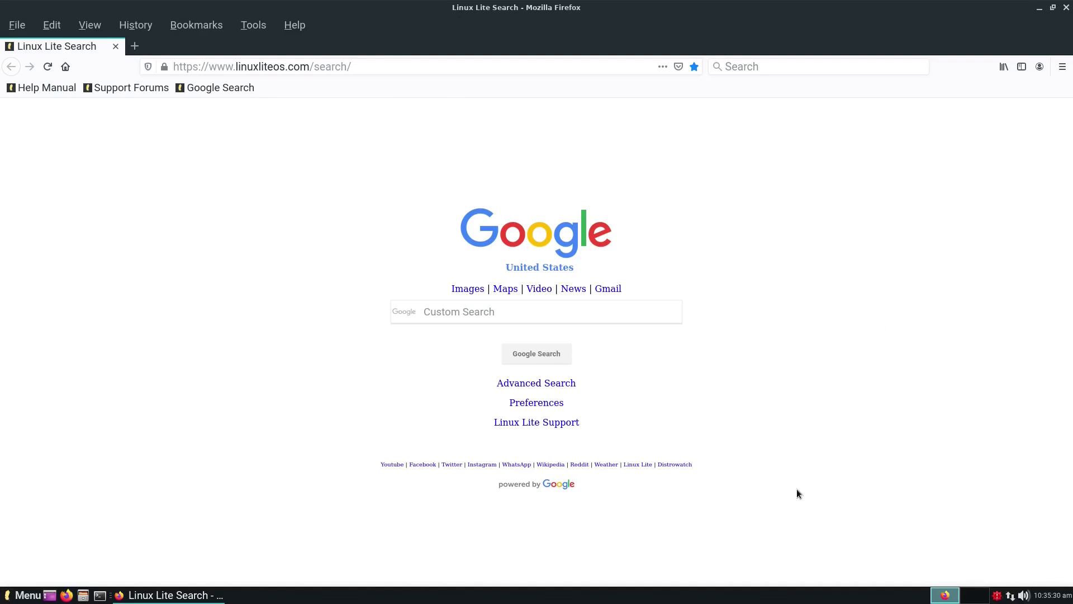
pyautogui.click(294, 26)
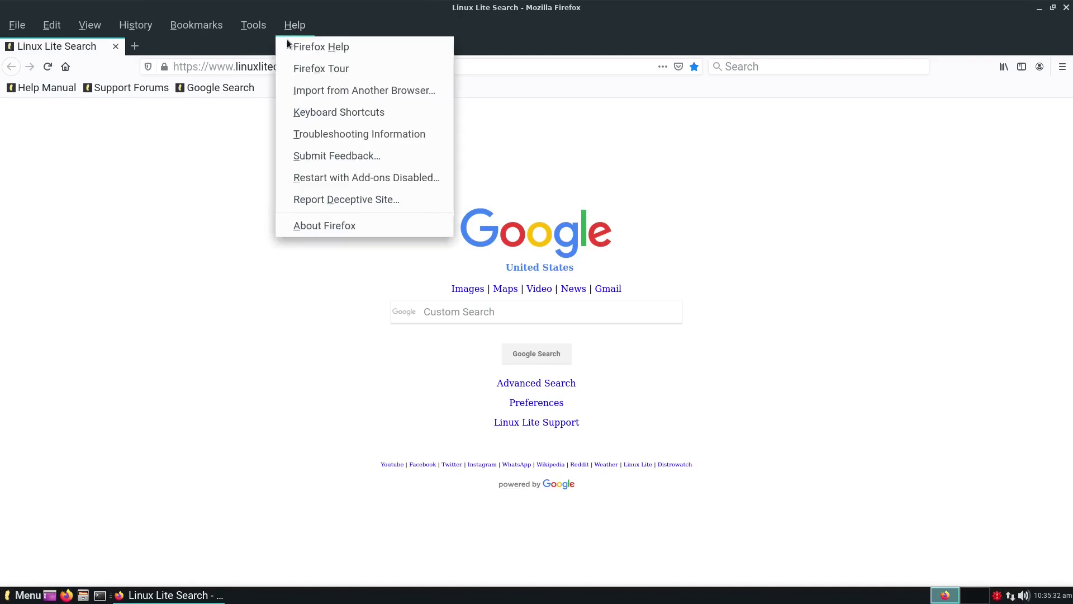
pyautogui.click(307, 230)
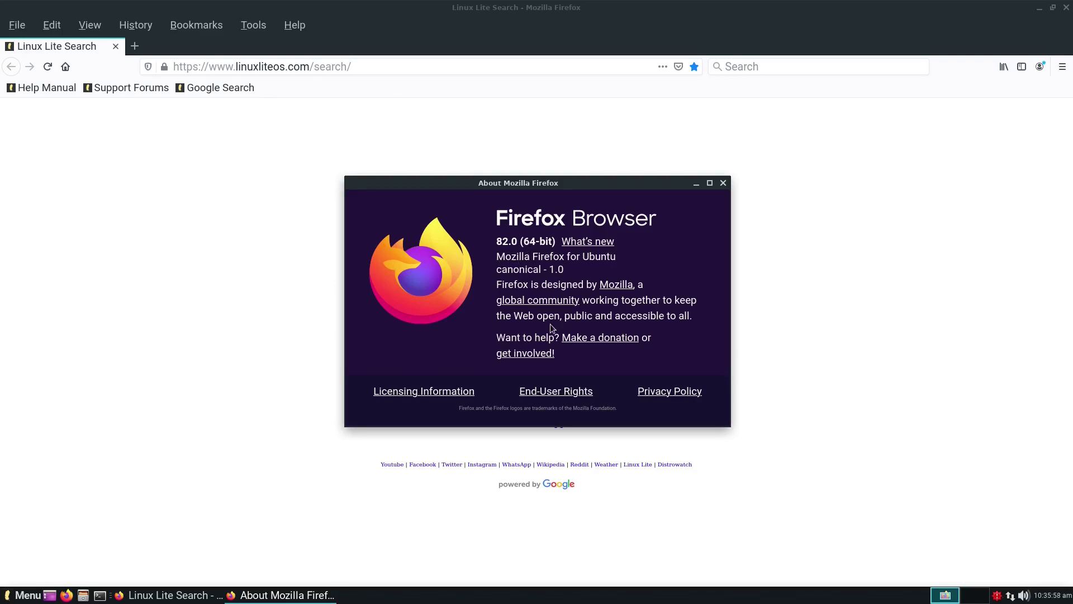
pyautogui.click(723, 183)
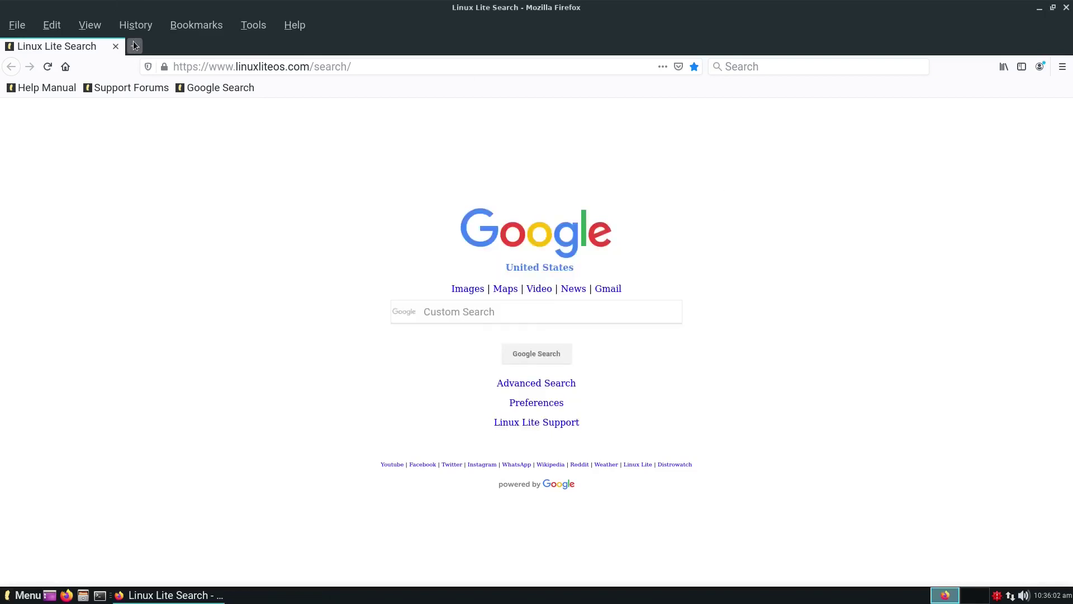
pyautogui.click(135, 46)
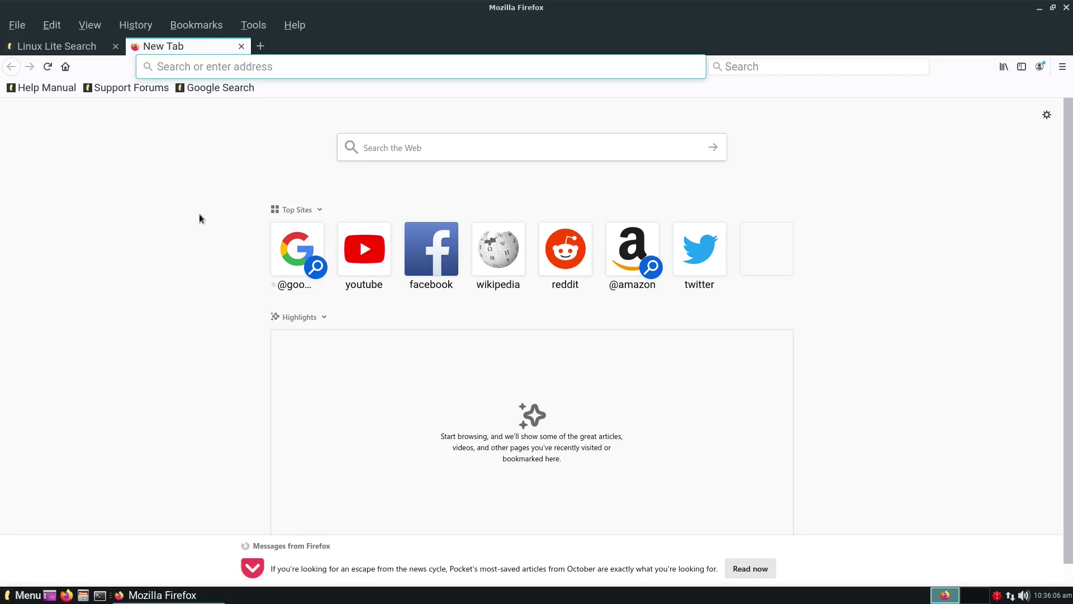
# Step: Load datapioneer-network.org, go to its BLOG page, and quit Firefox
pyautogui.write('datapion')
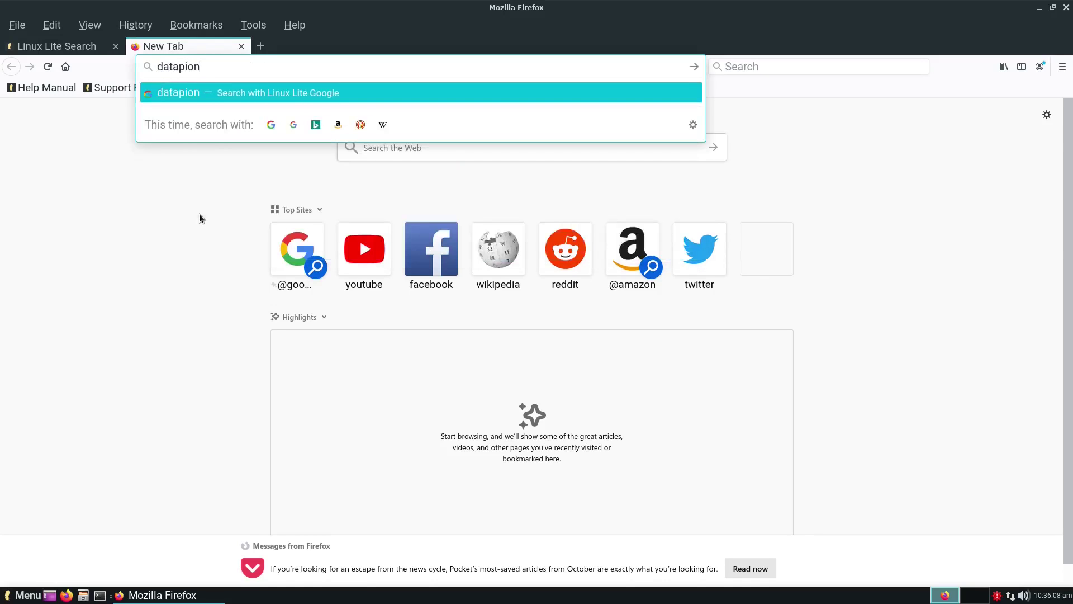
pyautogui.write('eer-network.')
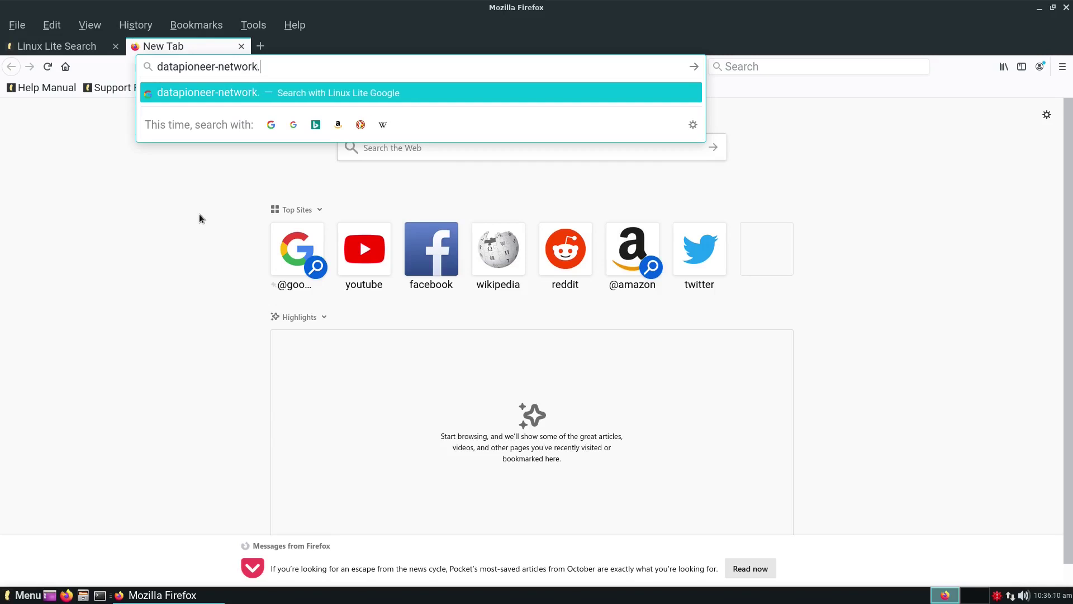
pyautogui.write('org')
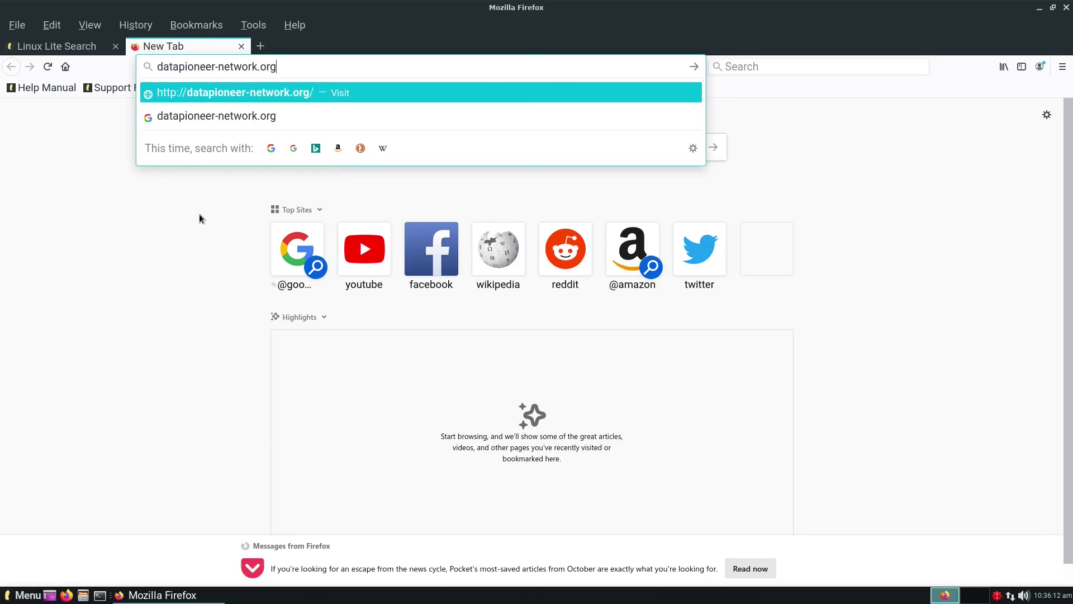
pyautogui.press('Return')
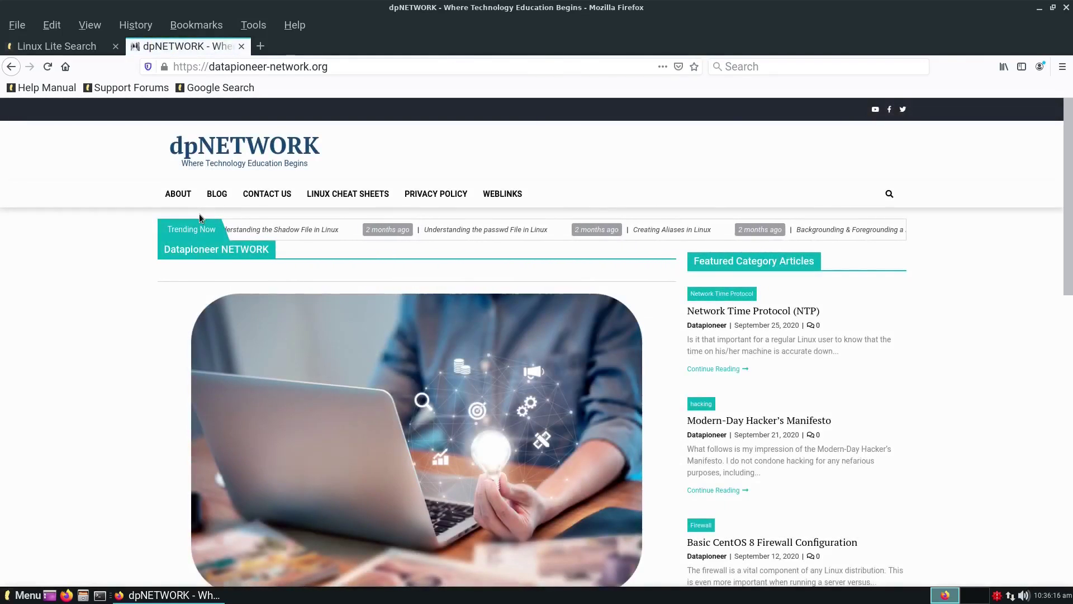
pyautogui.scroll(-5, 349, 238)
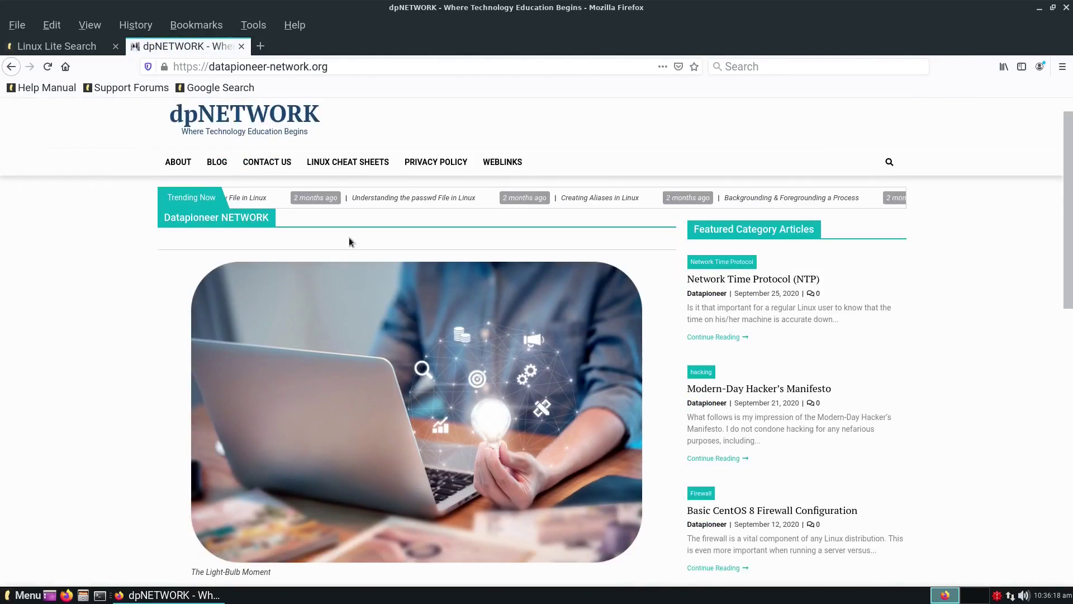
pyautogui.scroll(2, 349, 238)
pyautogui.scroll(2, 348, 237)
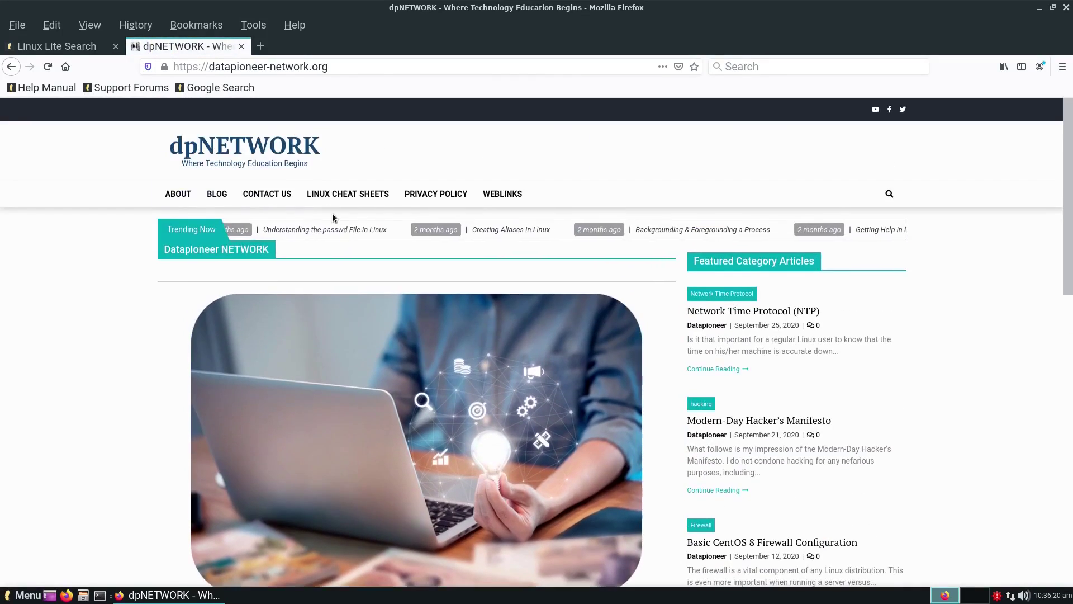
pyautogui.click(225, 194)
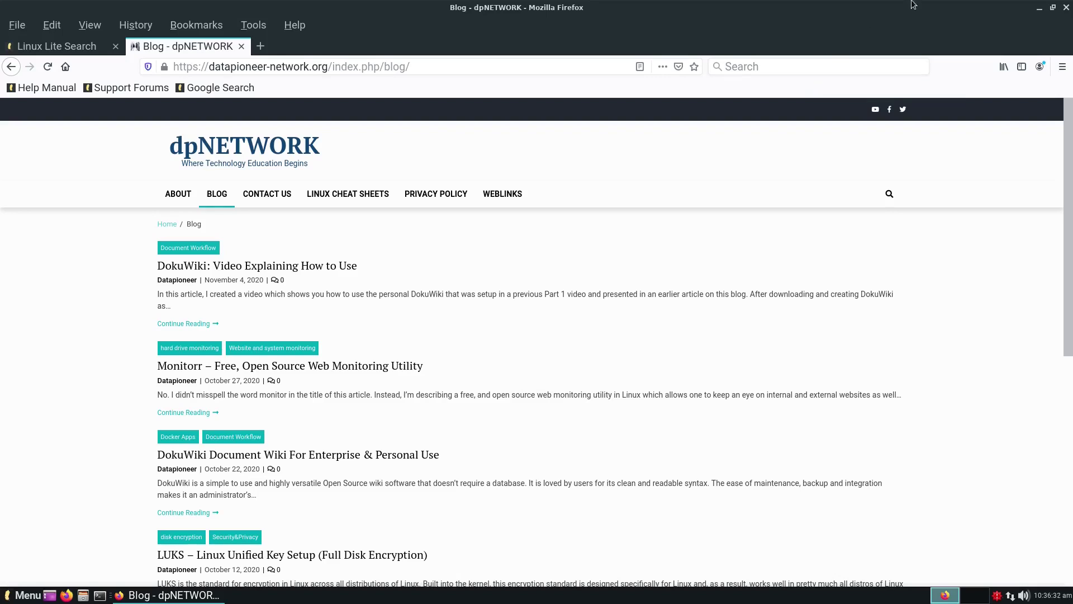
pyautogui.click(1067, 7)
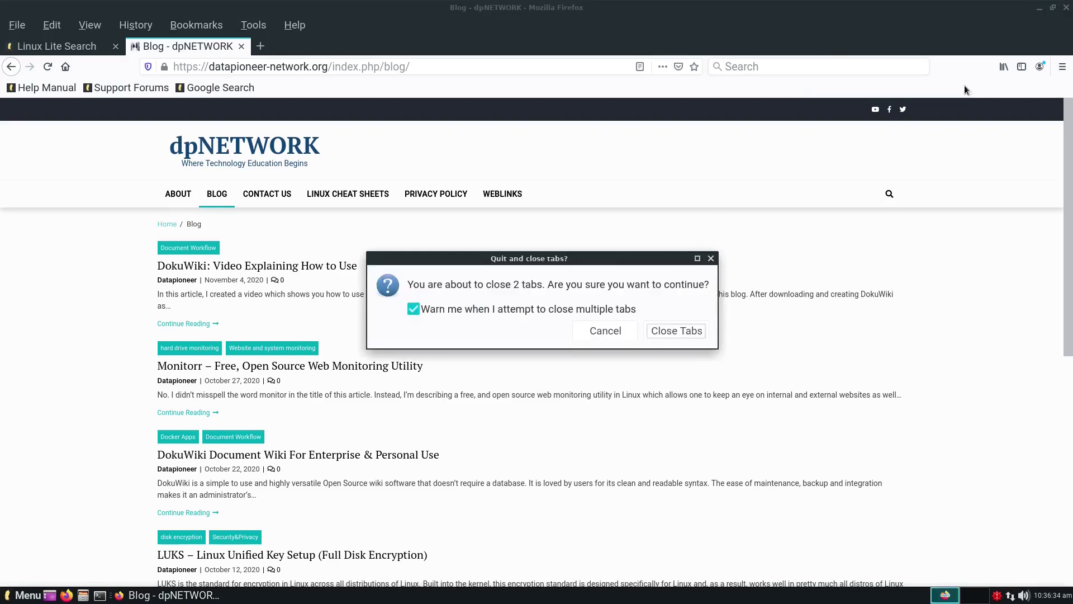
pyautogui.click(685, 334)
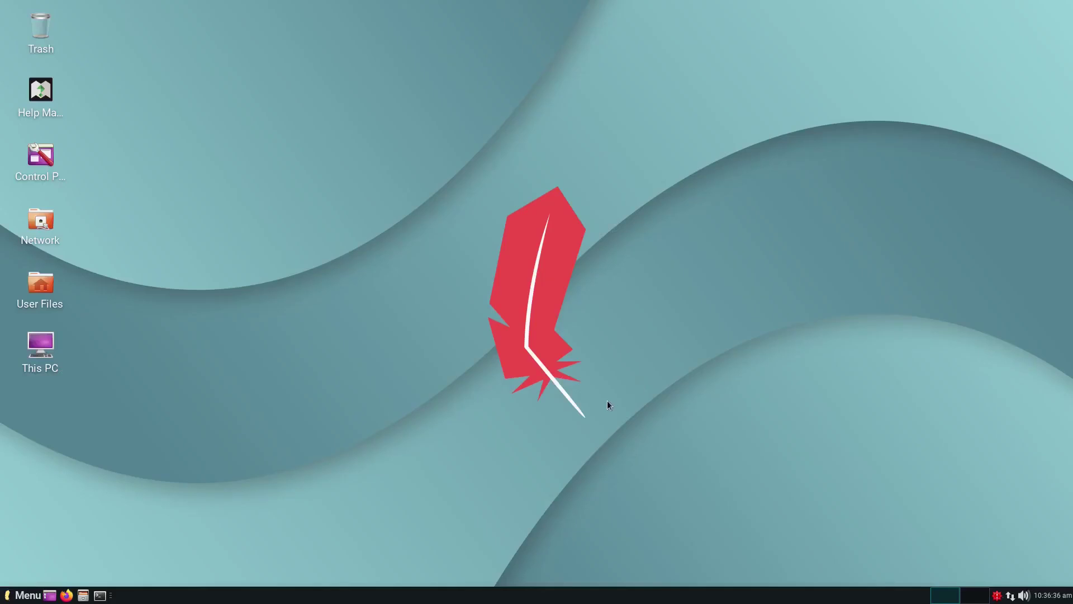
pyautogui.click(20, 596)
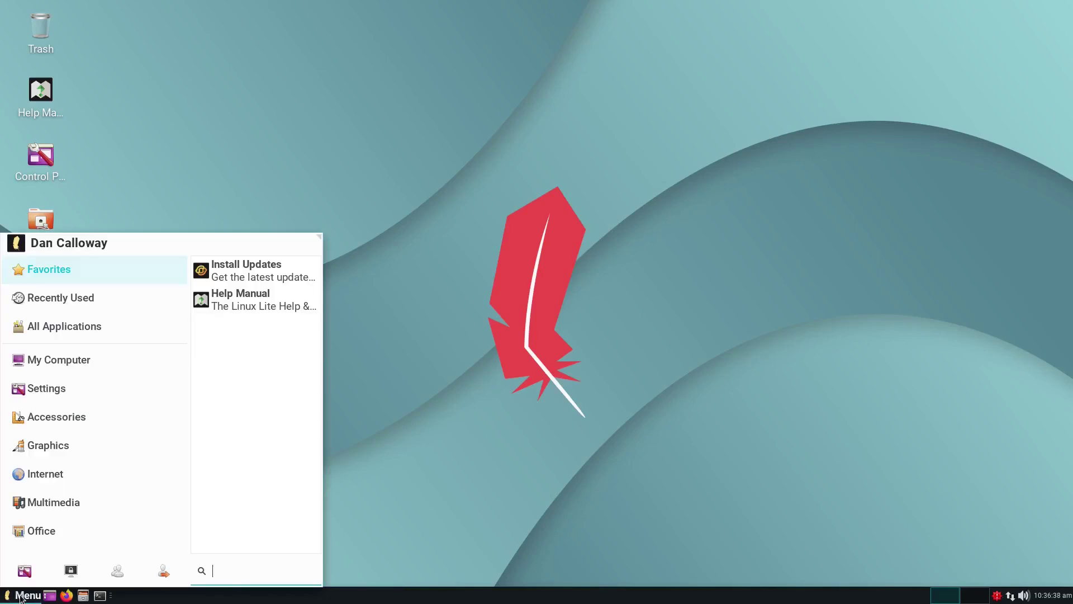
pyautogui.moveTo(50, 417)
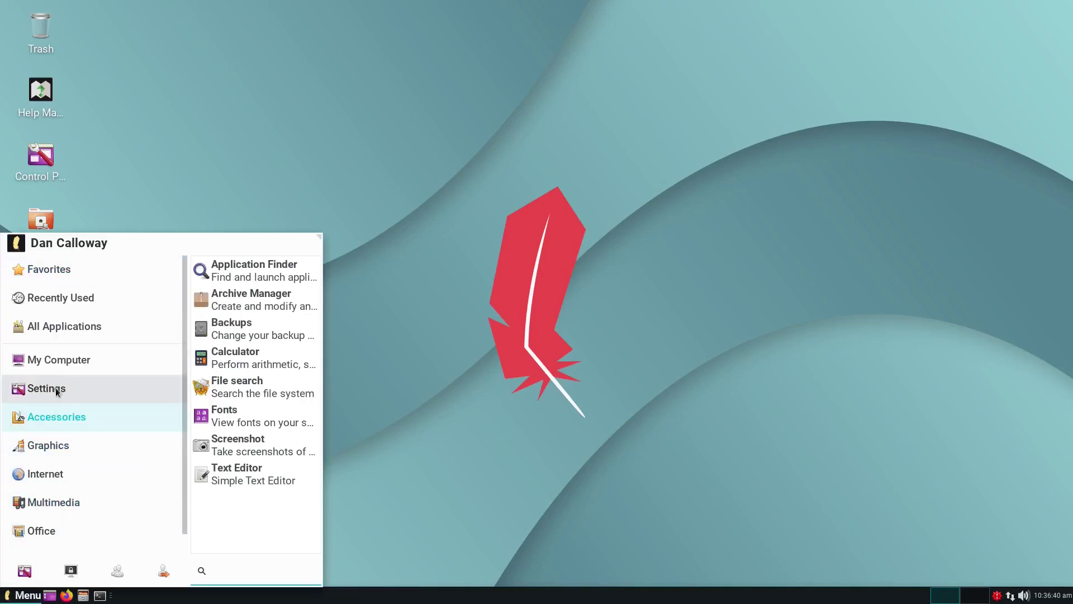
pyautogui.moveTo(60, 365)
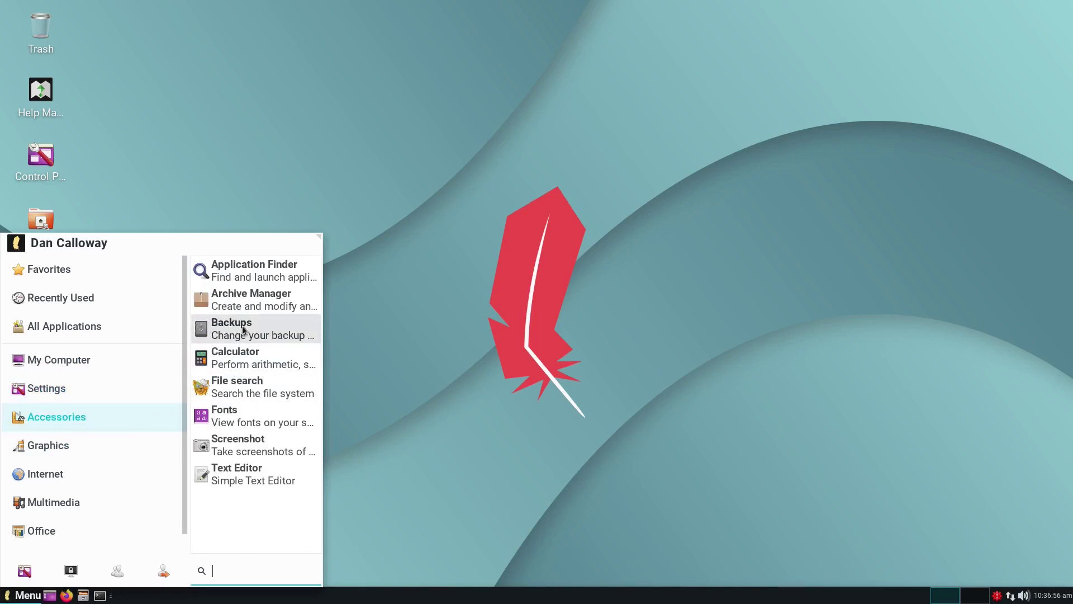
pyautogui.click(244, 330)
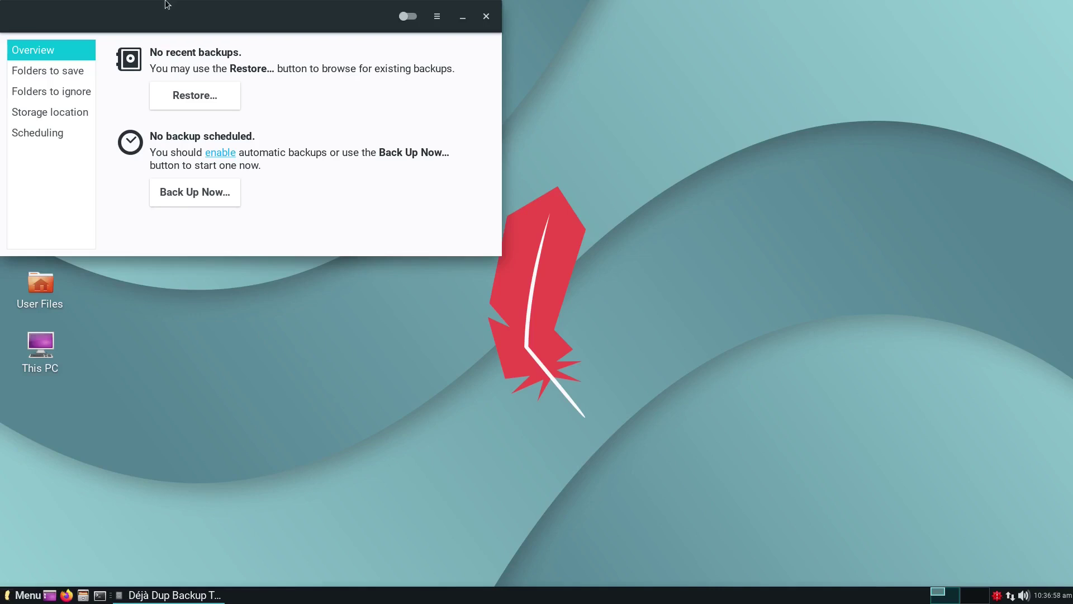
pyautogui.moveTo(163, 7); pyautogui.dragTo(447, 149)
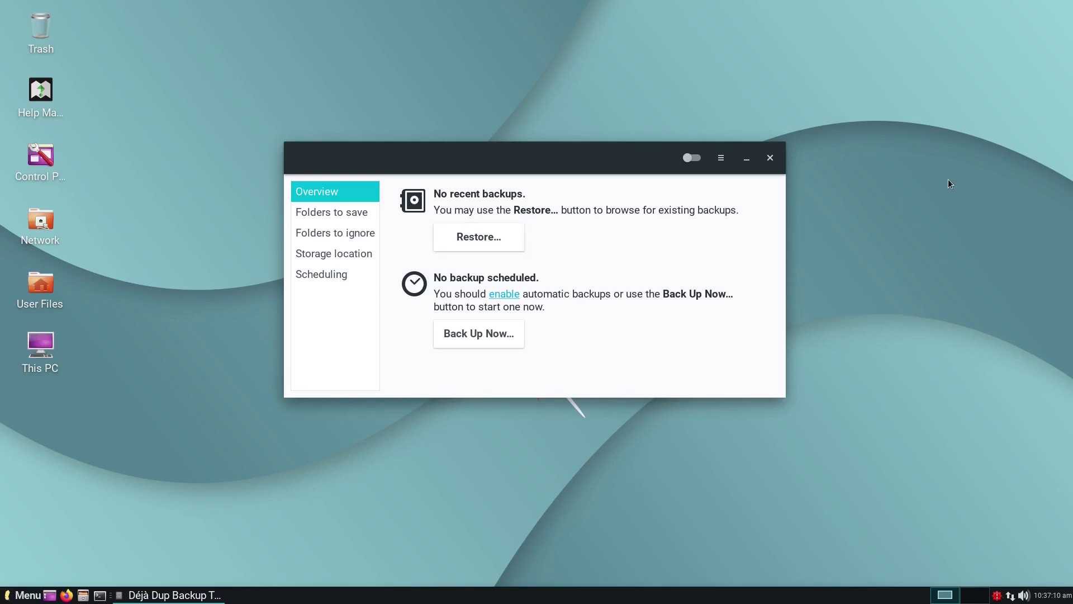
pyautogui.click(770, 158)
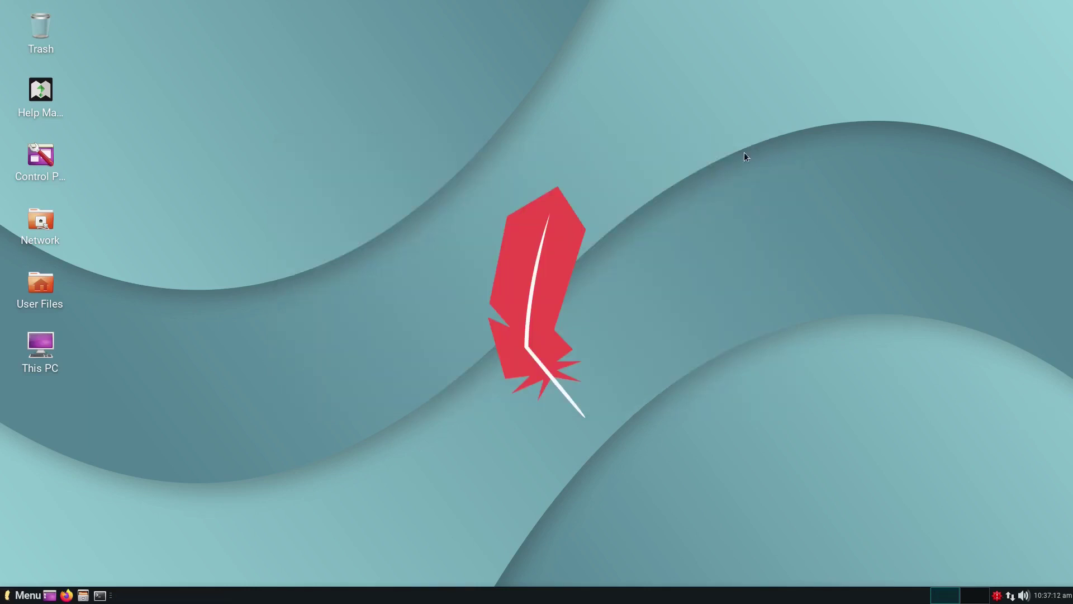
pyautogui.click(24, 596)
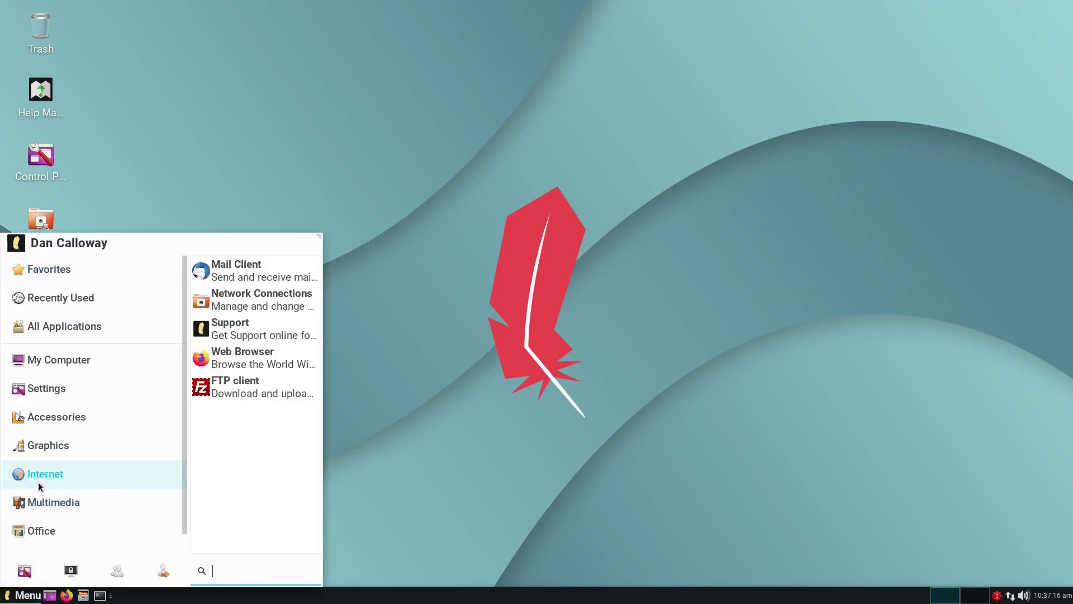
pyautogui.moveTo(58, 424)
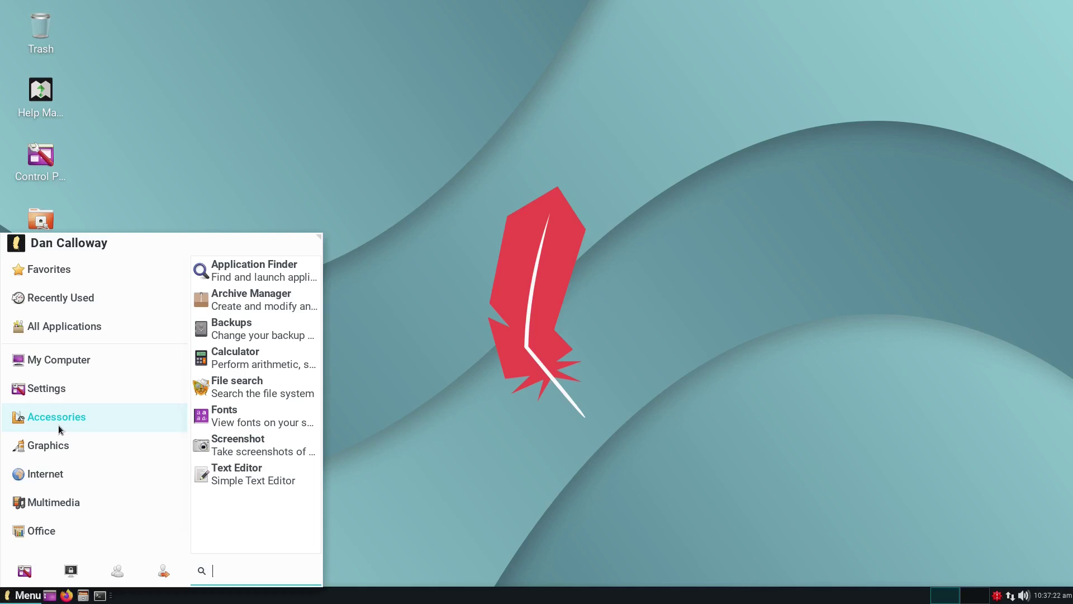
pyautogui.click(234, 474)
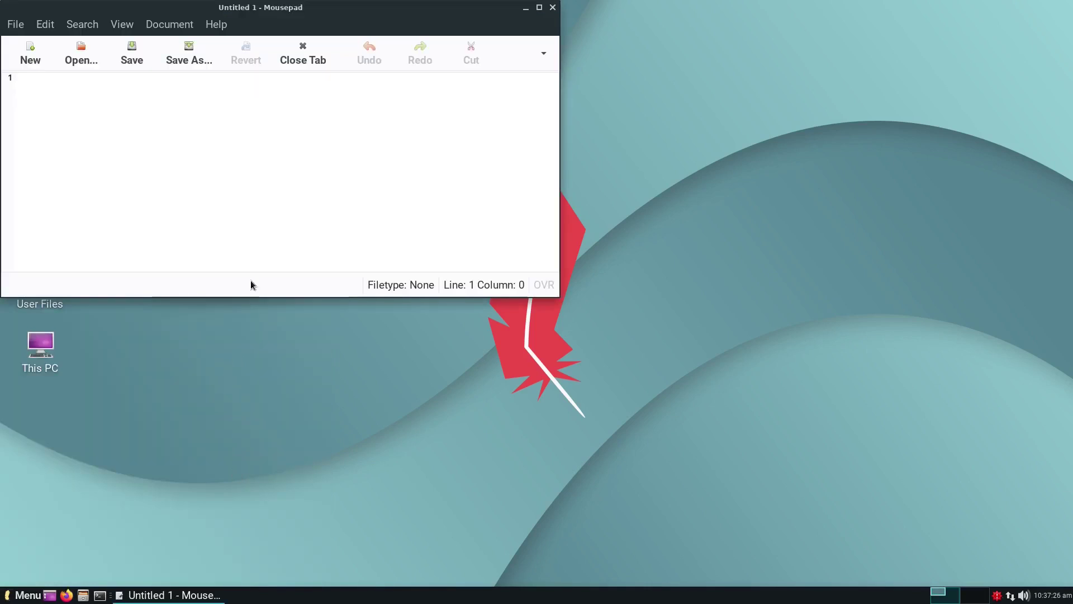
pyautogui.moveTo(379, 5); pyautogui.dragTo(655, 141)
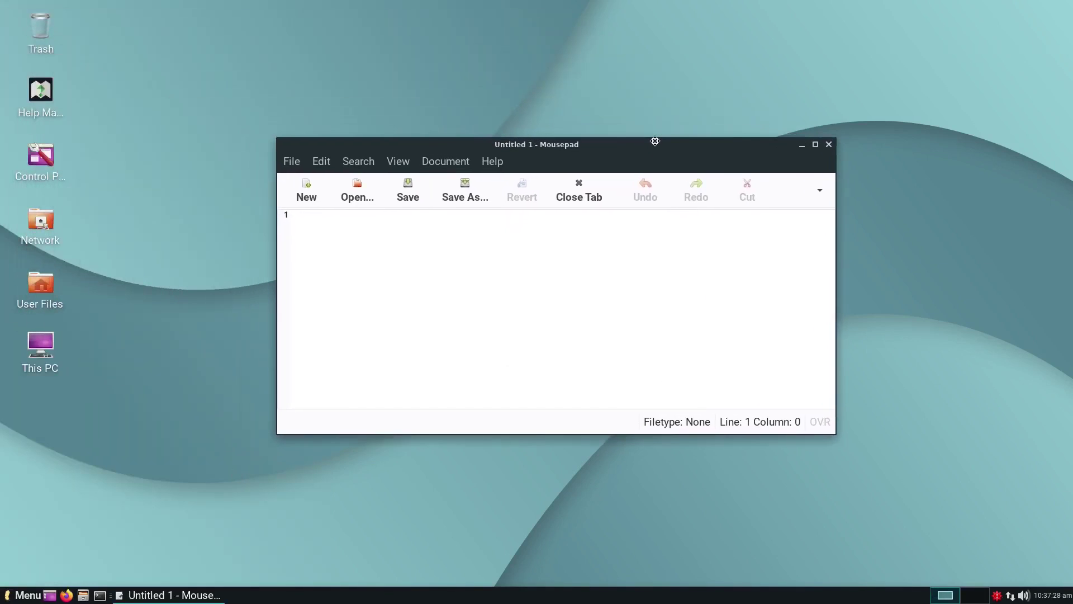
pyautogui.click(492, 161)
pyautogui.click(505, 215)
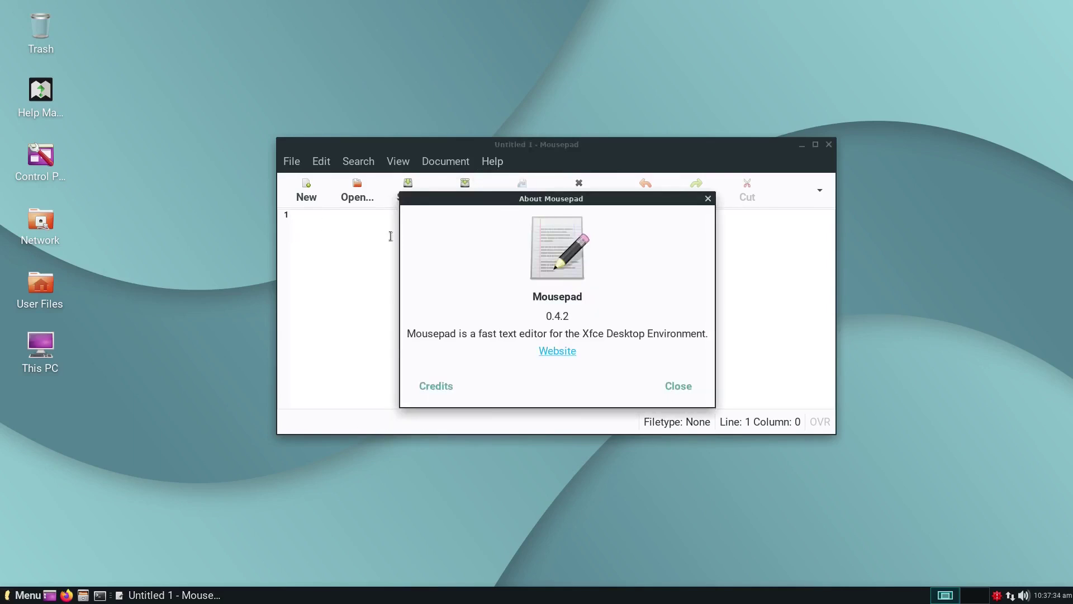
pyautogui.click(682, 389)
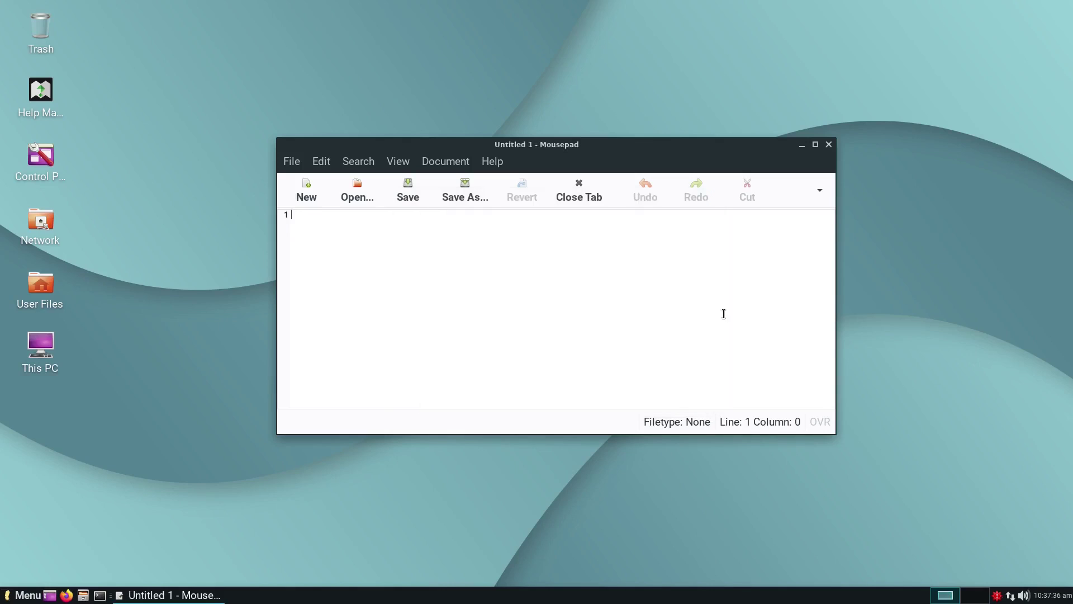
pyautogui.click(815, 144)
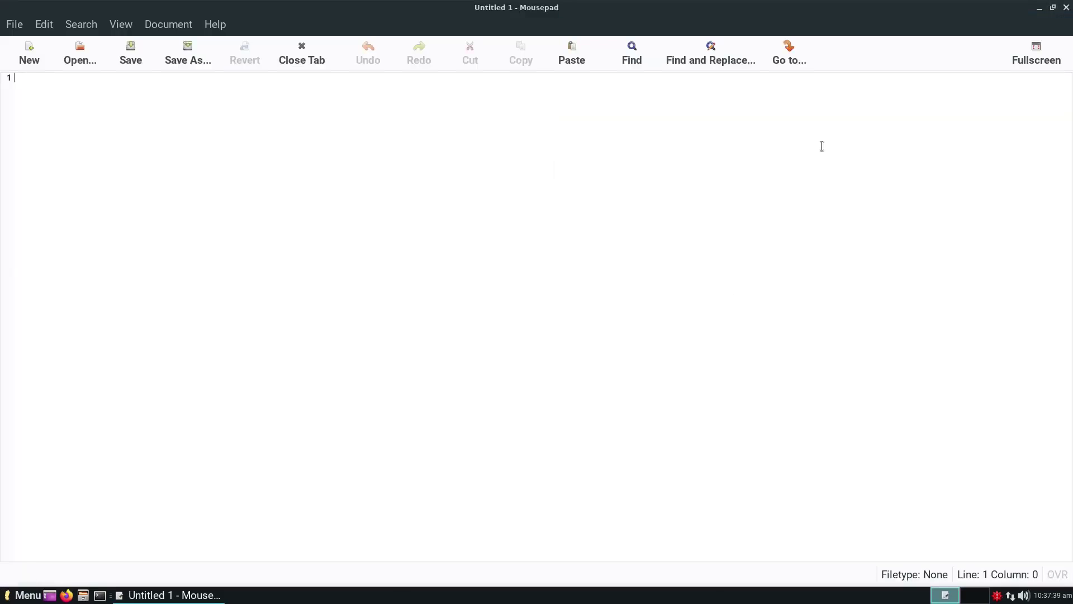
pyautogui.click(1066, 7)
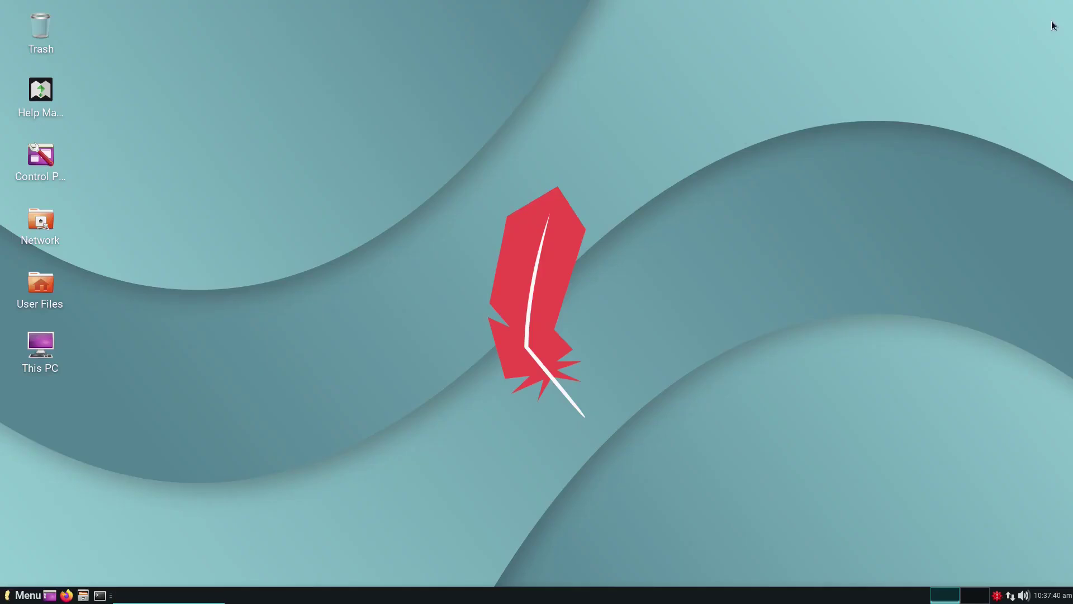
pyautogui.click(21, 596)
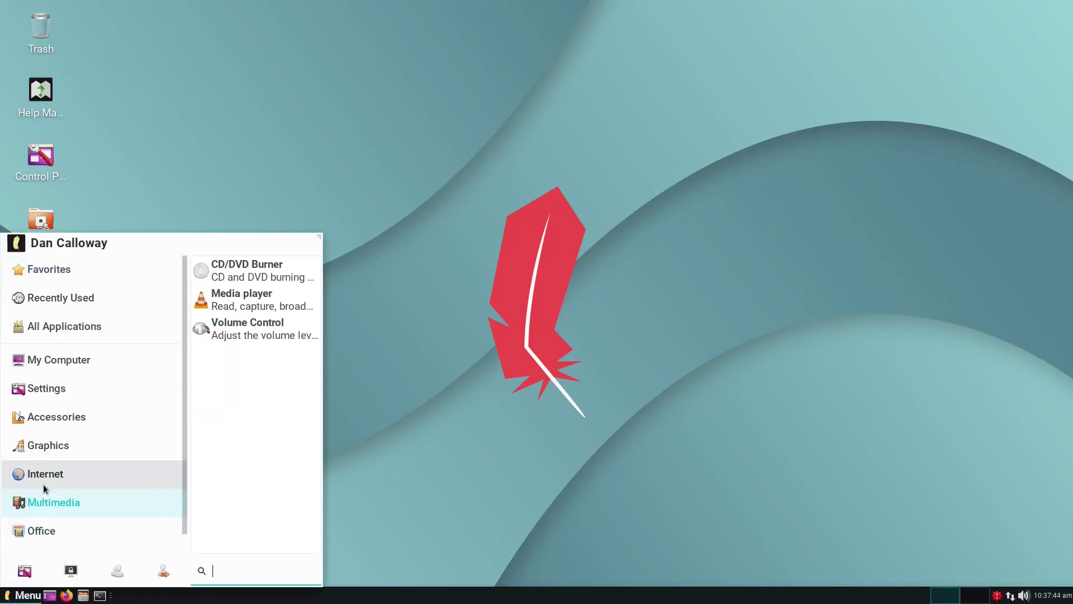
pyautogui.moveTo(54, 453)
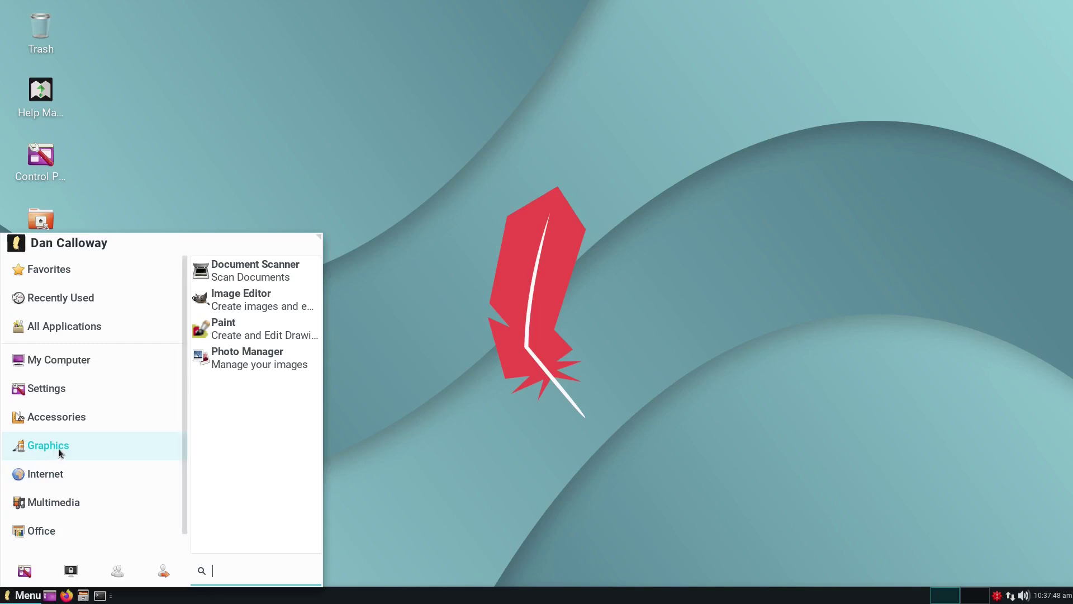
pyautogui.moveTo(176, 396)
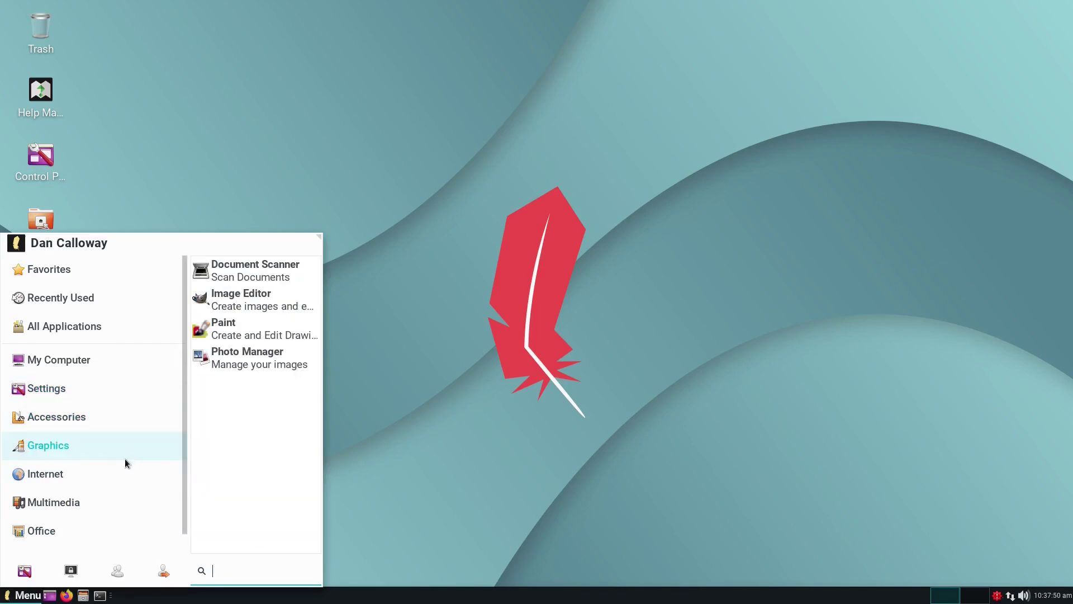
pyautogui.moveTo(163, 449)
pyautogui.click(251, 297)
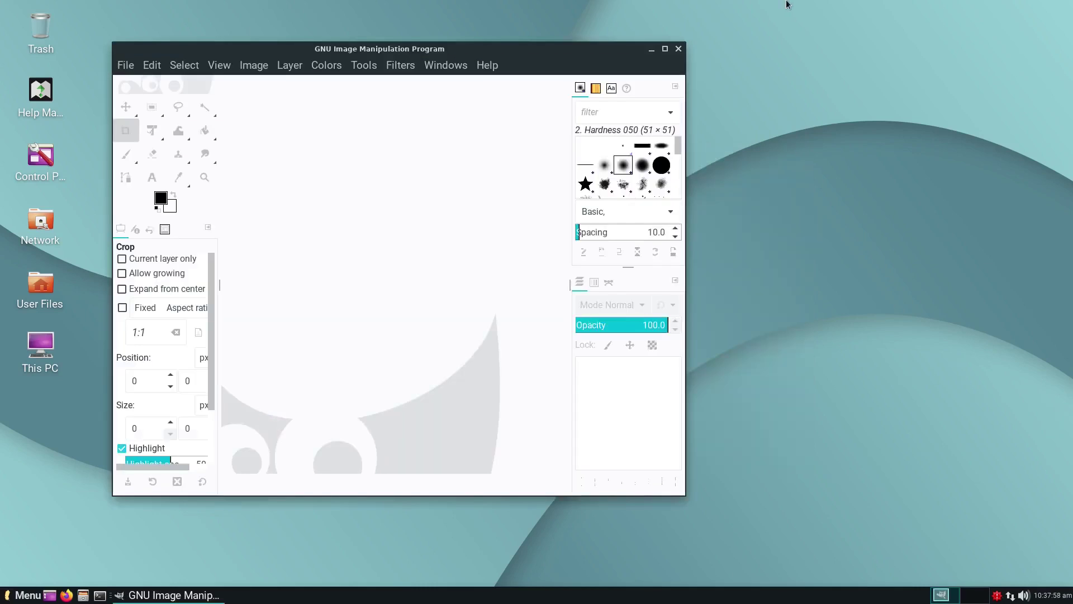
pyautogui.click(665, 49)
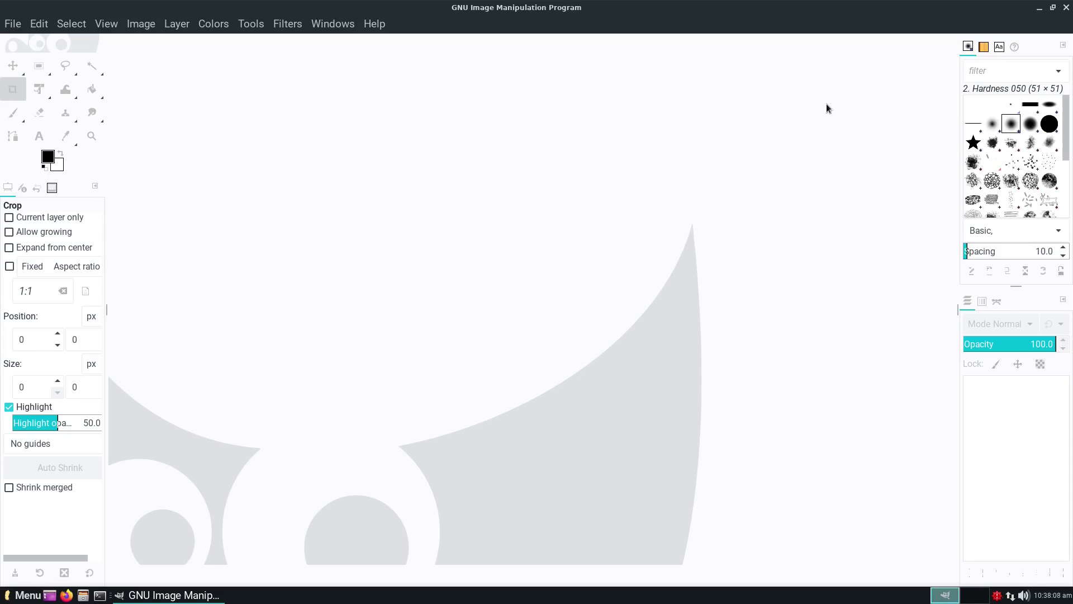
pyautogui.click(1067, 8)
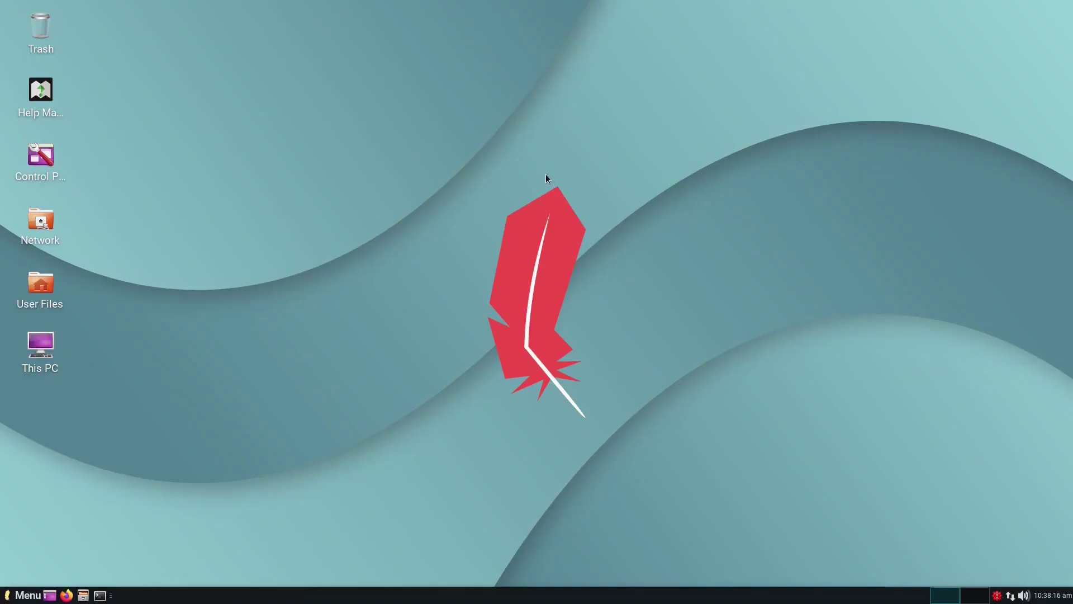
pyautogui.click(29, 595)
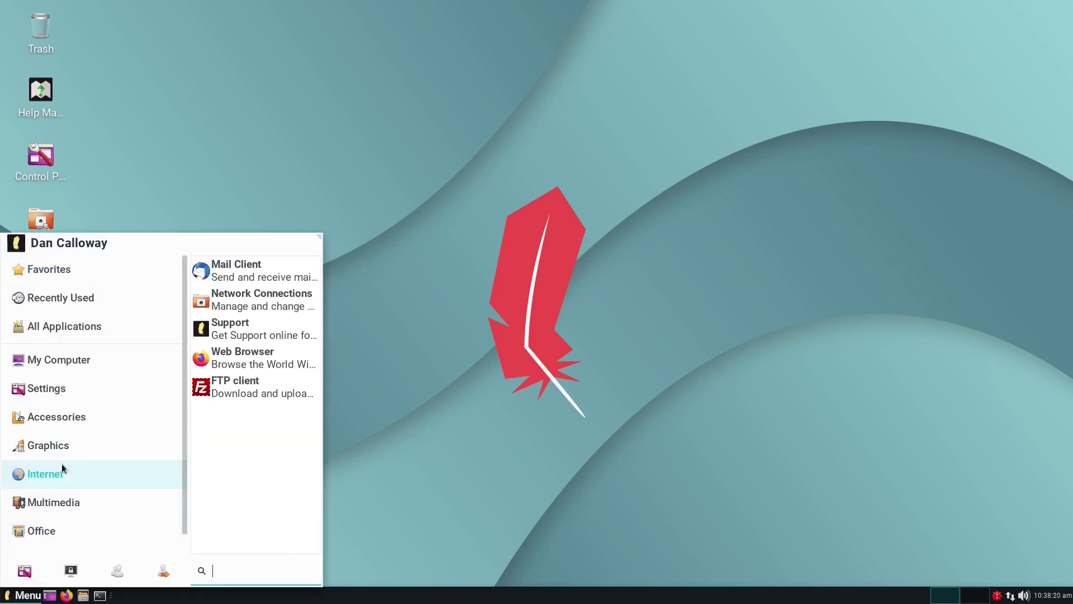
pyautogui.moveTo(62, 454)
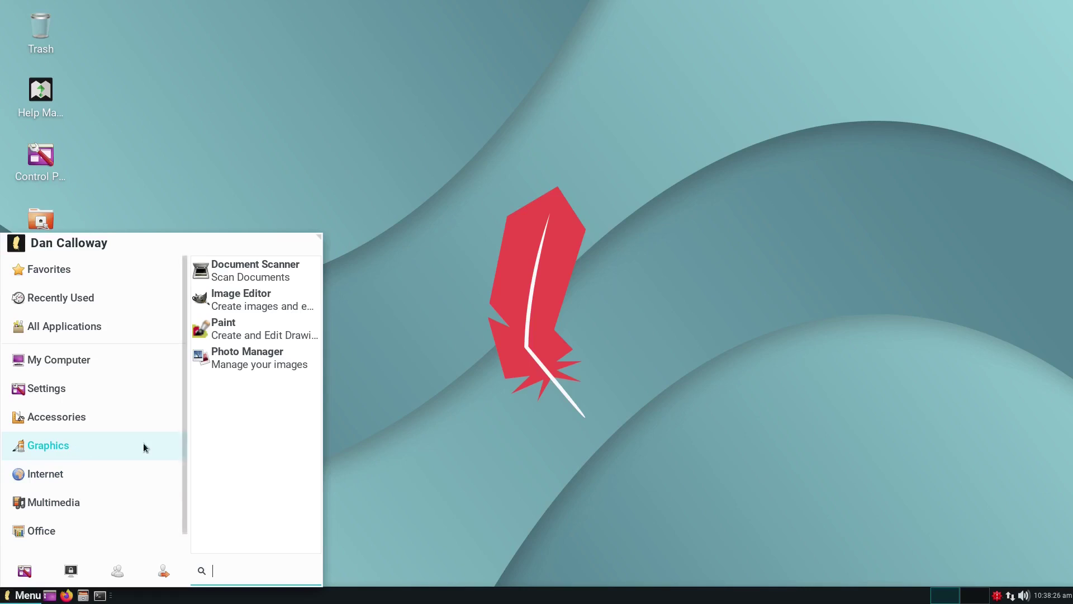
pyautogui.click(249, 359)
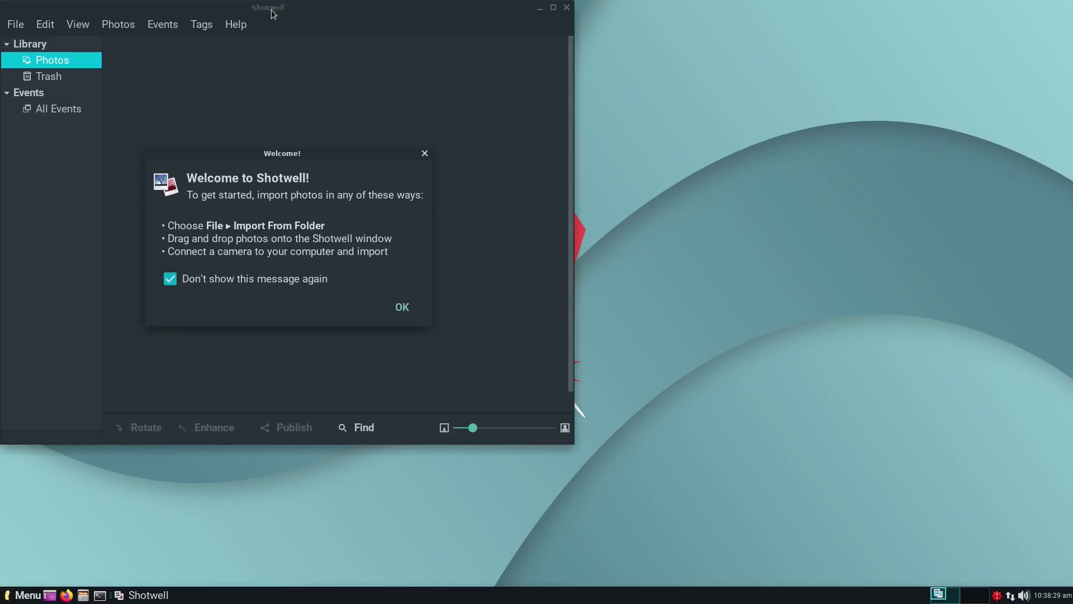
pyautogui.moveTo(238, 6); pyautogui.dragTo(490, 66)
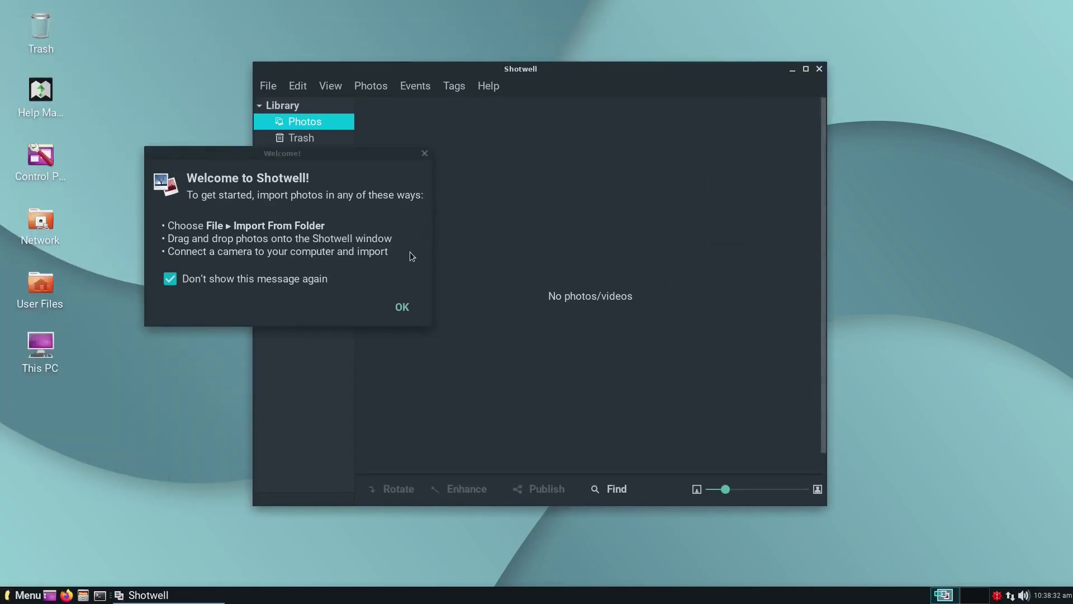
pyautogui.click(404, 305)
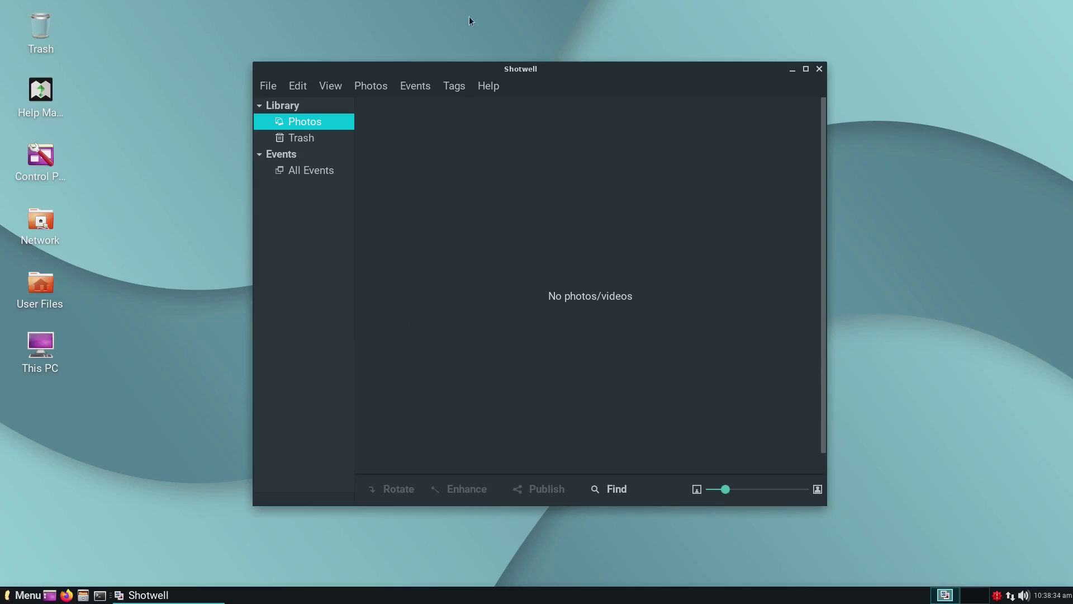
pyautogui.click(488, 85)
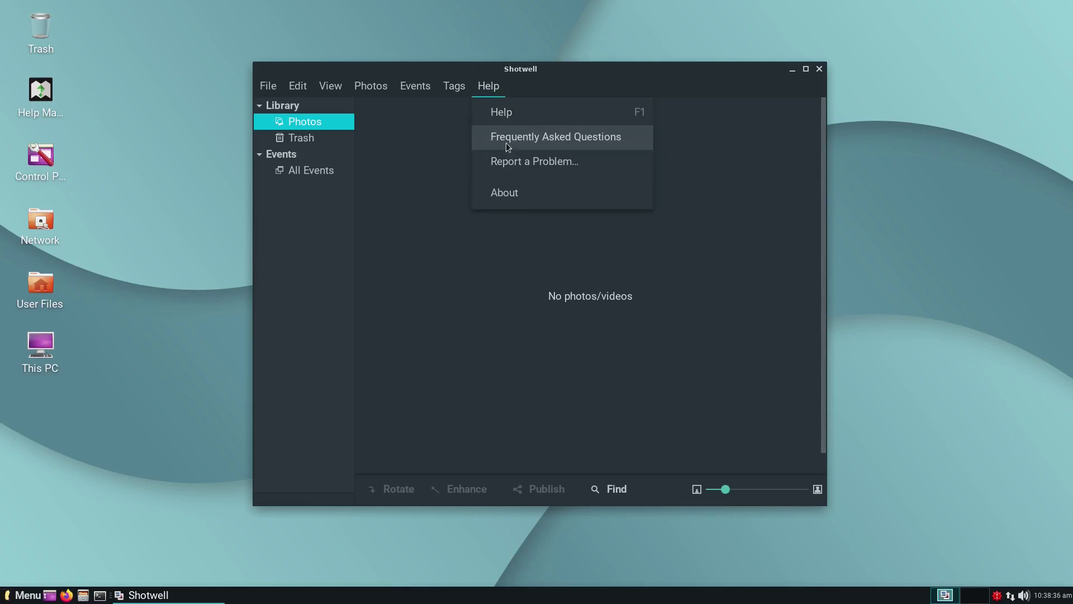
pyautogui.click(512, 192)
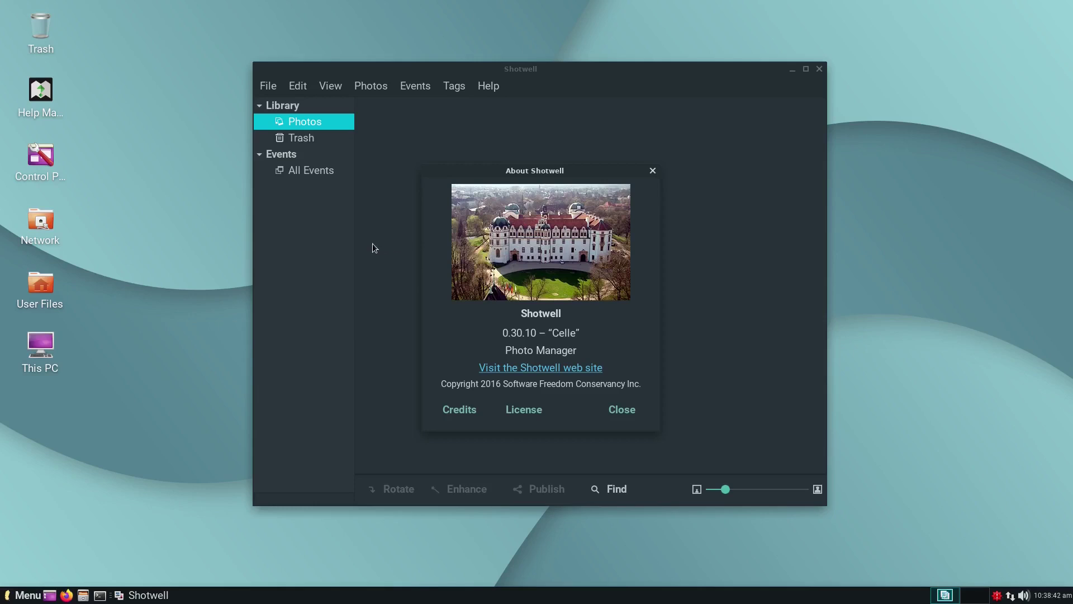
pyautogui.click(625, 415)
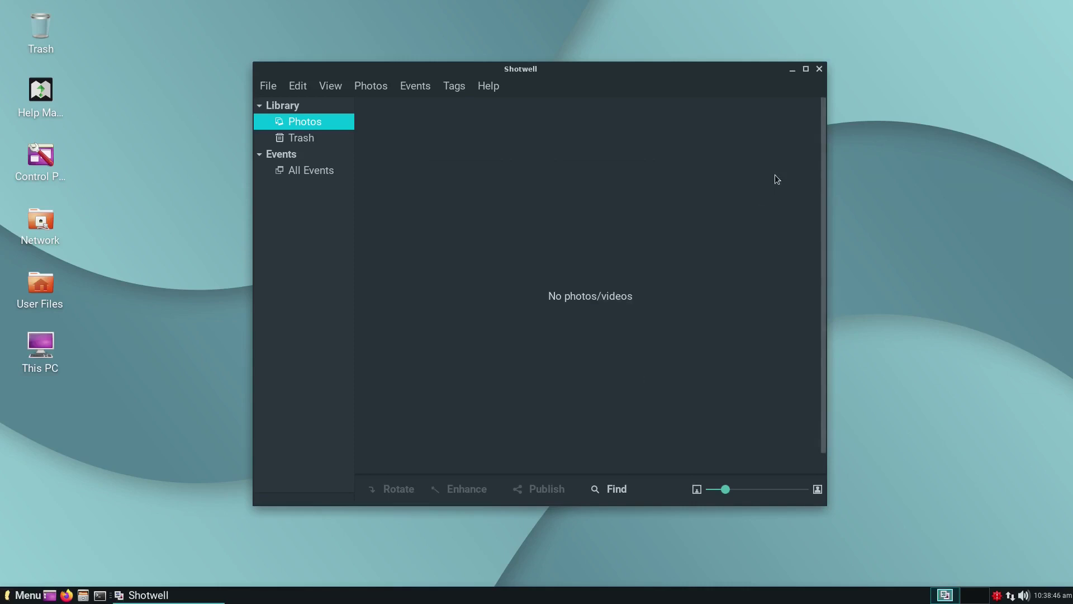
pyautogui.click(819, 69)
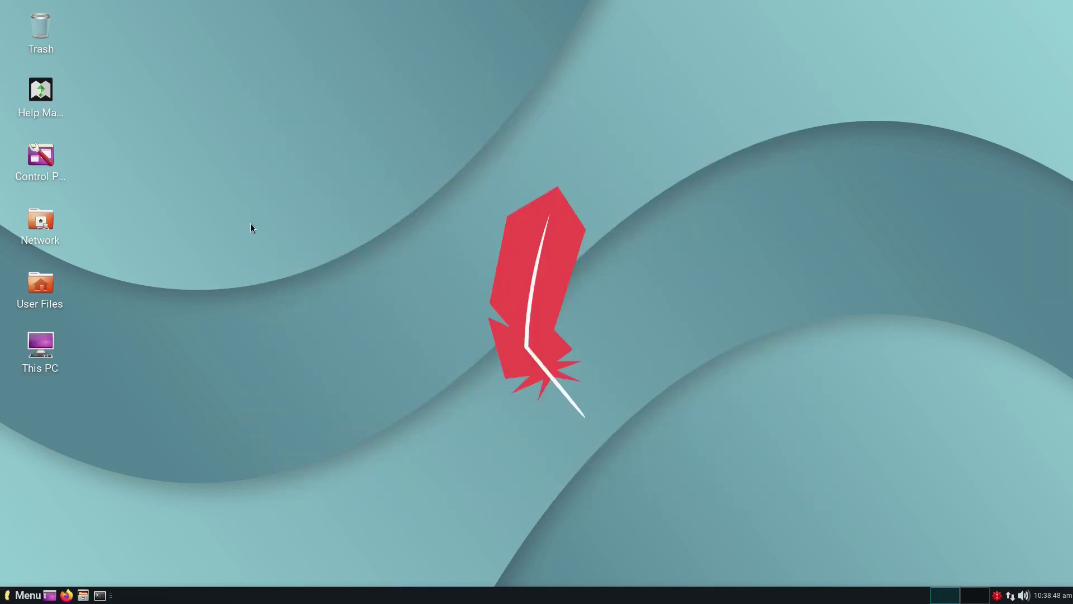
pyautogui.click(31, 595)
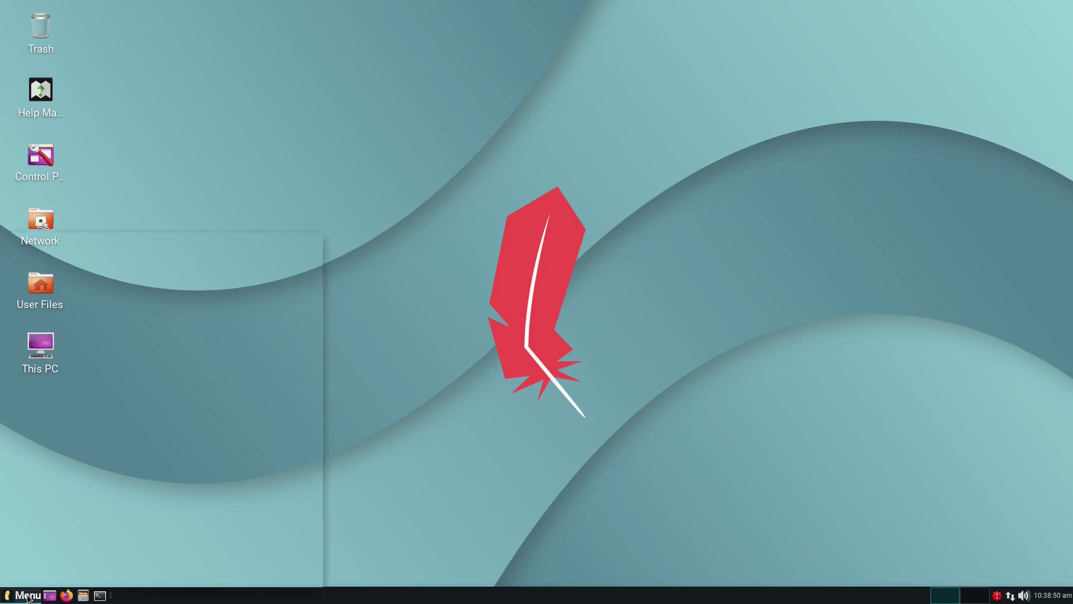
pyautogui.moveTo(49, 479)
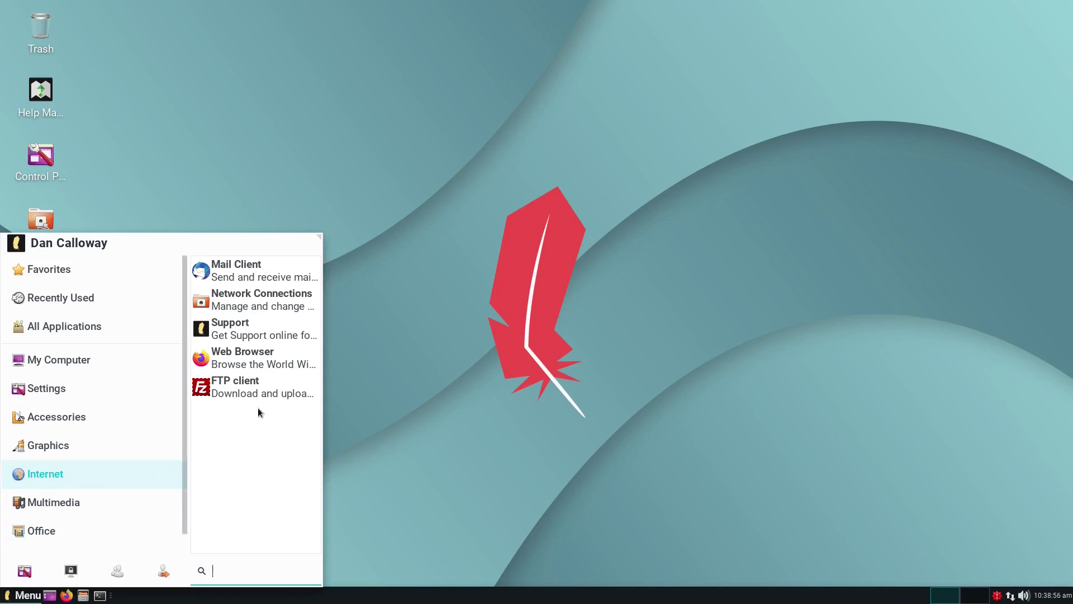
pyautogui.click(267, 277)
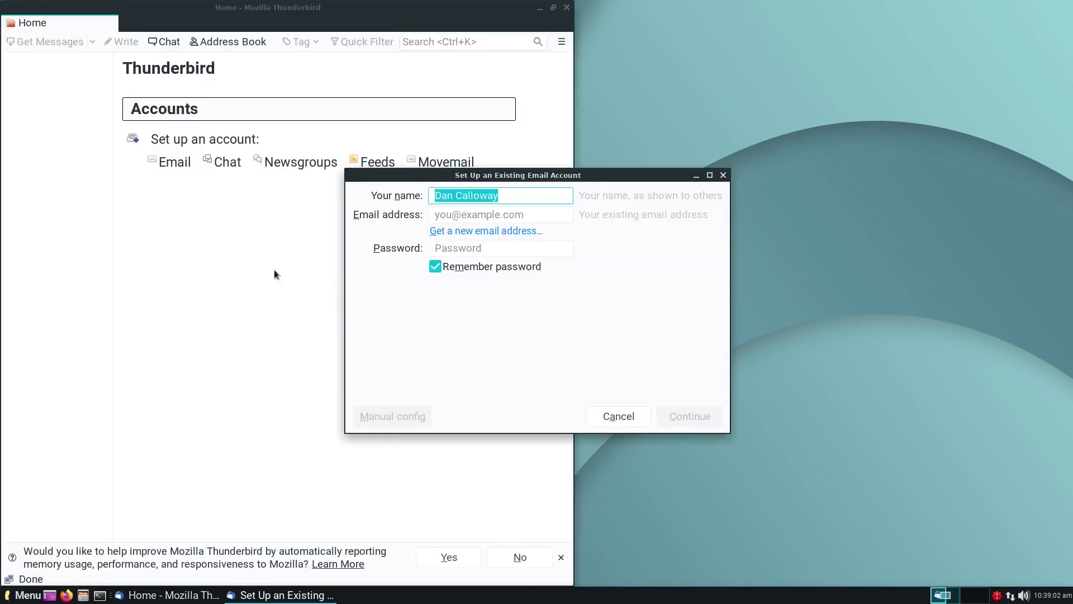
pyautogui.click(619, 417)
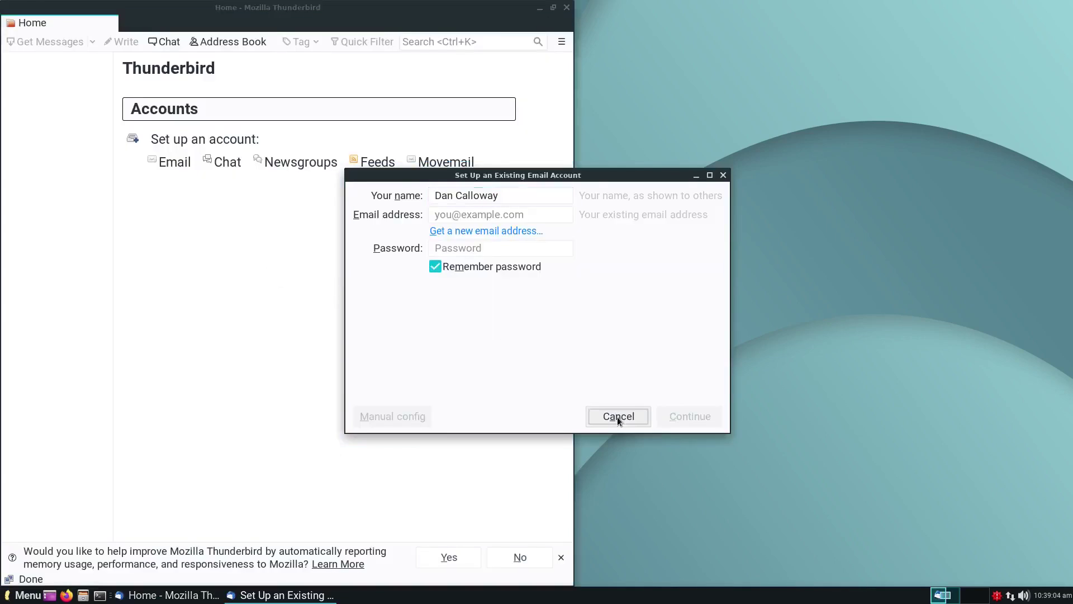
pyautogui.click(567, 9)
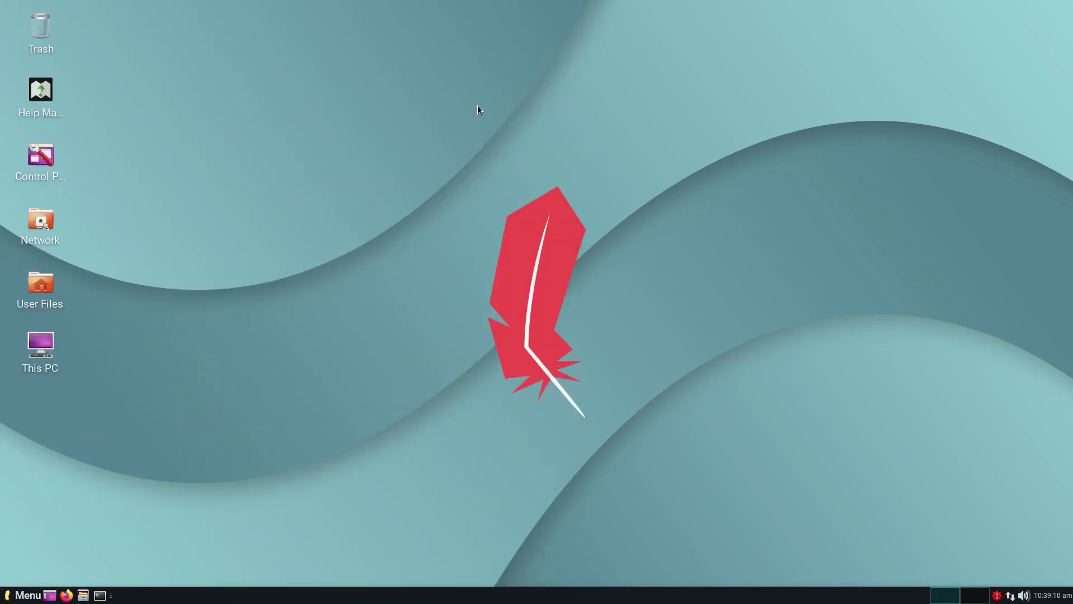
pyautogui.click(33, 599)
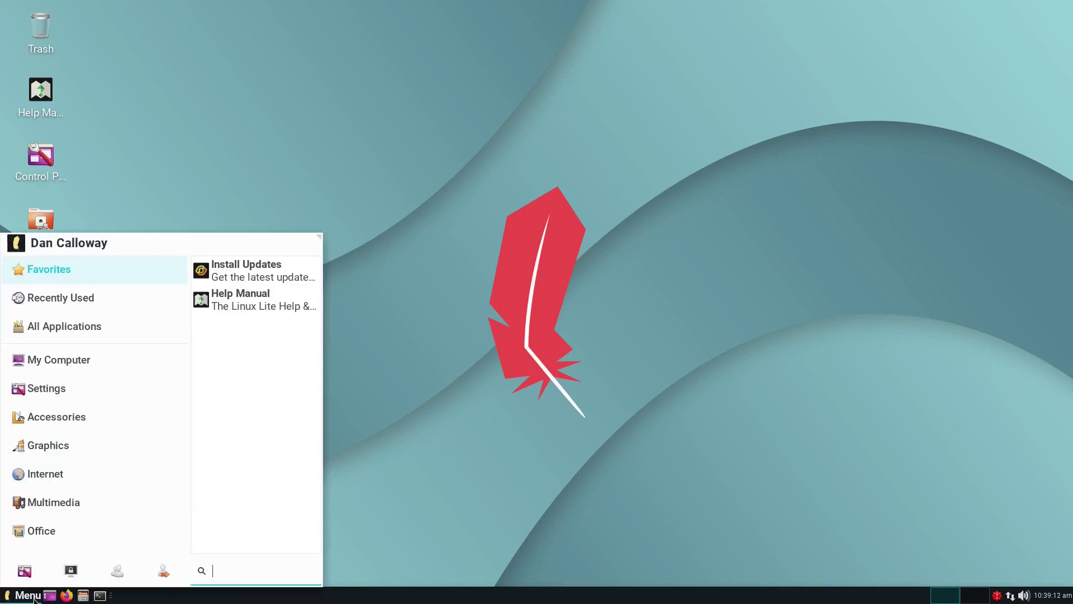
pyautogui.moveTo(58, 506)
pyautogui.moveTo(55, 478)
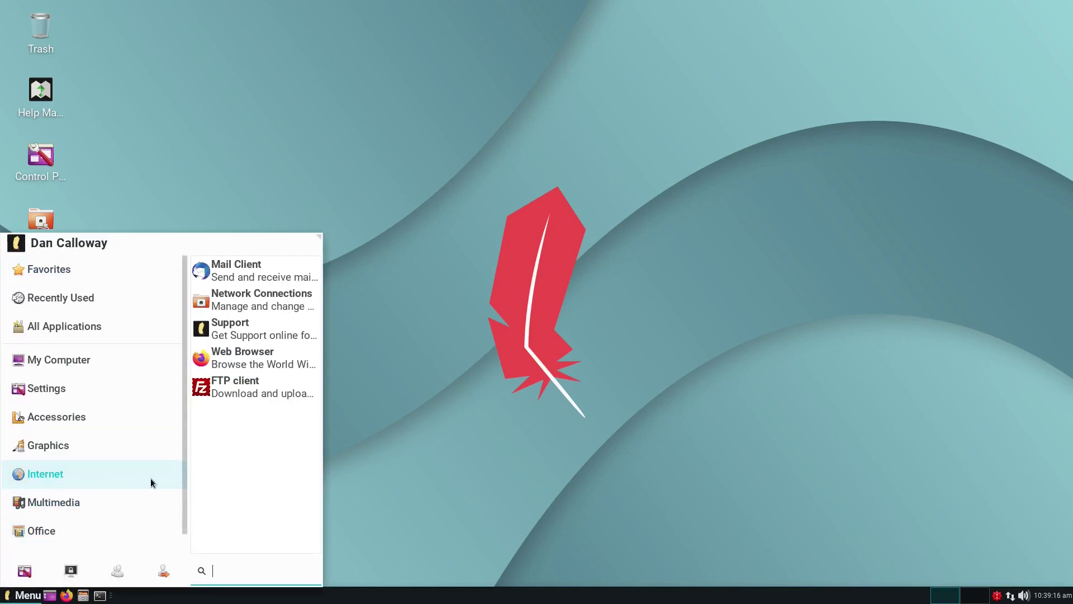
pyautogui.click(255, 306)
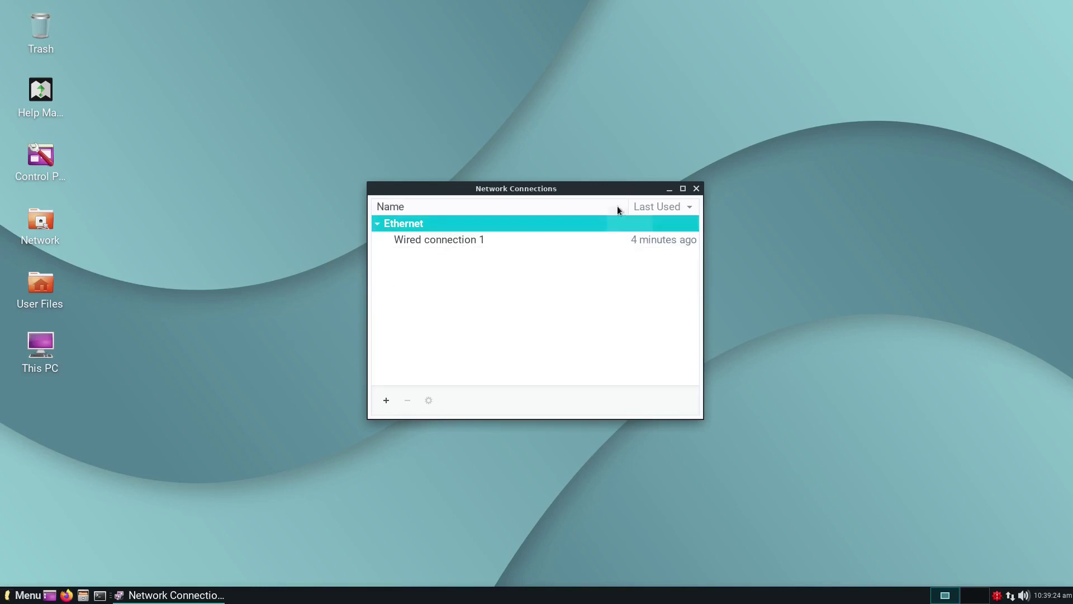
pyautogui.click(696, 189)
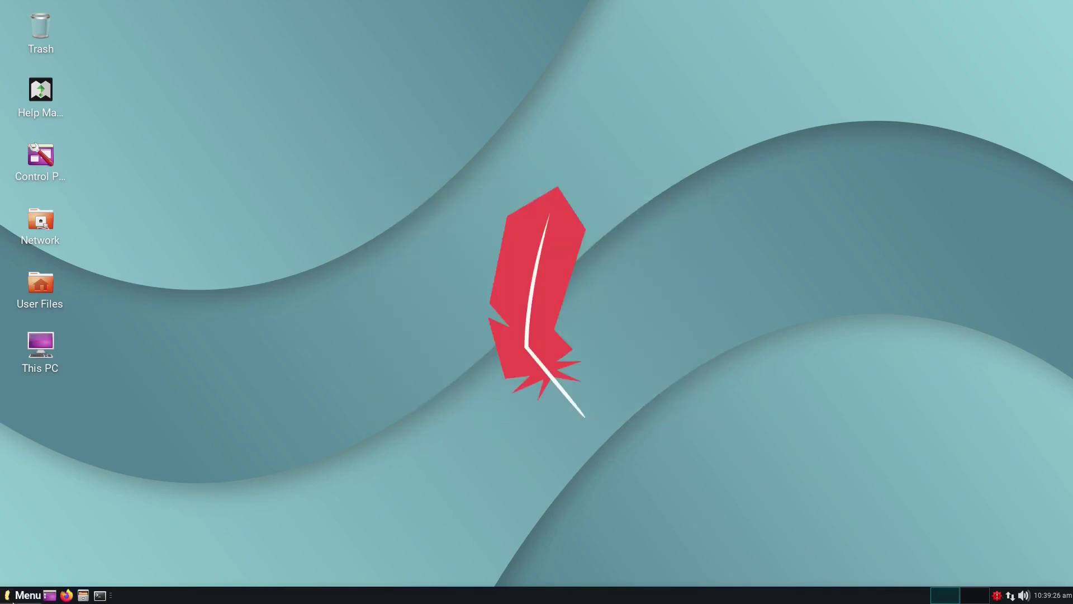
pyautogui.click(6, 595)
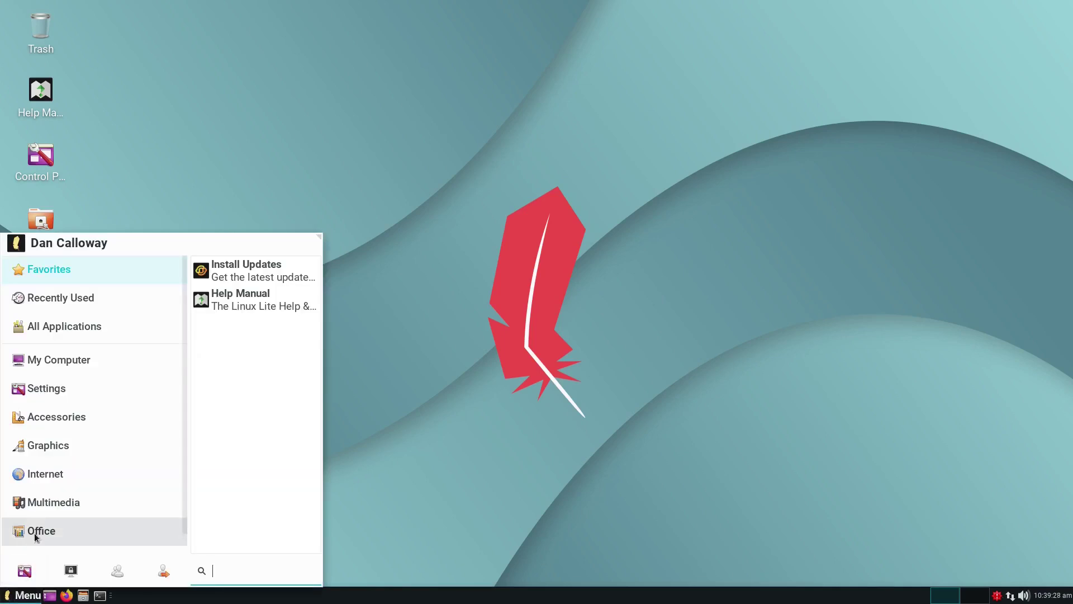
pyautogui.click(48, 503)
pyautogui.click(53, 480)
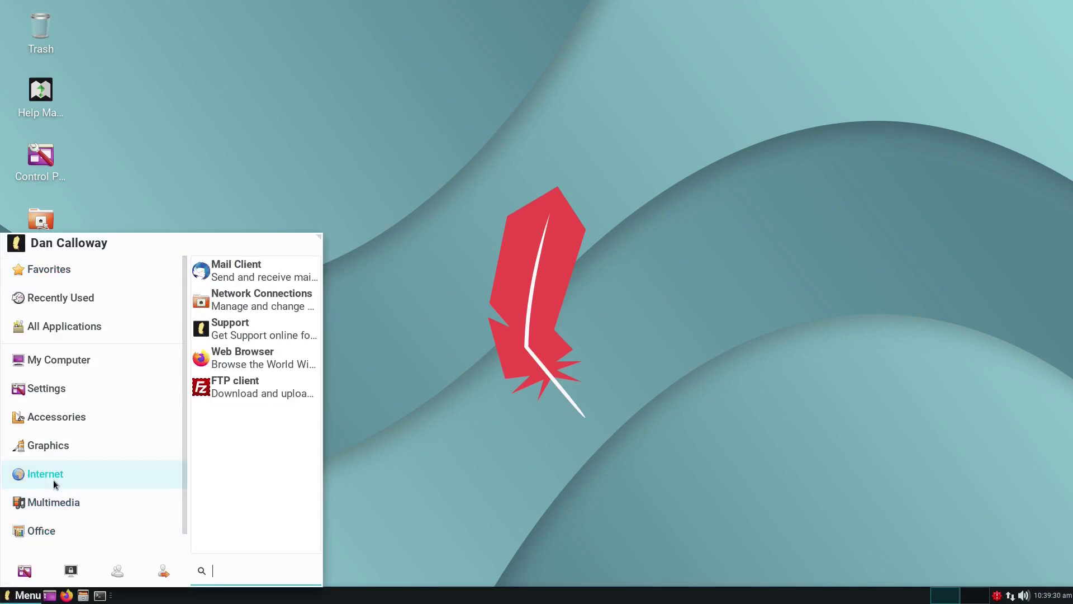
pyautogui.click(54, 501)
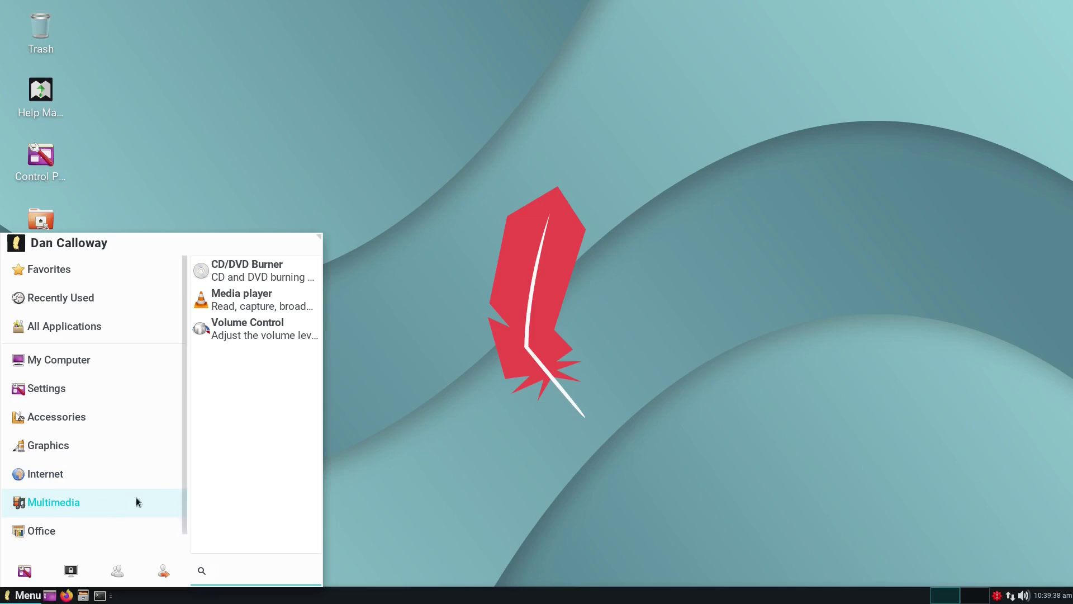
pyautogui.click(247, 291)
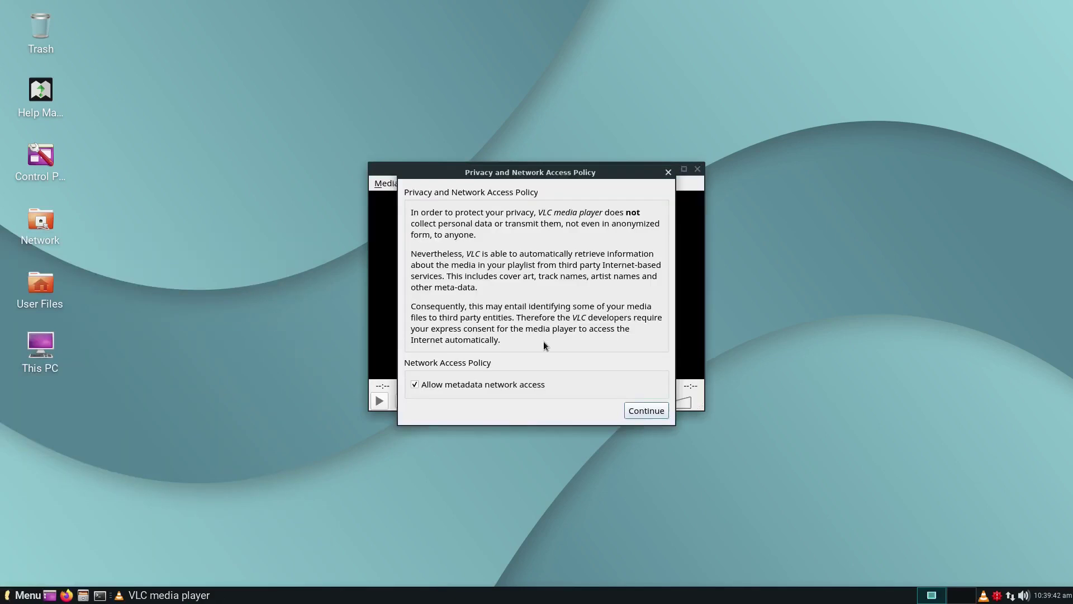
pyautogui.click(648, 412)
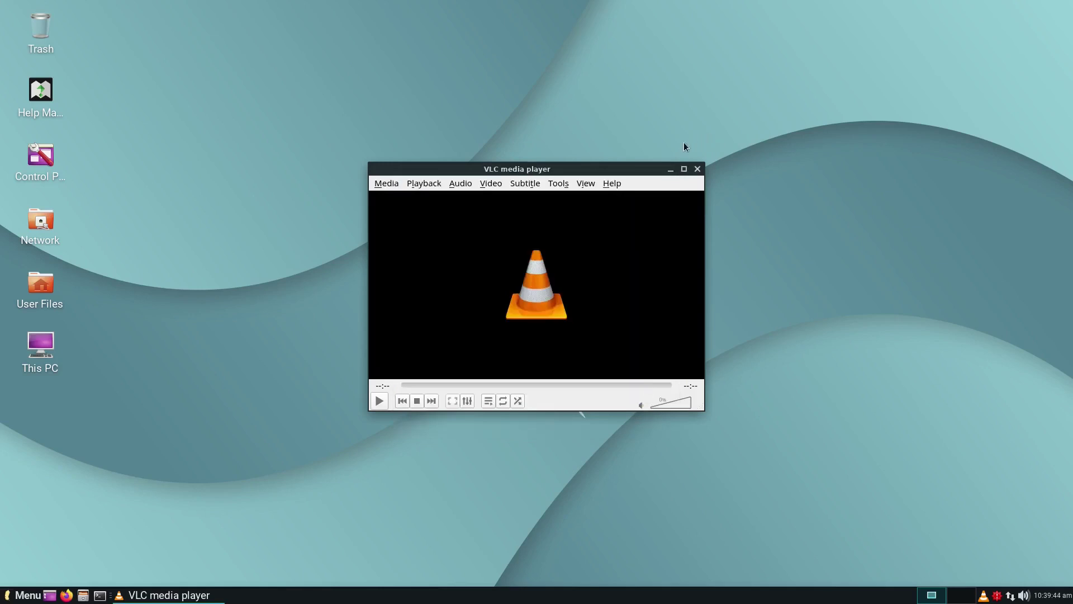
pyautogui.click(682, 168)
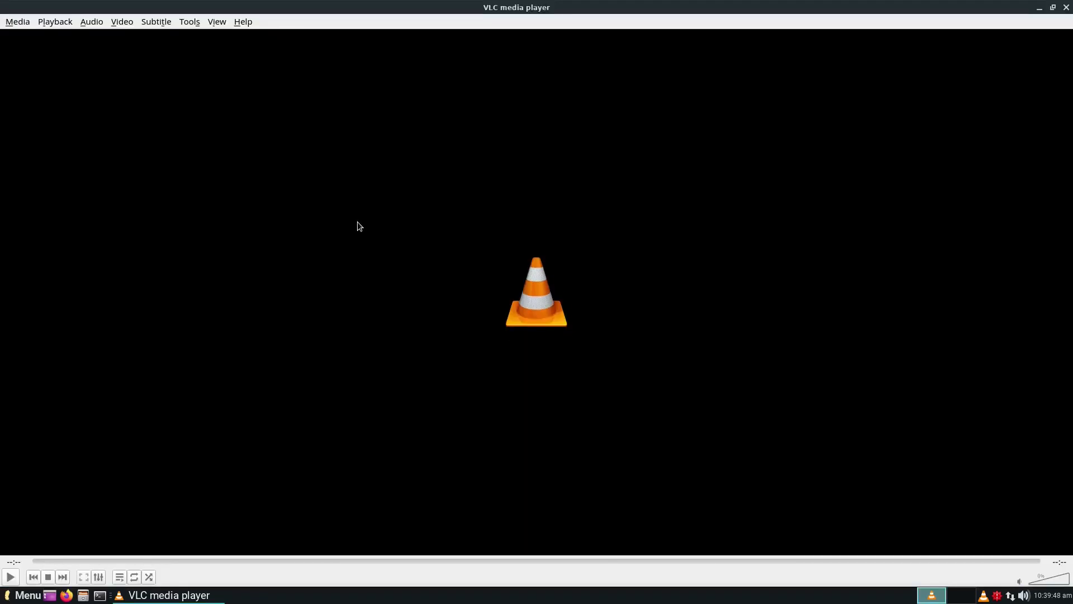
pyautogui.click(1066, 7)
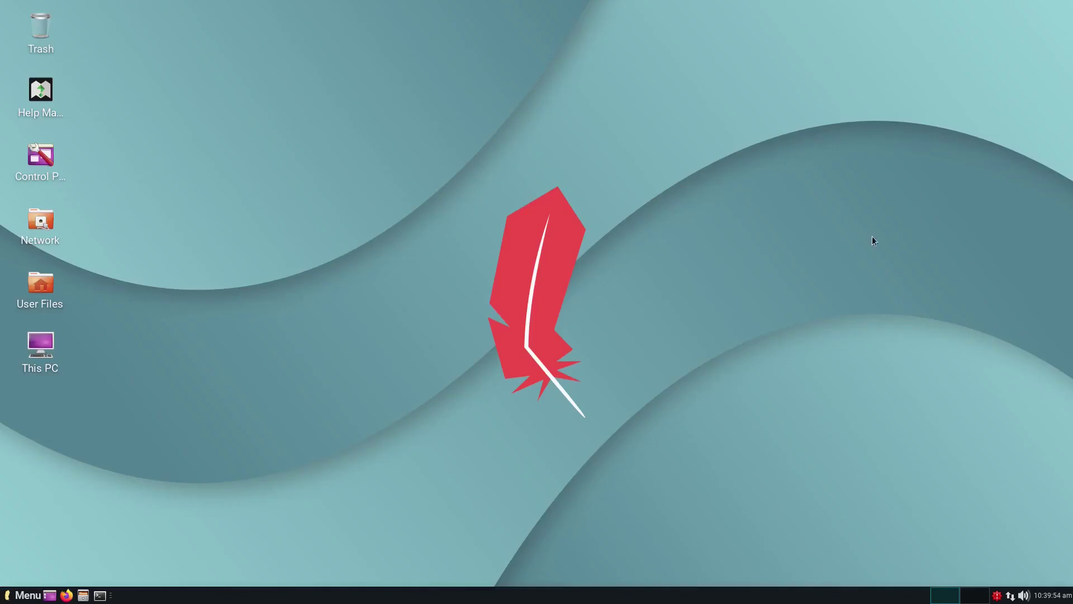
# Step: Launch LibreOffice Writer from the Office applications menu
pyautogui.click(28, 596)
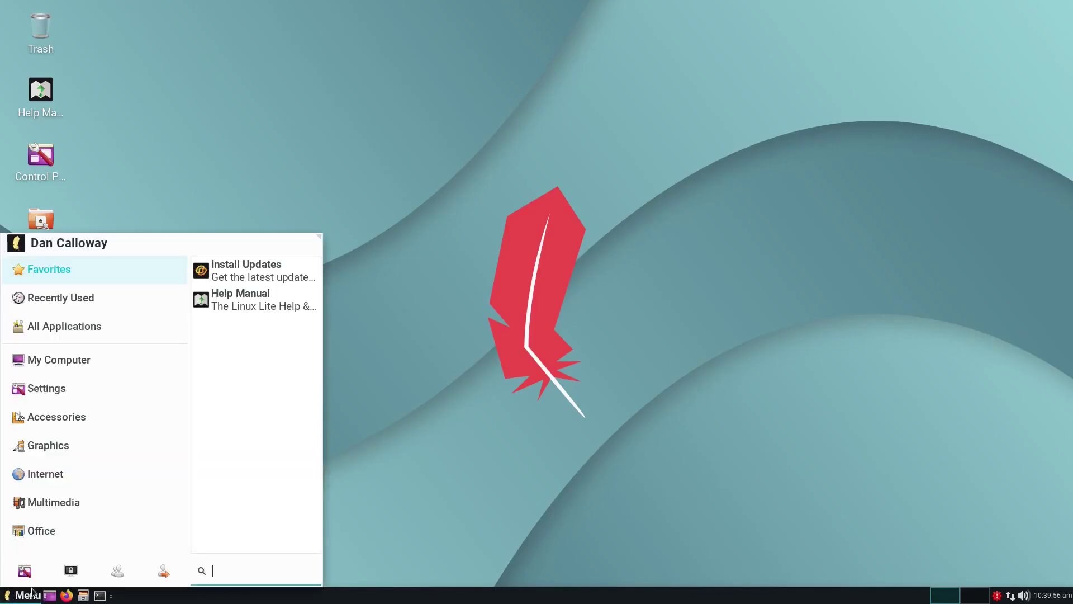
pyautogui.click(41, 538)
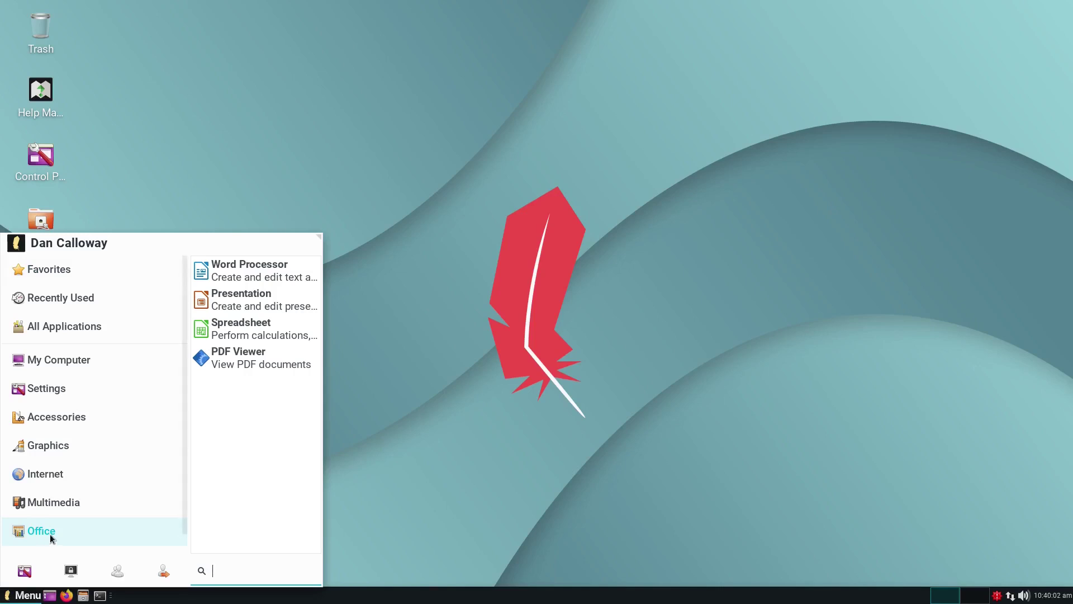
pyautogui.click(244, 281)
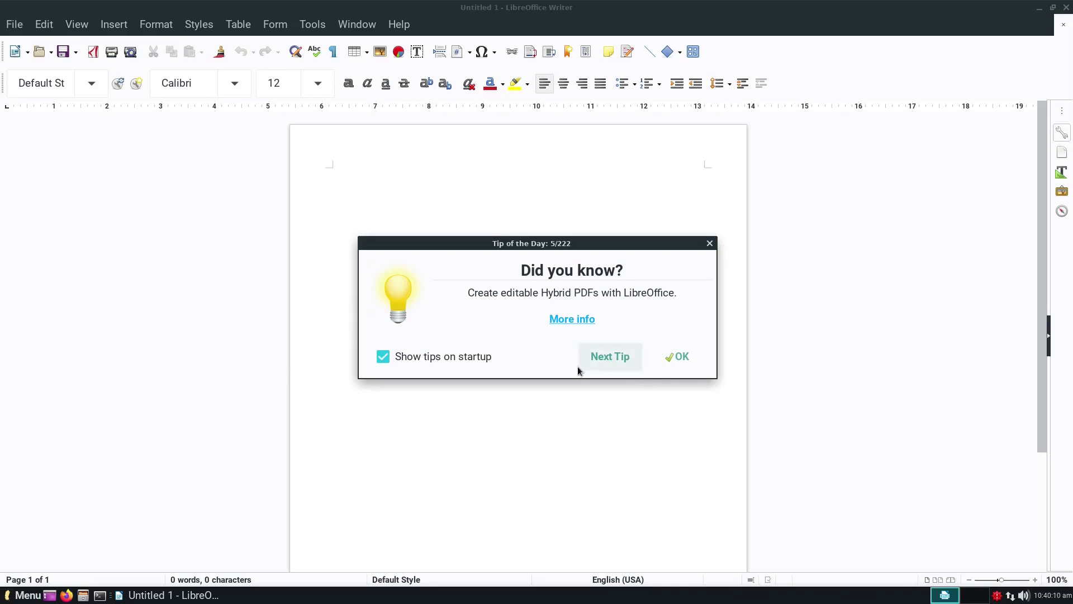
# Step: Dismiss the tip, check the version (6.4.6.2) in Help > About LibreOffice, then close Writer
pyautogui.click(692, 358)
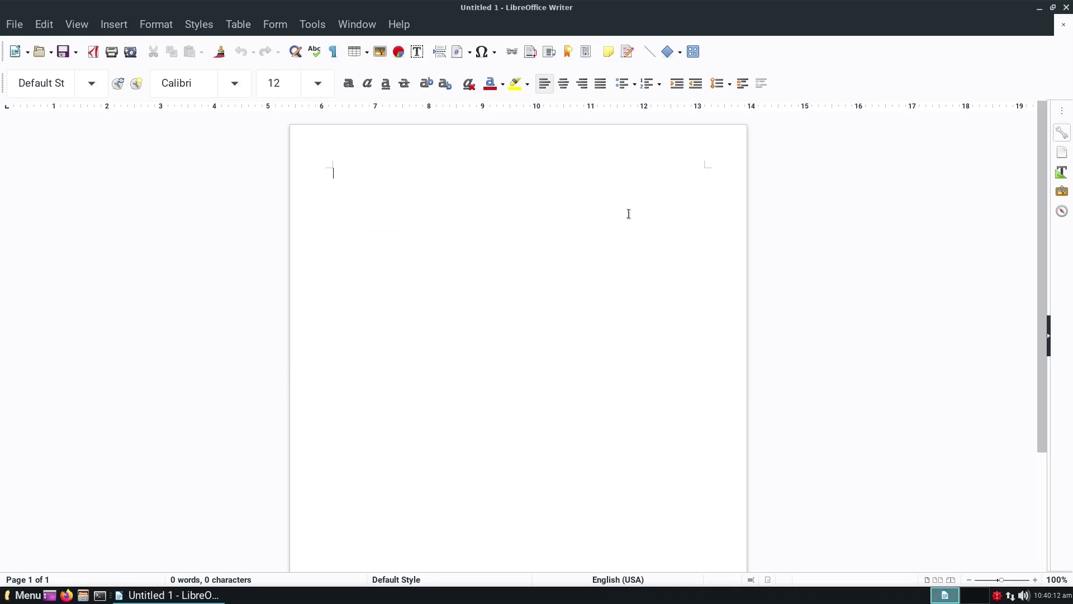
pyautogui.click(396, 25)
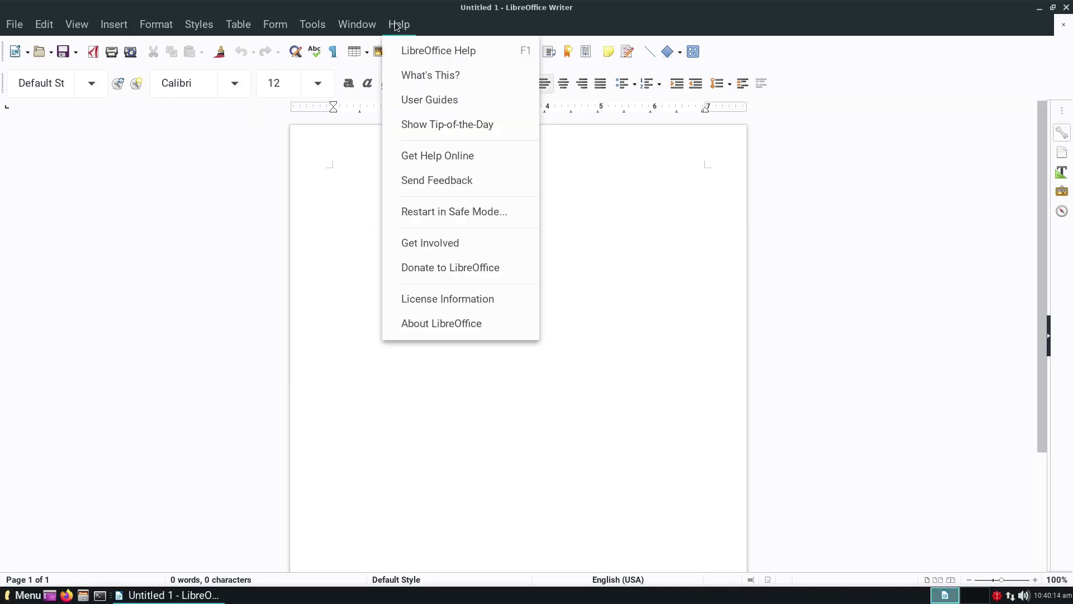
pyautogui.click(414, 321)
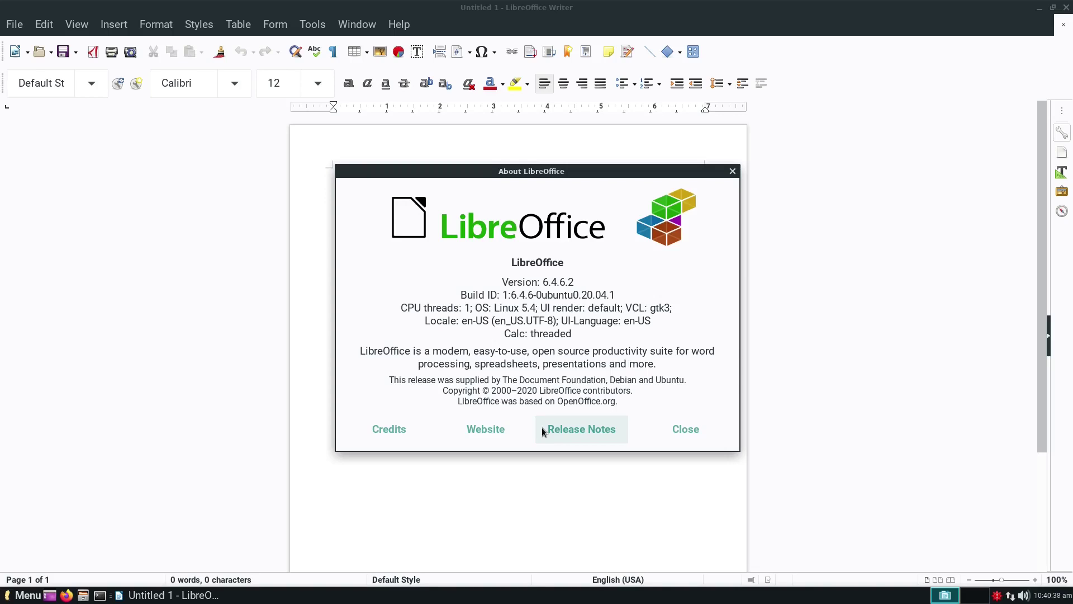
pyautogui.click(684, 429)
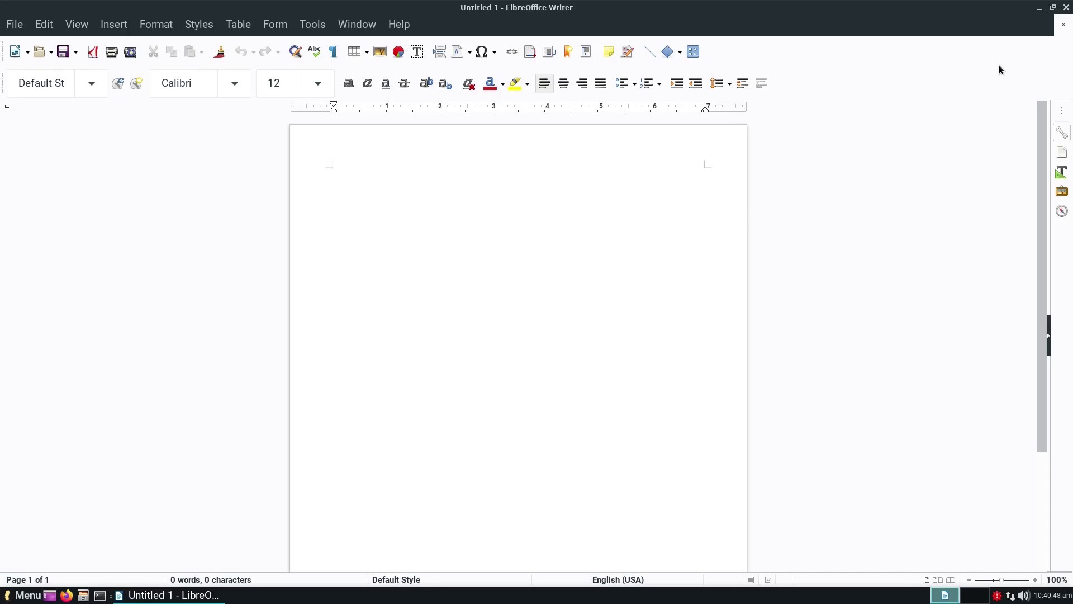
pyautogui.click(1066, 8)
pyautogui.click(27, 595)
pyautogui.click(49, 531)
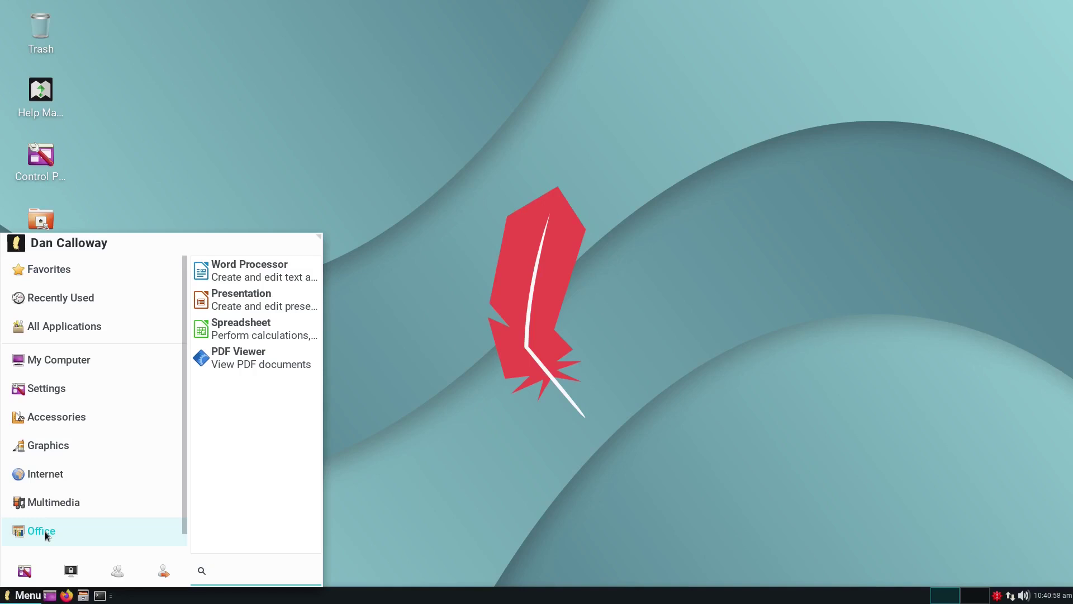
pyautogui.click(269, 366)
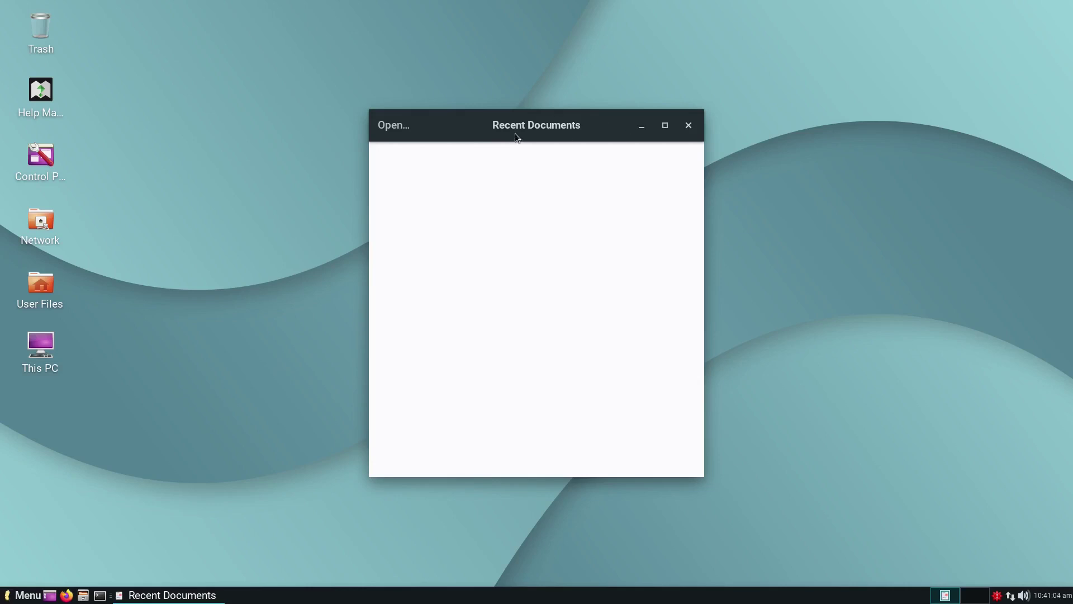
pyautogui.click(394, 125)
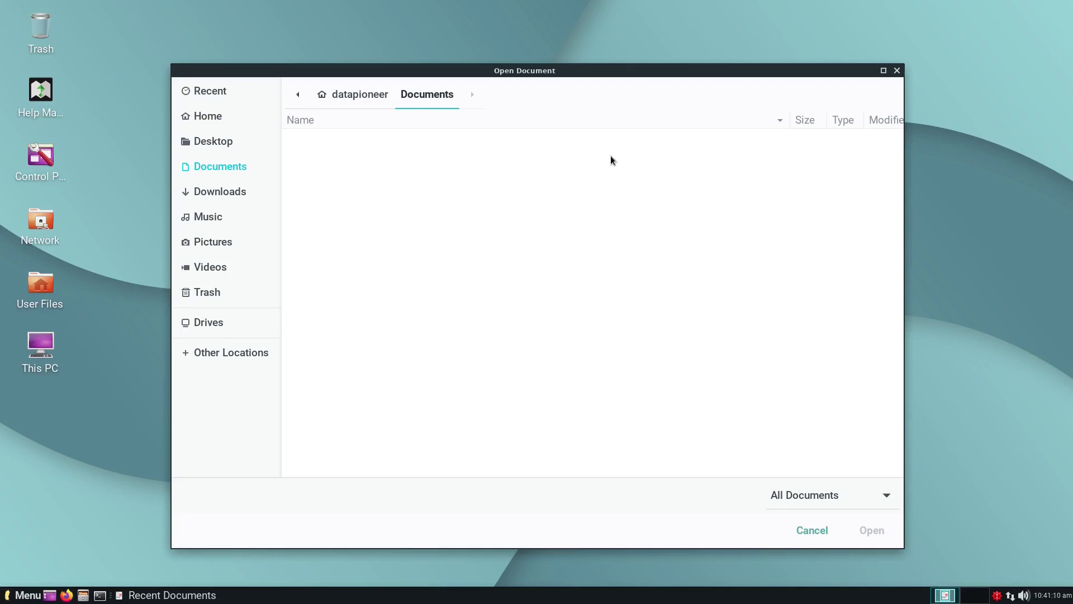
pyautogui.click(896, 71)
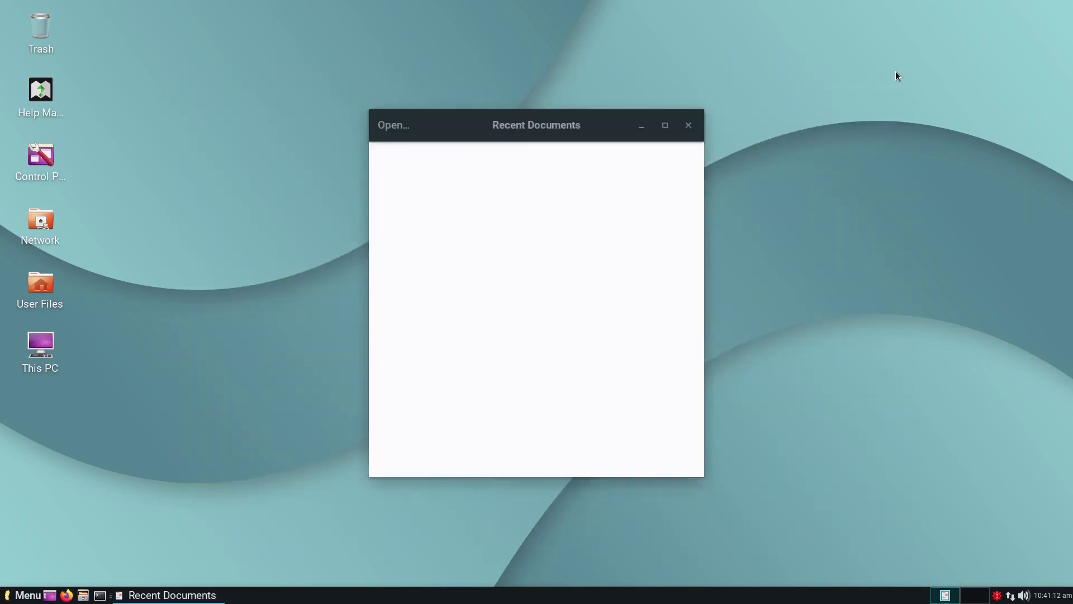
pyautogui.click(689, 125)
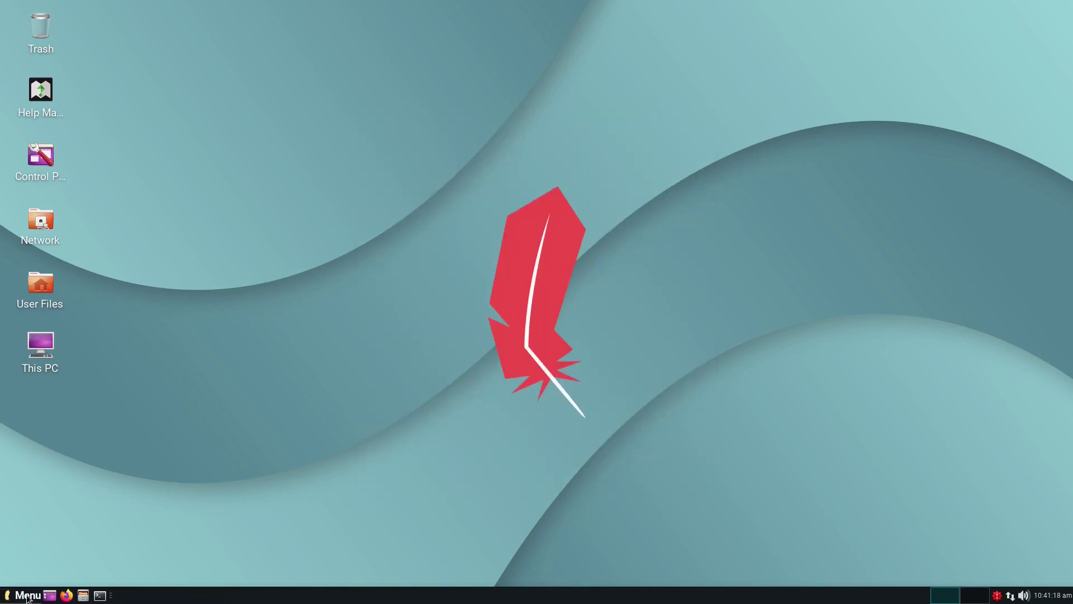
pyautogui.click(27, 596)
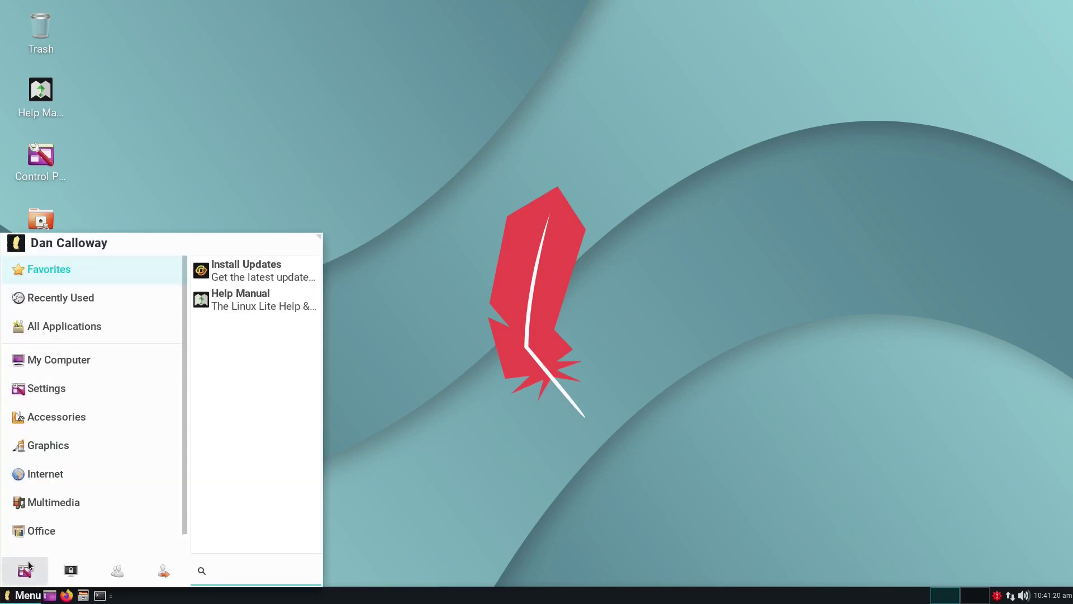
pyautogui.click(92, 473)
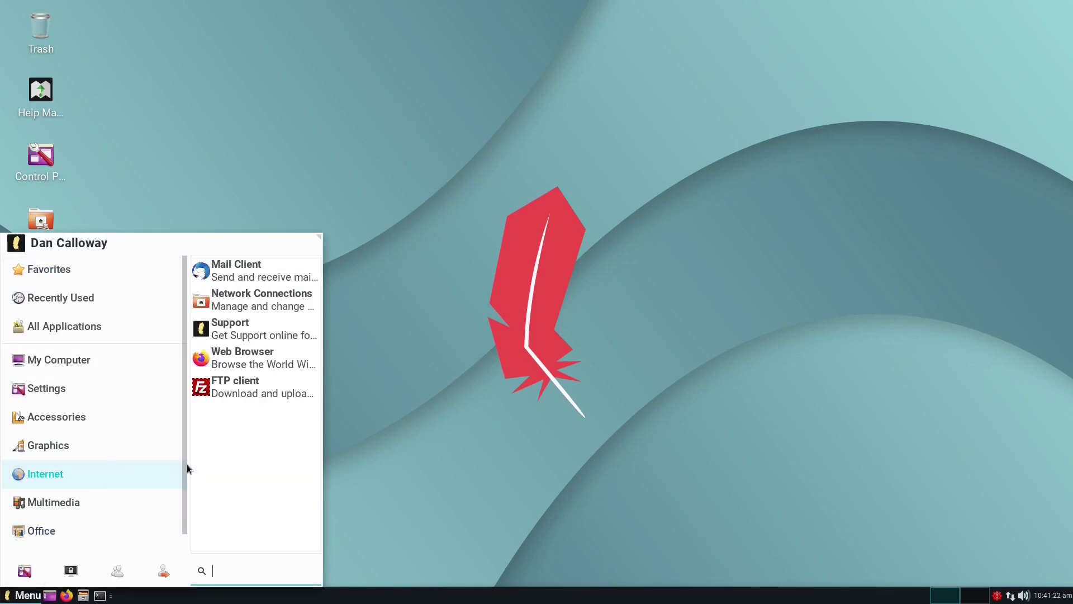
pyautogui.scroll(-1, 185, 465)
pyautogui.click(113, 524)
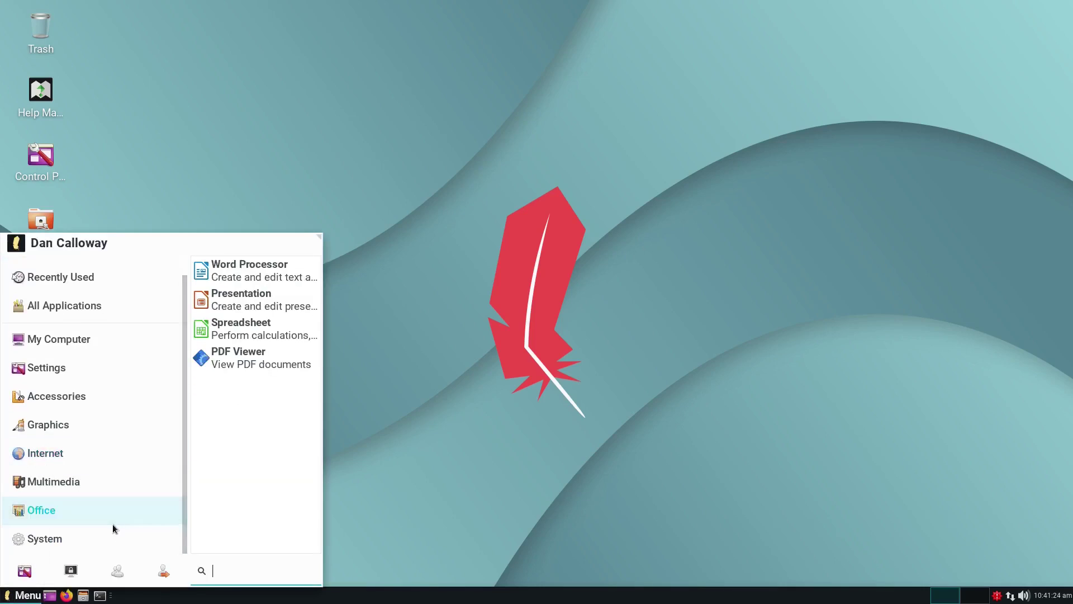
pyautogui.click(86, 532)
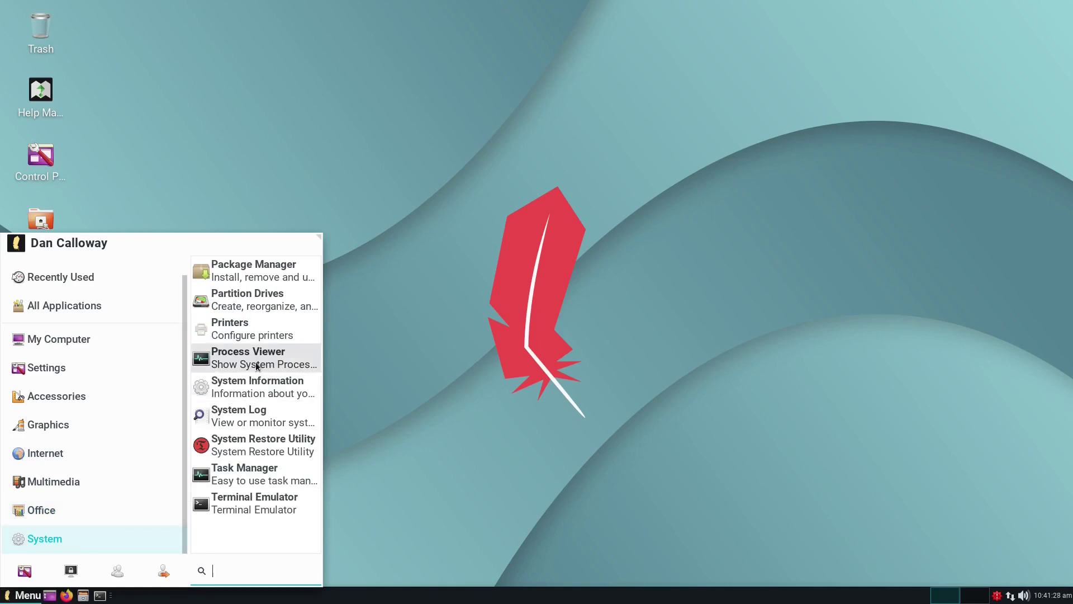
pyautogui.click(258, 273)
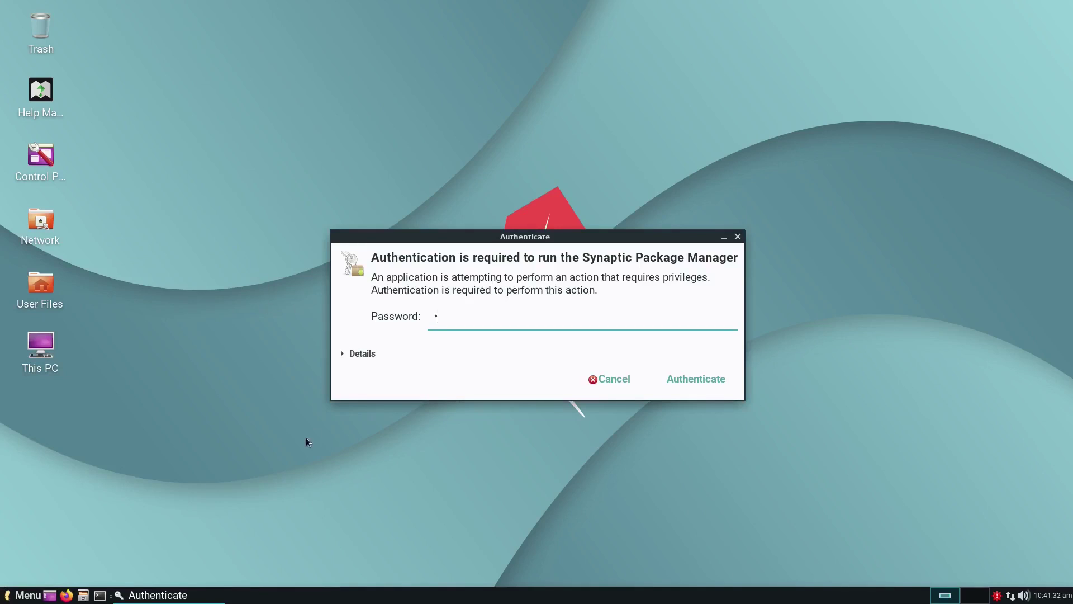
pyautogui.write('•••••••••••••')
pyautogui.press('Return')
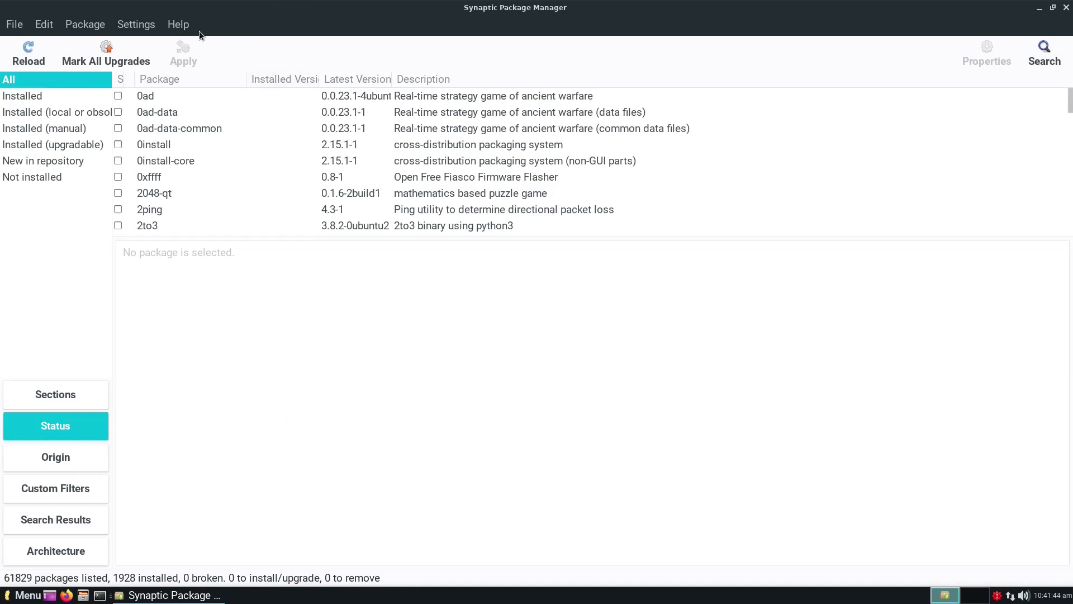
pyautogui.click(98, 28)
pyautogui.moveTo(126, 28)
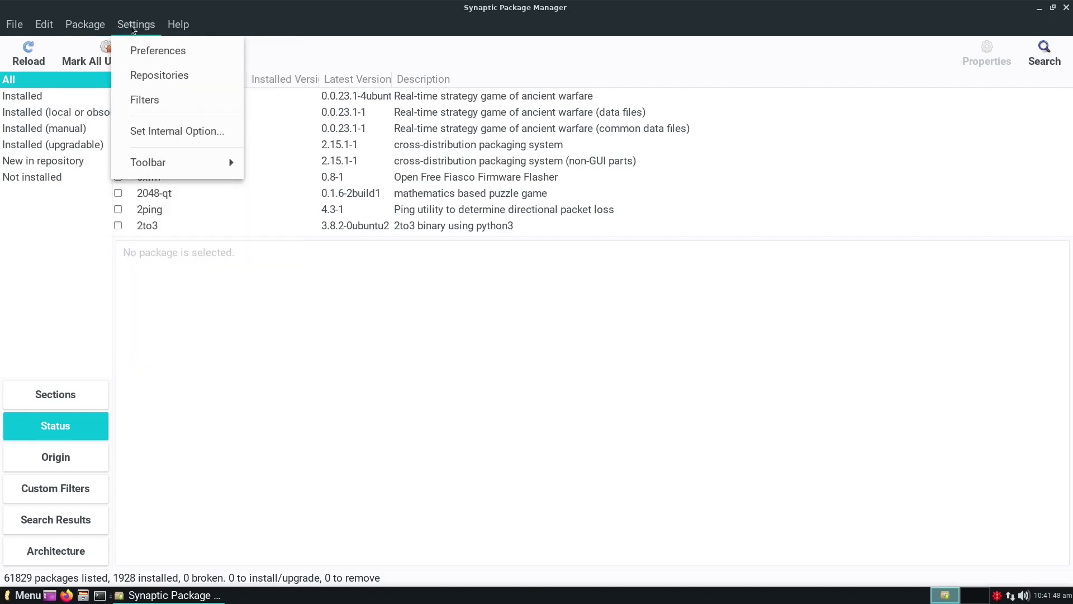
pyautogui.click(132, 75)
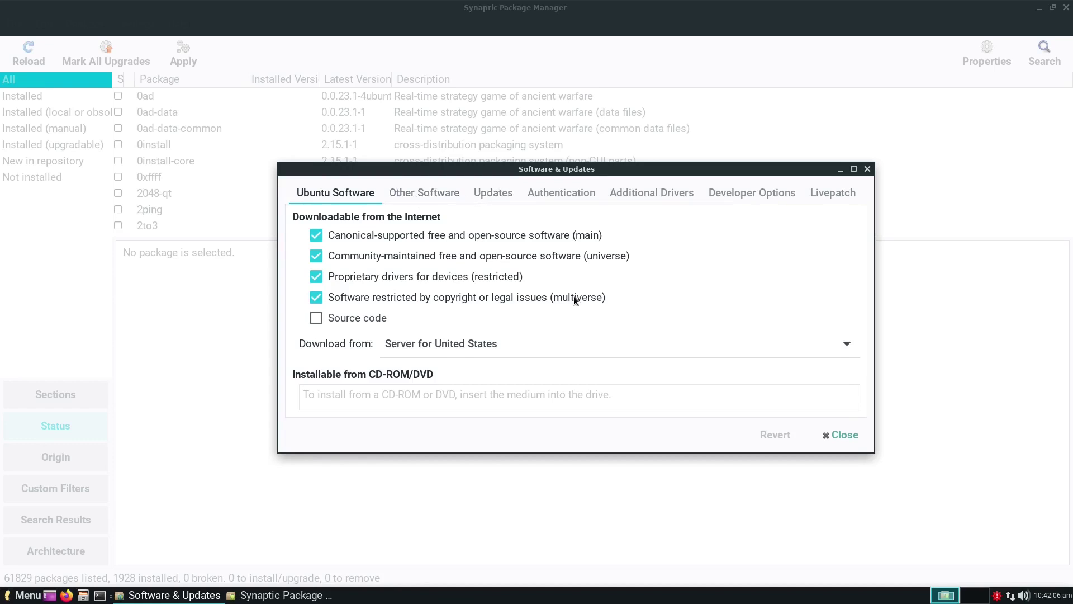
pyautogui.click(839, 433)
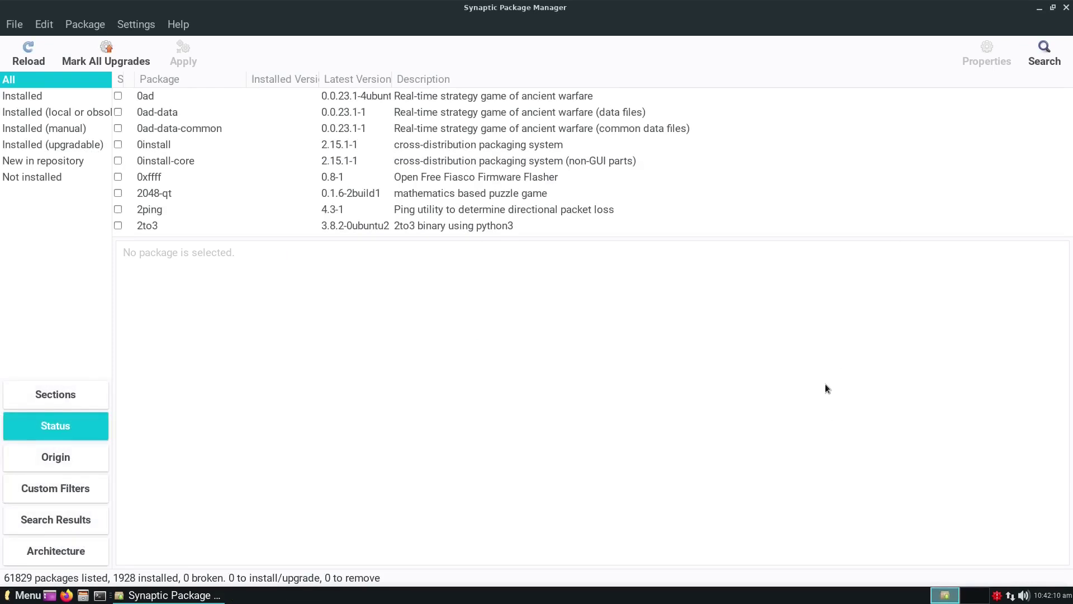
# Step: Close Synaptic, launch System Information, and centre its window on screen
pyautogui.click(1065, 8)
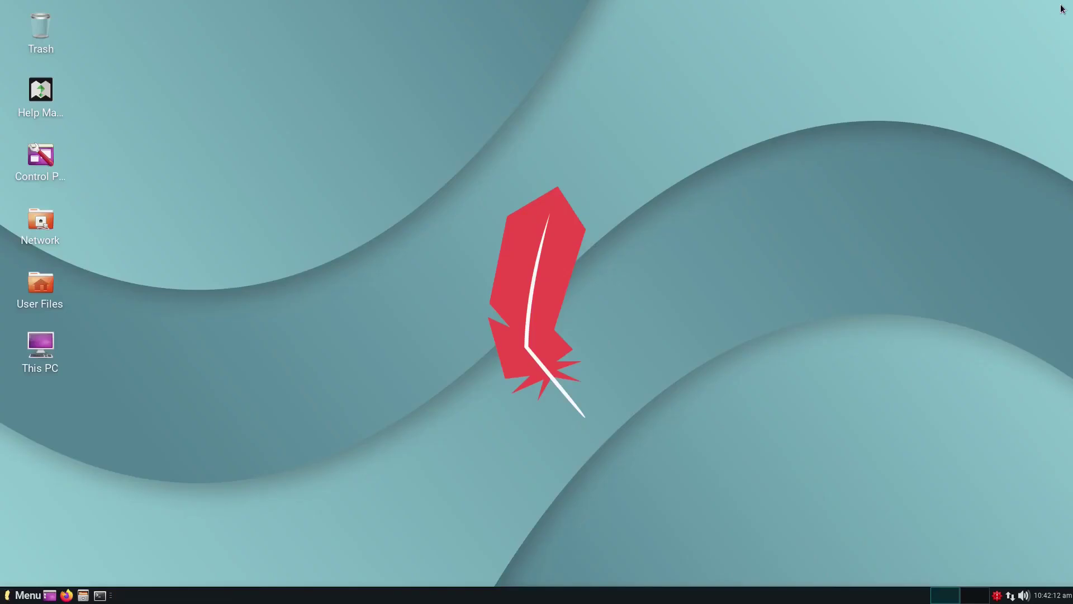
pyautogui.click(28, 595)
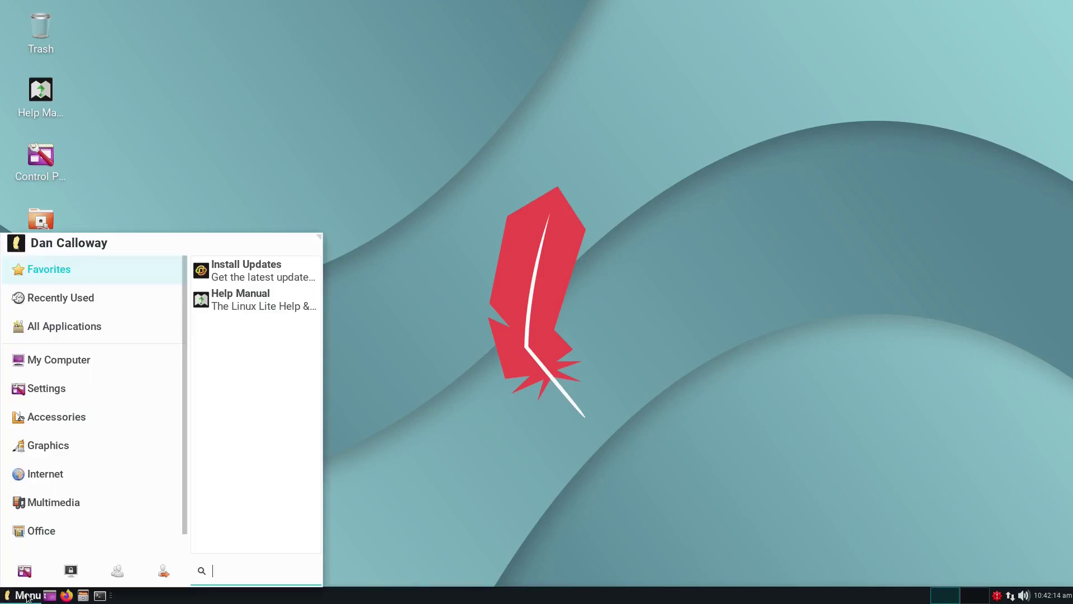
pyautogui.scroll(-1, 26, 539)
pyautogui.moveTo(30, 534)
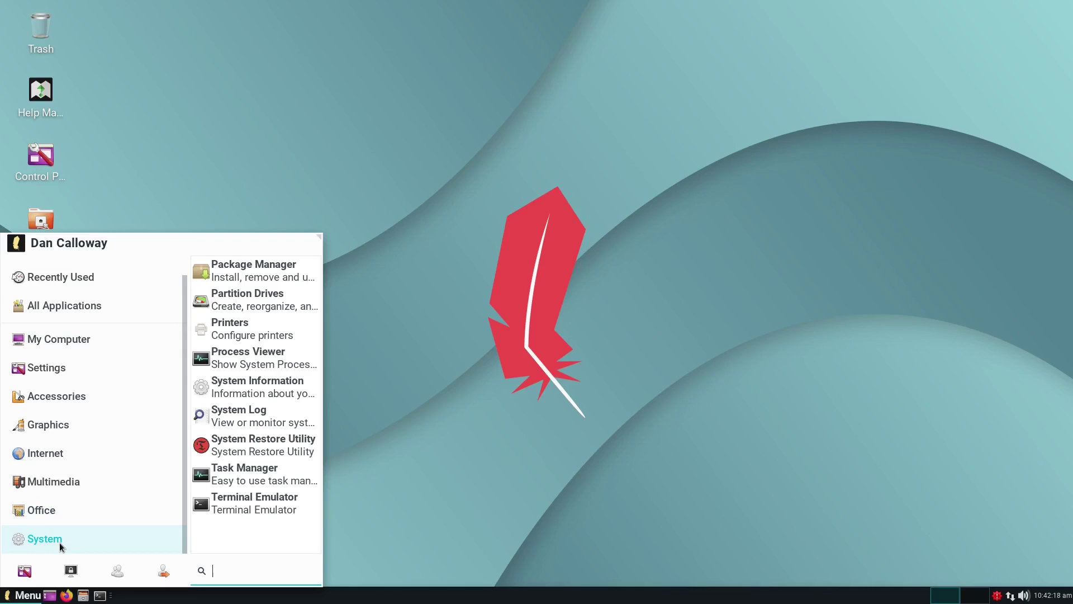
pyautogui.moveTo(170, 520)
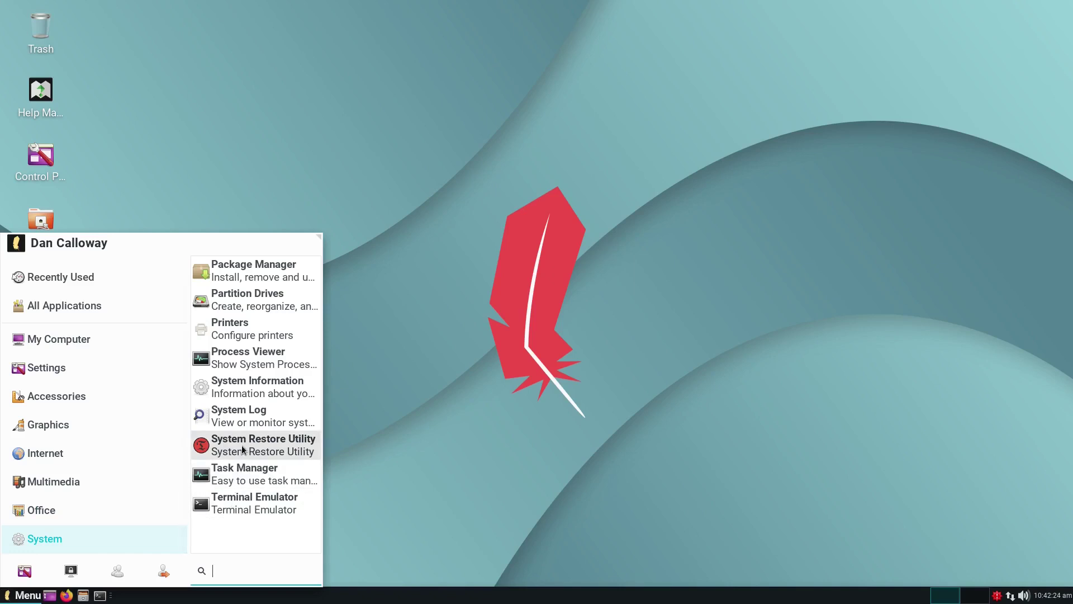
pyautogui.click(264, 385)
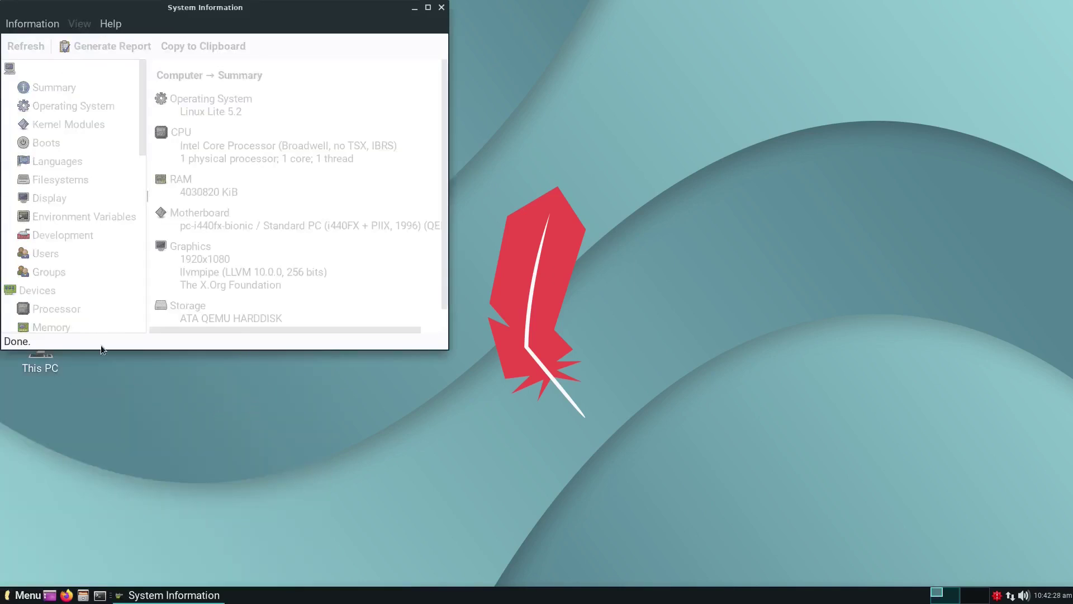
pyautogui.moveTo(116, 9); pyautogui.dragTo(462, 130)
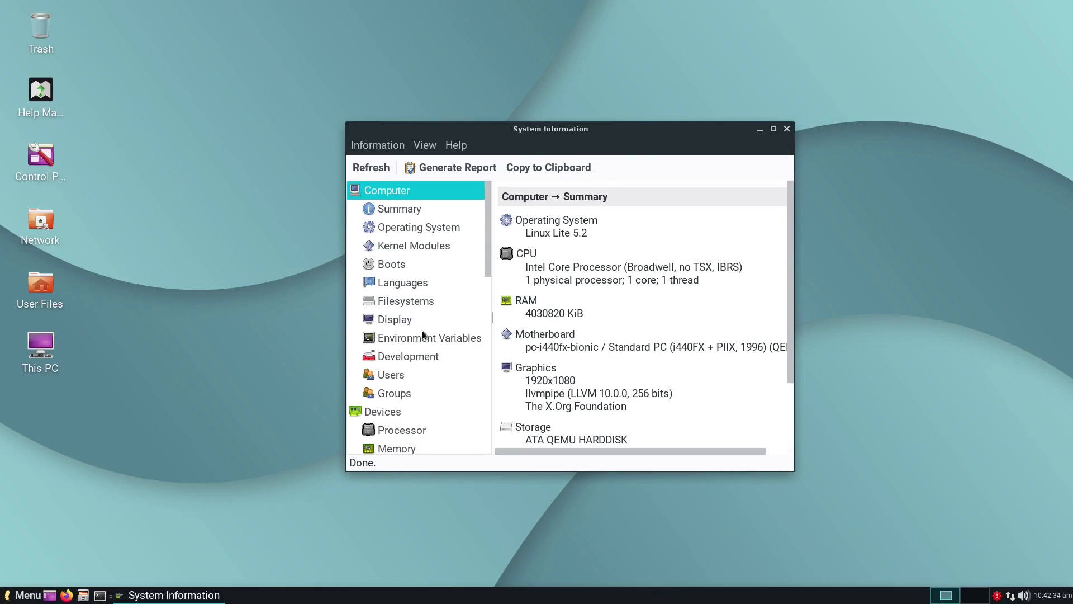
# Step: Scroll the left tree through the device, network and benchmark categories
pyautogui.scroll(-2, 420, 338)
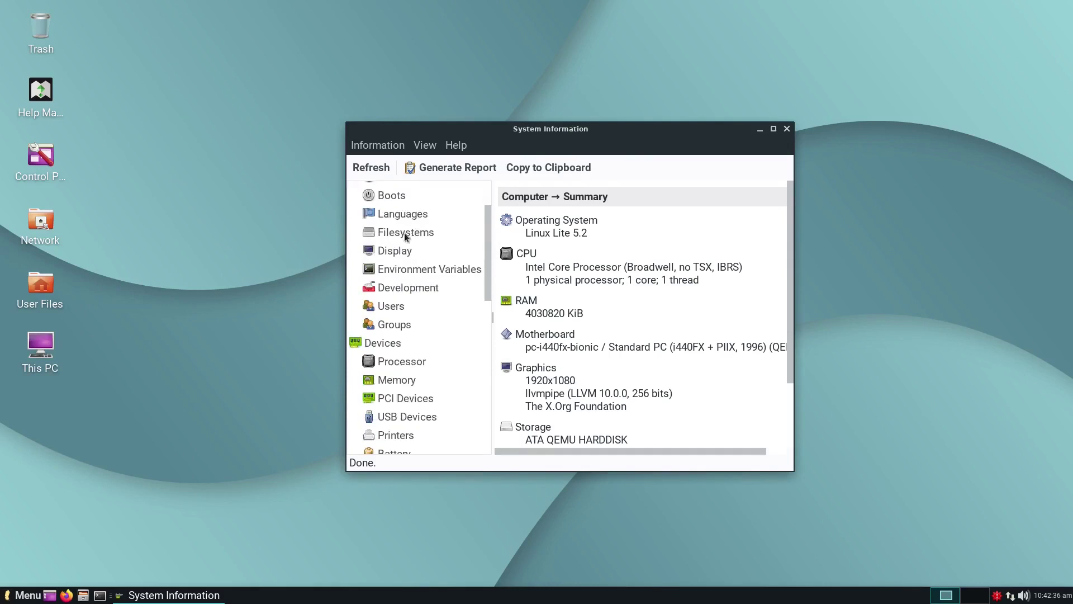
pyautogui.scroll(-2, 414, 311)
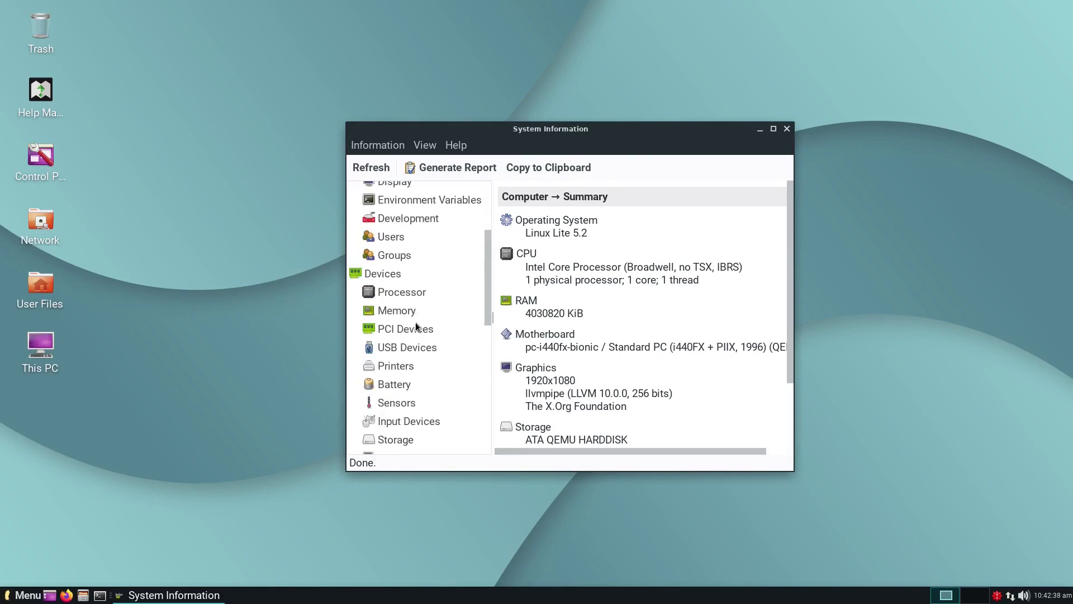
pyautogui.scroll(-1, 417, 344)
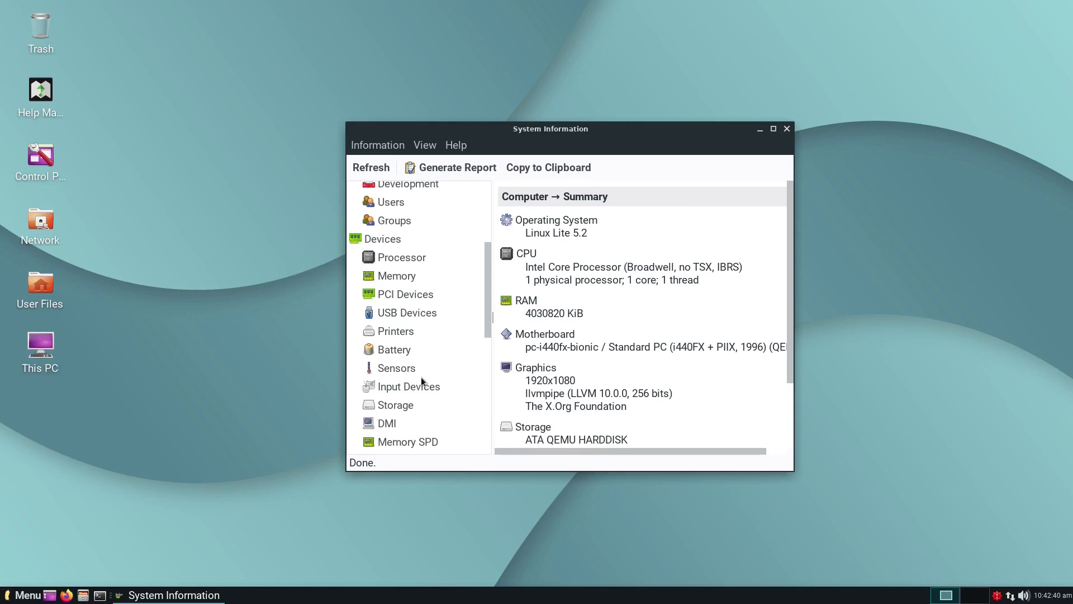
pyautogui.scroll(-1, 420, 378)
pyautogui.scroll(-4, 421, 379)
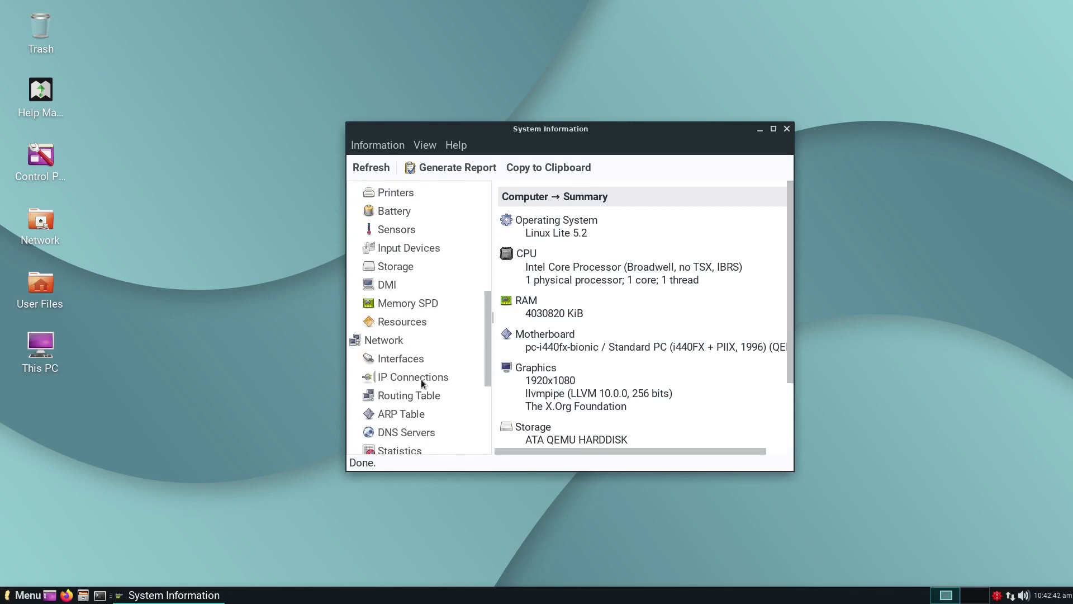
pyautogui.scroll(-5, 420, 374)
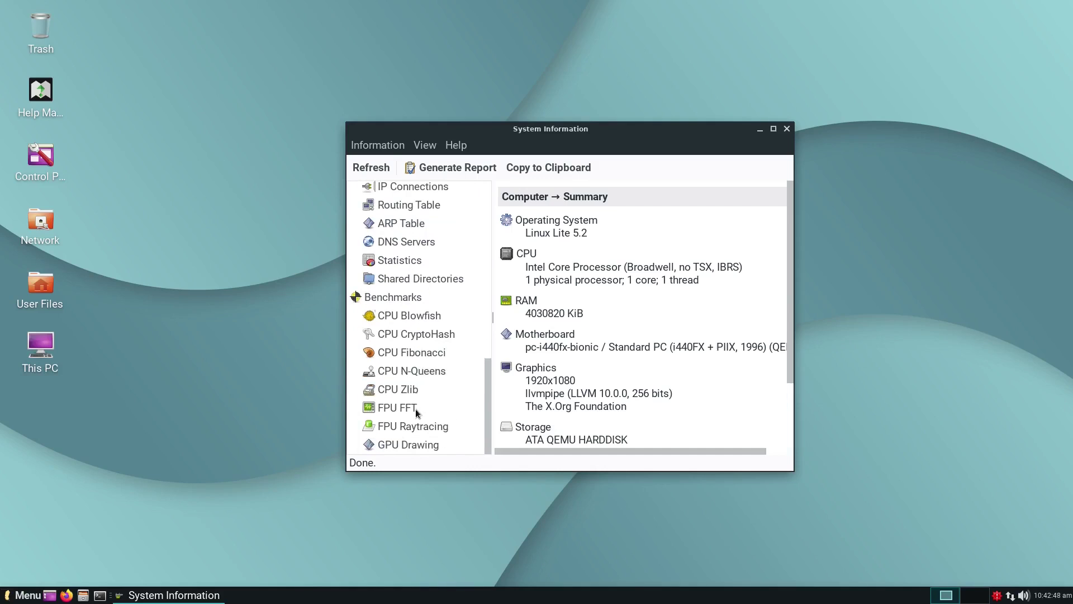
# Step: Browse the Information, View and Help menus, then dismiss them
pyautogui.click(355, 146)
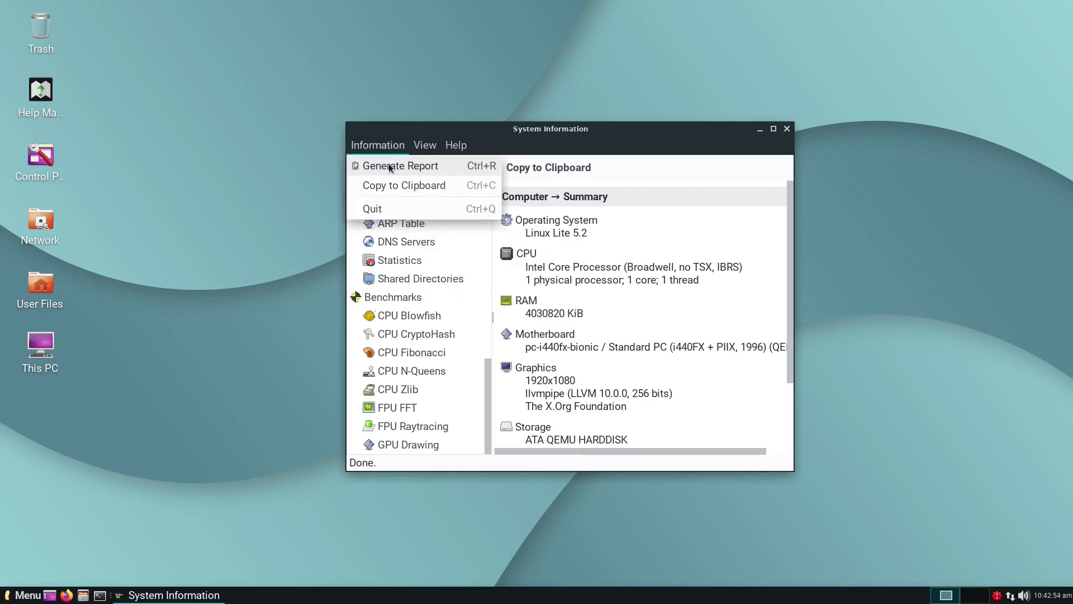
pyautogui.moveTo(424, 147)
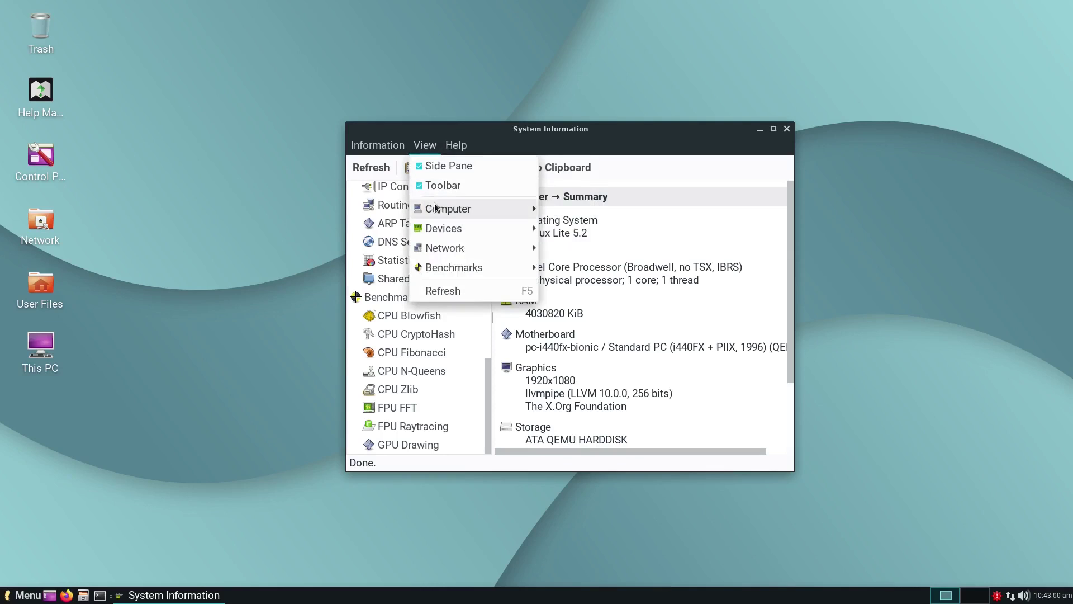
pyautogui.moveTo(437, 209)
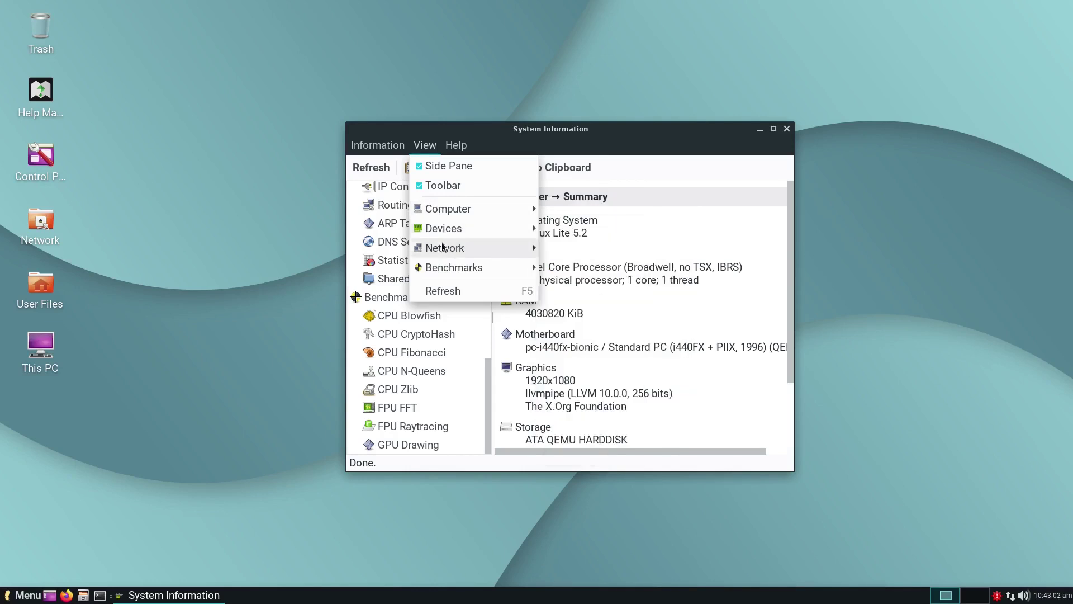
pyautogui.moveTo(442, 250)
pyautogui.moveTo(456, 147)
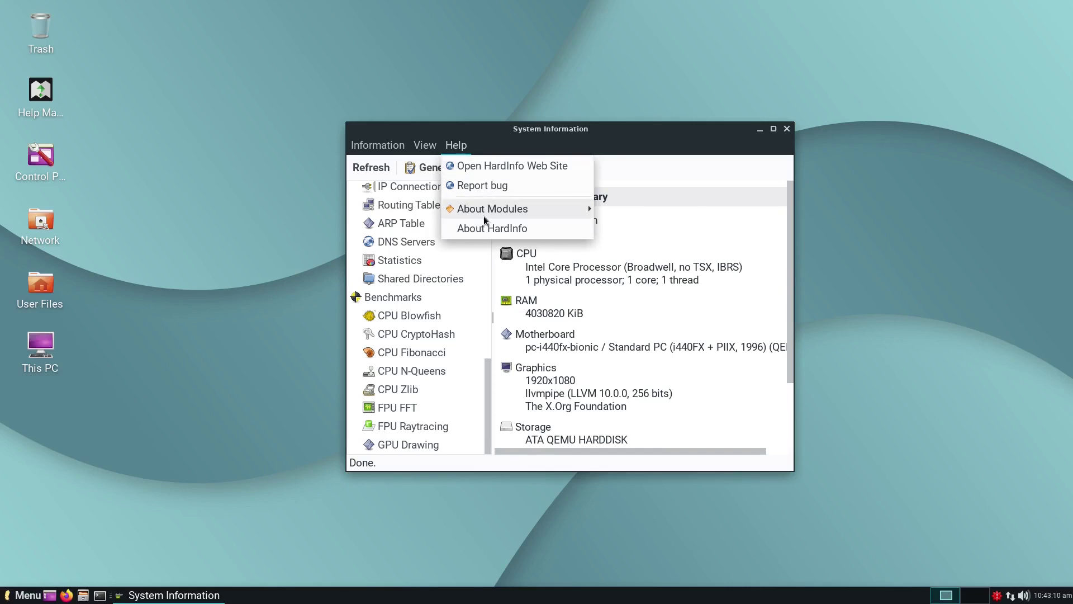
pyautogui.moveTo(530, 216)
pyautogui.click(789, 131)
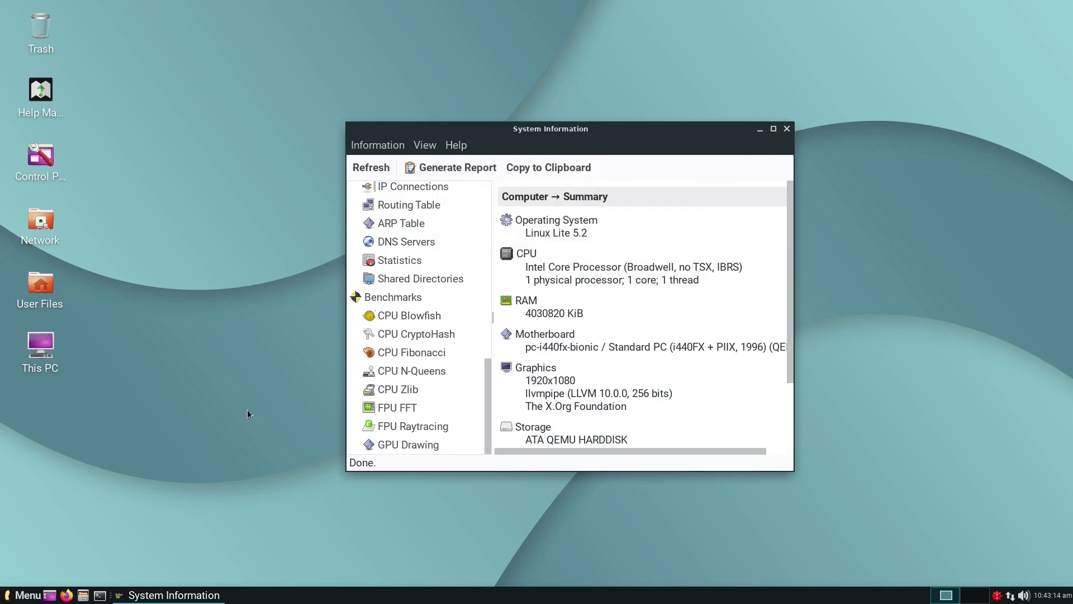
# Step: Close System Information and launch the Terminal Emulator from the System menu
pyautogui.click(787, 130)
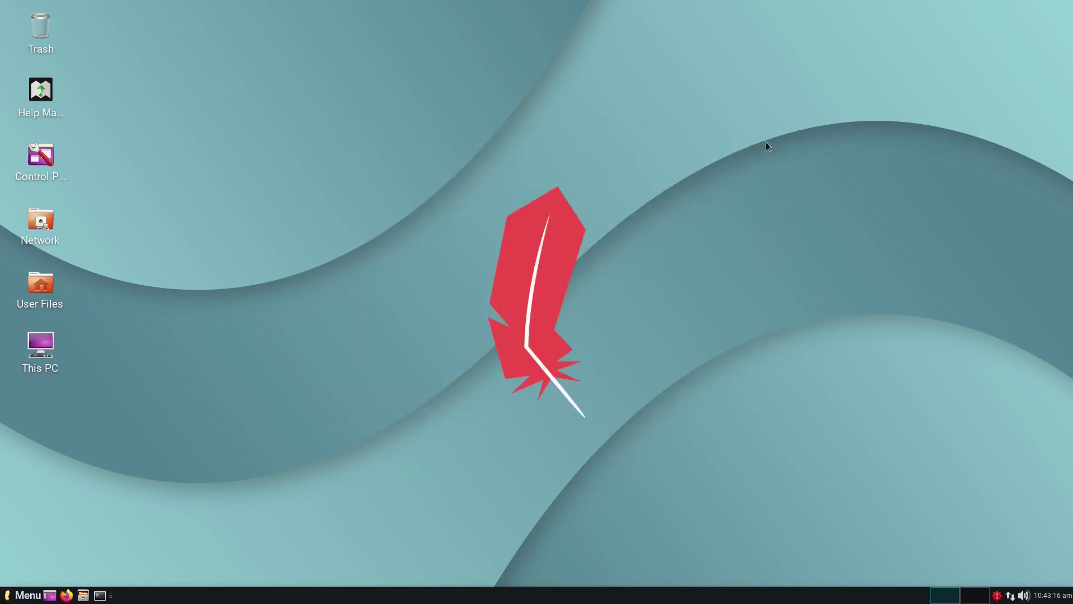
pyautogui.click(27, 595)
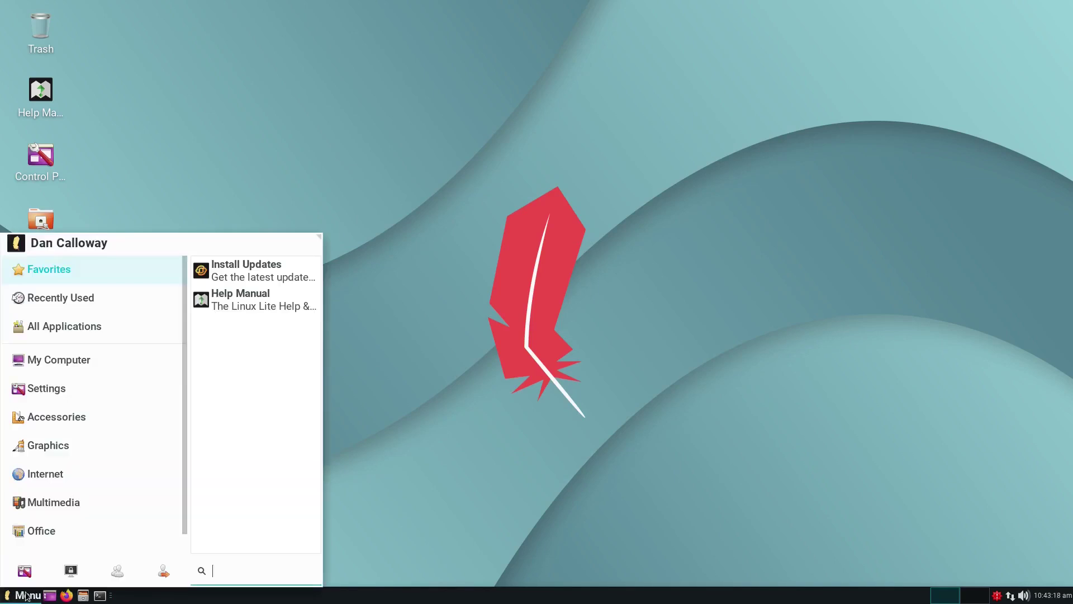
pyautogui.scroll(-1, 40, 551)
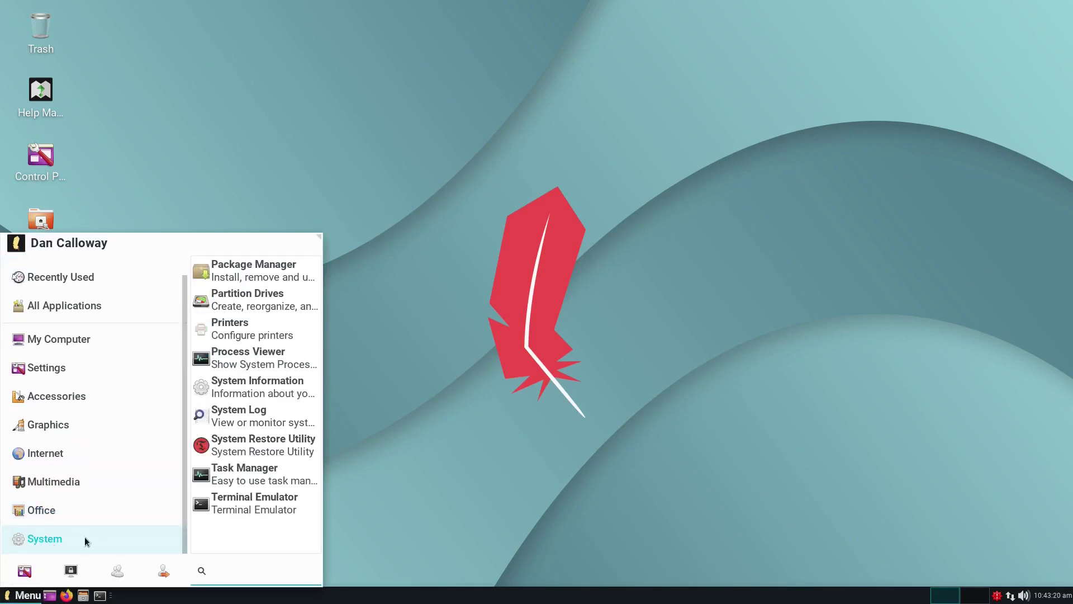
pyautogui.click(232, 509)
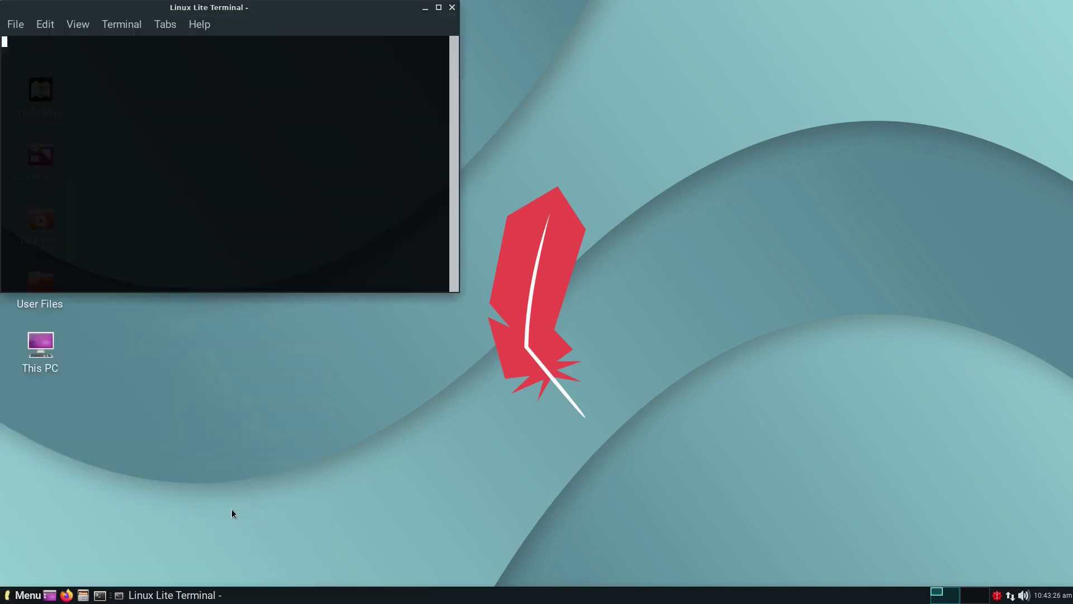
# Step: Resize and centre the terminal window, enlarging its text with Ctrl++
pyautogui.moveTo(85, 2); pyautogui.dragTo(187, 95)
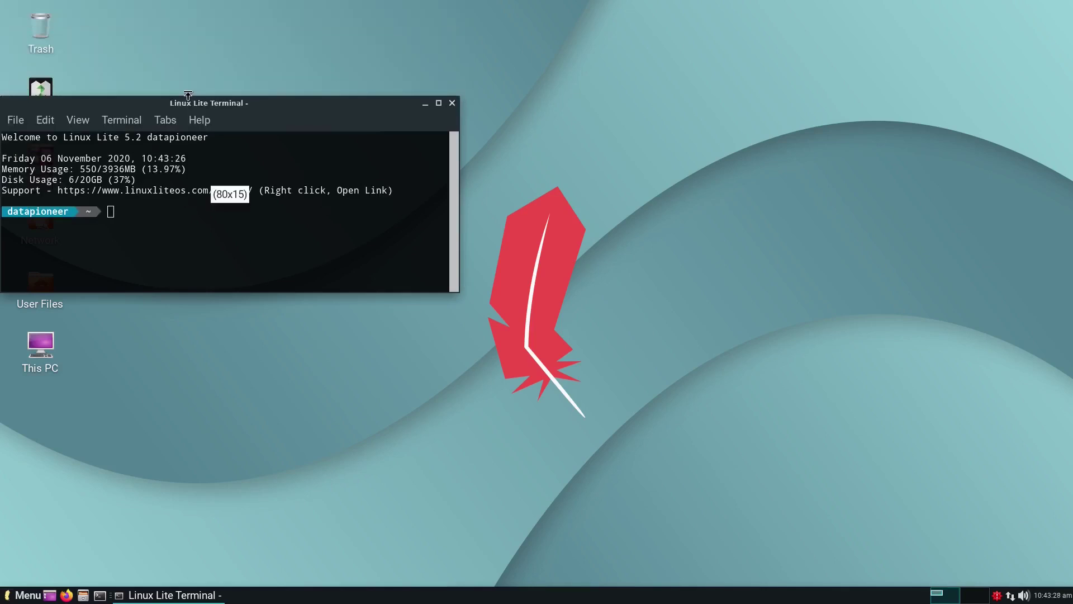
pyautogui.moveTo(165, 194); pyautogui.dragTo(356, 234)
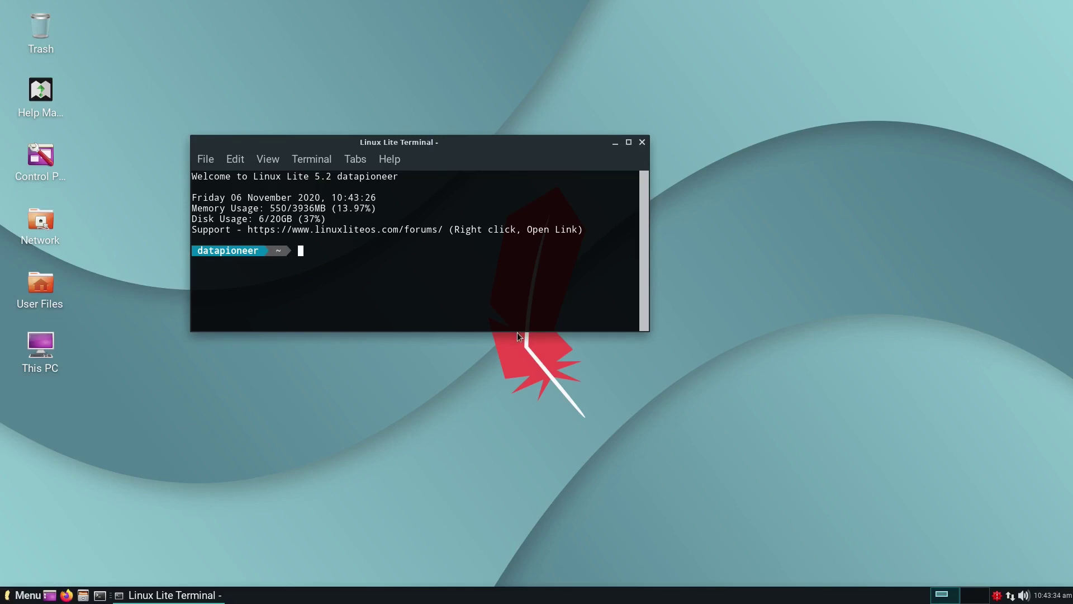
pyautogui.moveTo(518, 332); pyautogui.dragTo(517, 480)
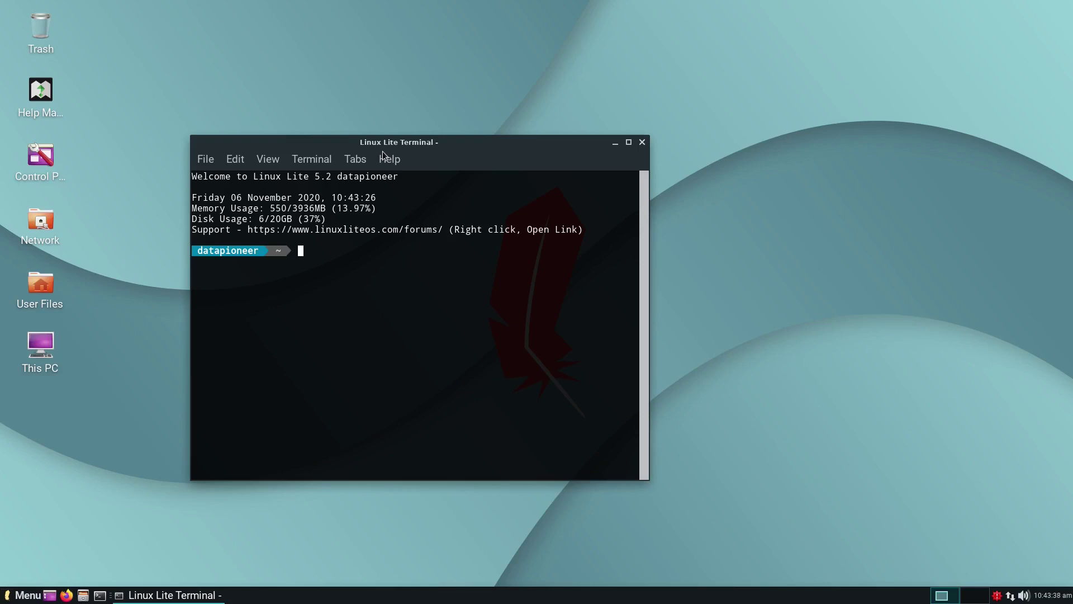
pyautogui.hotkey('ctrl', '+')
pyautogui.hotkey('ctrl', '+')
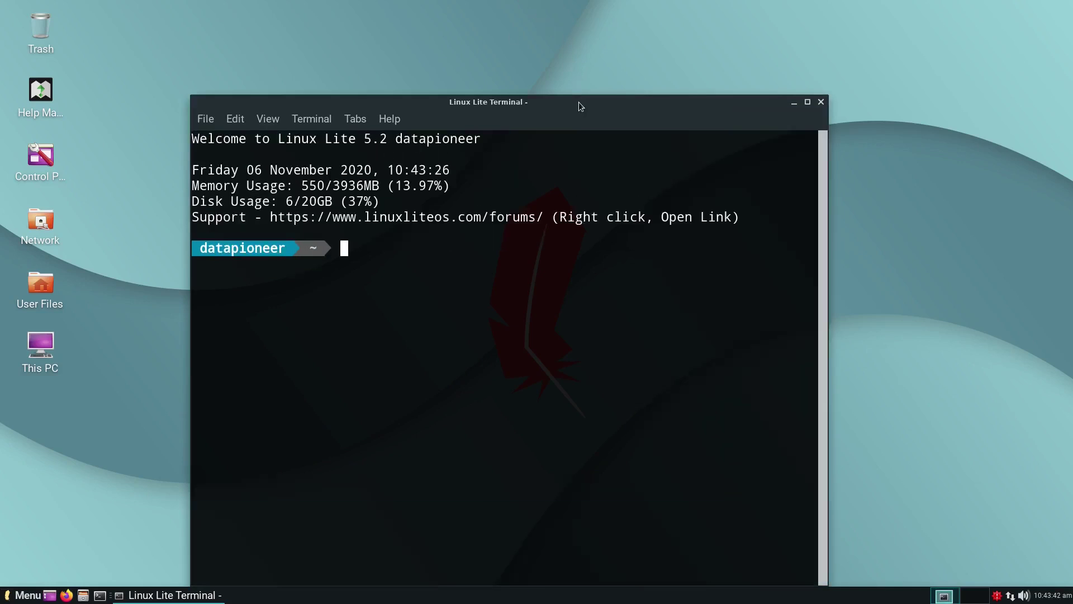
pyautogui.moveTo(579, 102); pyautogui.dragTo(587, 45)
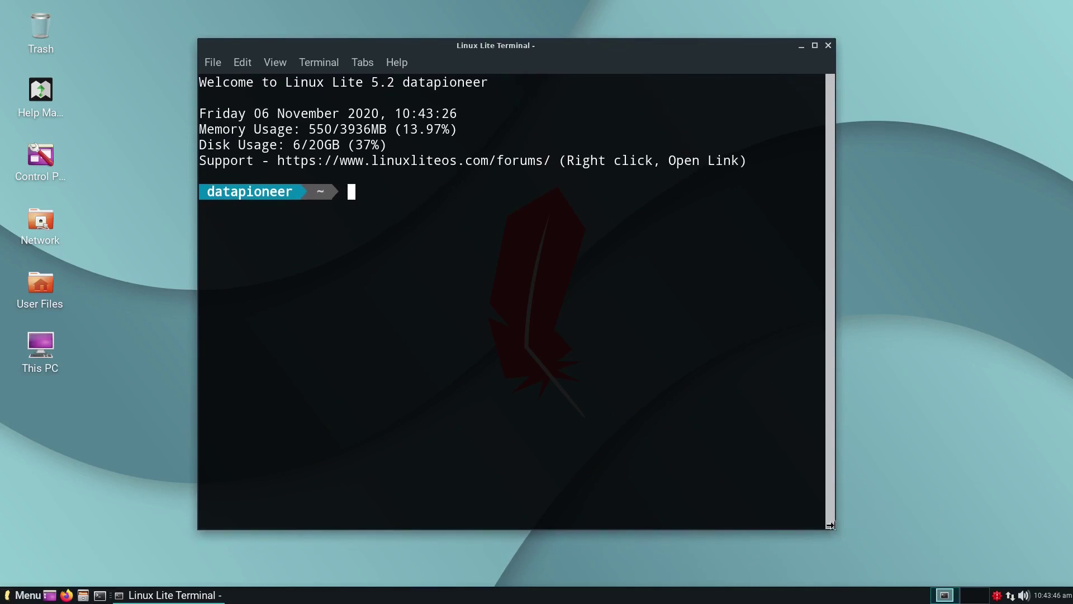
pyautogui.moveTo(838, 522); pyautogui.dragTo(966, 521)
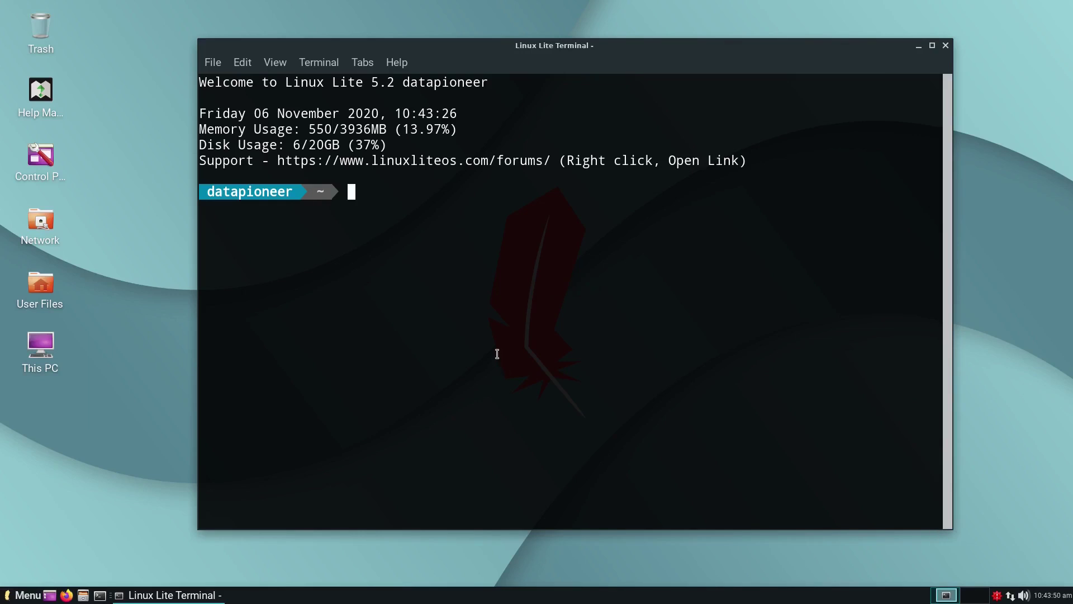
# Step: Run 'sudo apt update && sudo apt dist-upgrade -y' and confirm with the sudo password
pyautogui.write('sudo apt update && ')
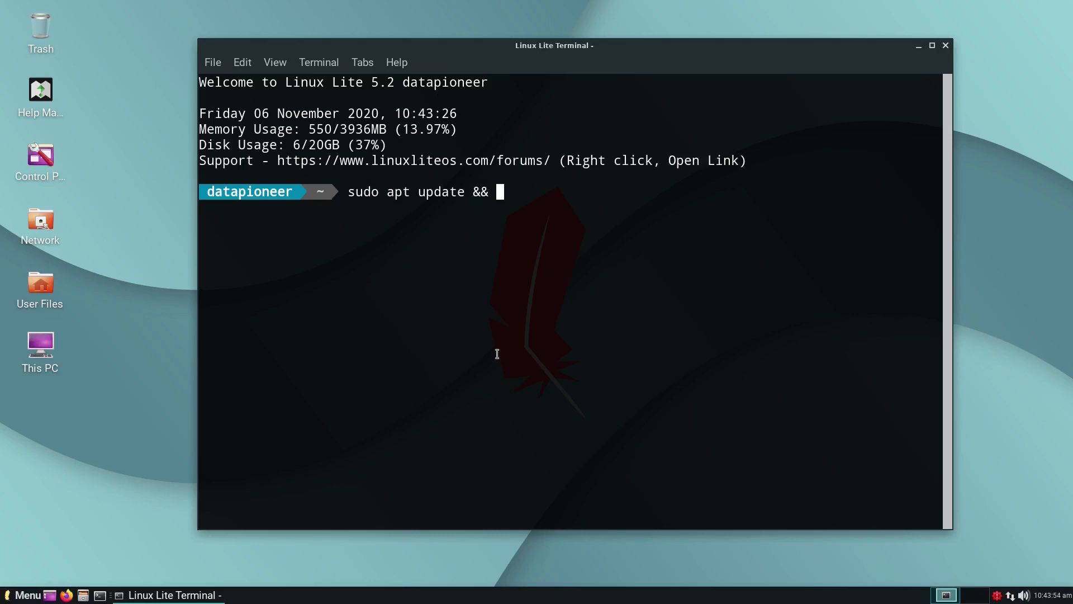
pyautogui.write('sudo apt up')
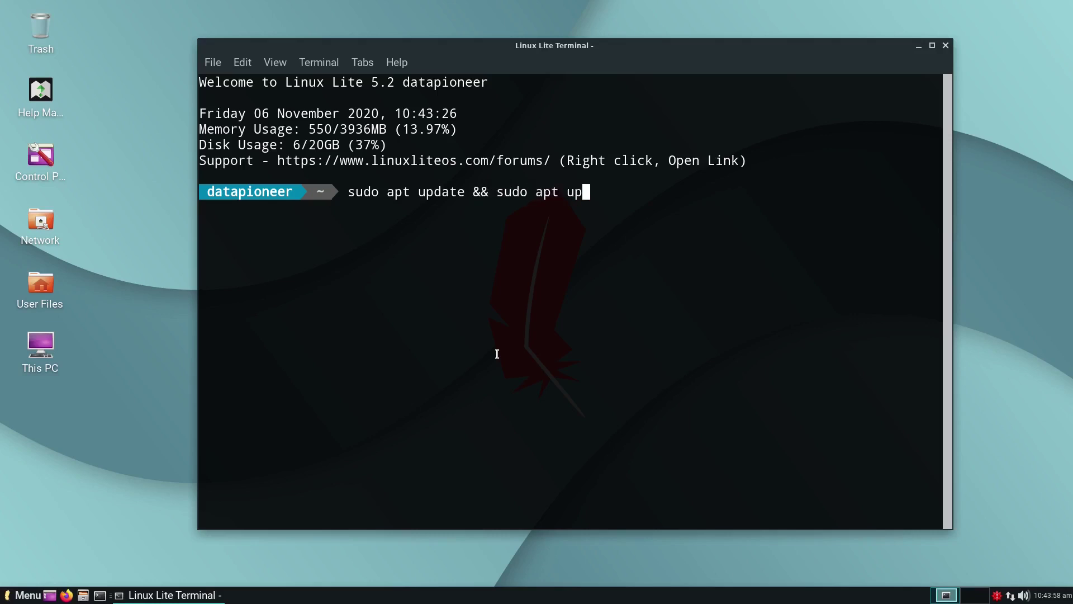
pyautogui.write('grade')
pyautogui.press('BackSpace')
pyautogui.press('BackSpace')
pyautogui.press('BackSpace')
pyautogui.press('BackSpace')
pyautogui.press('BackSpace')
pyautogui.press('BackSpace')
pyautogui.press('BackSpace')
pyautogui.write('dist-upgrade -y')
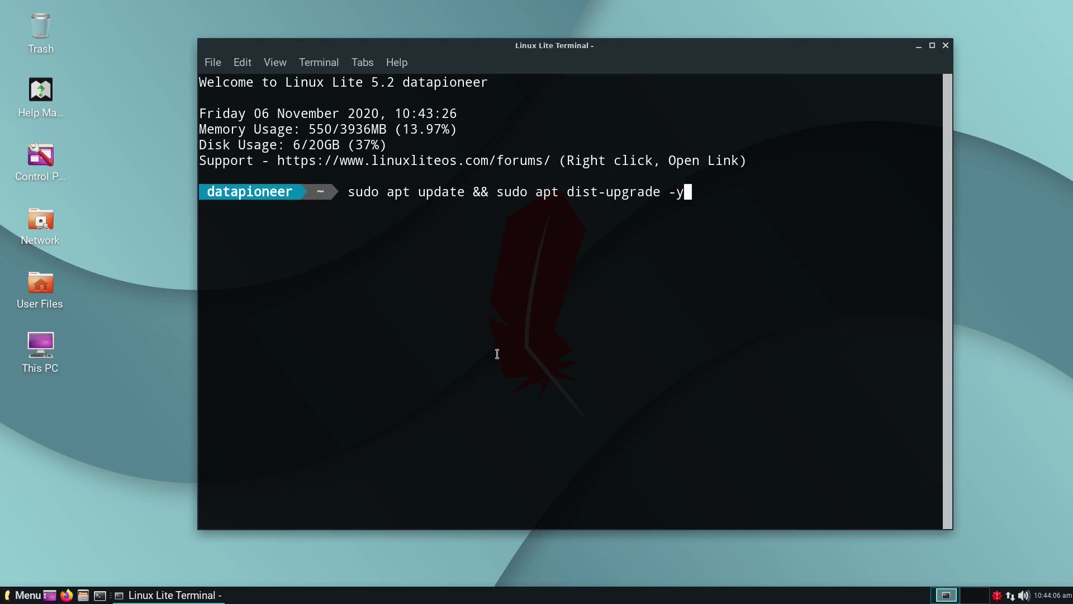
pyautogui.press('Return')
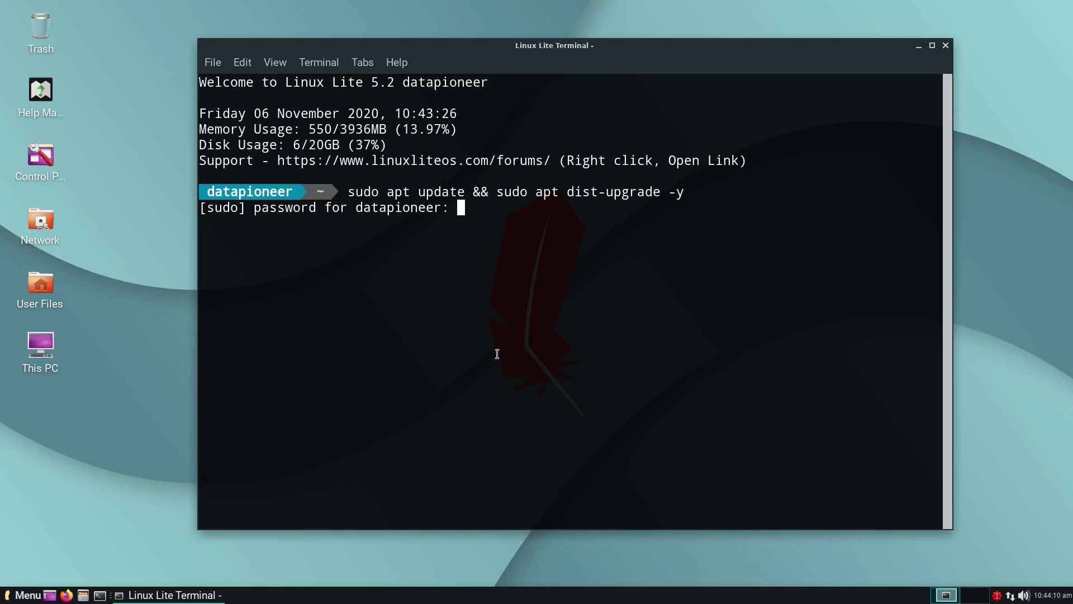
pyautogui.press('Return')
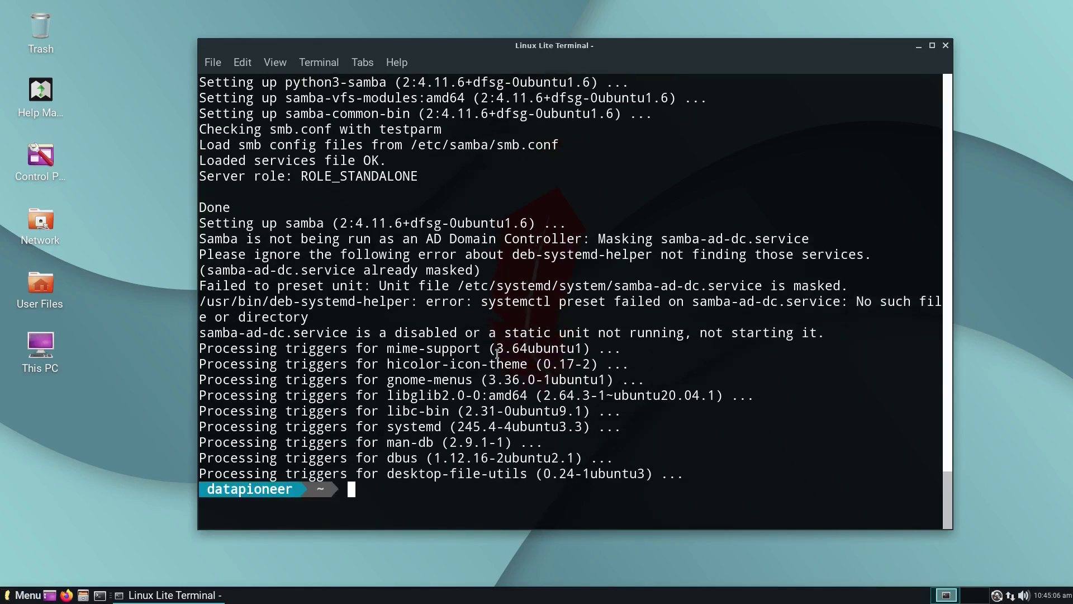
# Step: Clear the terminal, start htop, and maximize the terminal window
pyautogui.write('clear')
pyautogui.press('Return')
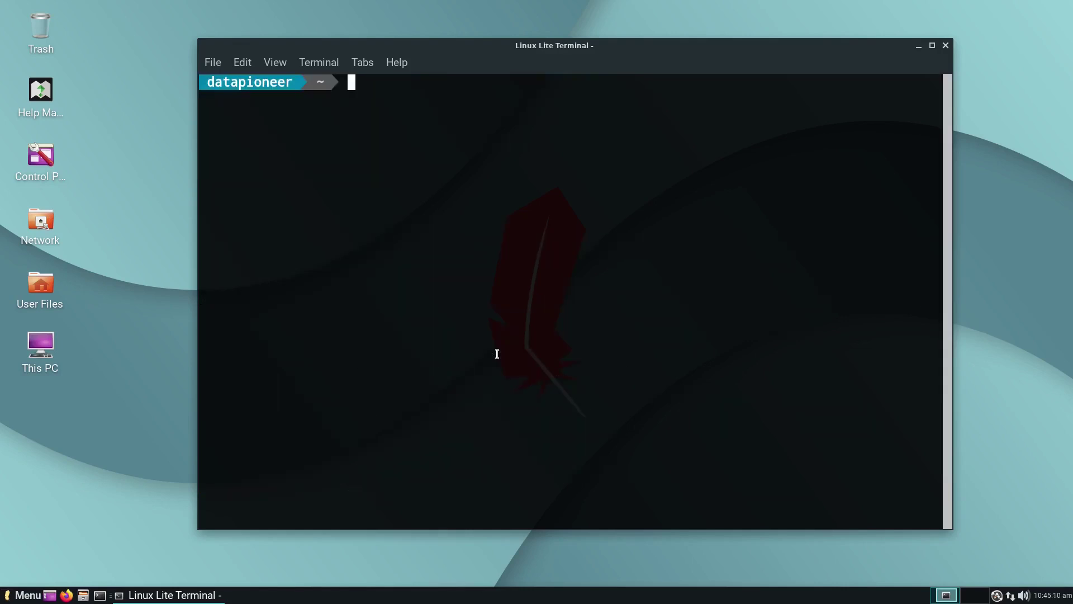
pyautogui.write('htop')
pyautogui.press('Return')
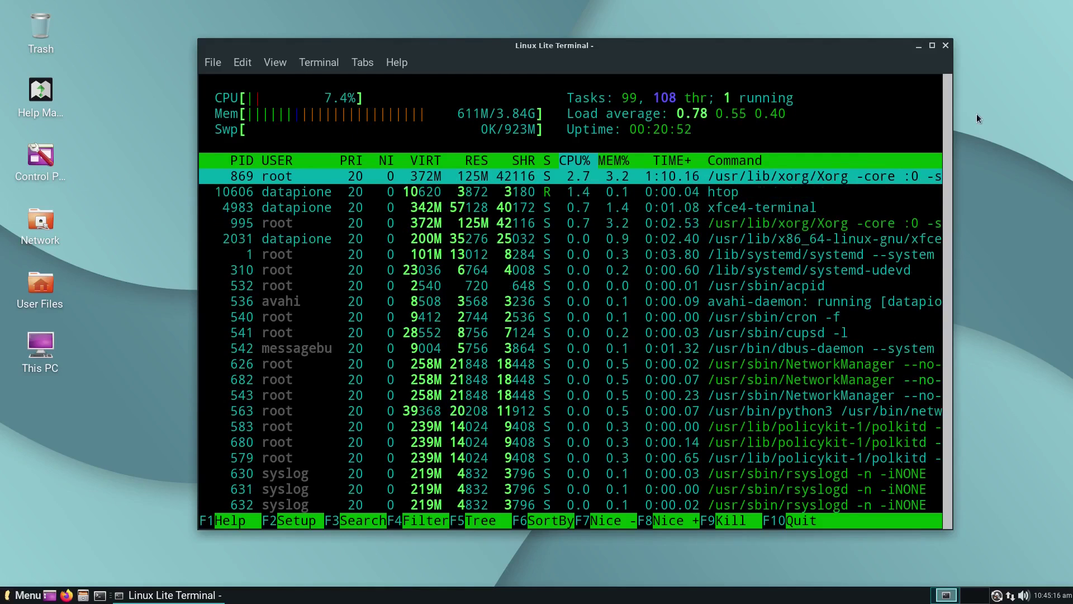
pyautogui.click(931, 45)
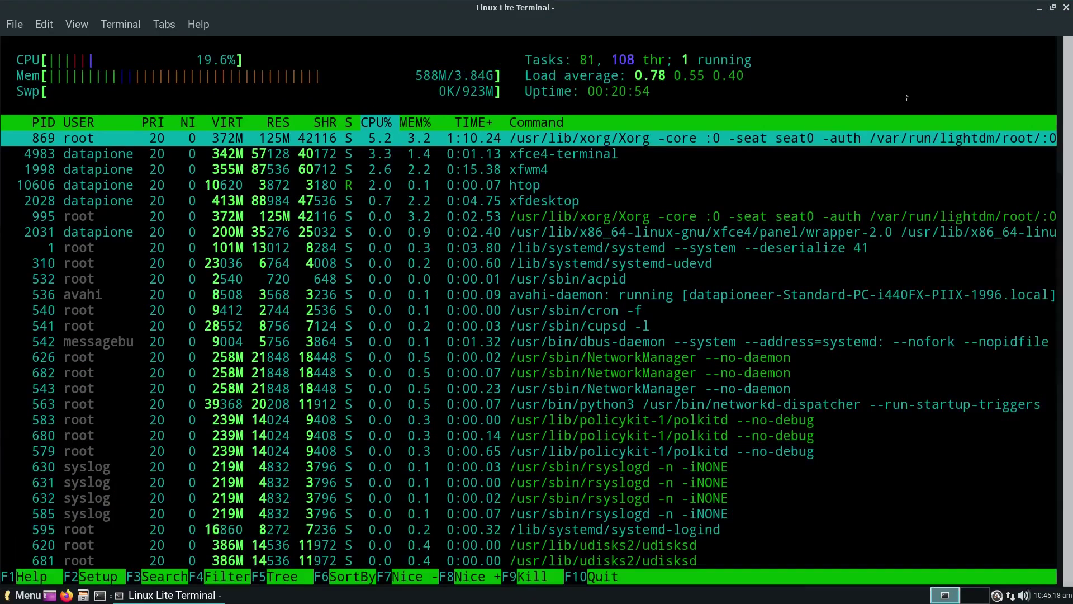
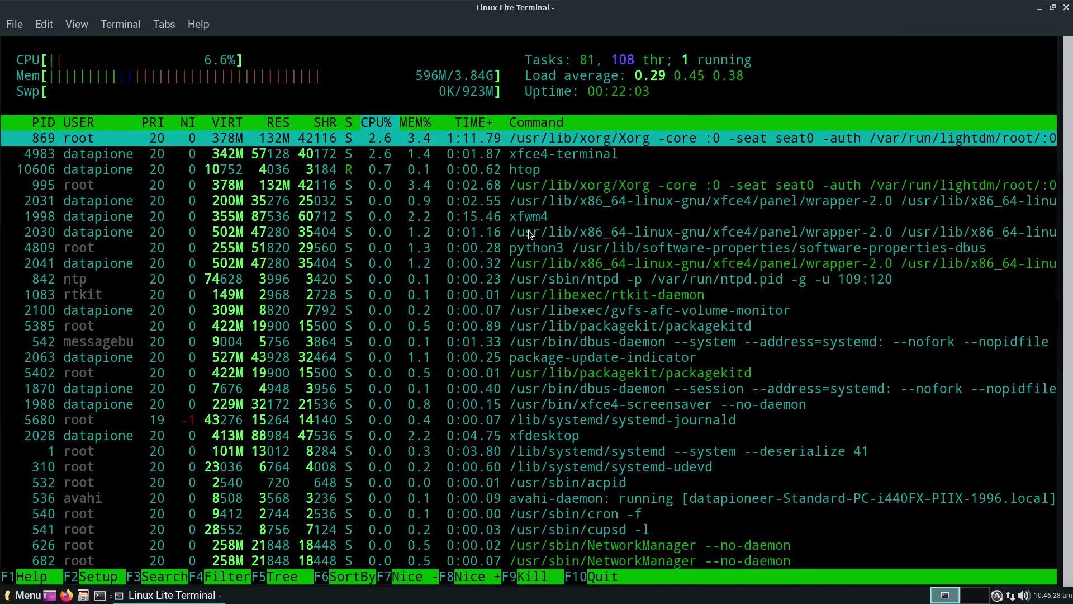
# Step: Close the terminal running htop, confirming Close Window in the warning dialog
pyautogui.scroll(-1, 385, 235)
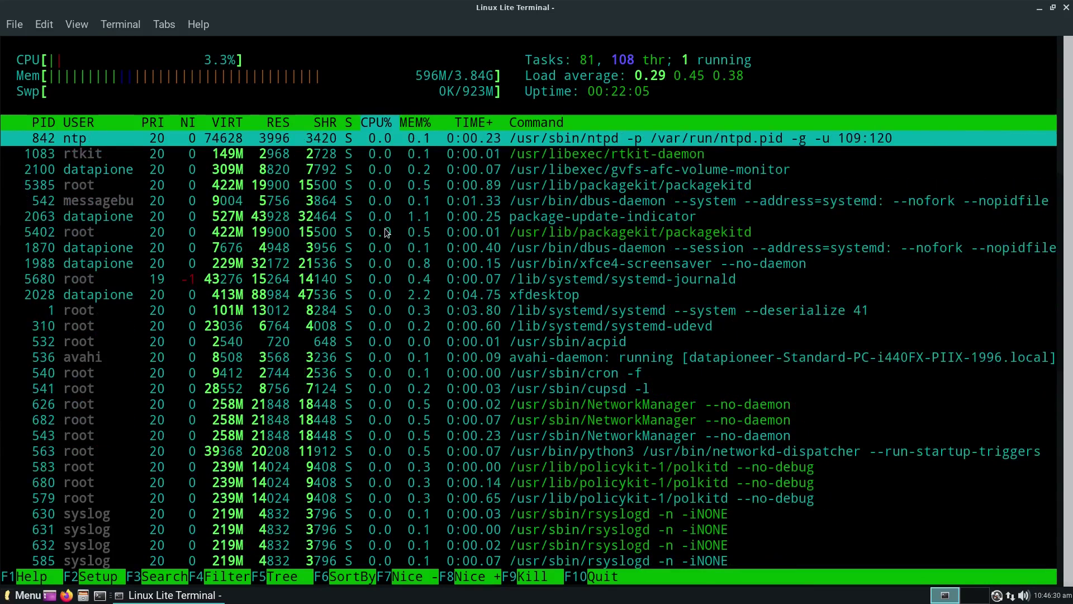
pyautogui.scroll(1, 387, 232)
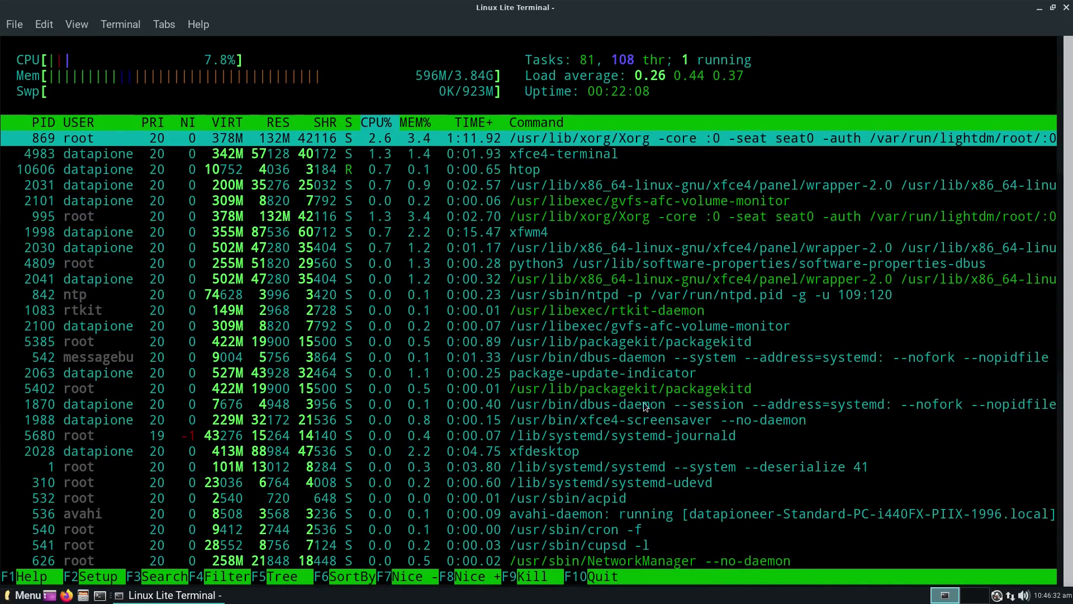
pyautogui.click(1068, 8)
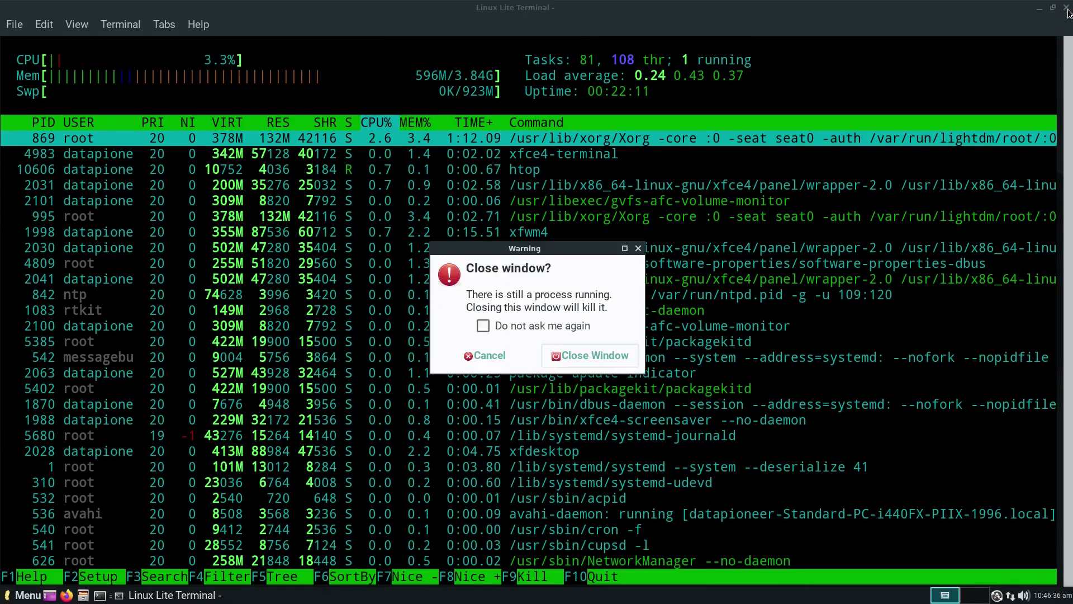
pyautogui.click(586, 355)
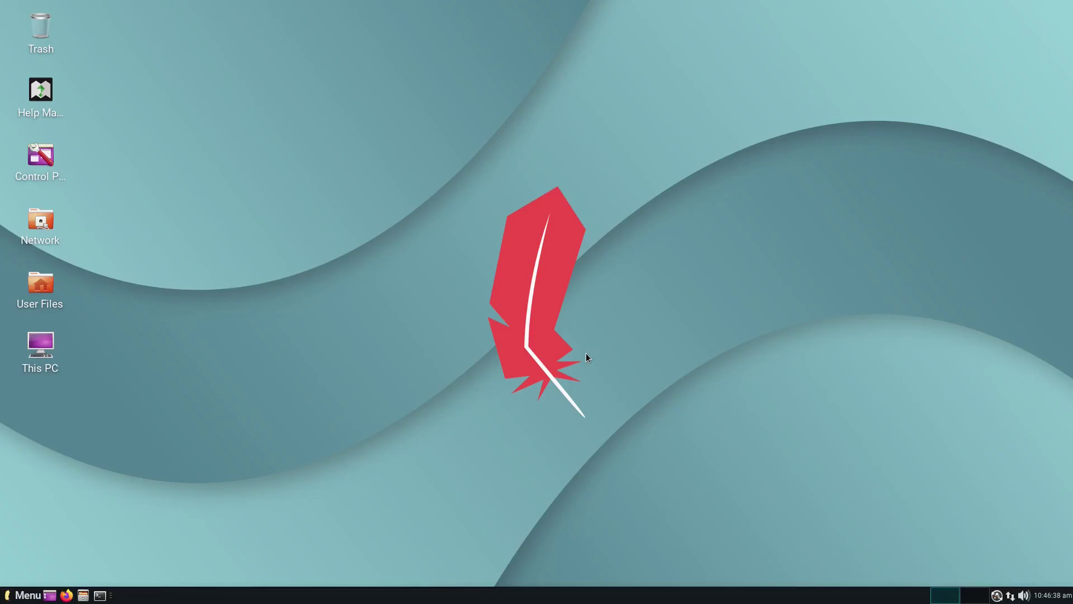
# Step: Launch a new Terminal Emulator from the System menu, centre it, and enlarge its text
pyautogui.click(26, 596)
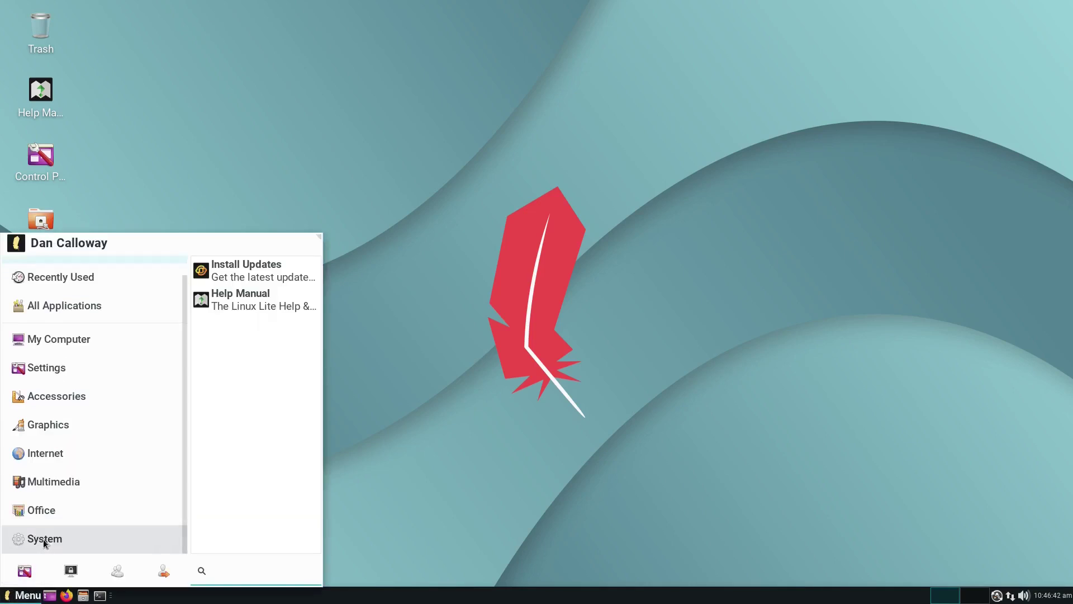
pyautogui.click(43, 539)
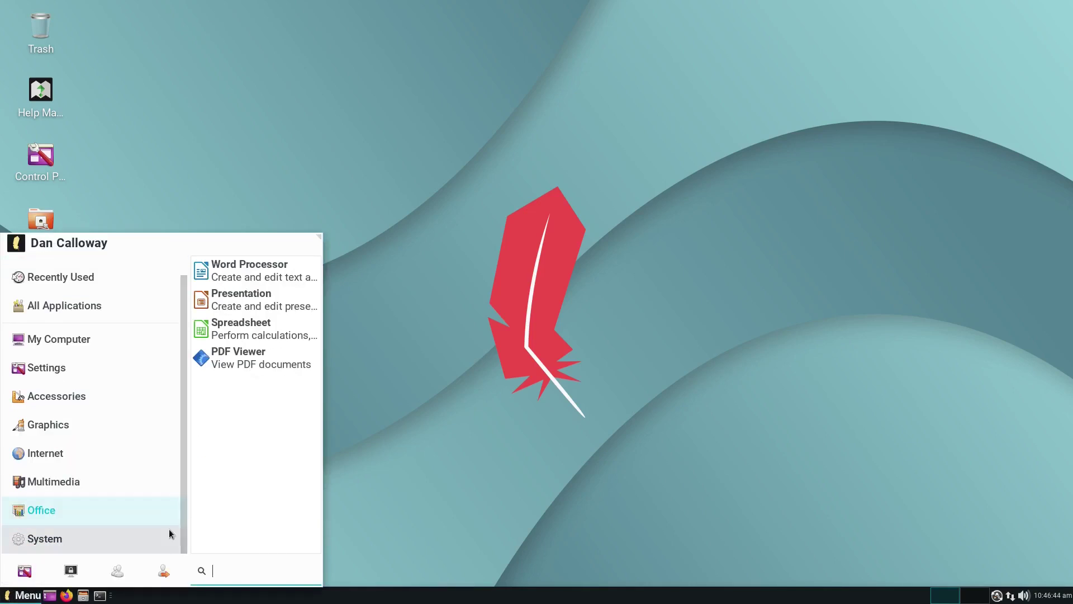
pyautogui.click(206, 513)
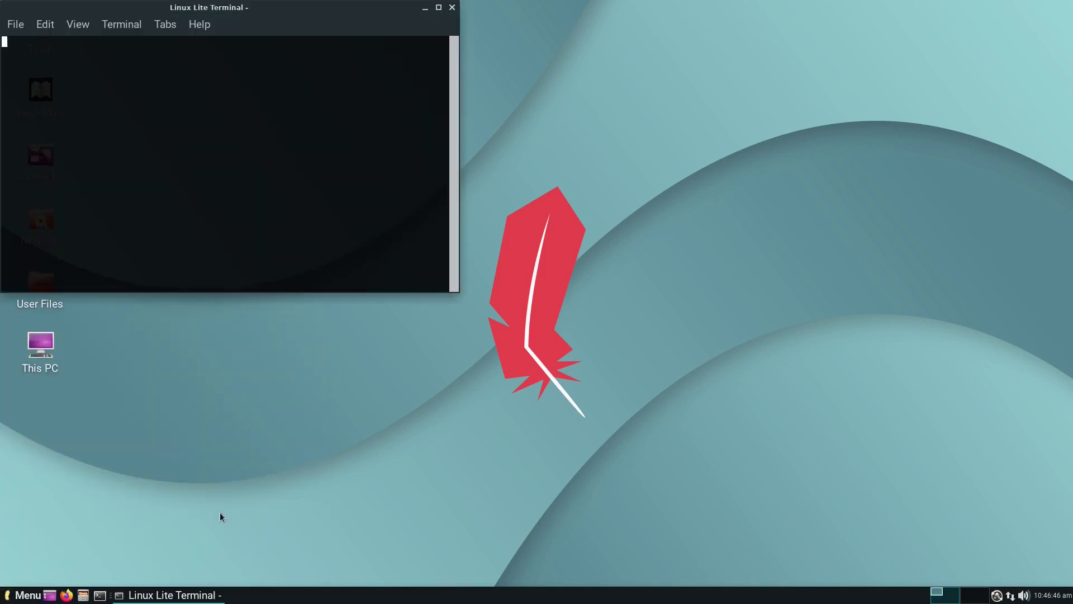
pyautogui.moveTo(125, 4); pyautogui.dragTo(377, 73)
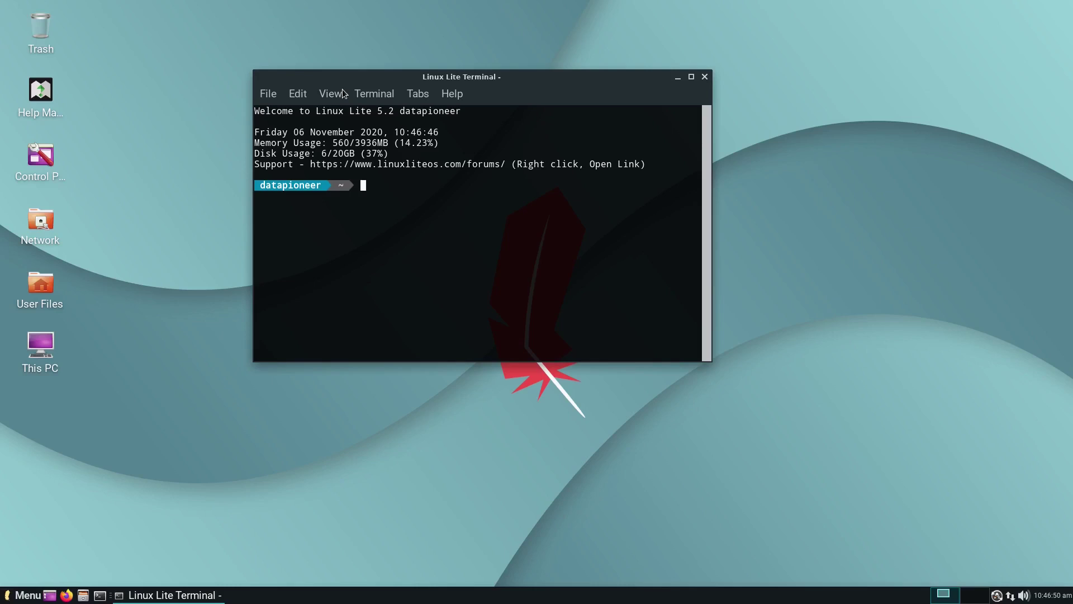
pyautogui.hotkey('ctrl', '+')
pyautogui.hotkey('ctrl', '+')
pyautogui.hotkey('ctrl', '+')
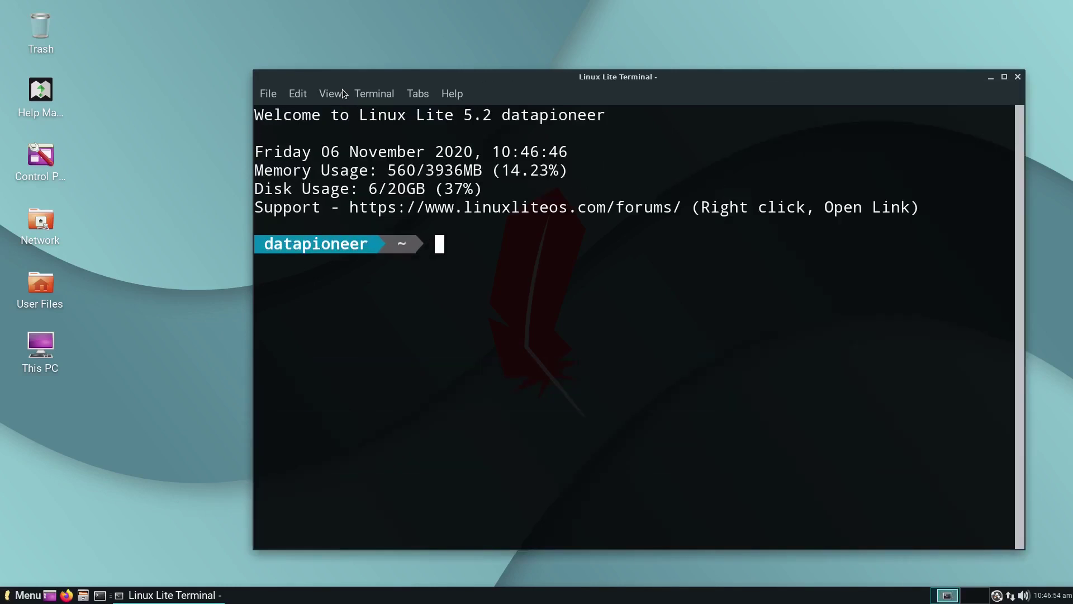
# Step: Run 'uname -a' to show kernel 5.4.0-52-generic, then widen and maximize the terminal
pyautogui.write('uname -a')
pyautogui.press('Return')
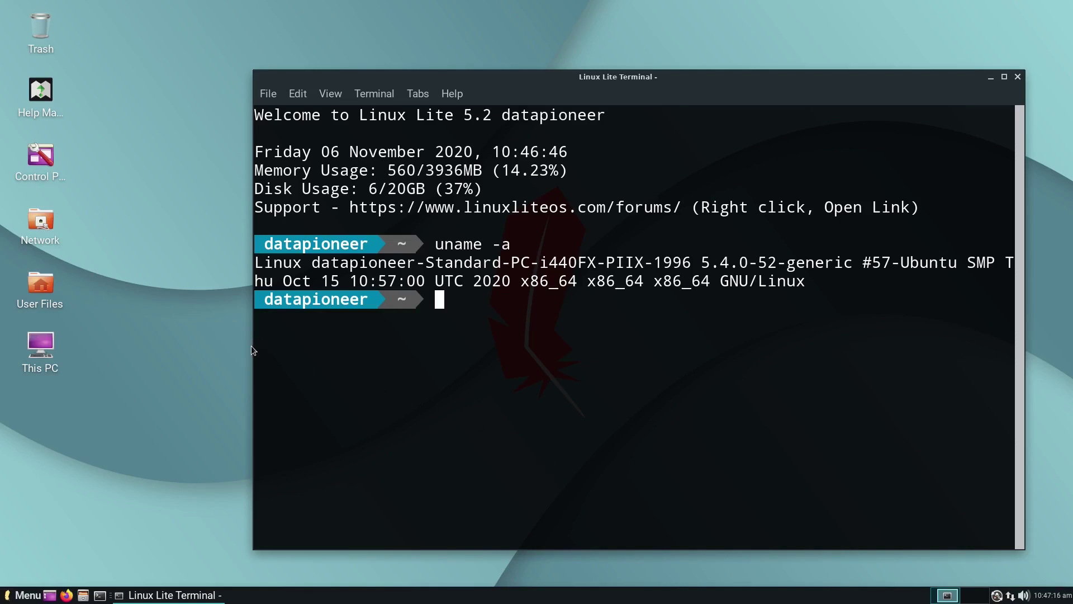
pyautogui.moveTo(246, 348); pyautogui.dragTo(61, 311)
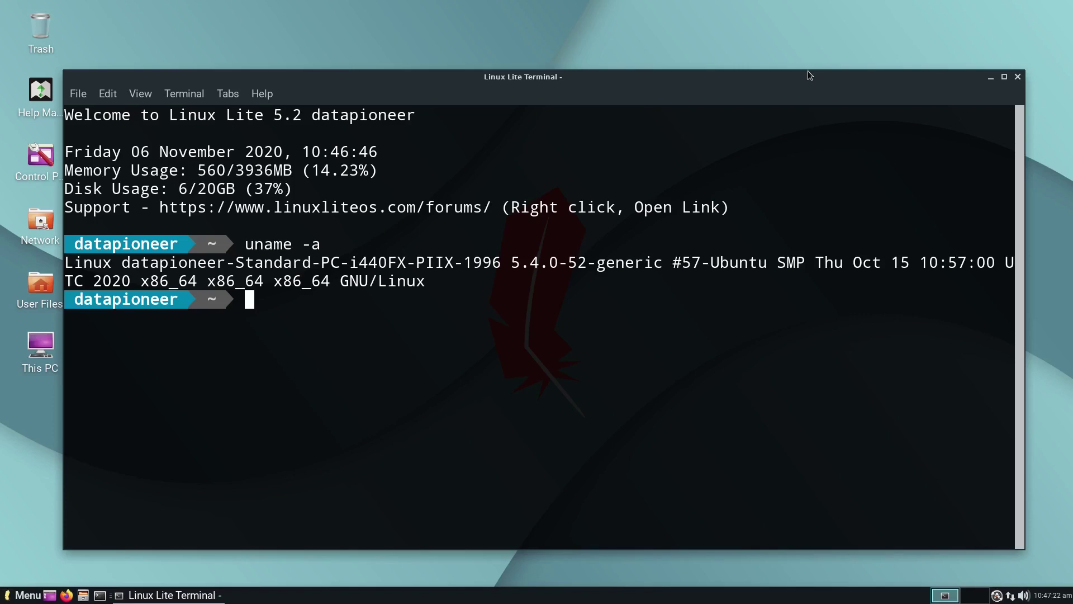
pyautogui.click(1004, 77)
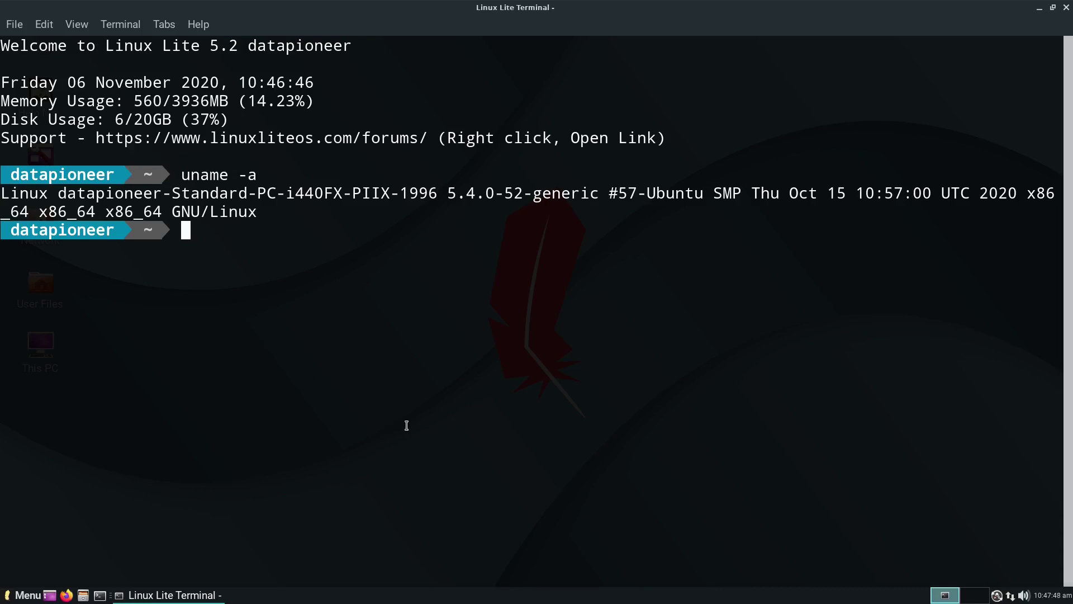
# Step: Run 'sudo df -lh' with the sudo password and highlight the /dev/sda5 and /dev/sda1 rows
pyautogui.write('sudo df -')
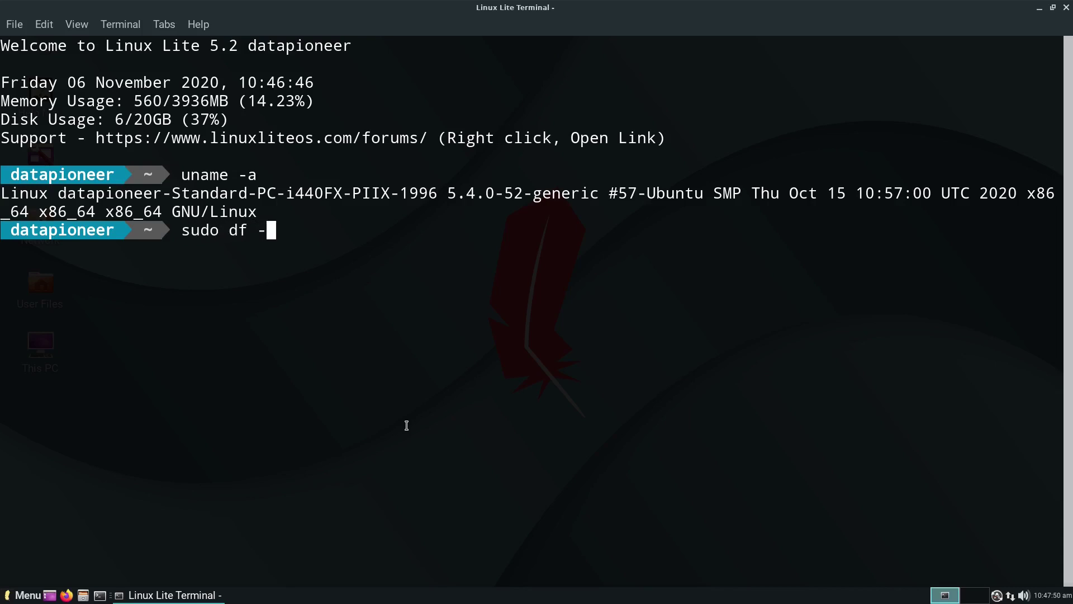
pyautogui.write('lh')
pyautogui.press('Return')
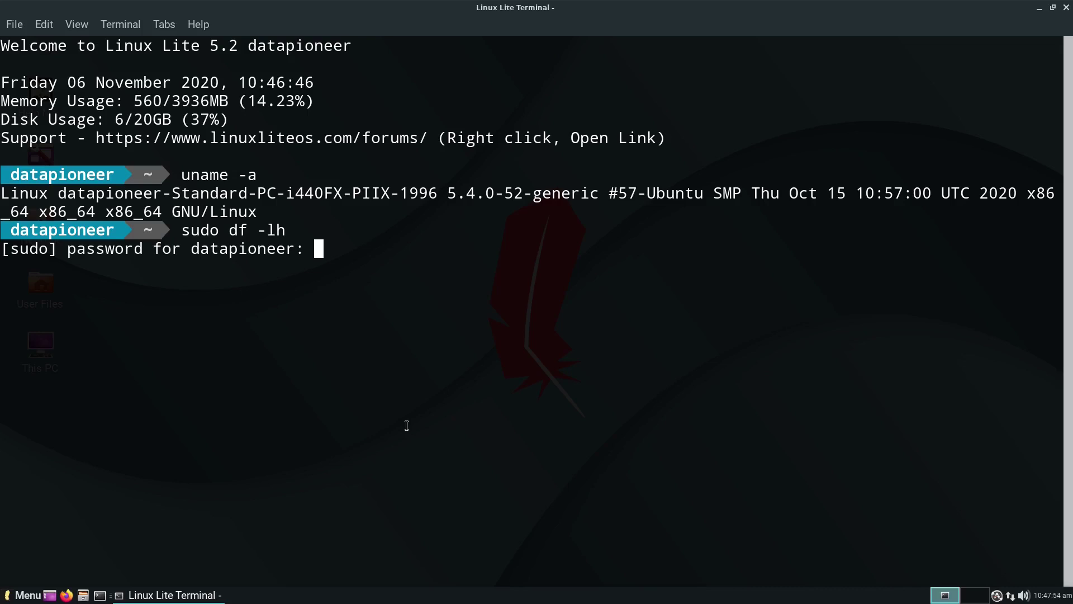
pyautogui.press('Return')
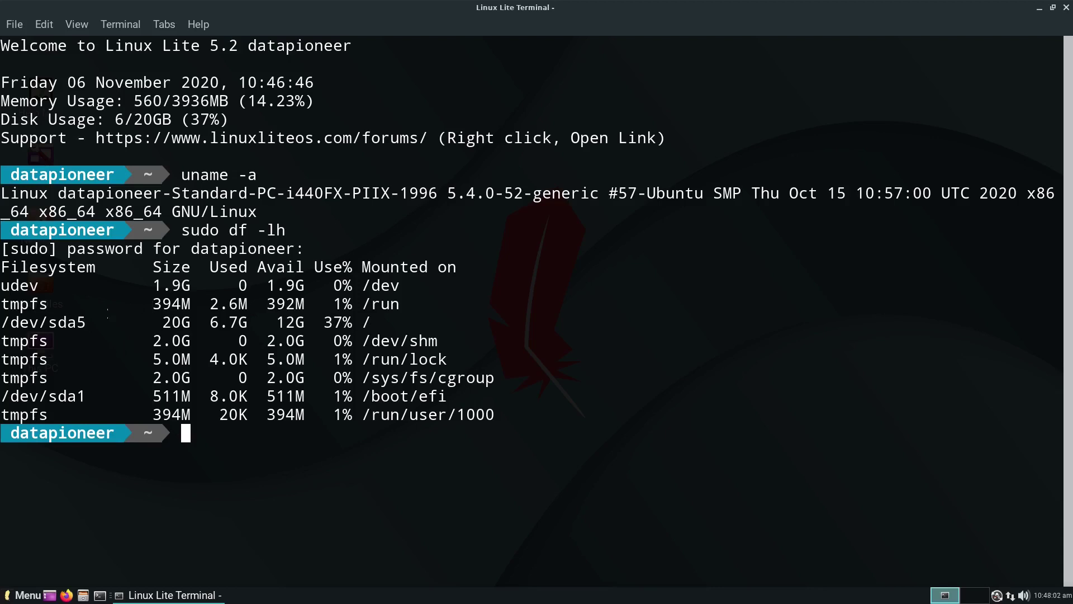
pyautogui.moveTo(10, 323); pyautogui.dragTo(378, 320)
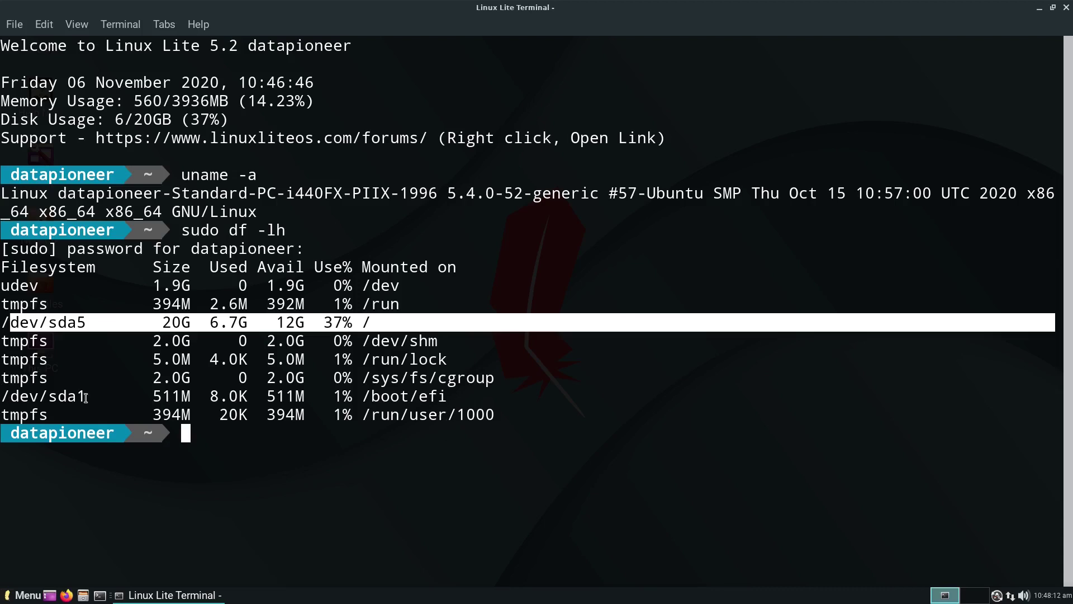
pyautogui.moveTo(5, 396); pyautogui.dragTo(104, 396)
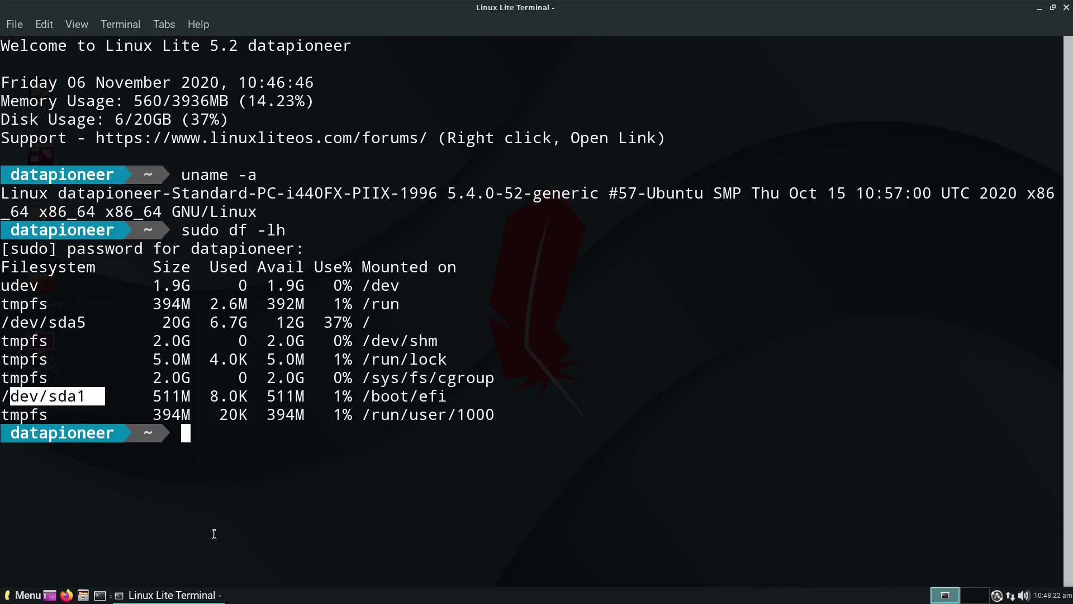
# Step: List network interfaces with 'ip a', then 'exit' the terminal
pyautogui.write('ip a')
pyautogui.press('Return')
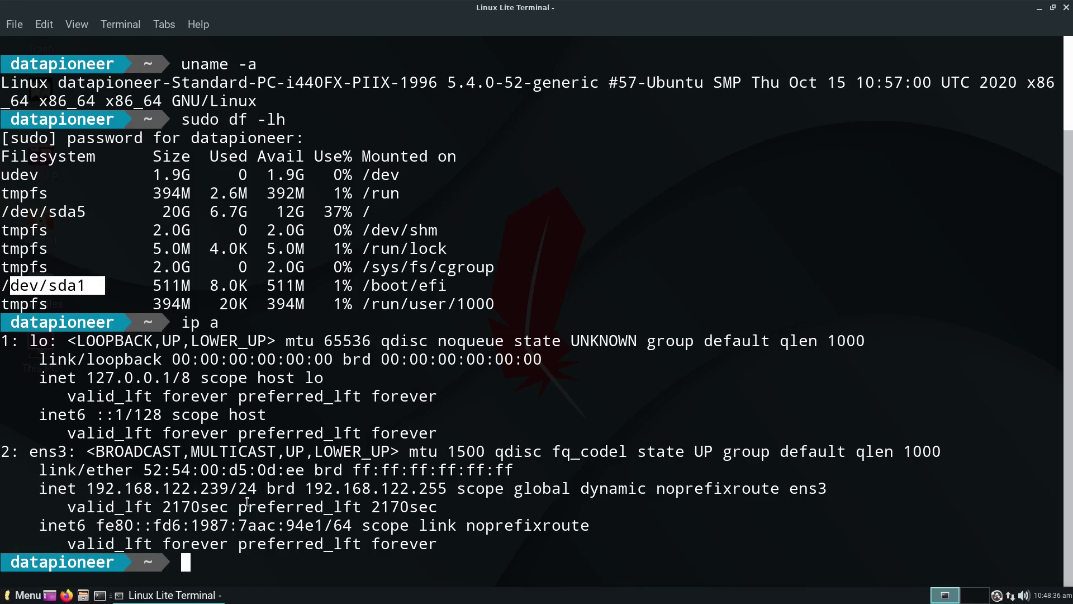
pyautogui.write('exit')
pyautogui.press('Return')
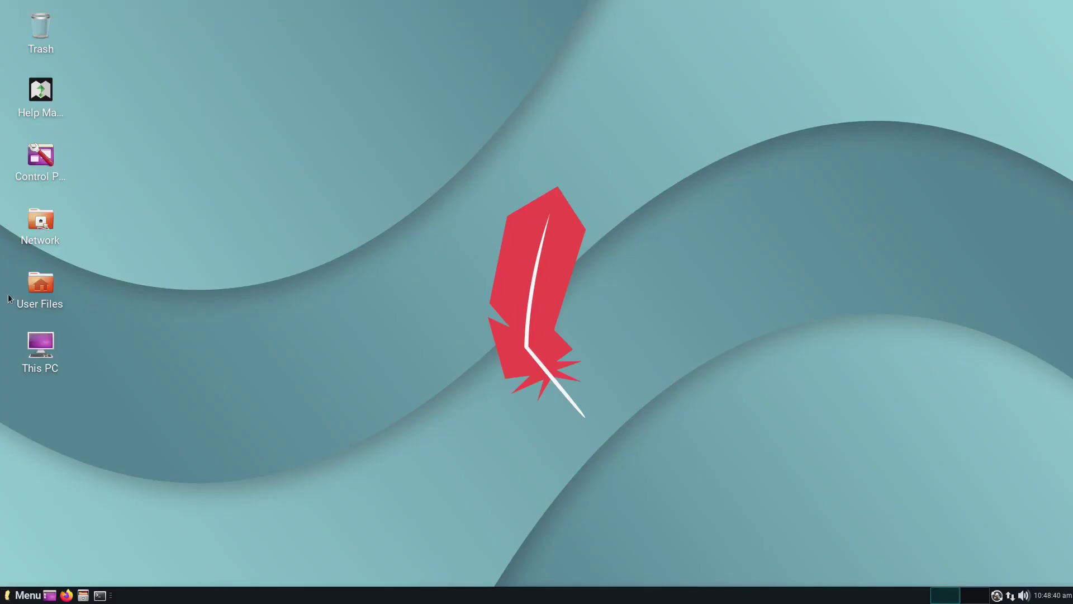
# Step: Show the desktop menu's Applications > Settings submenu with Display, Disks and Firewall
pyautogui.rightClick(566, 195)
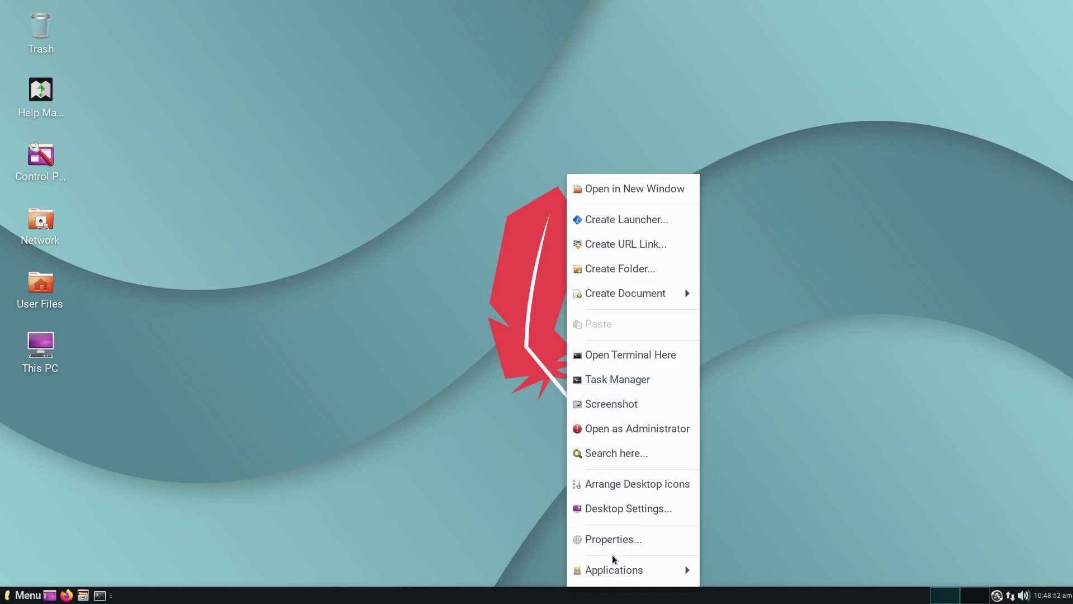
pyautogui.moveTo(614, 570)
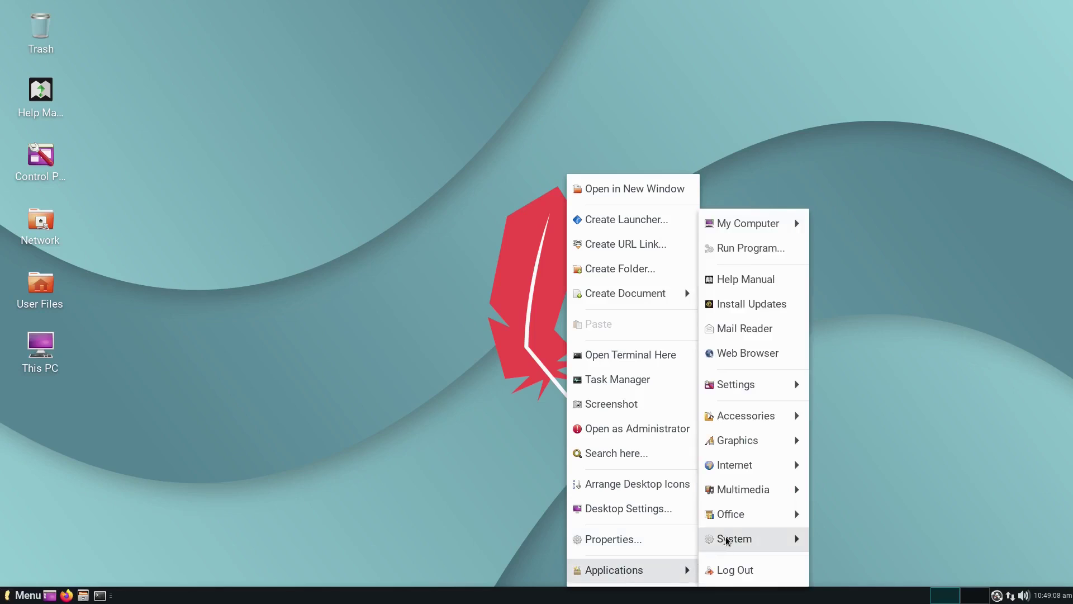
pyautogui.moveTo(742, 419)
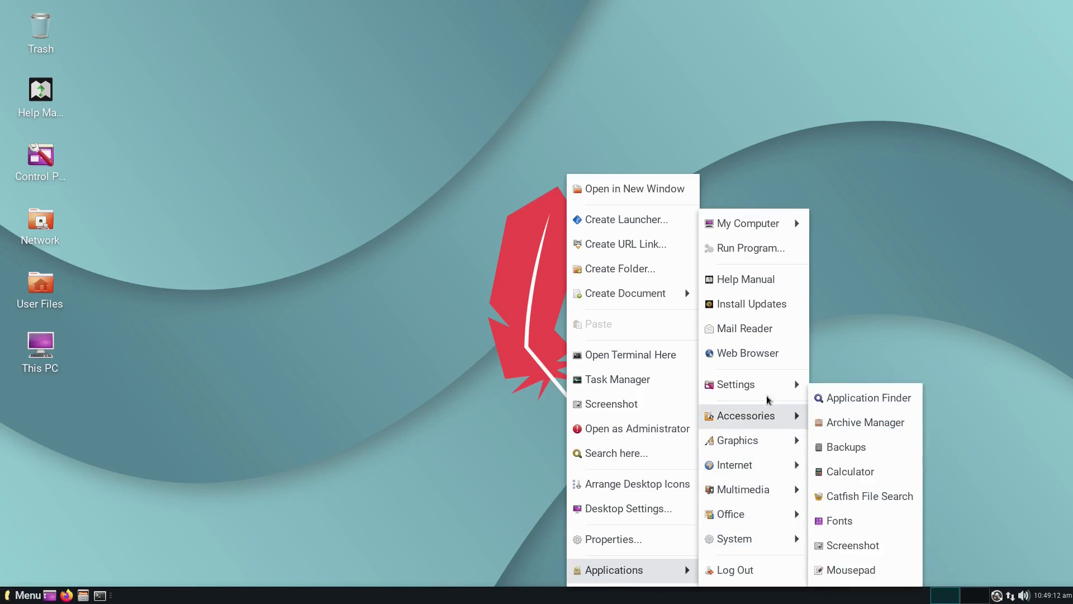
pyautogui.moveTo(762, 389)
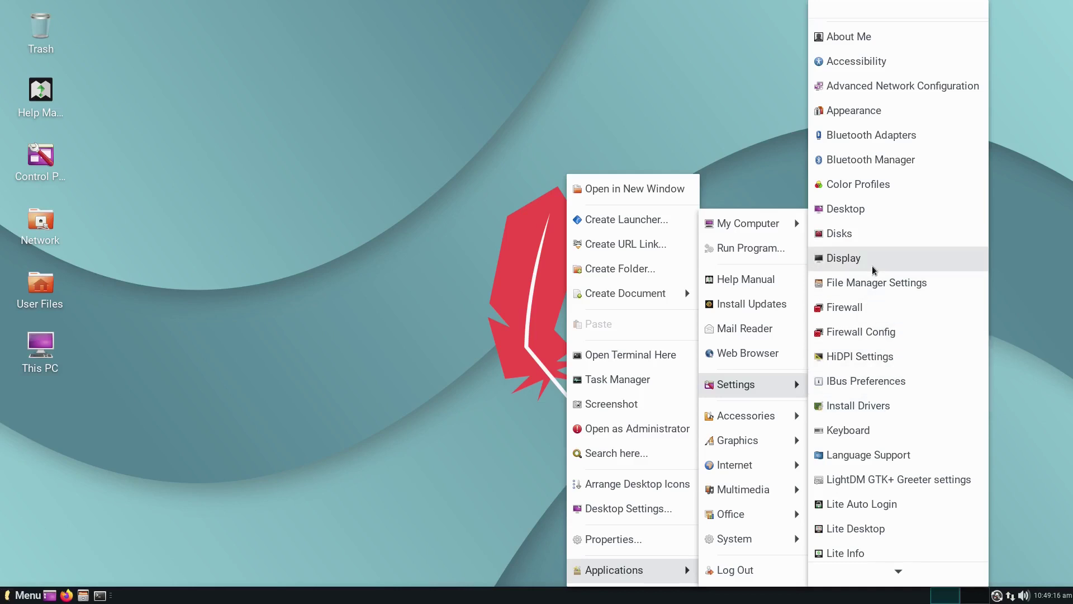
# Step: Open Desktop background settings, keeping the wallpaper style at Zoomed
pyautogui.click(871, 212)
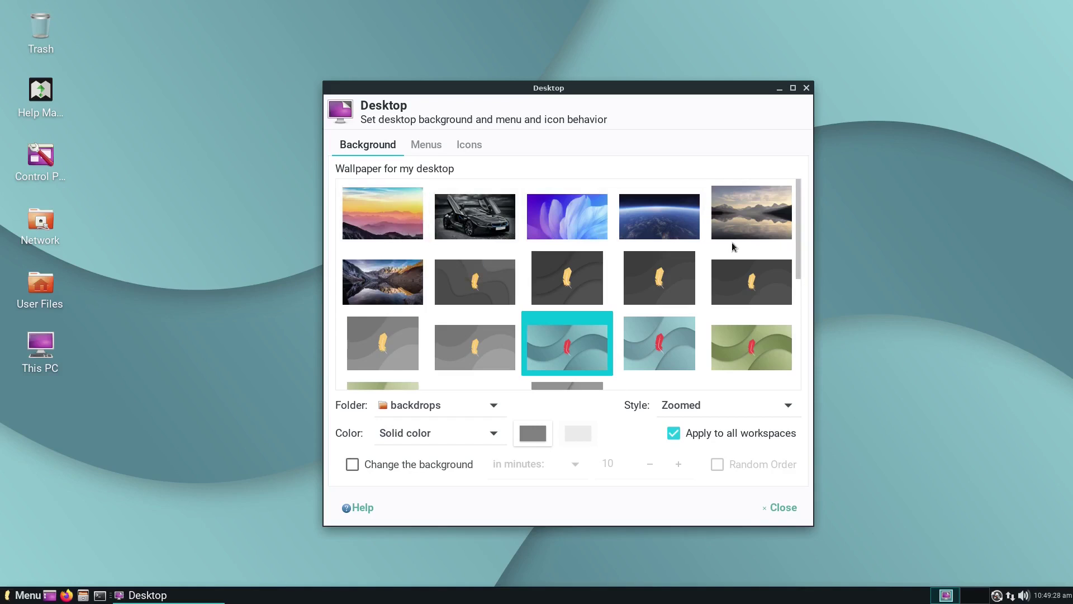
pyautogui.scroll(-5, 733, 246)
pyautogui.scroll(-3, 733, 243)
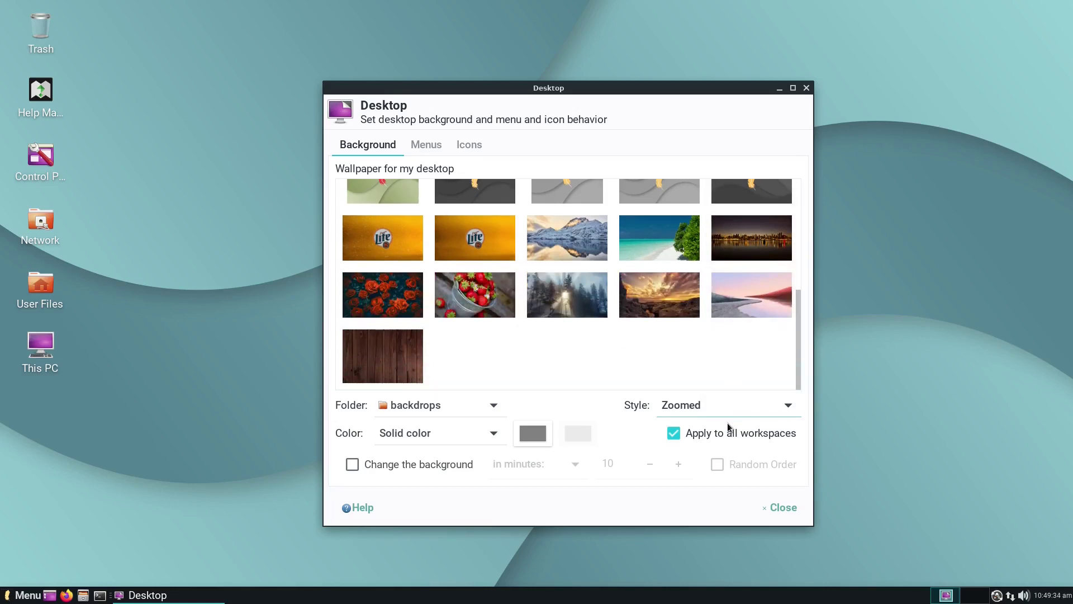
pyautogui.click(787, 406)
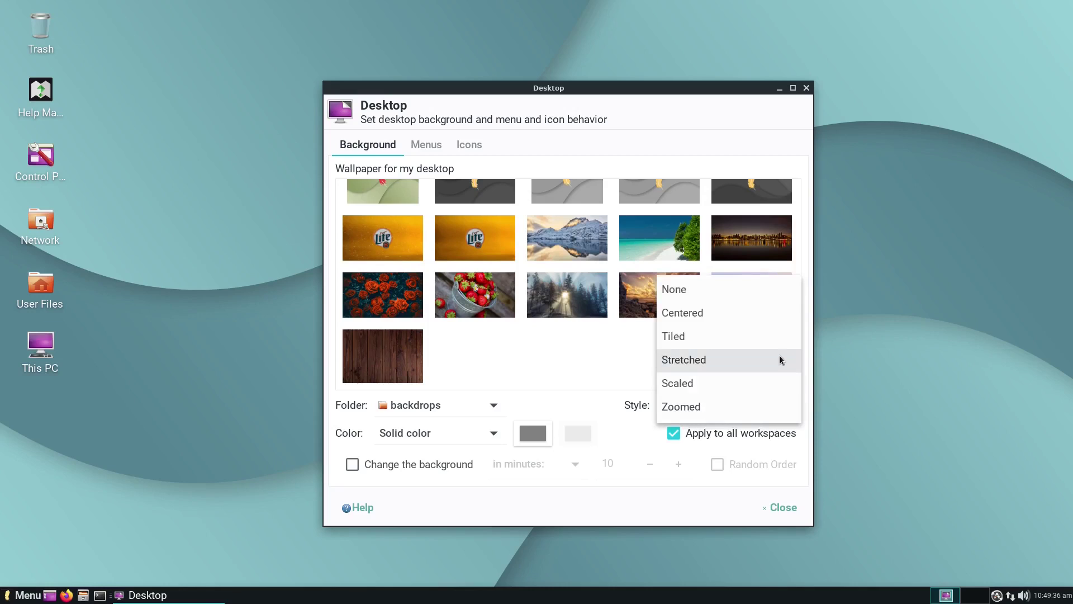
pyautogui.click(760, 405)
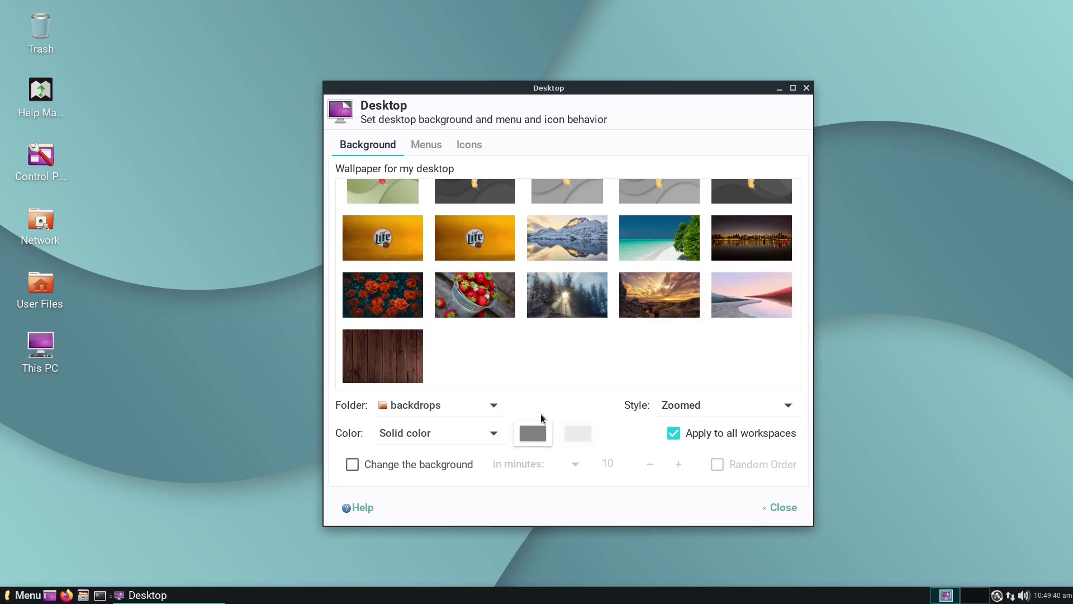
# Step: Choose the backdrops wallpaper folder, leaving 'Change the background' switched off
pyautogui.click(488, 412)
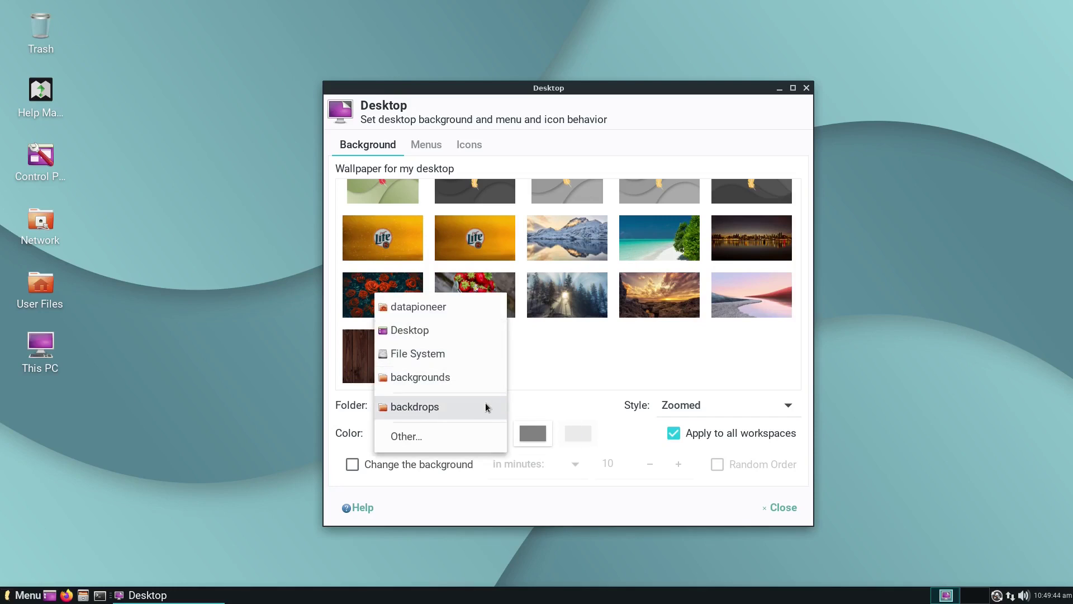
pyautogui.click(469, 406)
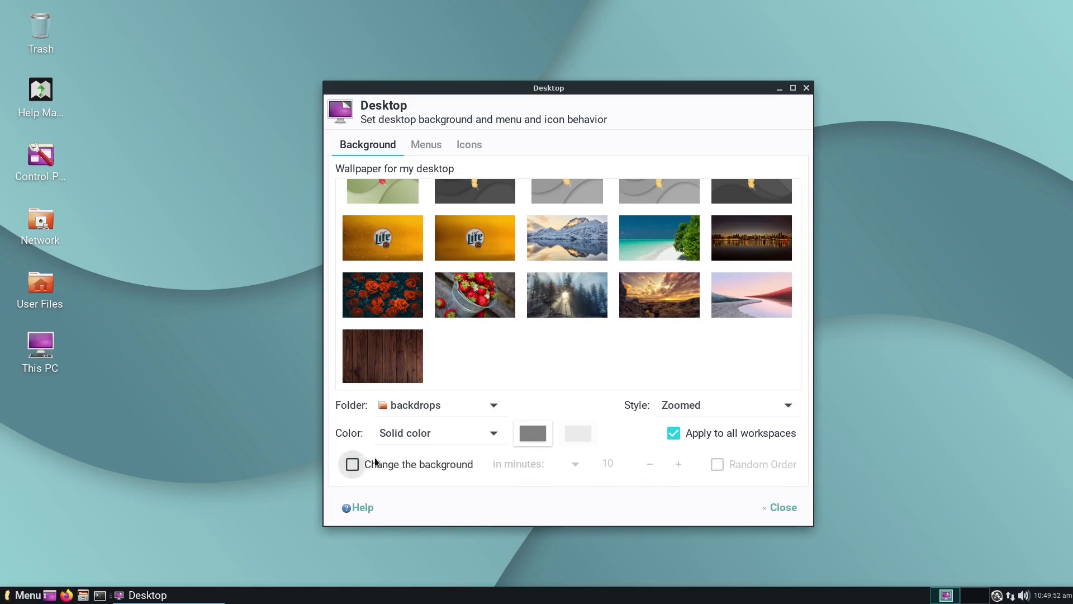
pyautogui.click(352, 464)
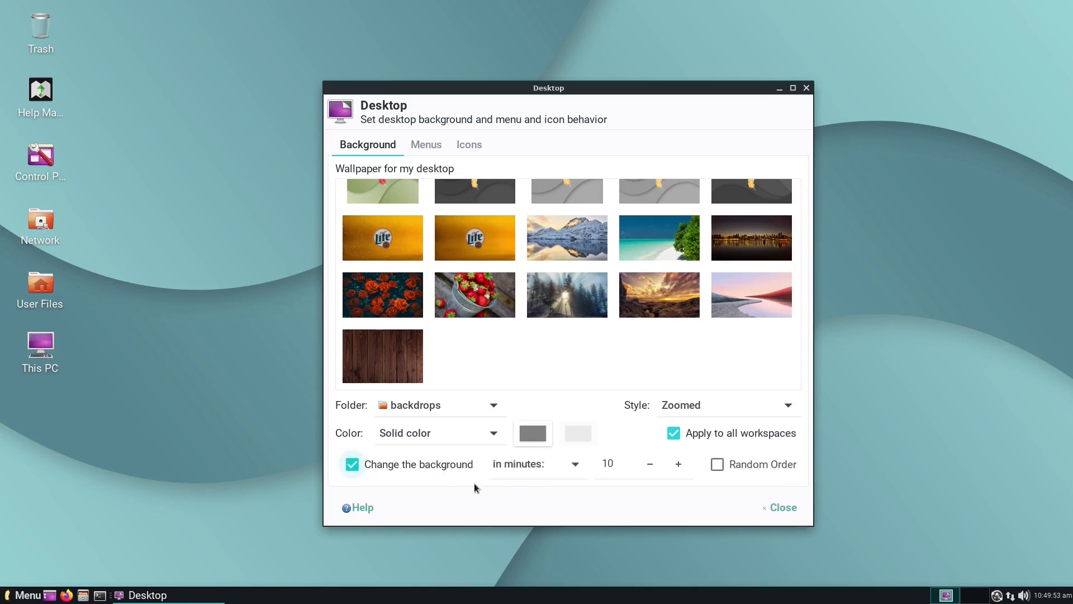
pyautogui.click(566, 472)
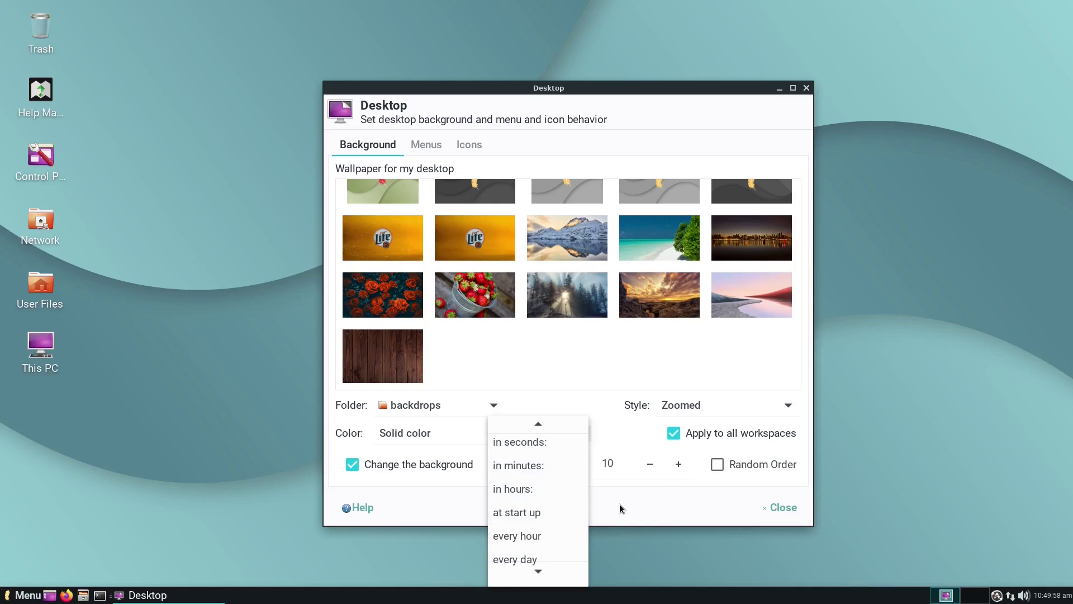
pyautogui.click(593, 493)
pyautogui.click(355, 467)
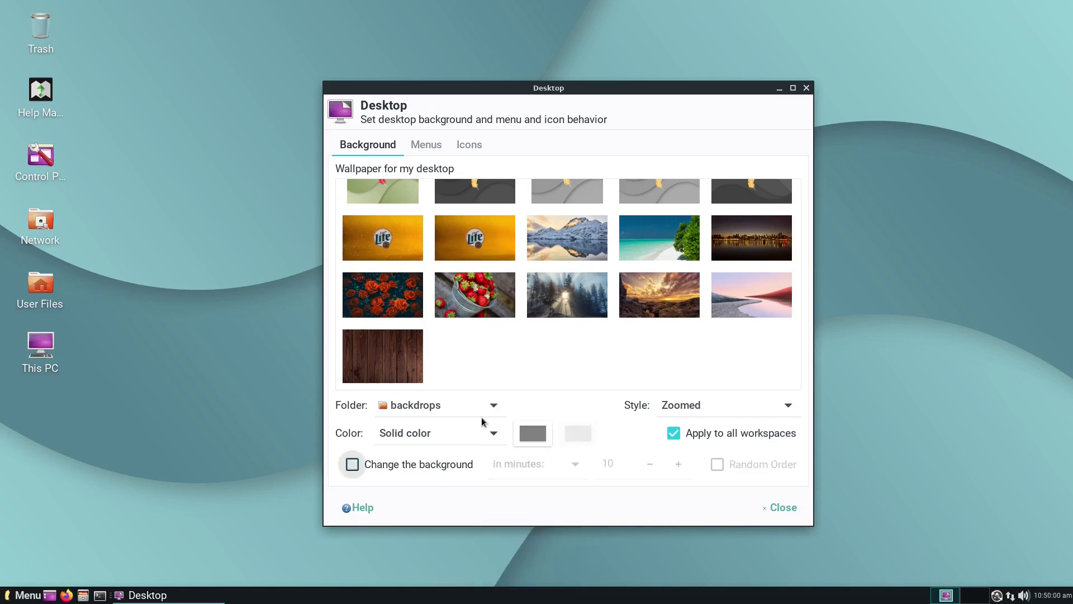
pyautogui.scroll(3, 528, 360)
pyautogui.scroll(3, 526, 363)
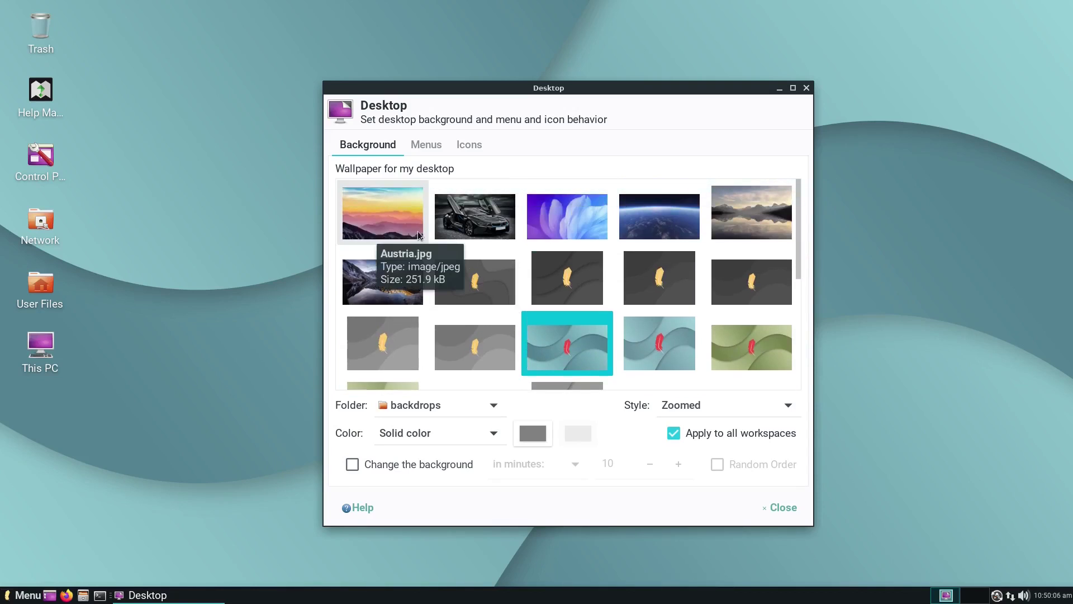
# Step: Apply BMW.jpg as the wallpaper and close Desktop settings
pyautogui.click(458, 220)
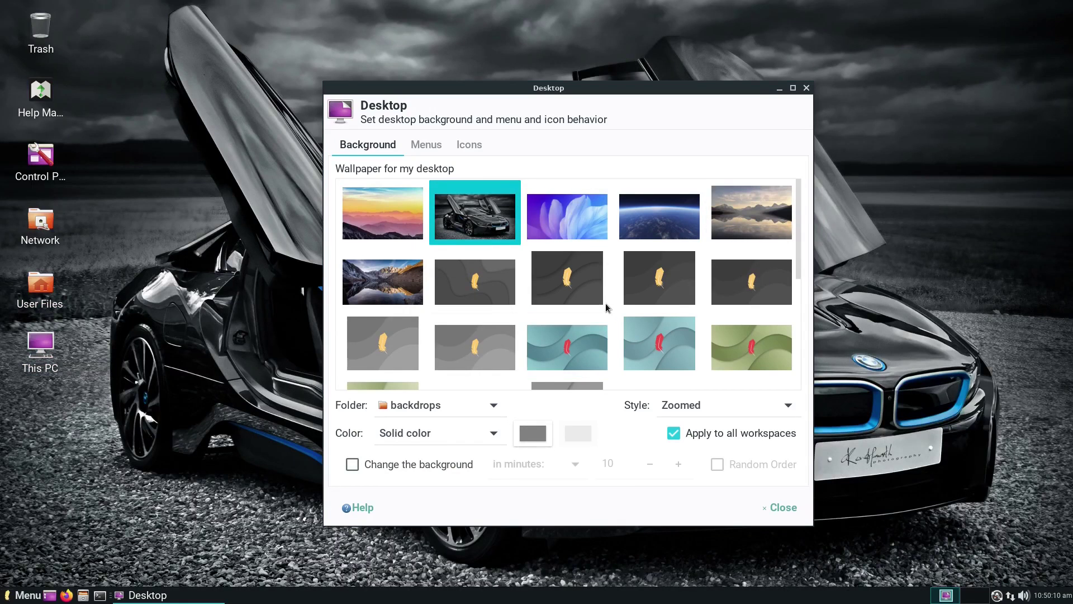
pyautogui.click(783, 507)
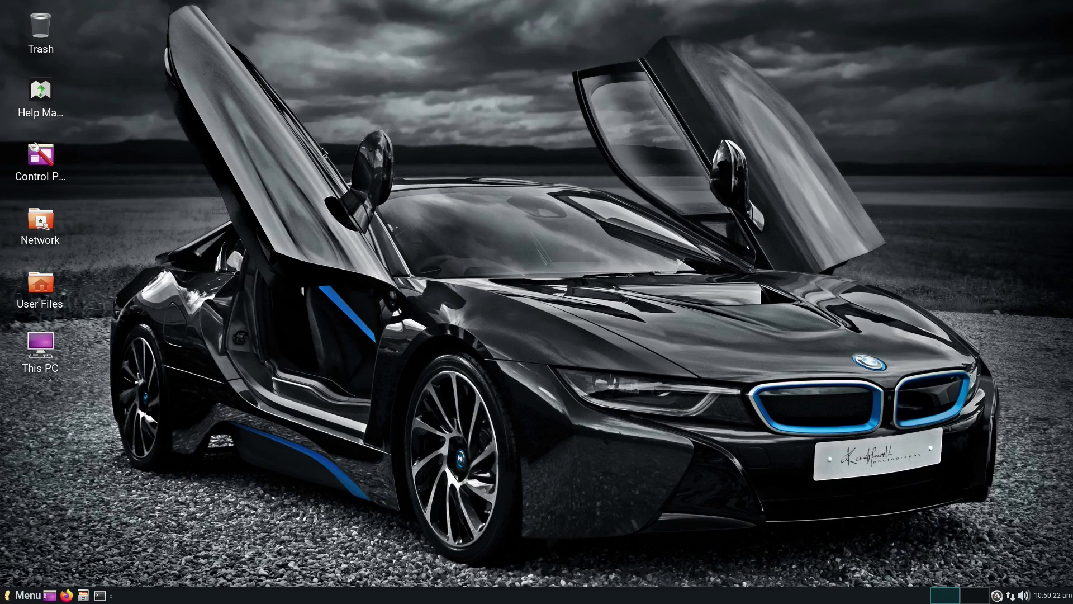
# Step: Open the User Files home folder in Thunar and centre the window
pyautogui.click(37, 287)
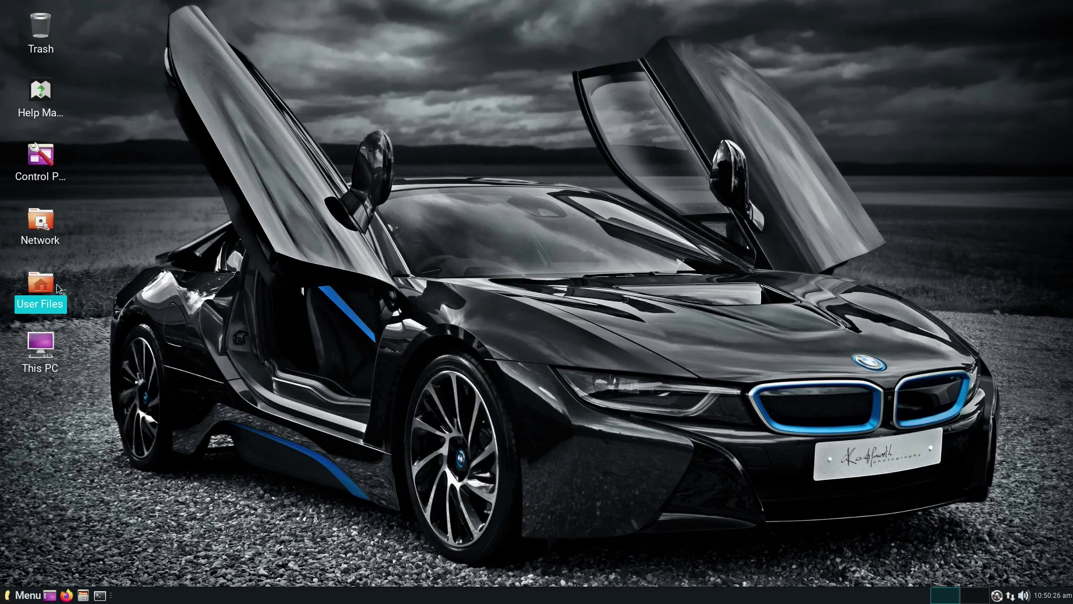
pyautogui.doubleClick(54, 287)
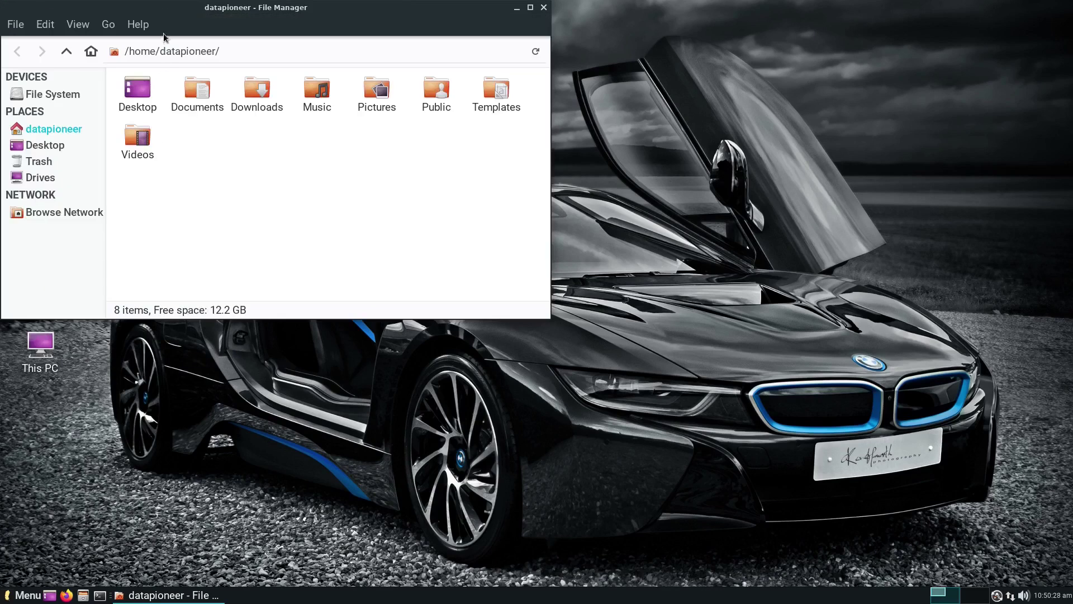
pyautogui.moveTo(173, 11); pyautogui.dragTo(501, 134)
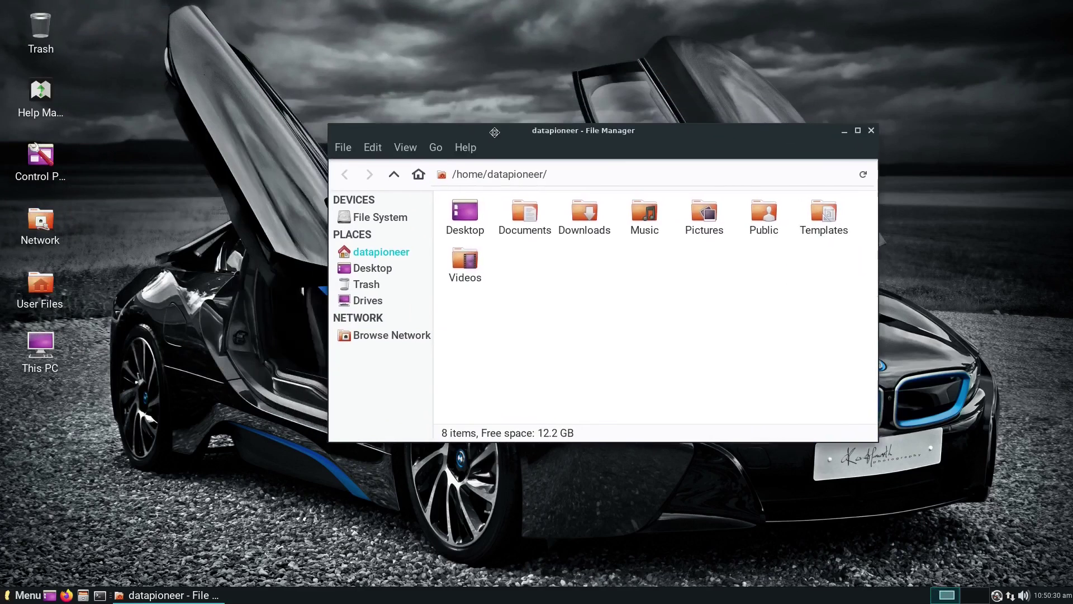
# Step: View the file manager's Help > About version information, then dismiss it
pyautogui.click(464, 148)
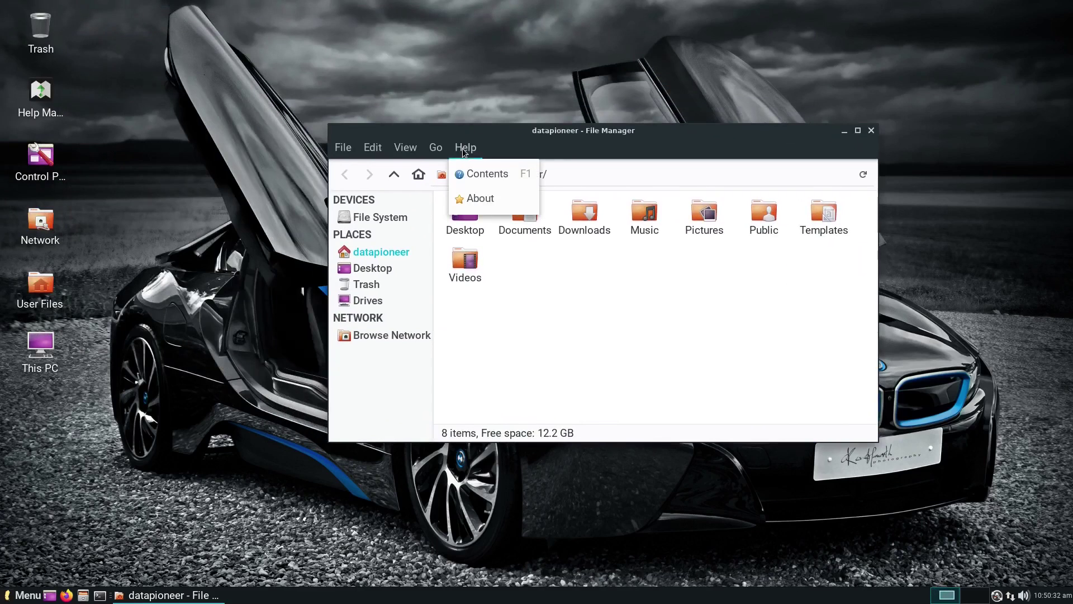
pyautogui.click(475, 194)
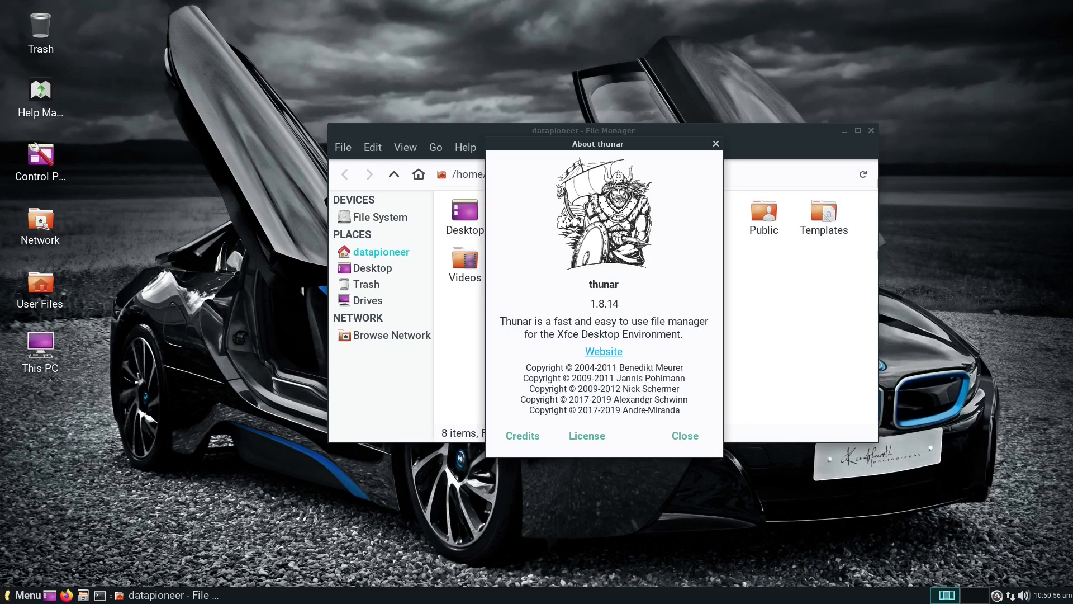
pyautogui.click(683, 438)
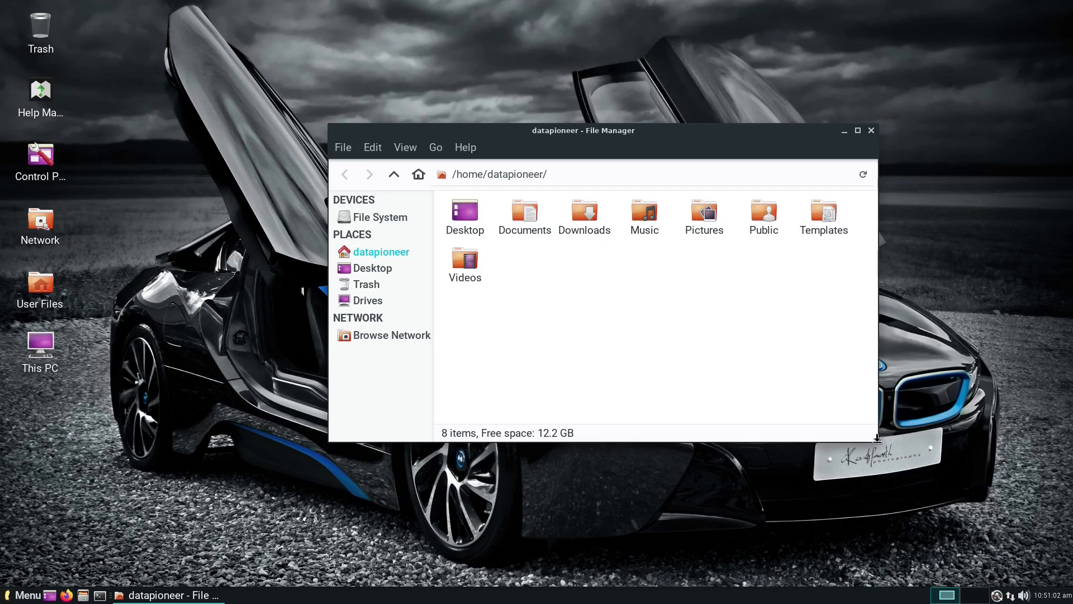
# Step: Make the file manager taller, move it up, then close it
pyautogui.moveTo(874, 441); pyautogui.dragTo(869, 500)
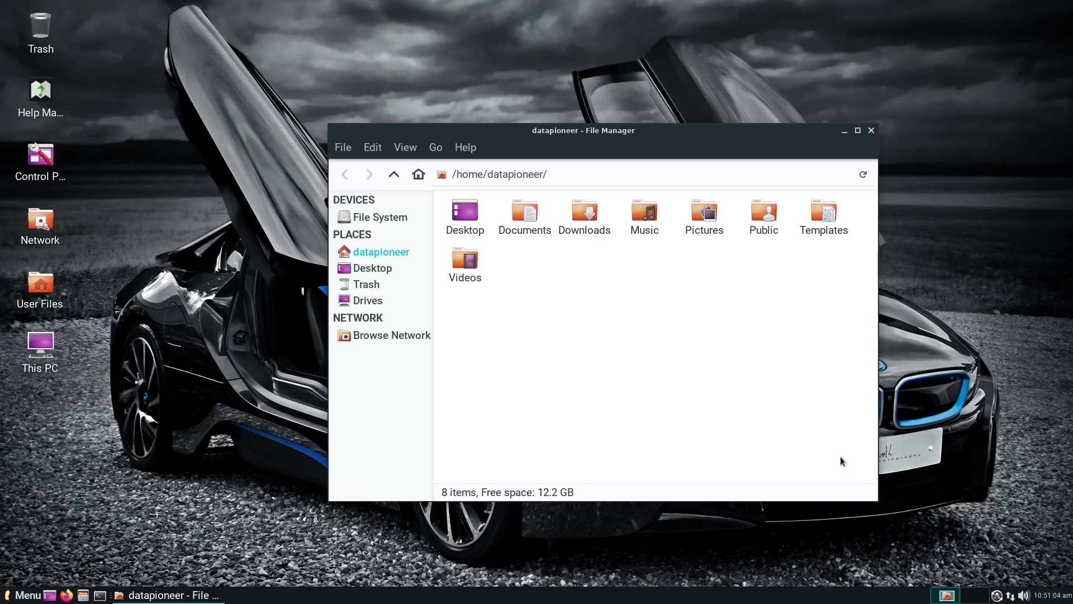
pyautogui.moveTo(671, 138); pyautogui.dragTo(663, 101)
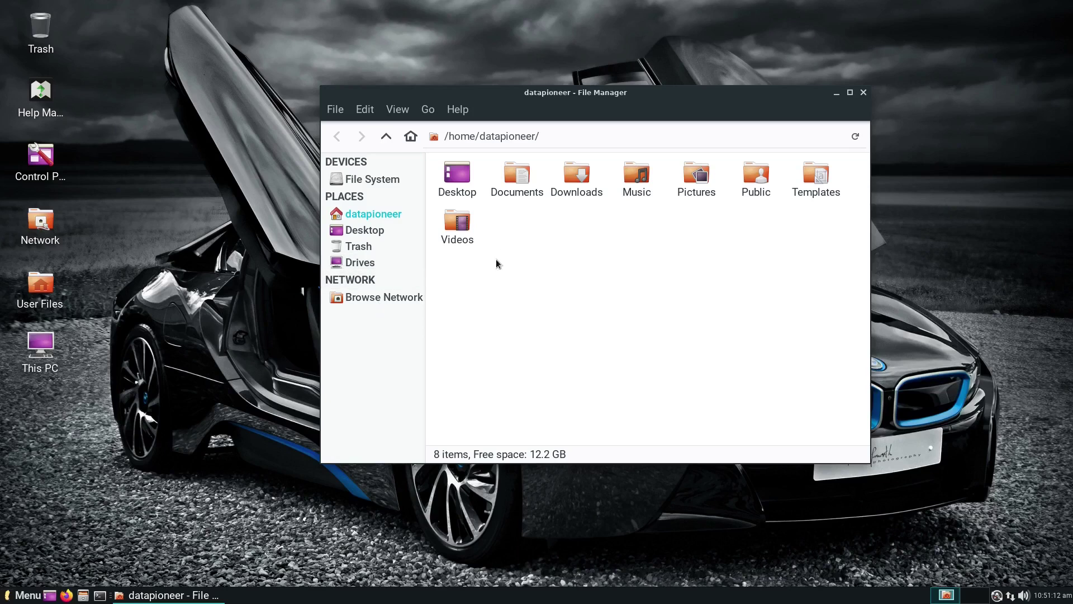
pyautogui.click(862, 96)
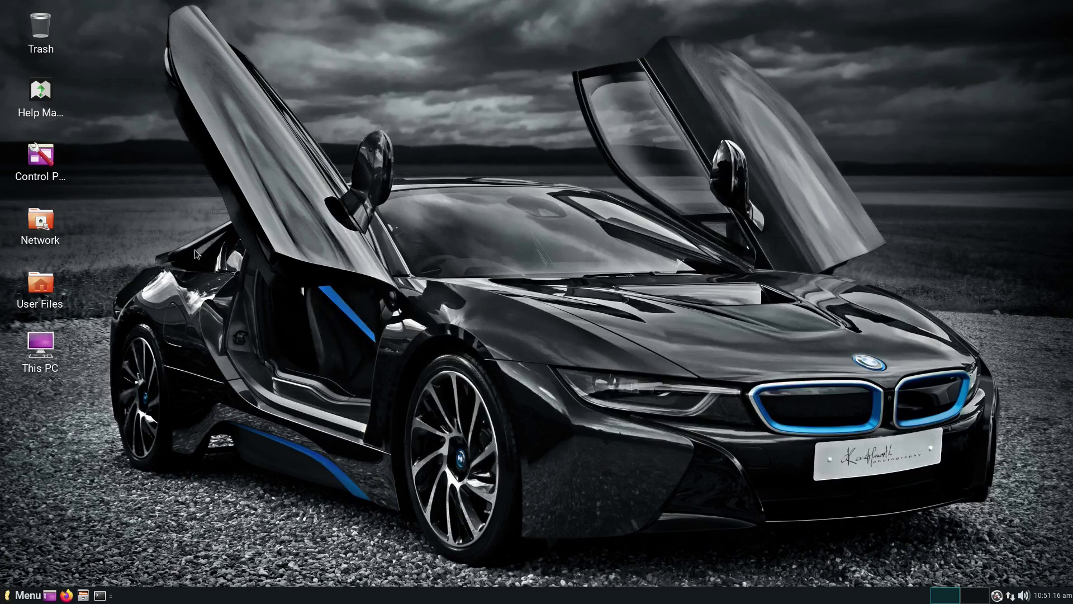
# Step: Open the Control Panel and scroll through its Personal, Hardware, System and Other tools
pyautogui.click(43, 160)
pyautogui.doubleClick(43, 161)
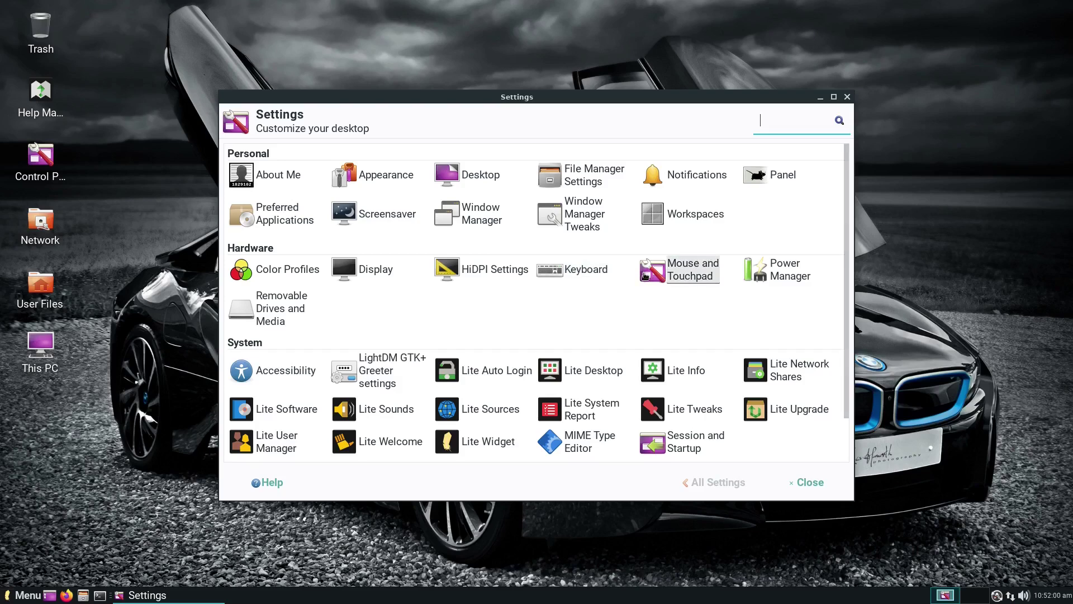
pyautogui.scroll(-2, 645, 276)
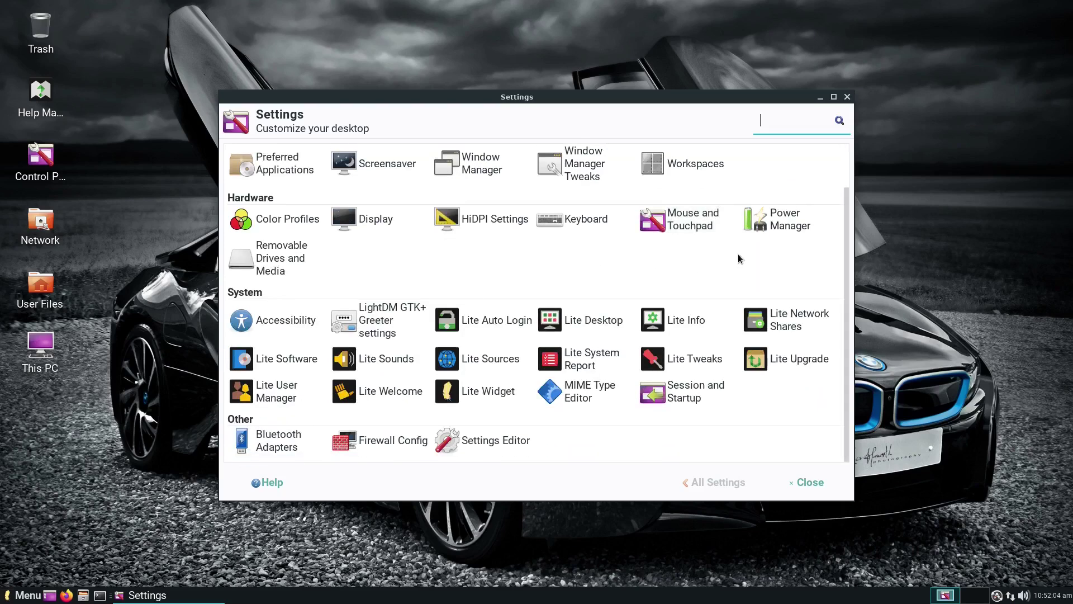
pyautogui.click(775, 231)
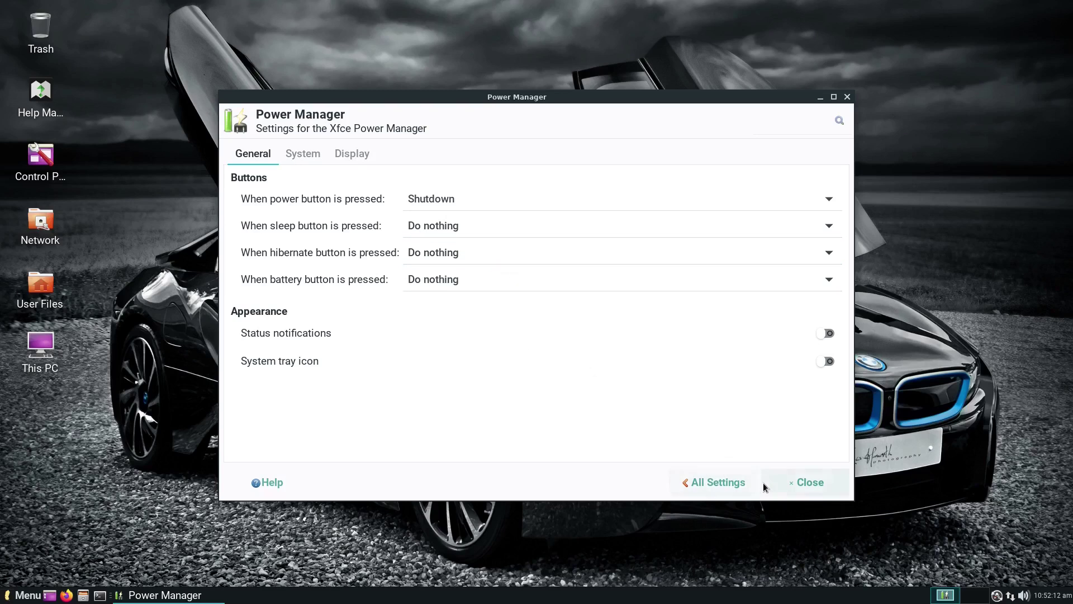
pyautogui.click(724, 482)
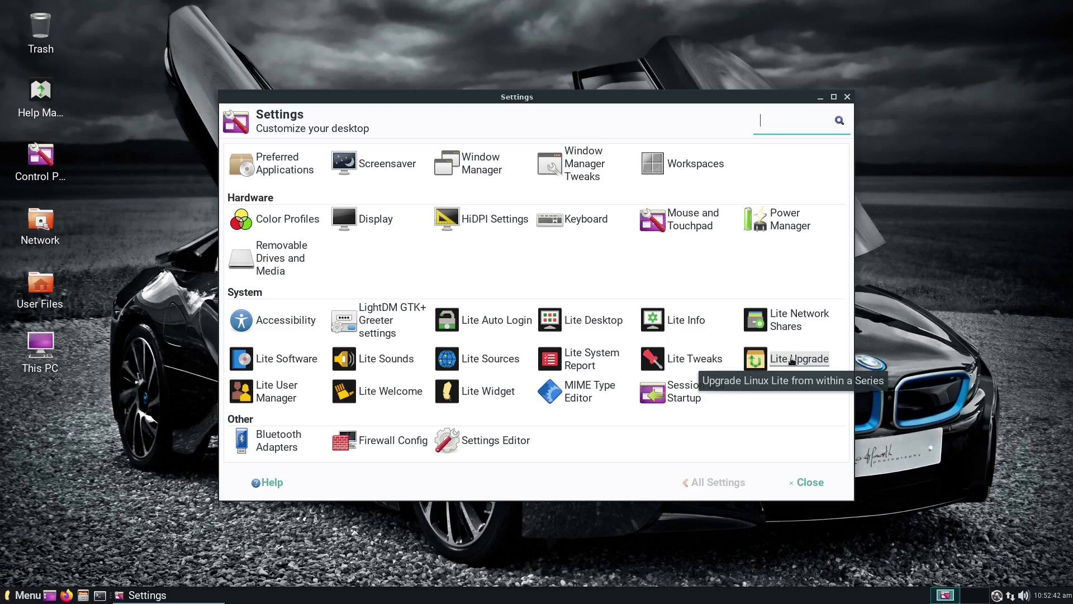
# Step: Run Lite Upgrade, acknowledge 'No need to Upgrade', and close Settings
pyautogui.click(792, 361)
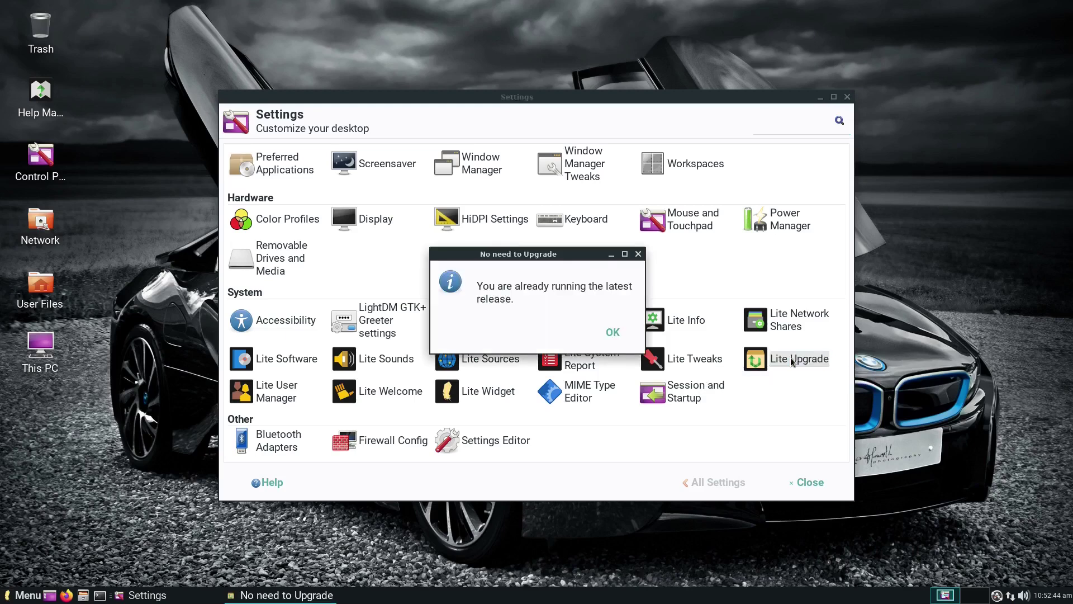
pyautogui.click(616, 339)
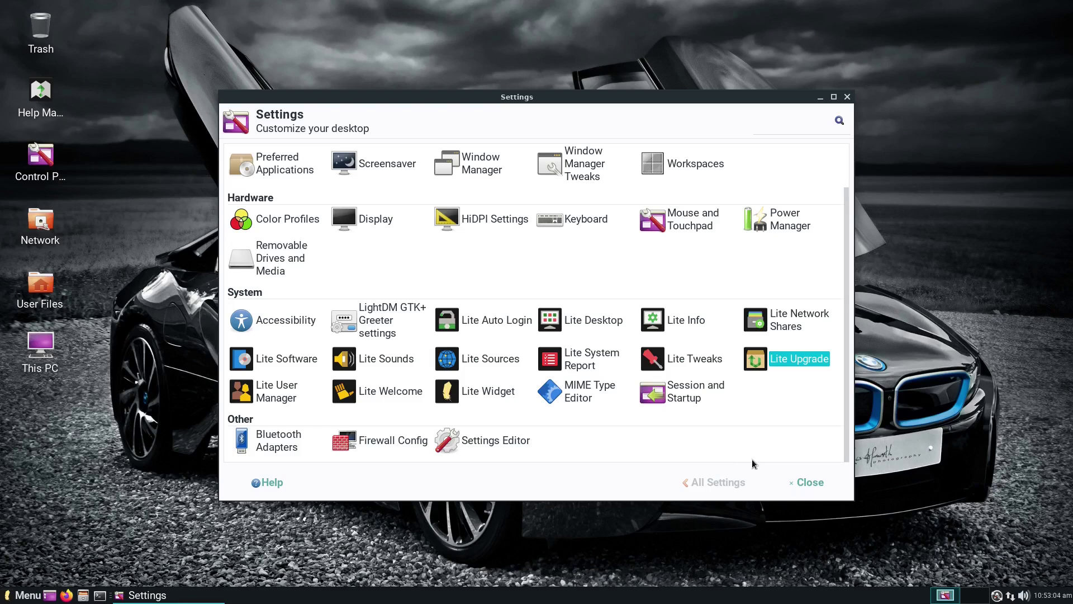
pyautogui.click(807, 482)
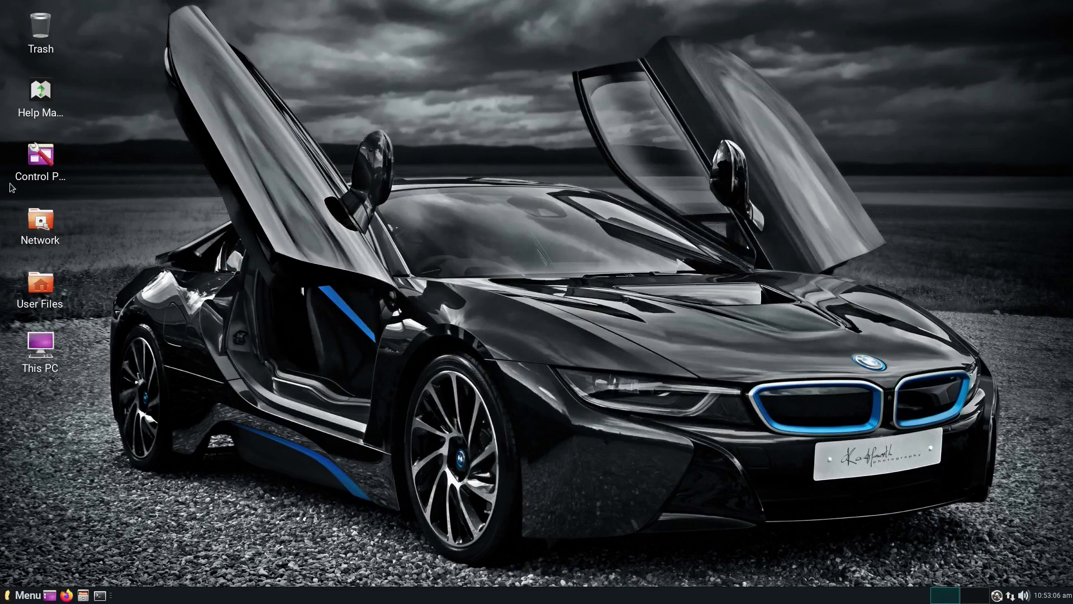
pyautogui.moveTo(43, 289)
pyautogui.doubleClick(46, 345)
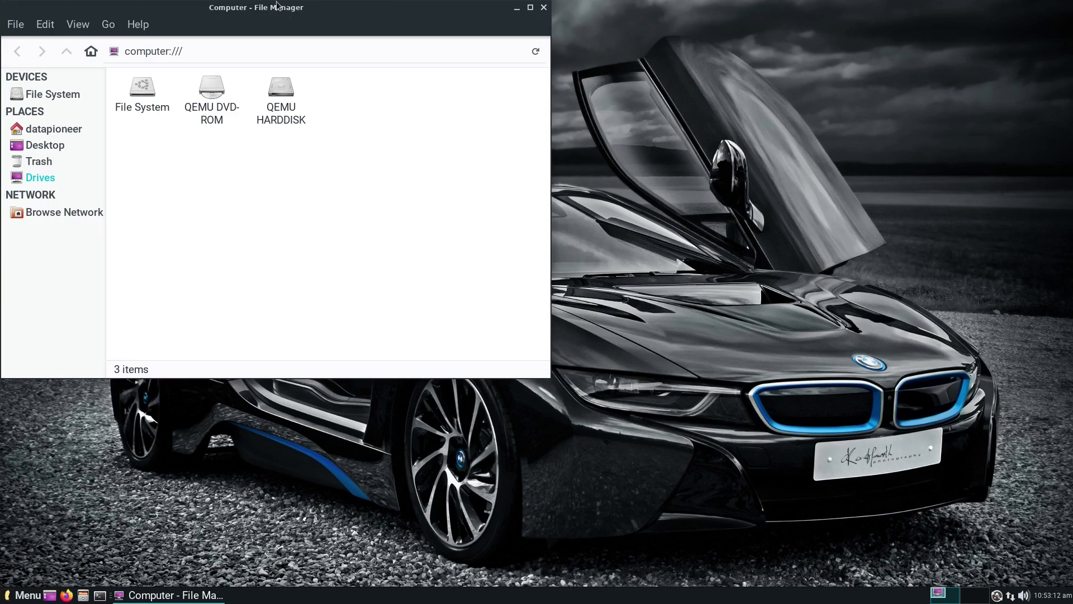
pyautogui.moveTo(169, 6); pyautogui.dragTo(514, 85)
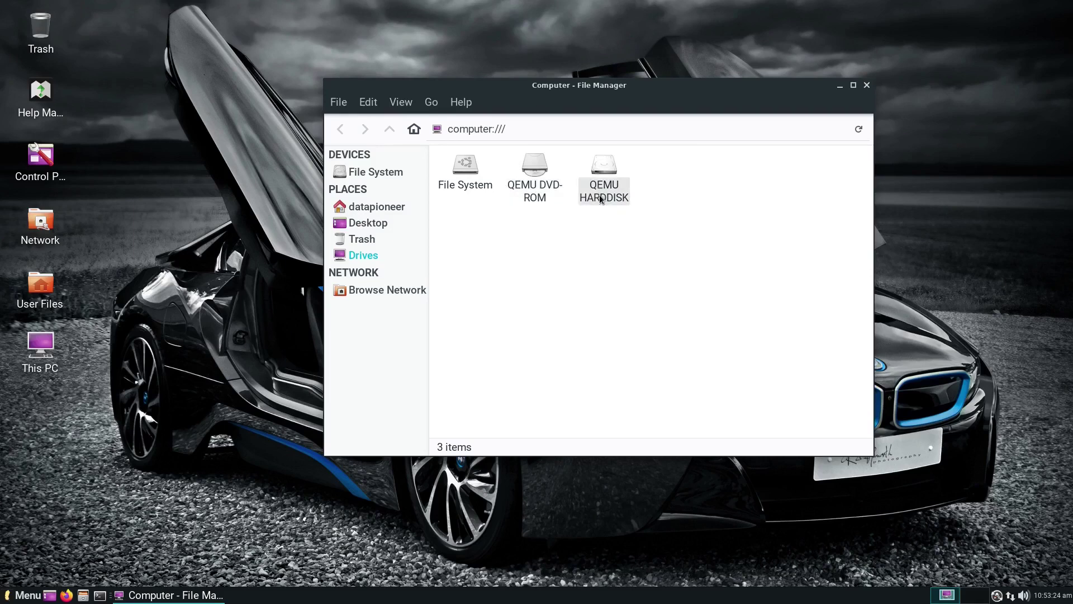
pyautogui.click(867, 85)
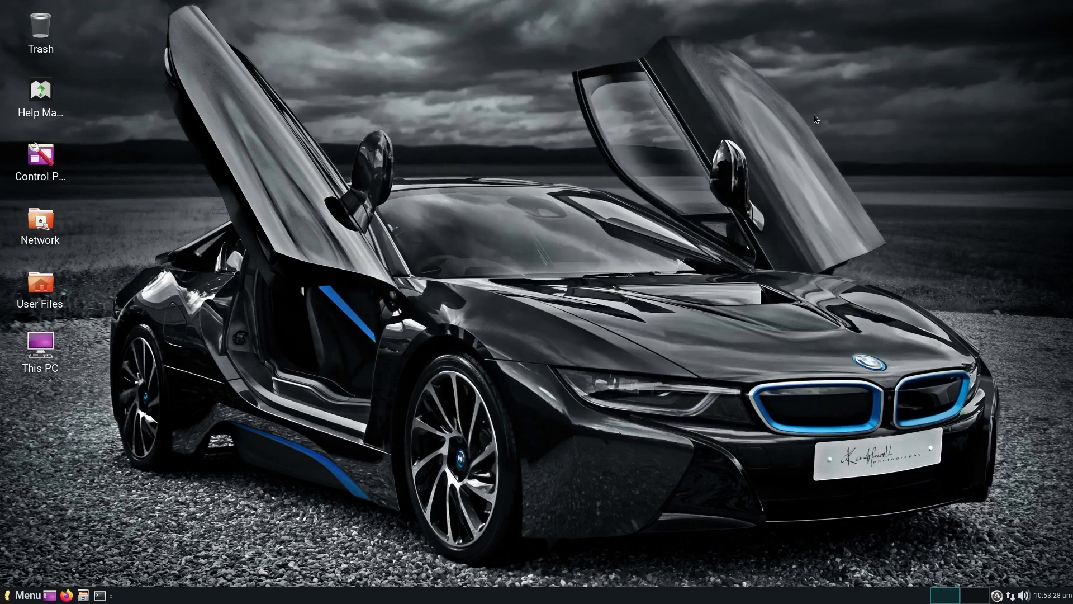